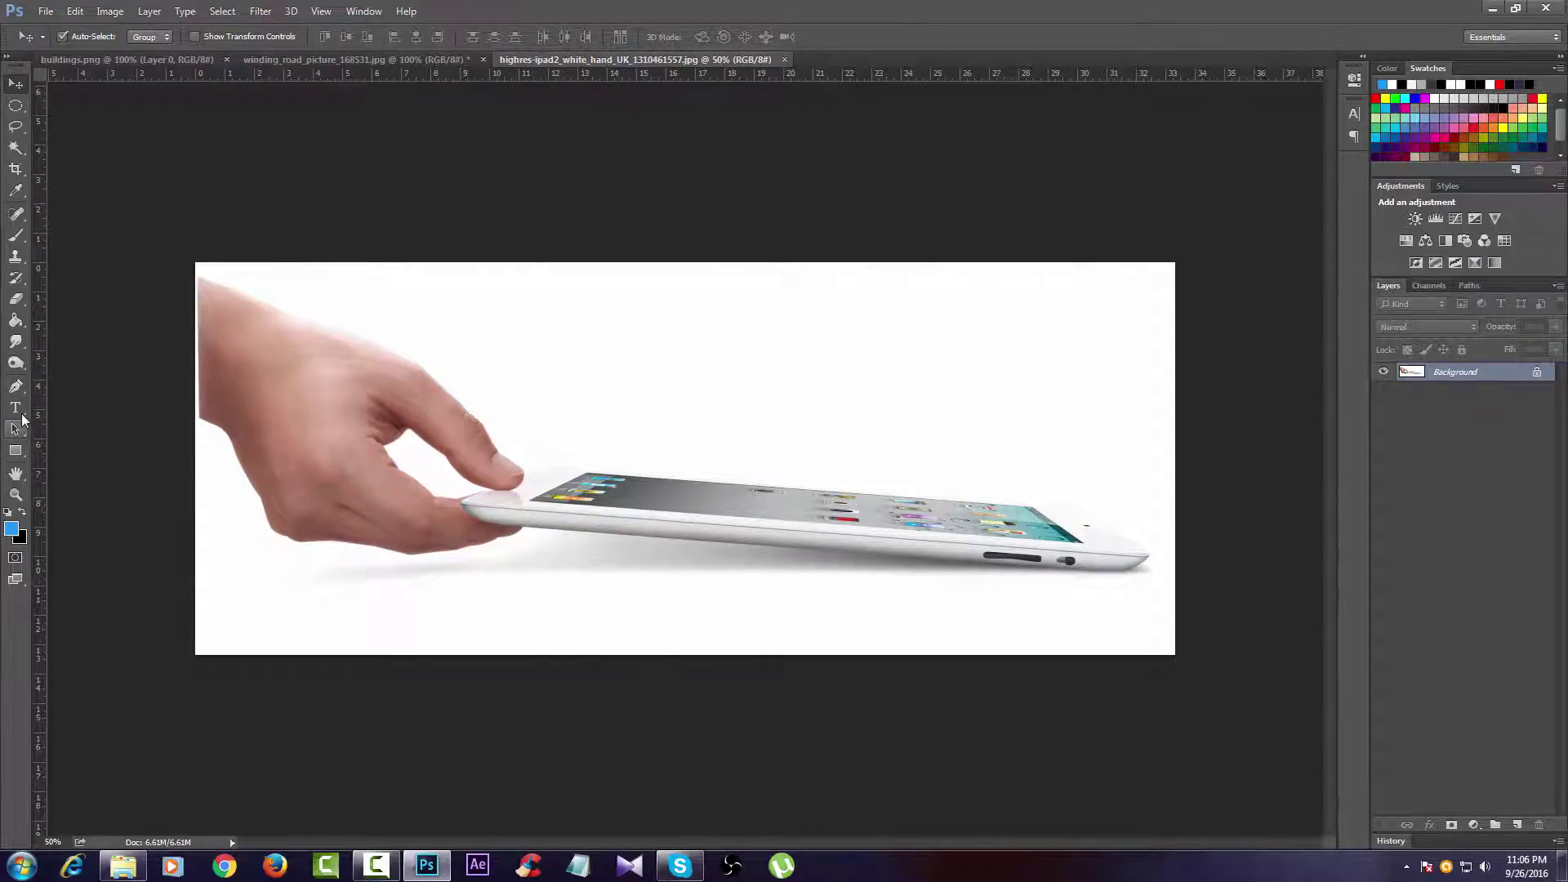
Step: Zoom to 300% on the iPad's left corner and start the path with a curved underside point
{"action": "left_click", "coordinate": [15, 385]}
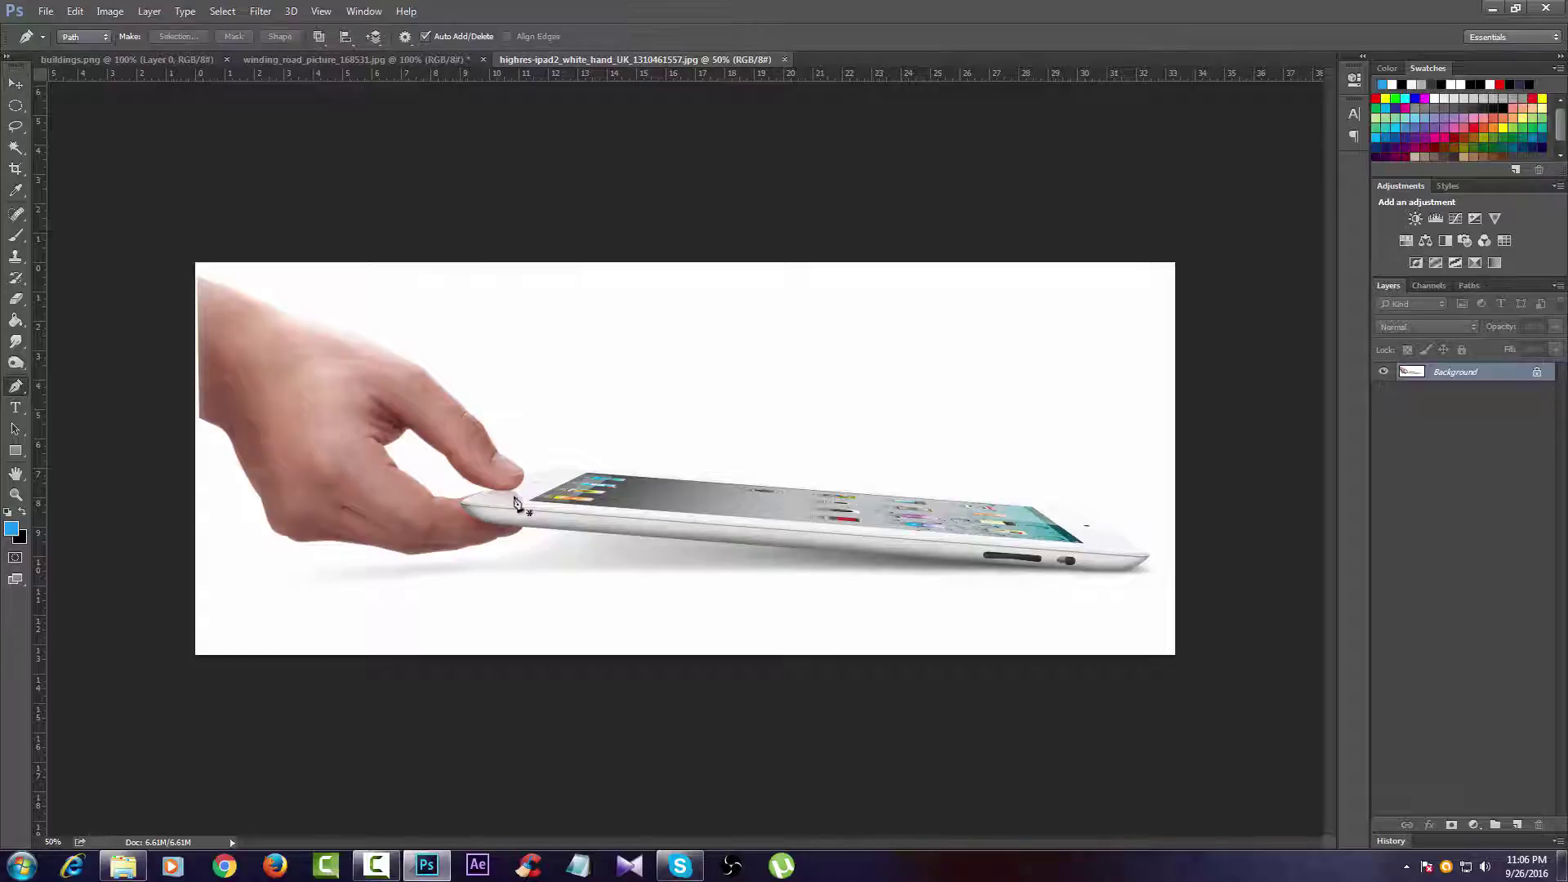
{"action": "left_click", "coordinate": [554, 481]}
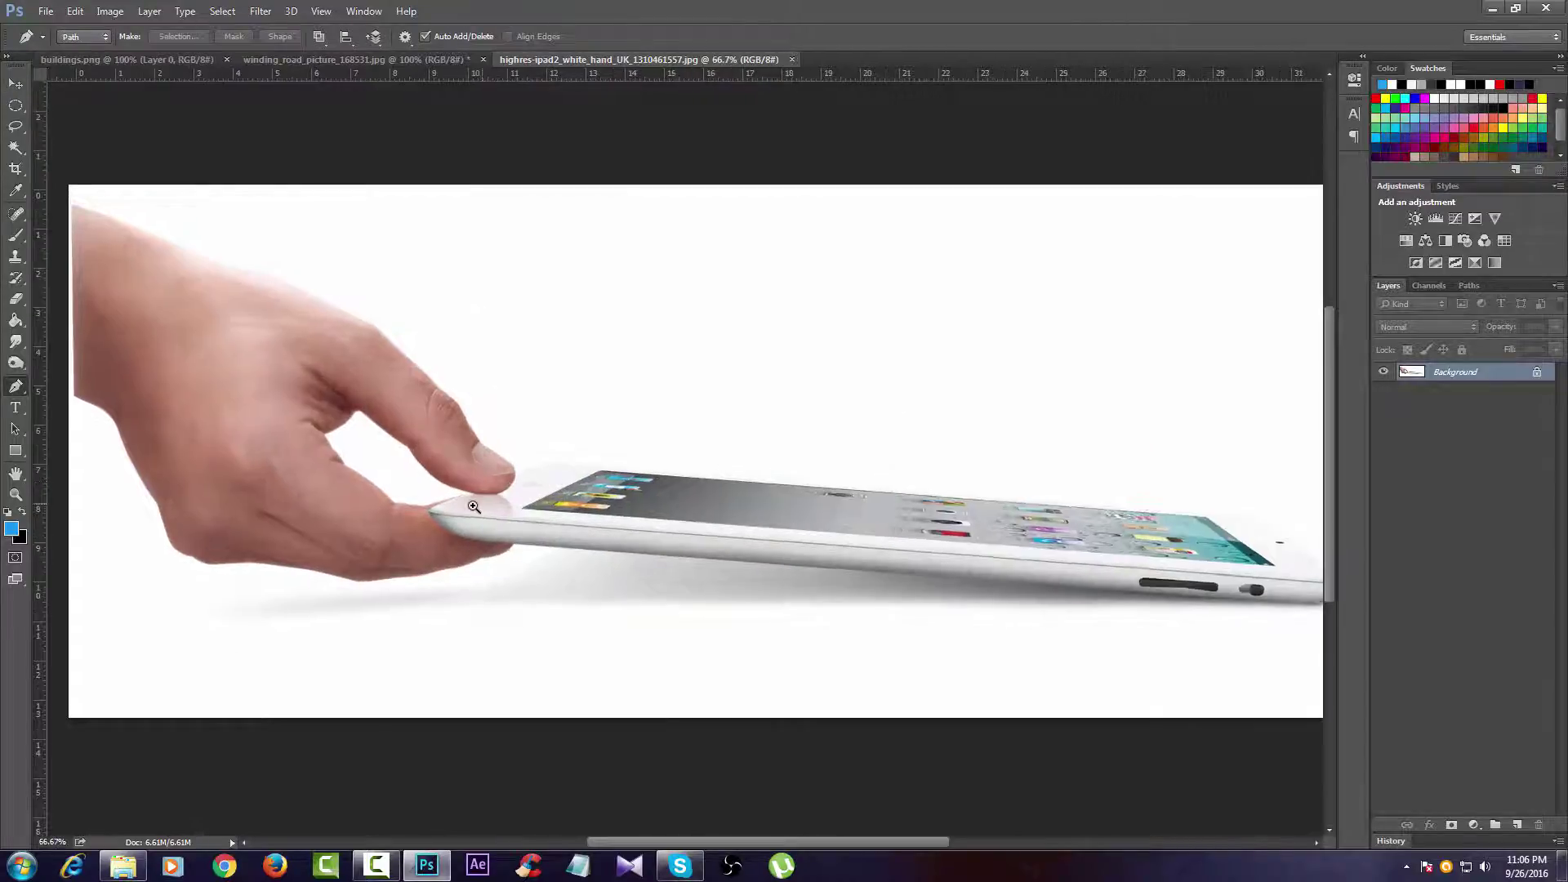
{"action": "left_click", "coordinate": [450, 510]}
{"action": "left_click", "coordinate": [469, 494]}
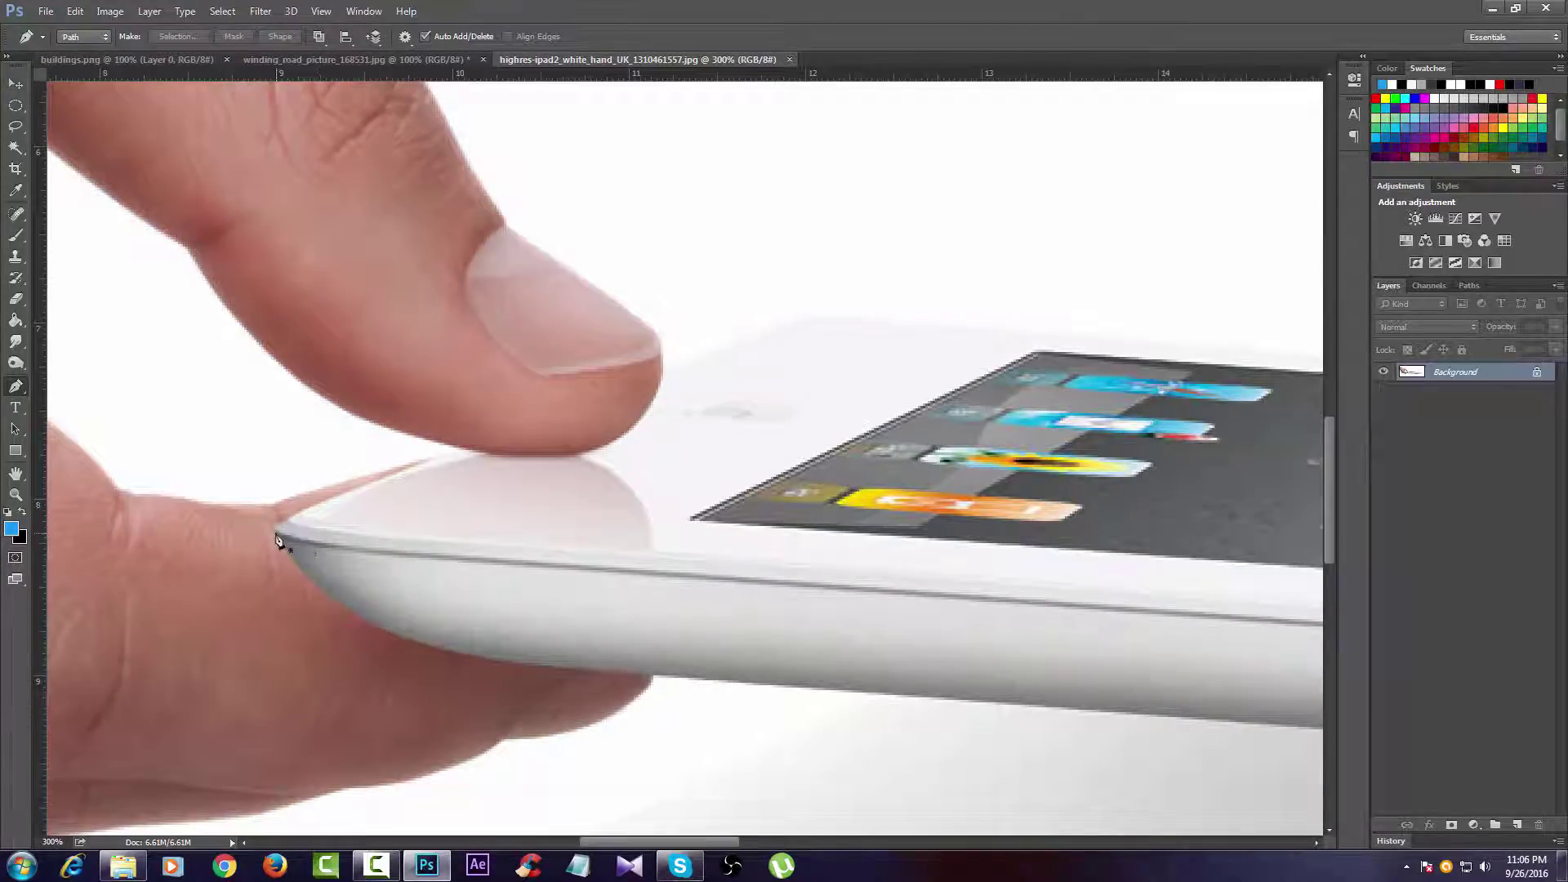
{"action": "left_click", "coordinate": [360, 617]}
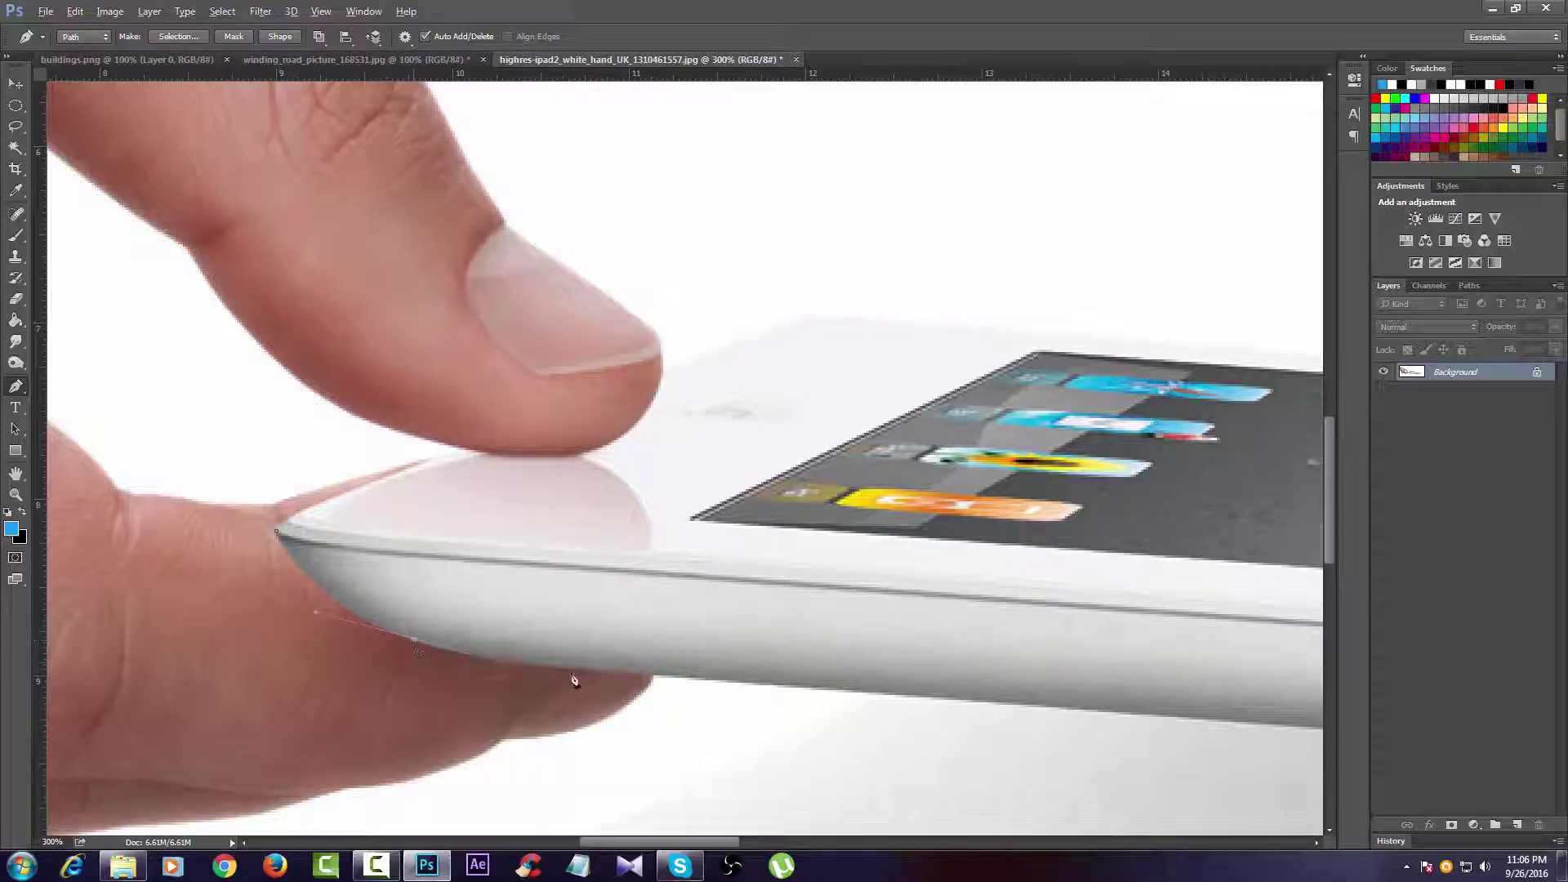
{"action": "left_click_drag", "start_coordinate": [623, 673], "coordinate": [720, 685]}
Step: Curve the path around the iPad's rounded right end and finish it at the far top corner
{"action": "left_click", "coordinate": [756, 666], "text": "alt"}
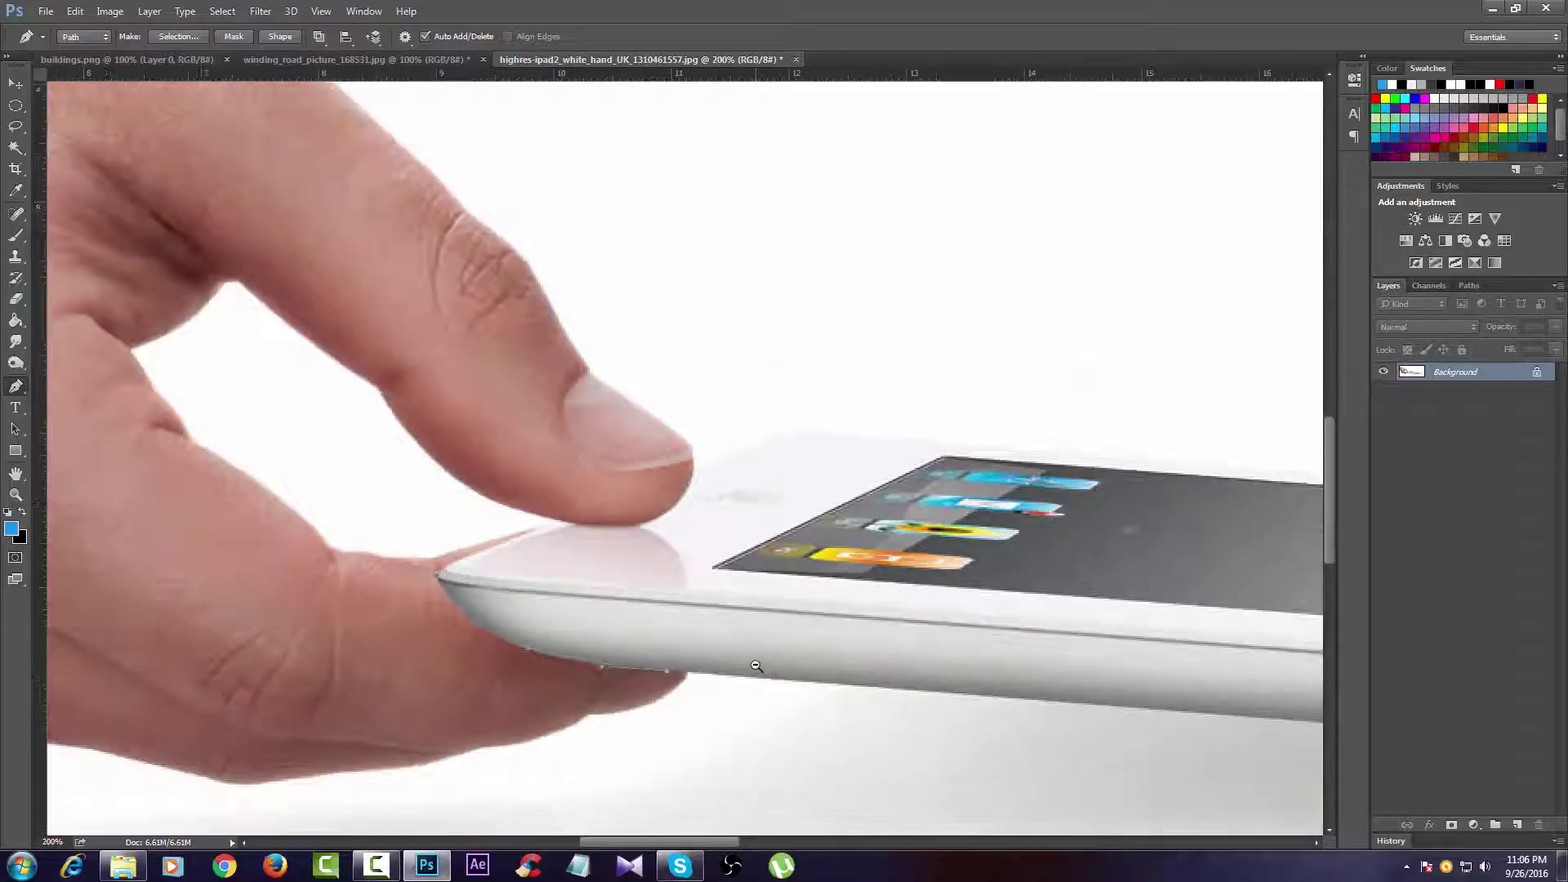
{"action": "left_click", "coordinate": [743, 628], "text": "alt"}
{"action": "left_click_drag", "start_coordinate": [732, 587], "coordinate": [489, 539]}
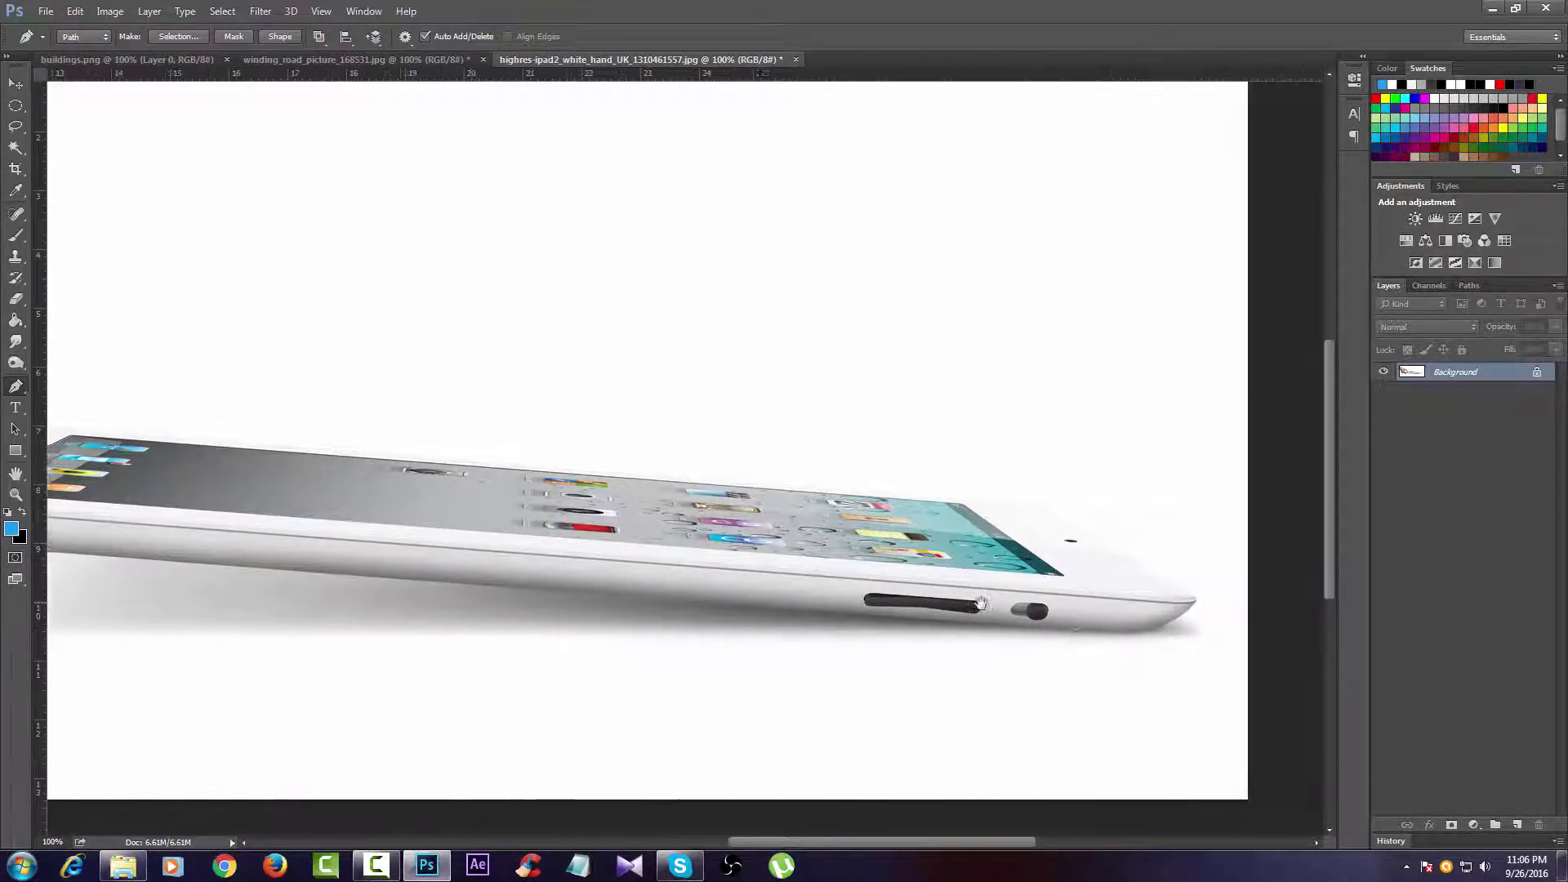
{"action": "left_click", "coordinate": [1301, 620], "text": "ctrl"}
{"action": "left_click", "coordinate": [1304, 522], "text": "ctrl"}
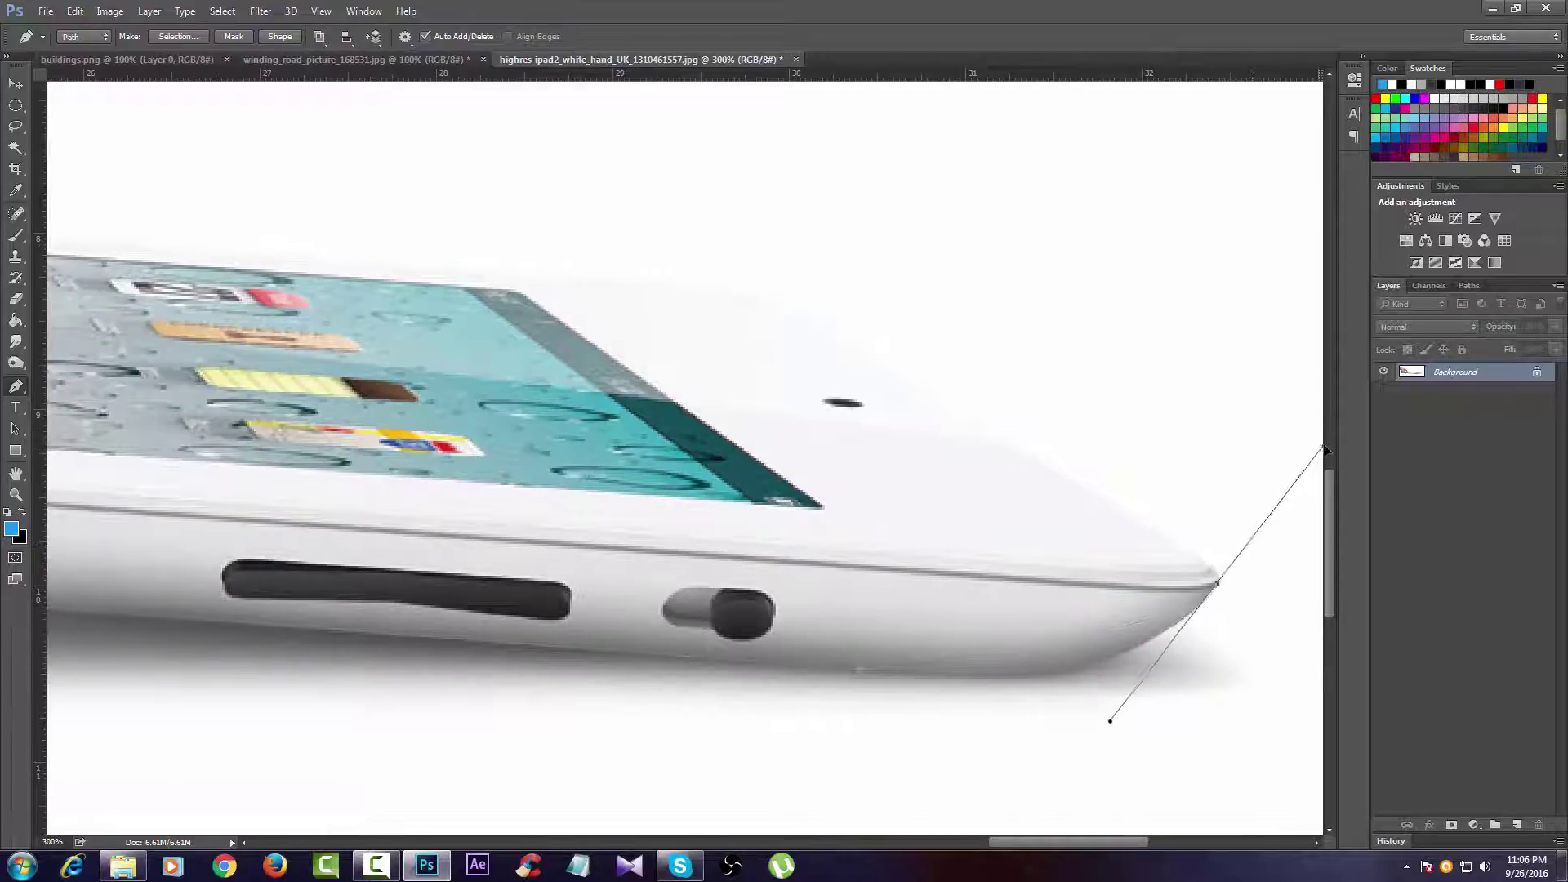
{"action": "mouse_move", "coordinate": [1179, 625]}
{"action": "left_mouse_down"}
{"action": "mouse_move", "coordinate": [1215, 590]}
{"action": "mouse_move", "coordinate": [1183, 552]}
{"action": "left_mouse_up"}
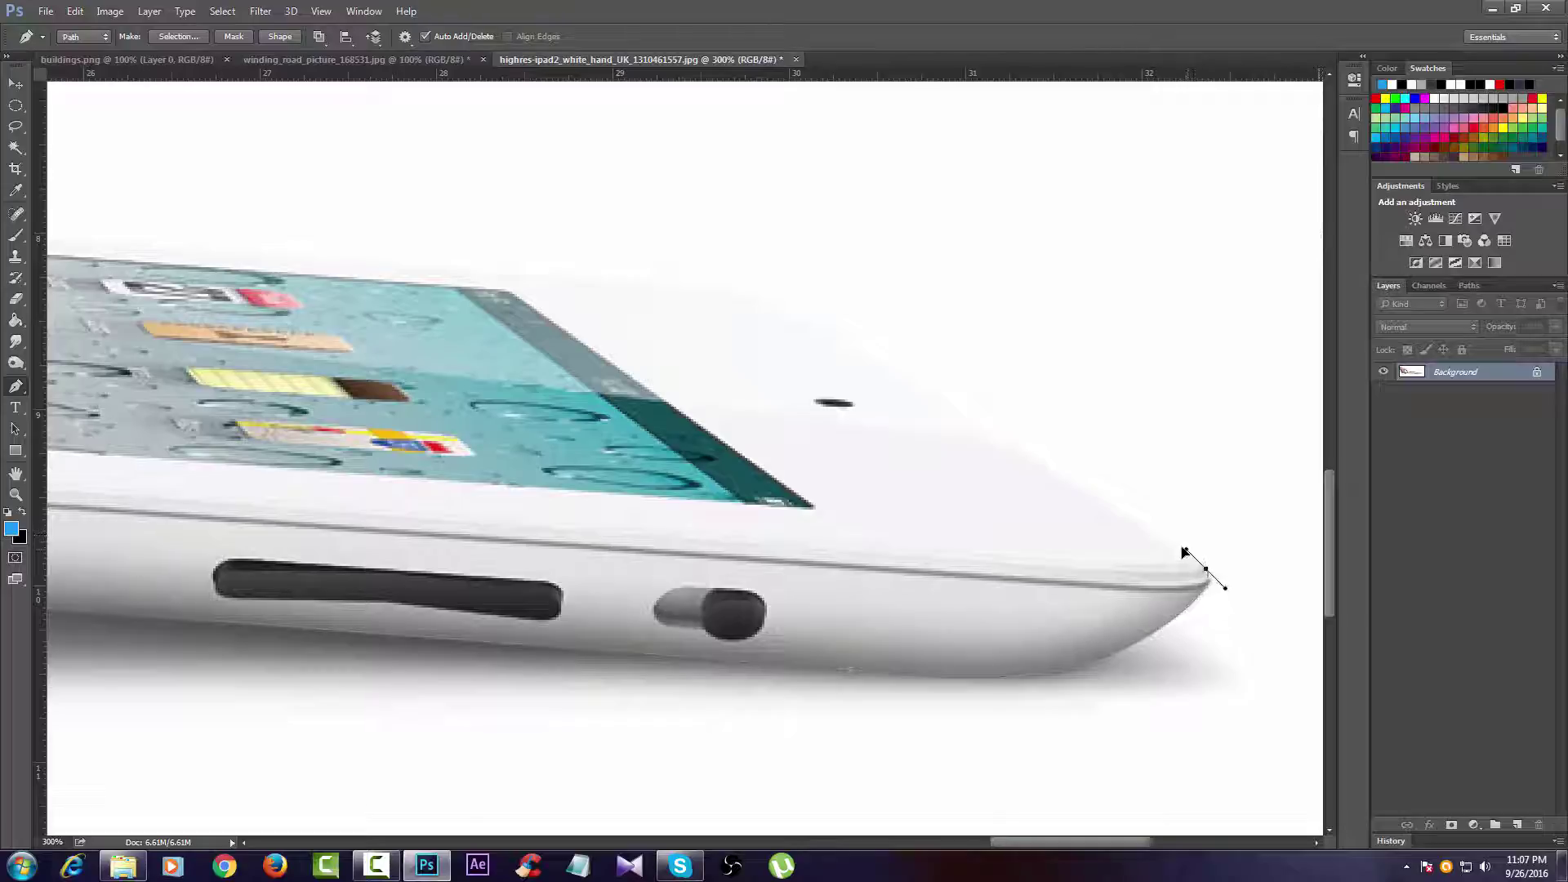
{"action": "key", "text": "ctrl+minus"}
{"action": "key", "text": "ctrl+minus"}
{"action": "key", "text": "ctrl+minus"}
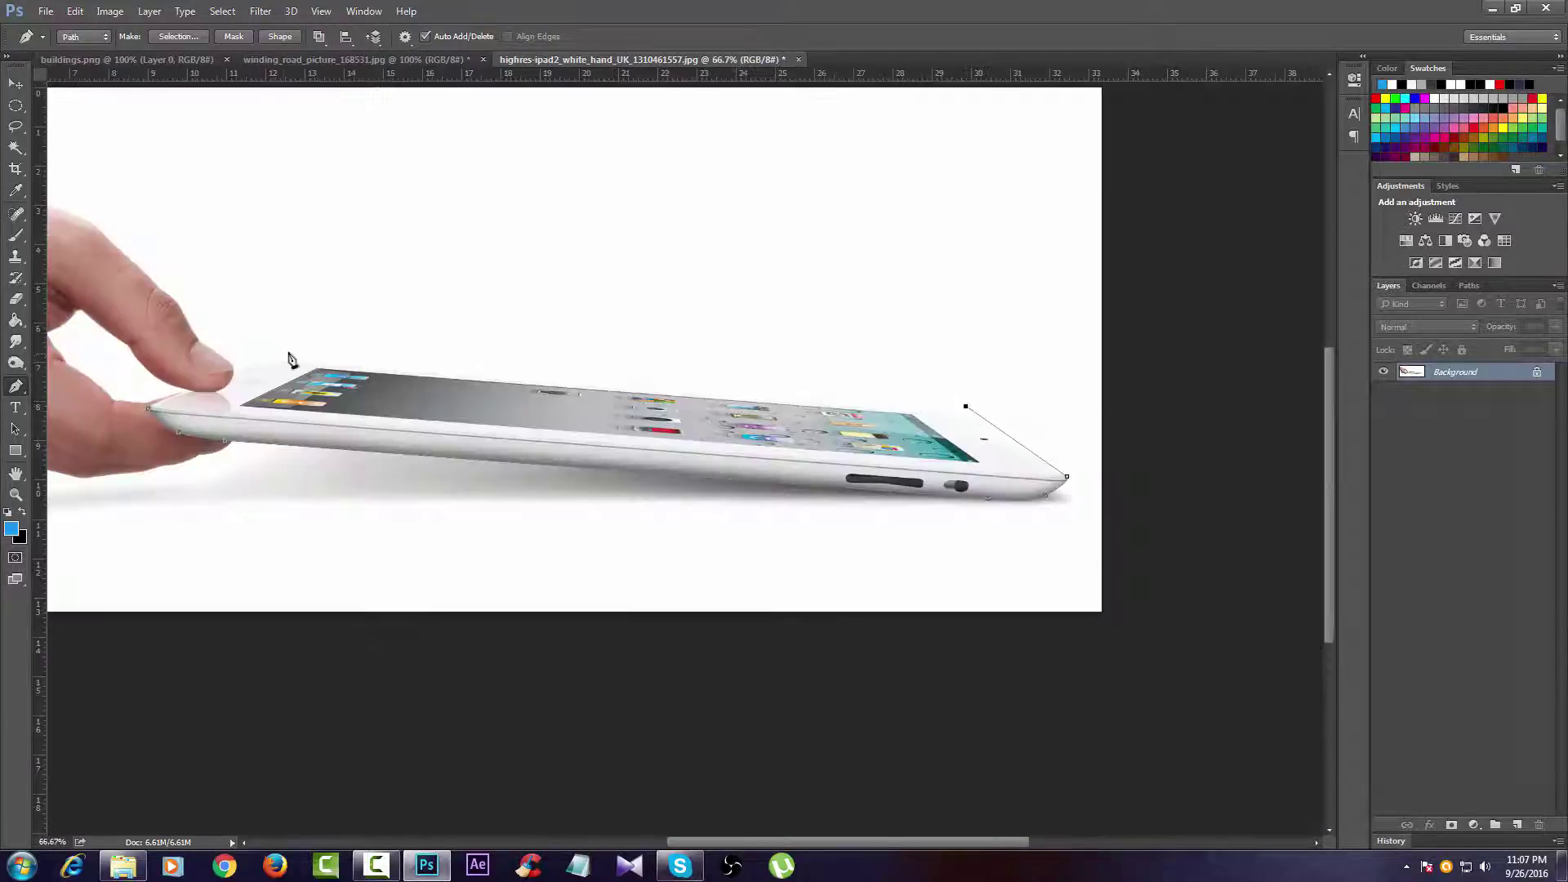
{"action": "left_click", "coordinate": [270, 353]}
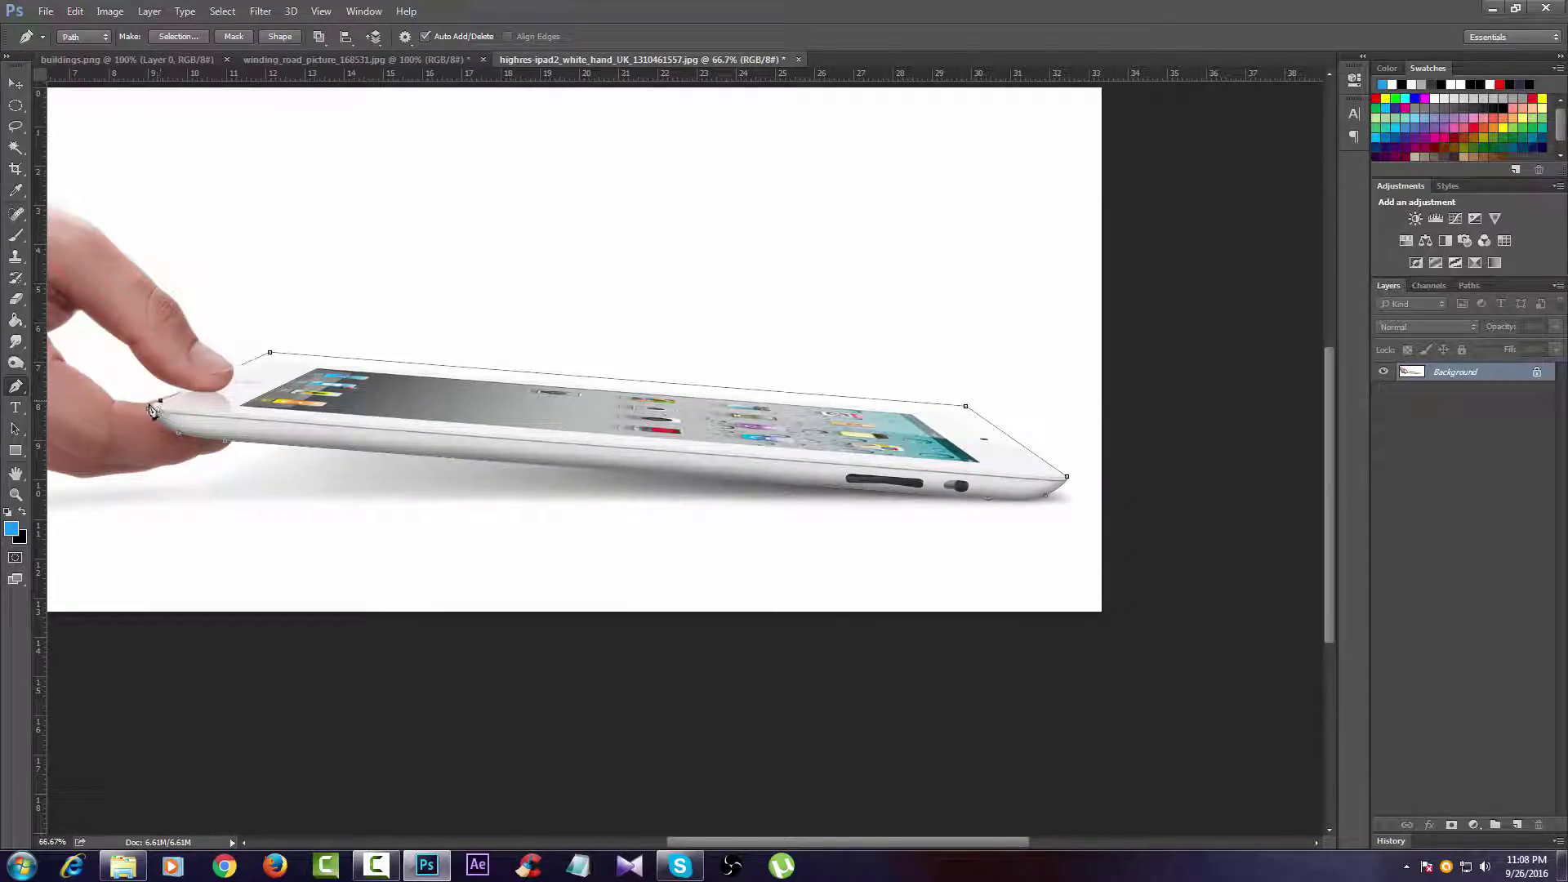
{"action": "scroll", "coordinate": [151, 417], "scroll_direction": "up", "scroll_amount": 1}
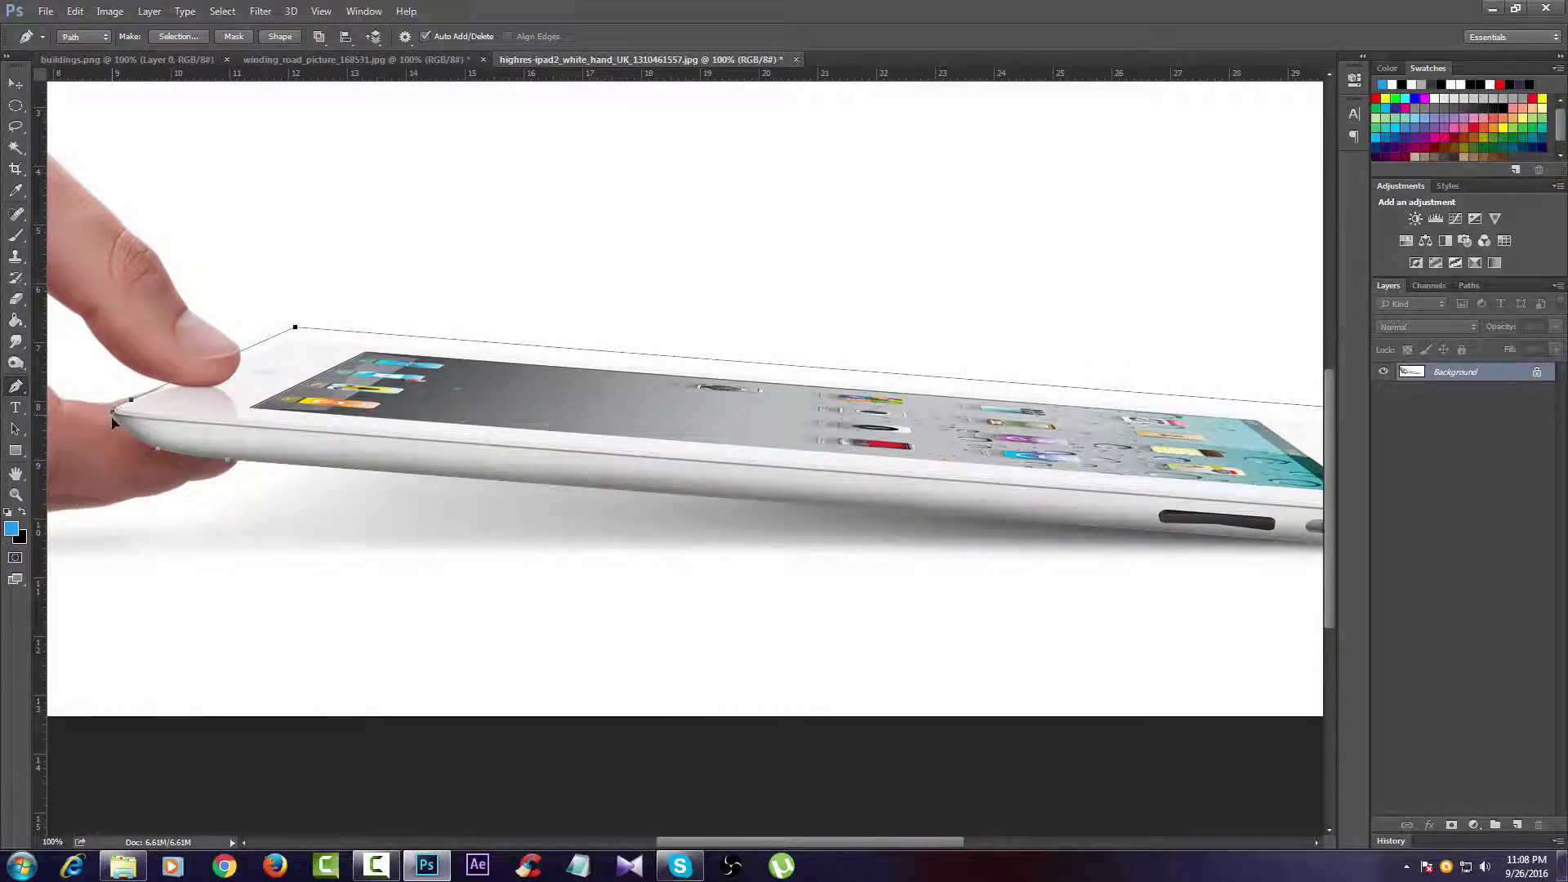
{"action": "scroll", "coordinate": [876, 207], "scroll_direction": "down", "scroll_amount": 1}
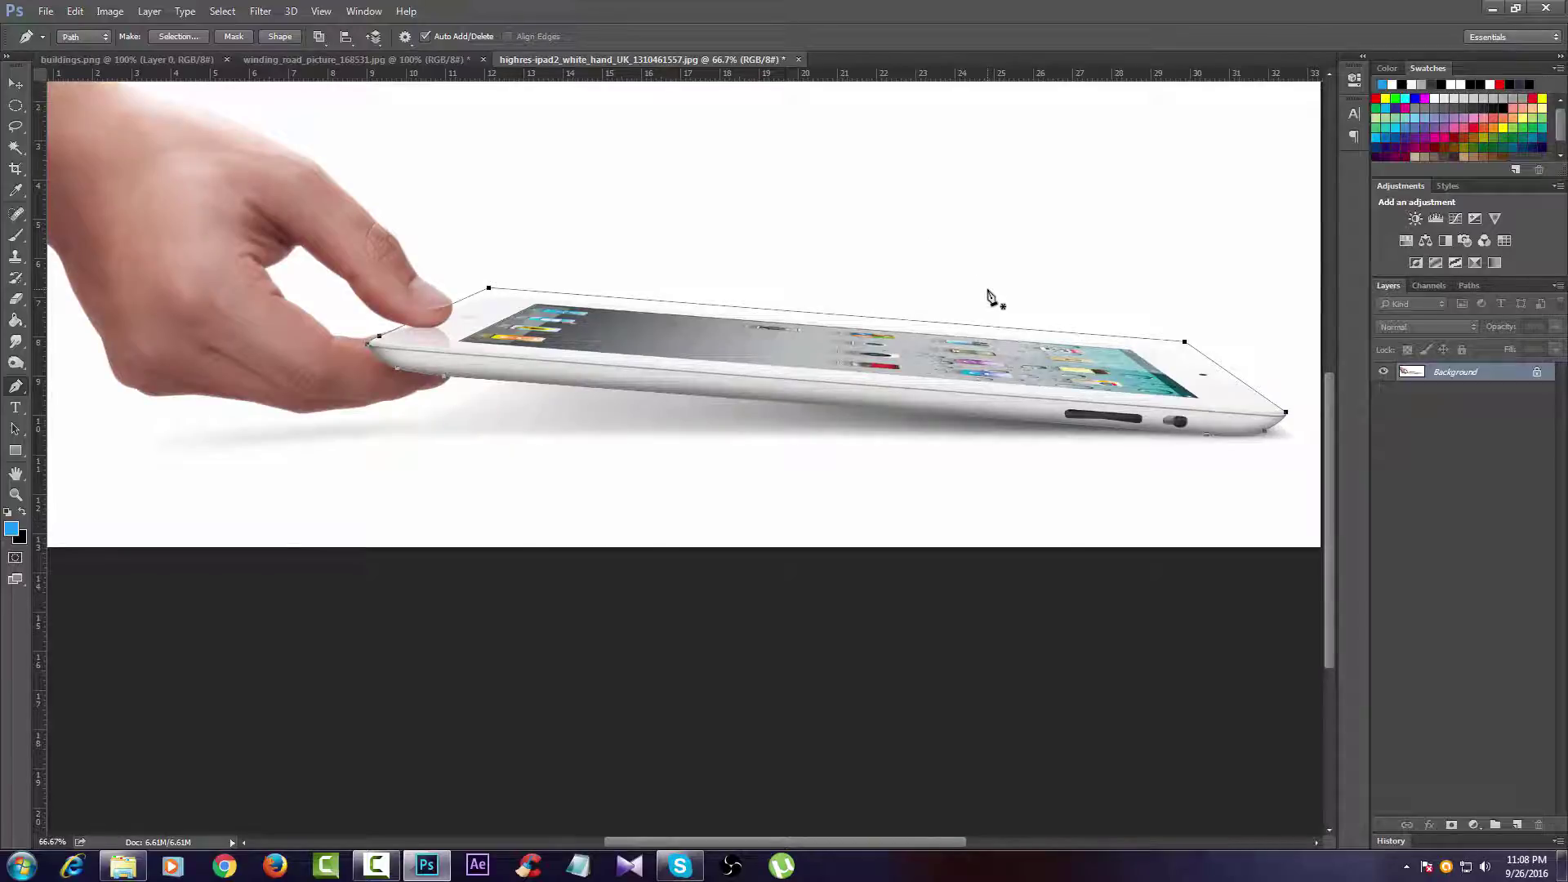
Step: Convert the traced iPad path into a selection
{"action": "right_click", "coordinate": [606, 339]}
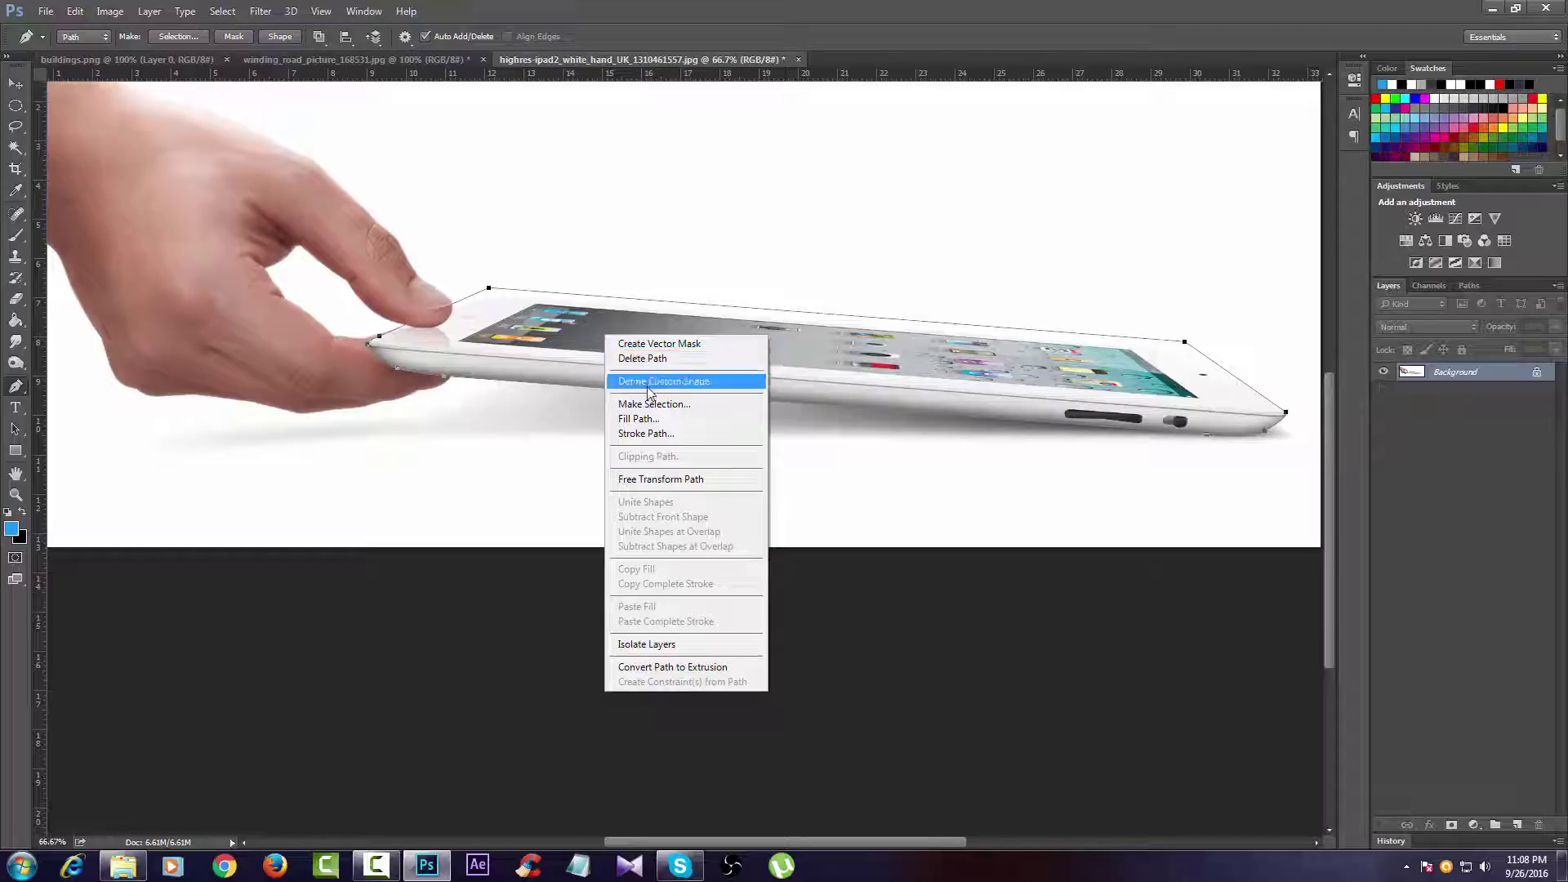
{"action": "left_click", "coordinate": [656, 405]}
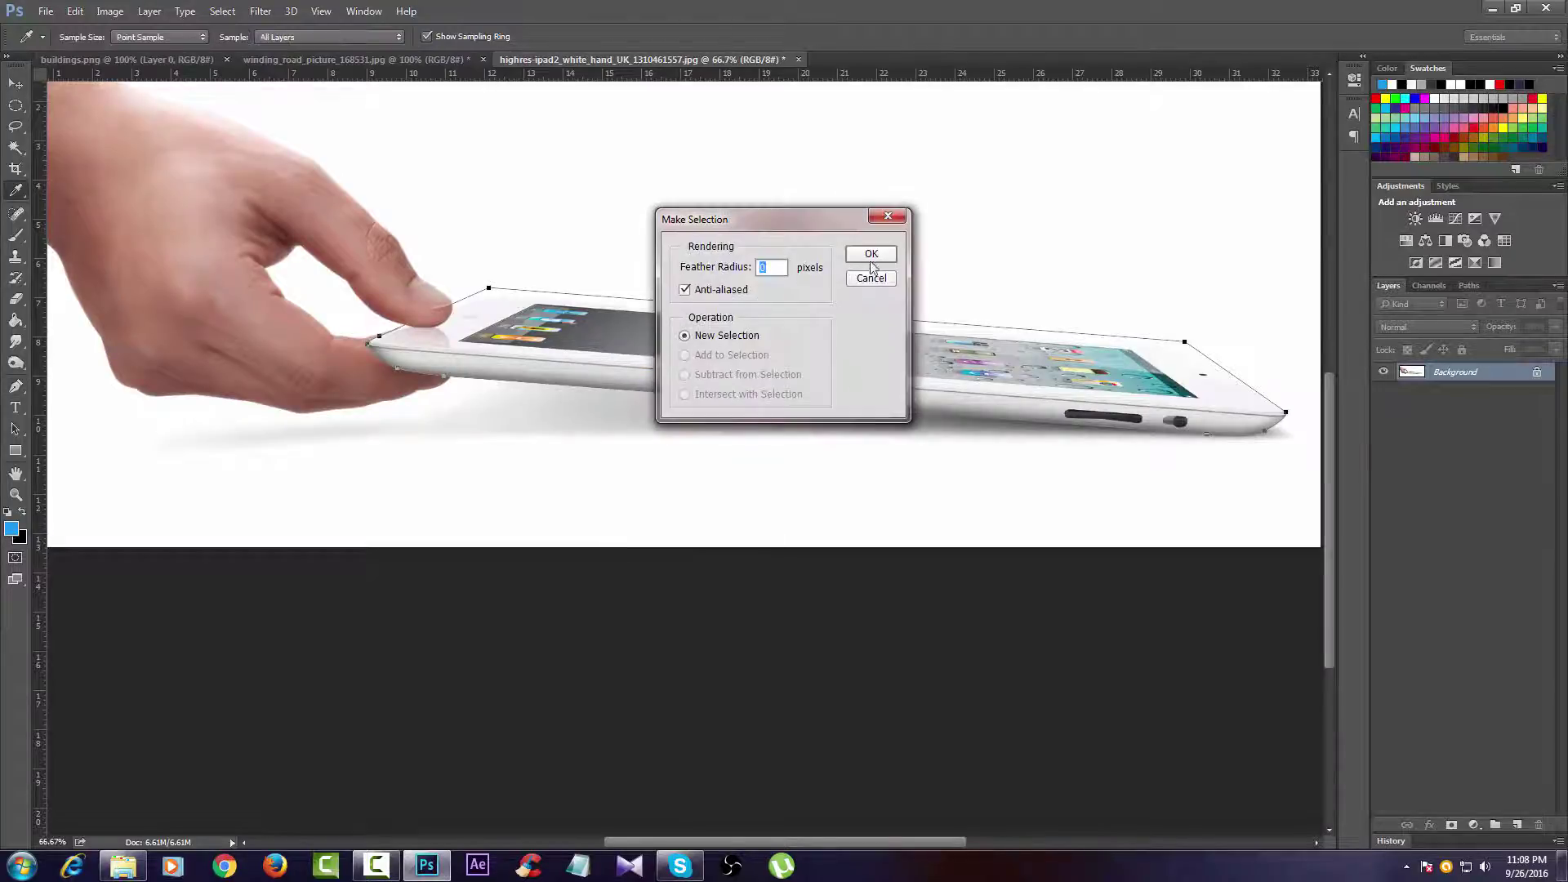
{"action": "left_click", "coordinate": [872, 258]}
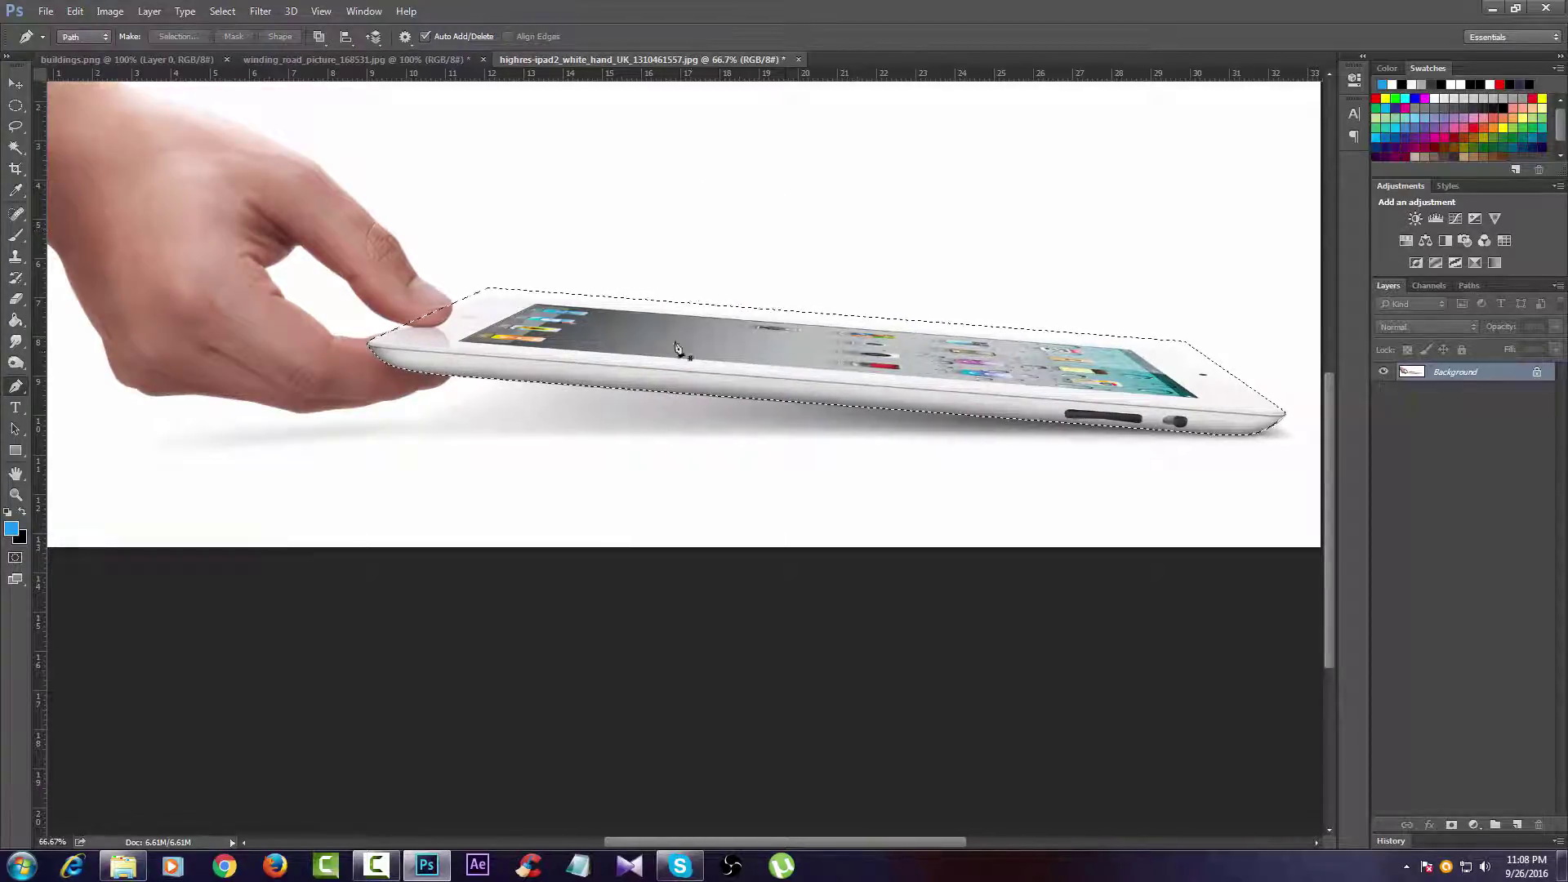
Step: Invert the selection, unlock the Background as Layer 0, and delete everything outside the iPad
{"action": "left_click", "coordinate": [222, 14]}
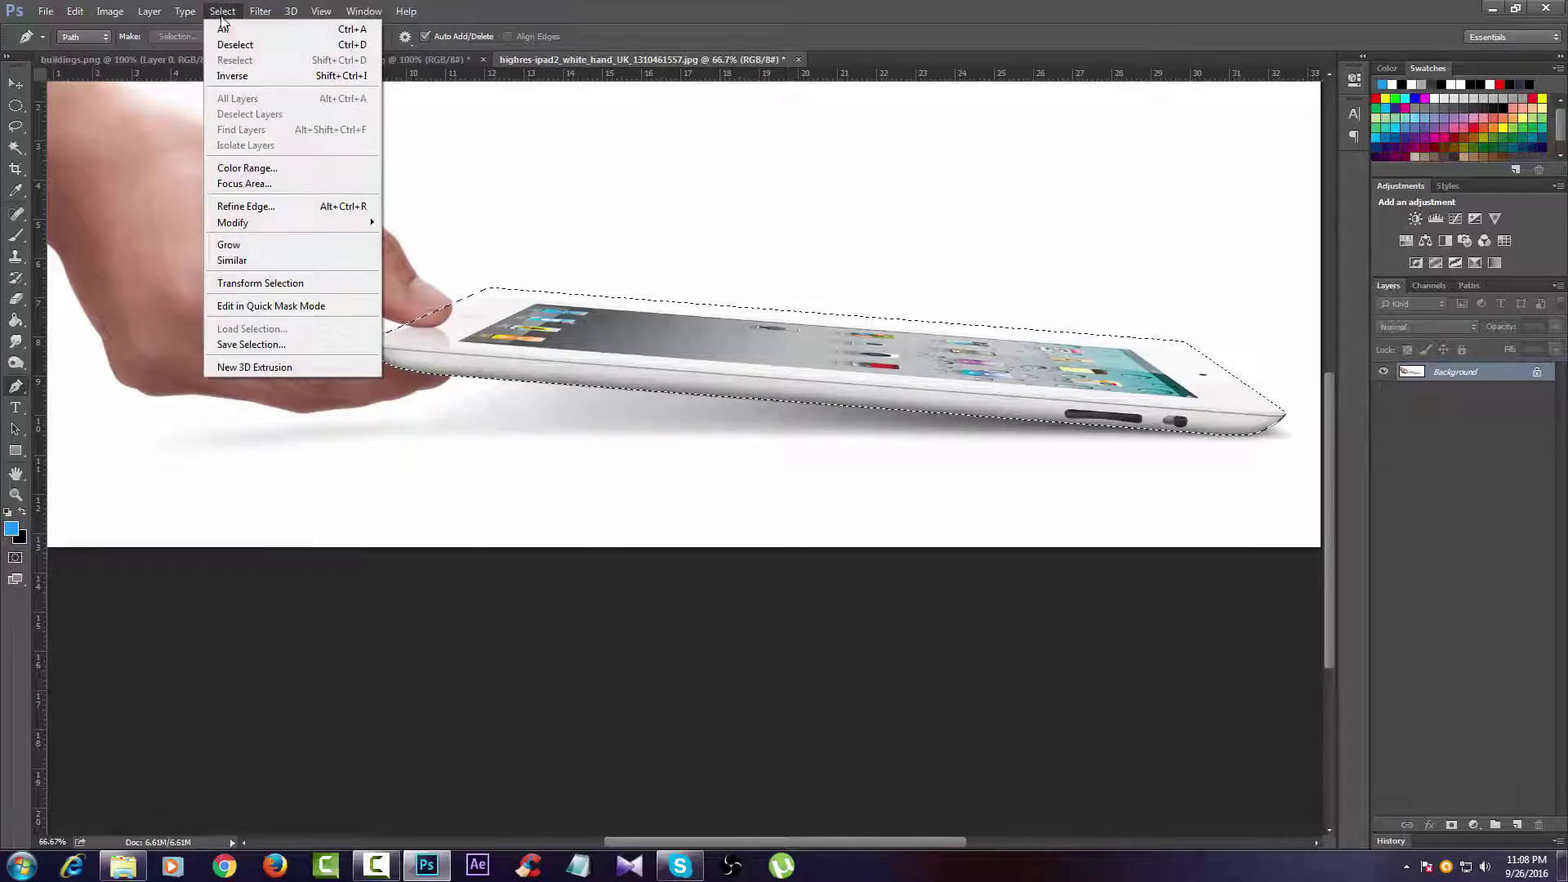
{"action": "left_click", "coordinate": [235, 75]}
{"action": "key", "text": "Delete"}
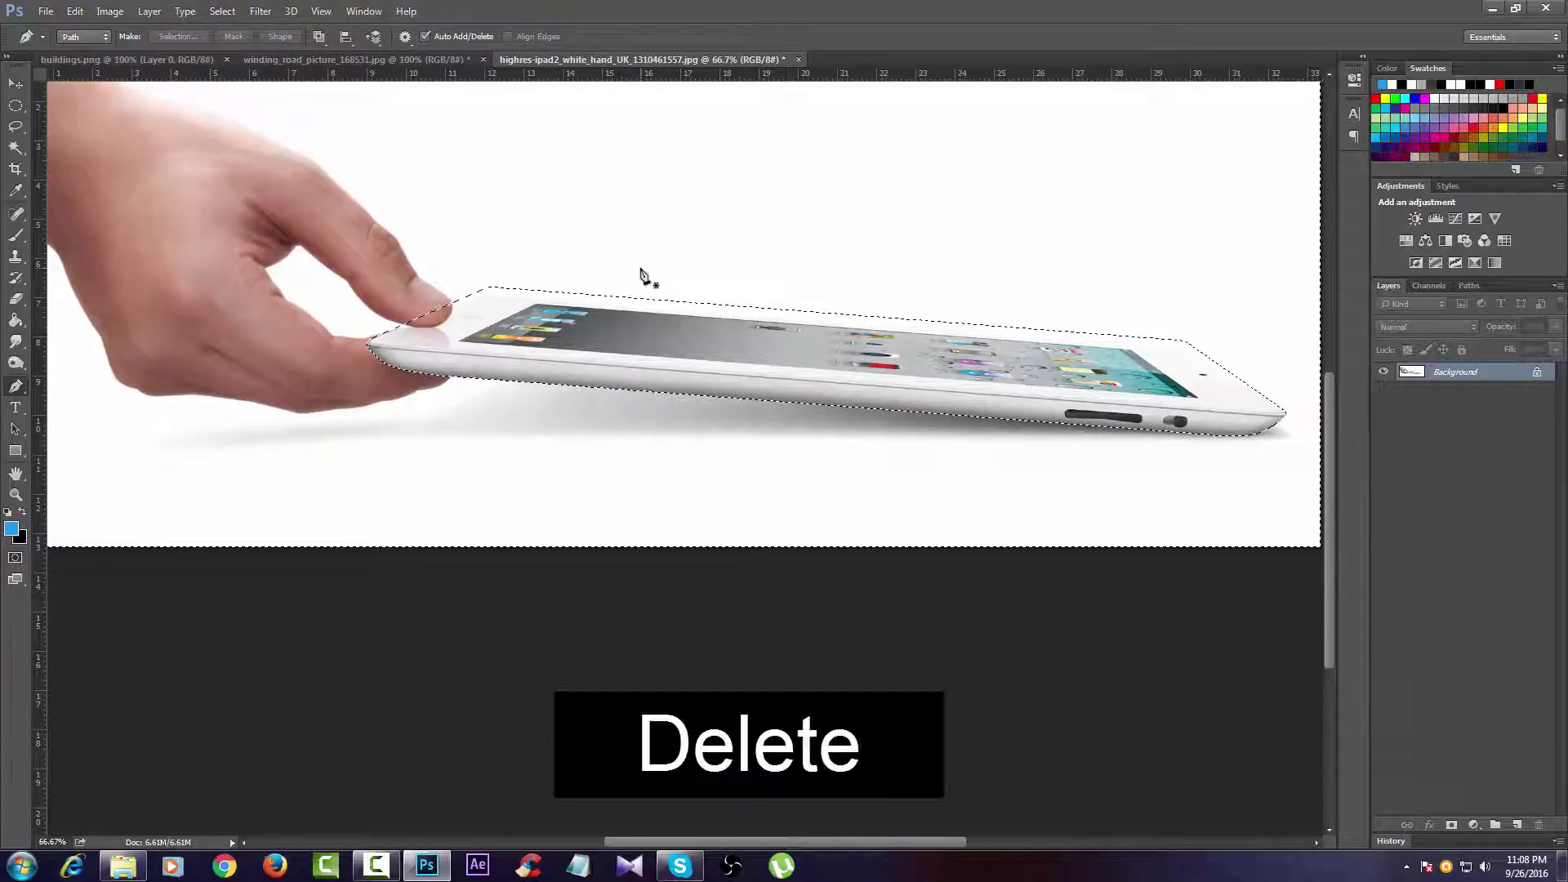
{"action": "left_click", "coordinate": [1536, 374]}
{"action": "key", "text": "Delete"}
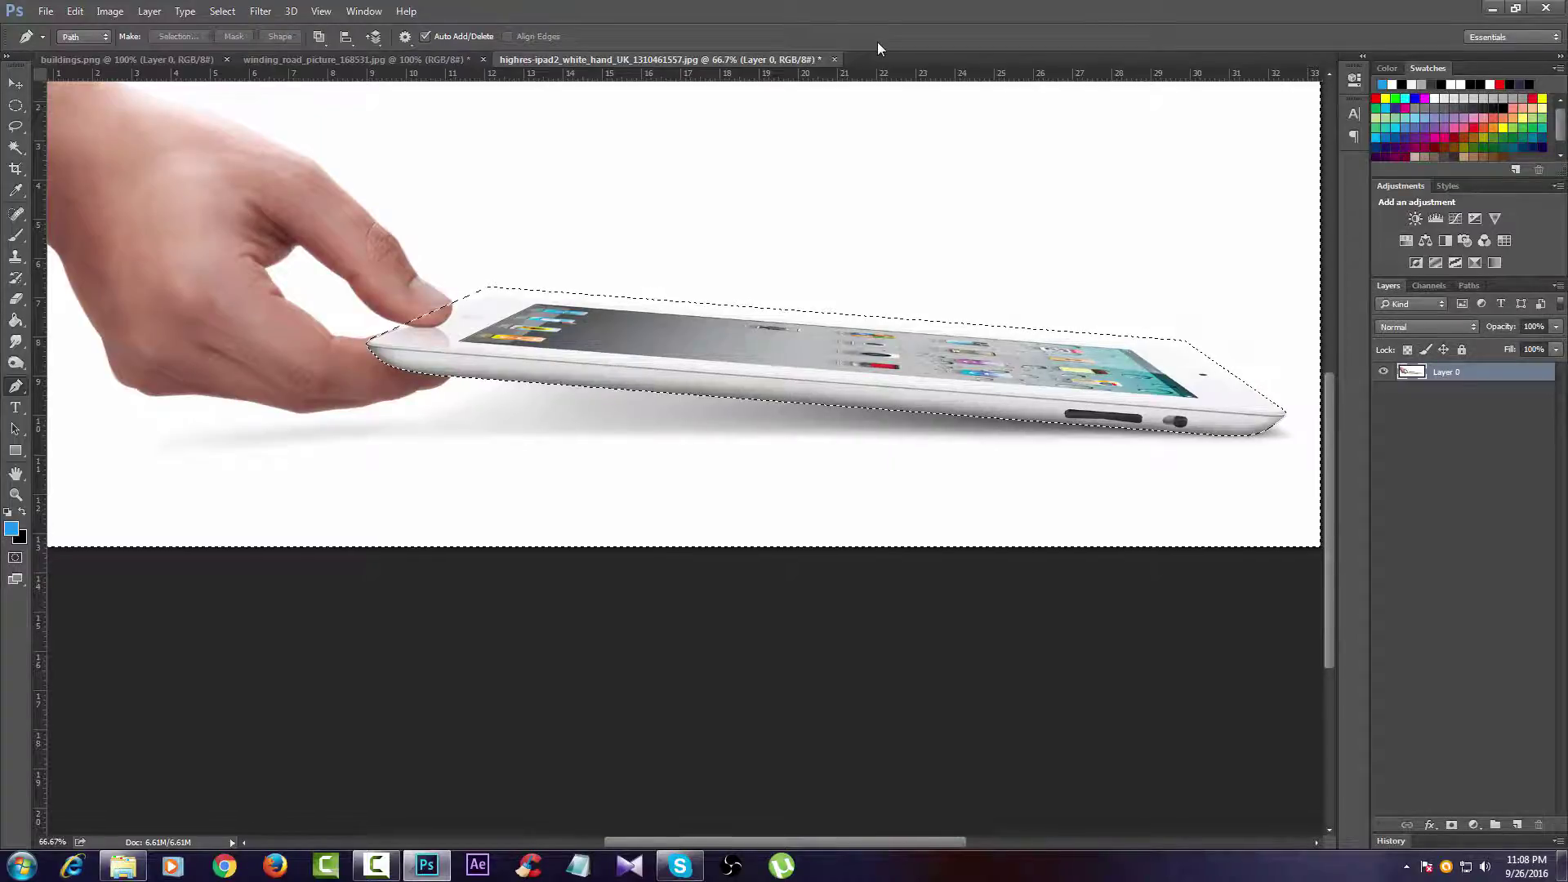
{"action": "key", "text": "ctrl+minus"}
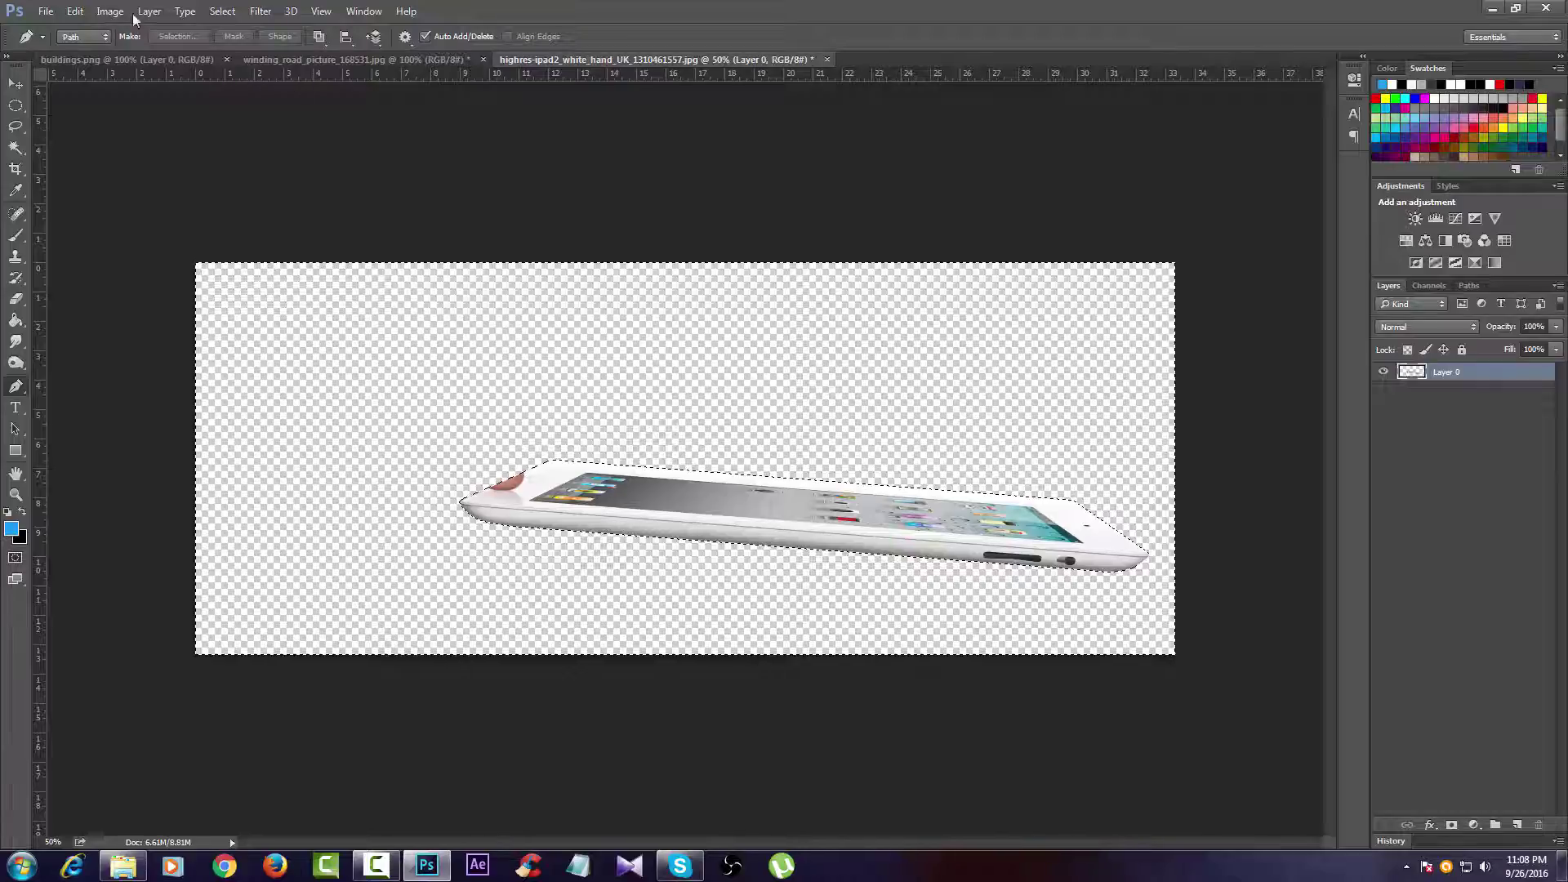
Step: Deselect the cut-out iPad
{"action": "left_click", "coordinate": [221, 12]}
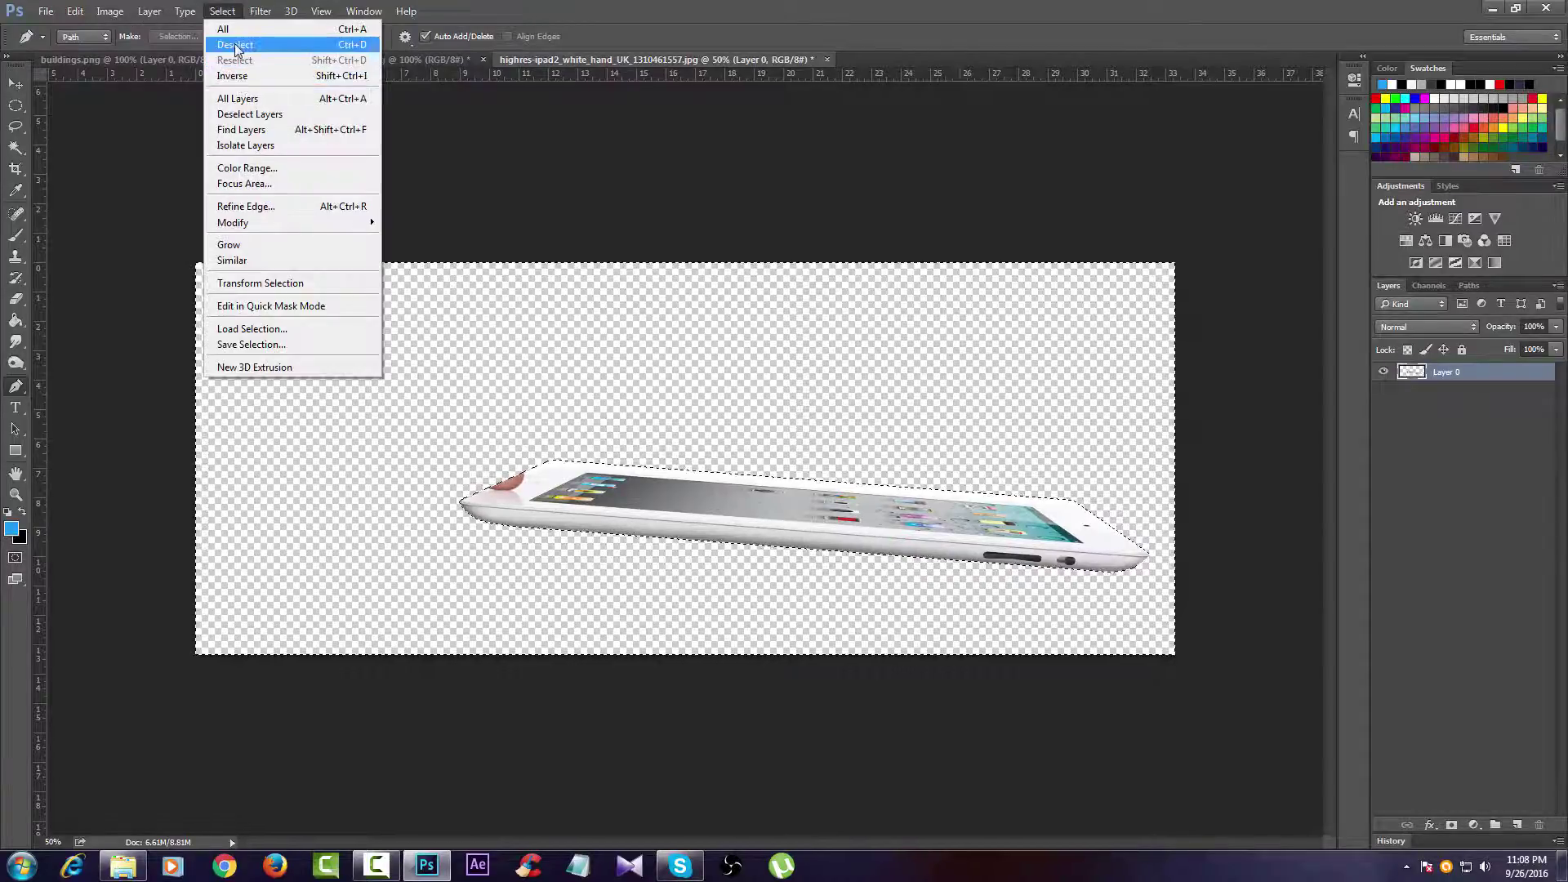
{"action": "left_click", "coordinate": [237, 37]}
{"action": "key", "text": "v"}
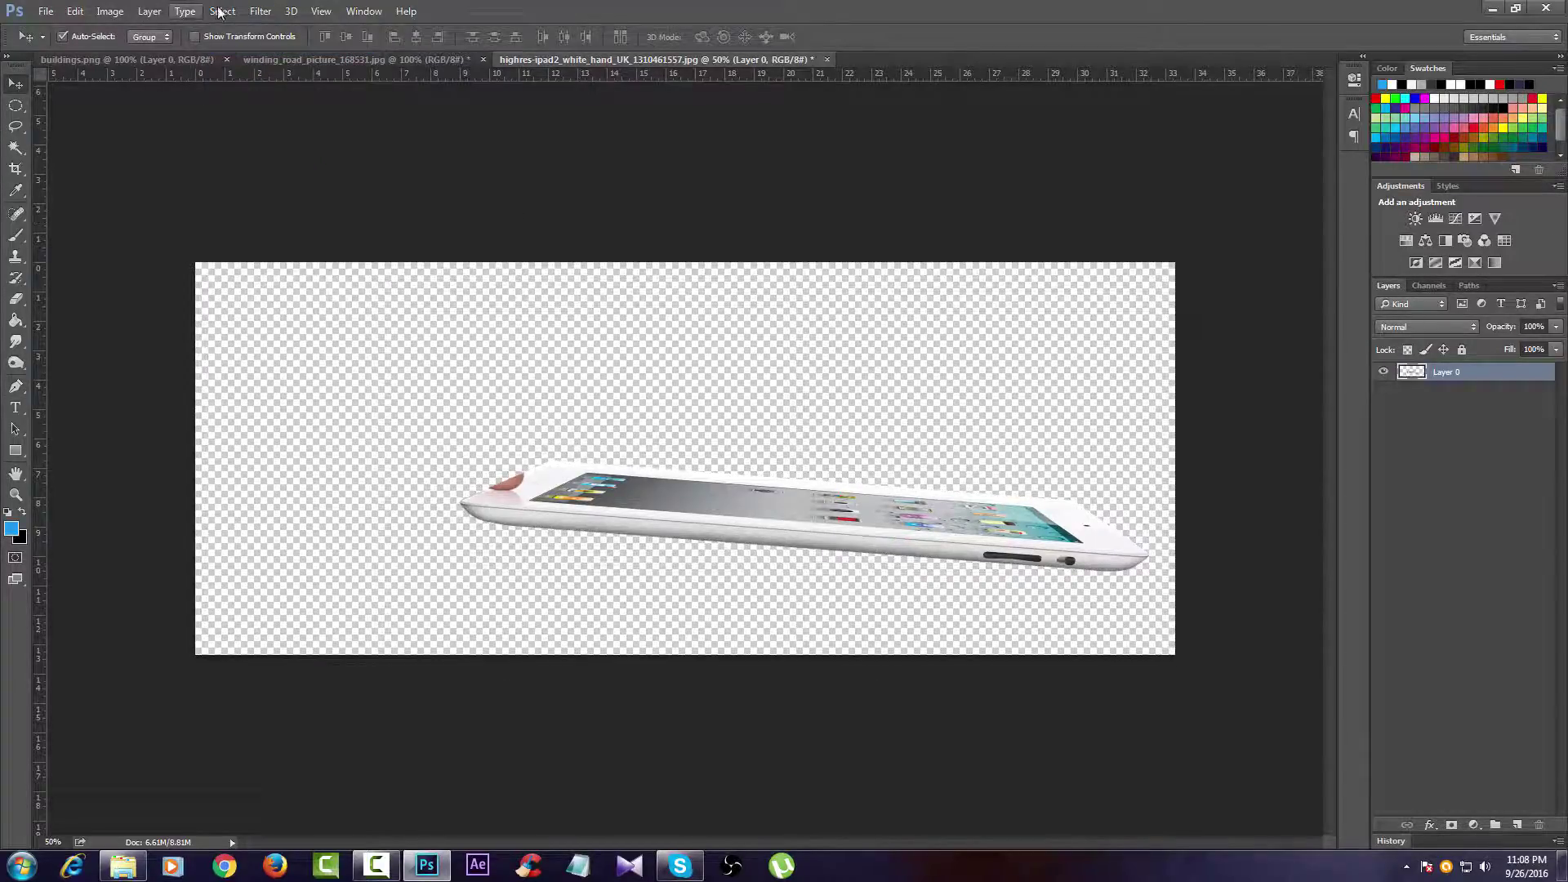
Step: Rotate the iPad by −3.2° with Free Transform and move it left and up
{"action": "left_click", "coordinate": [221, 12]}
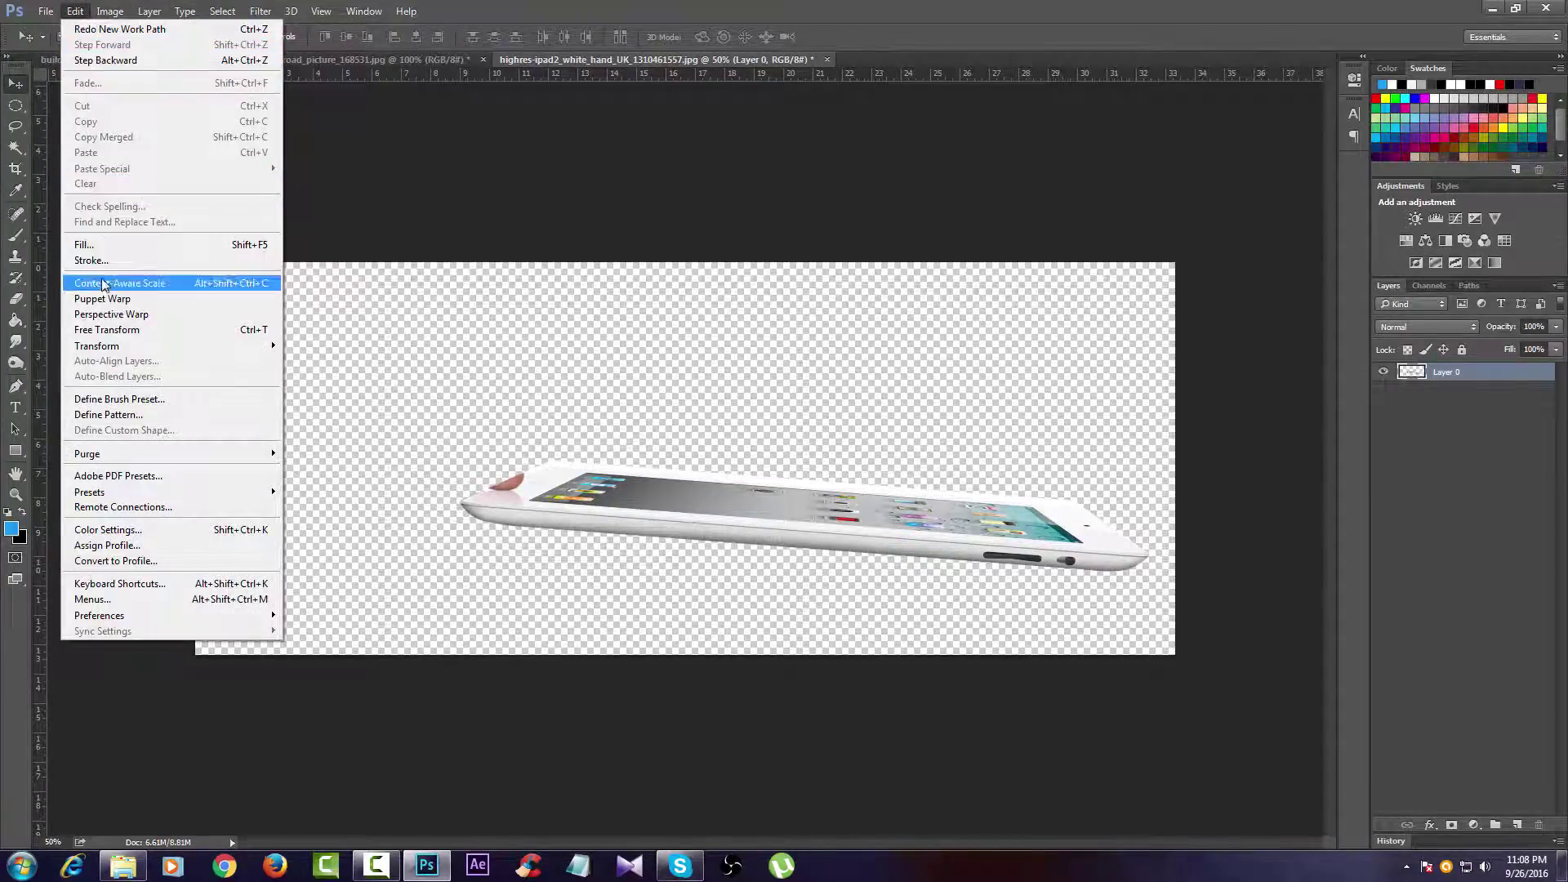
{"action": "left_click", "coordinate": [106, 329]}
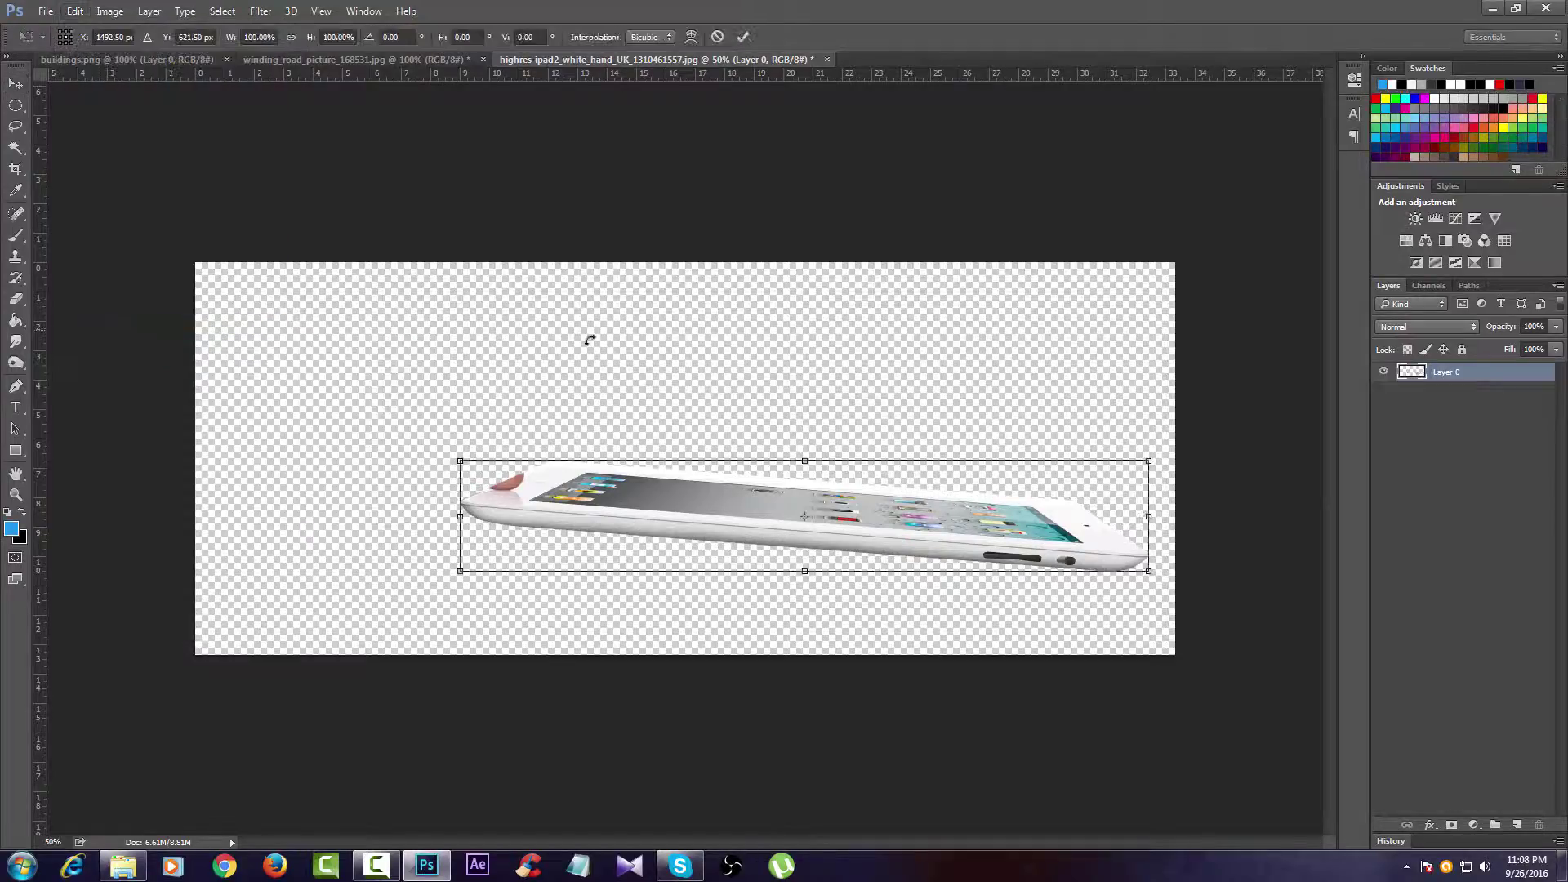
{"action": "left_click_drag", "start_coordinate": [1165, 439], "coordinate": [1143, 423]}
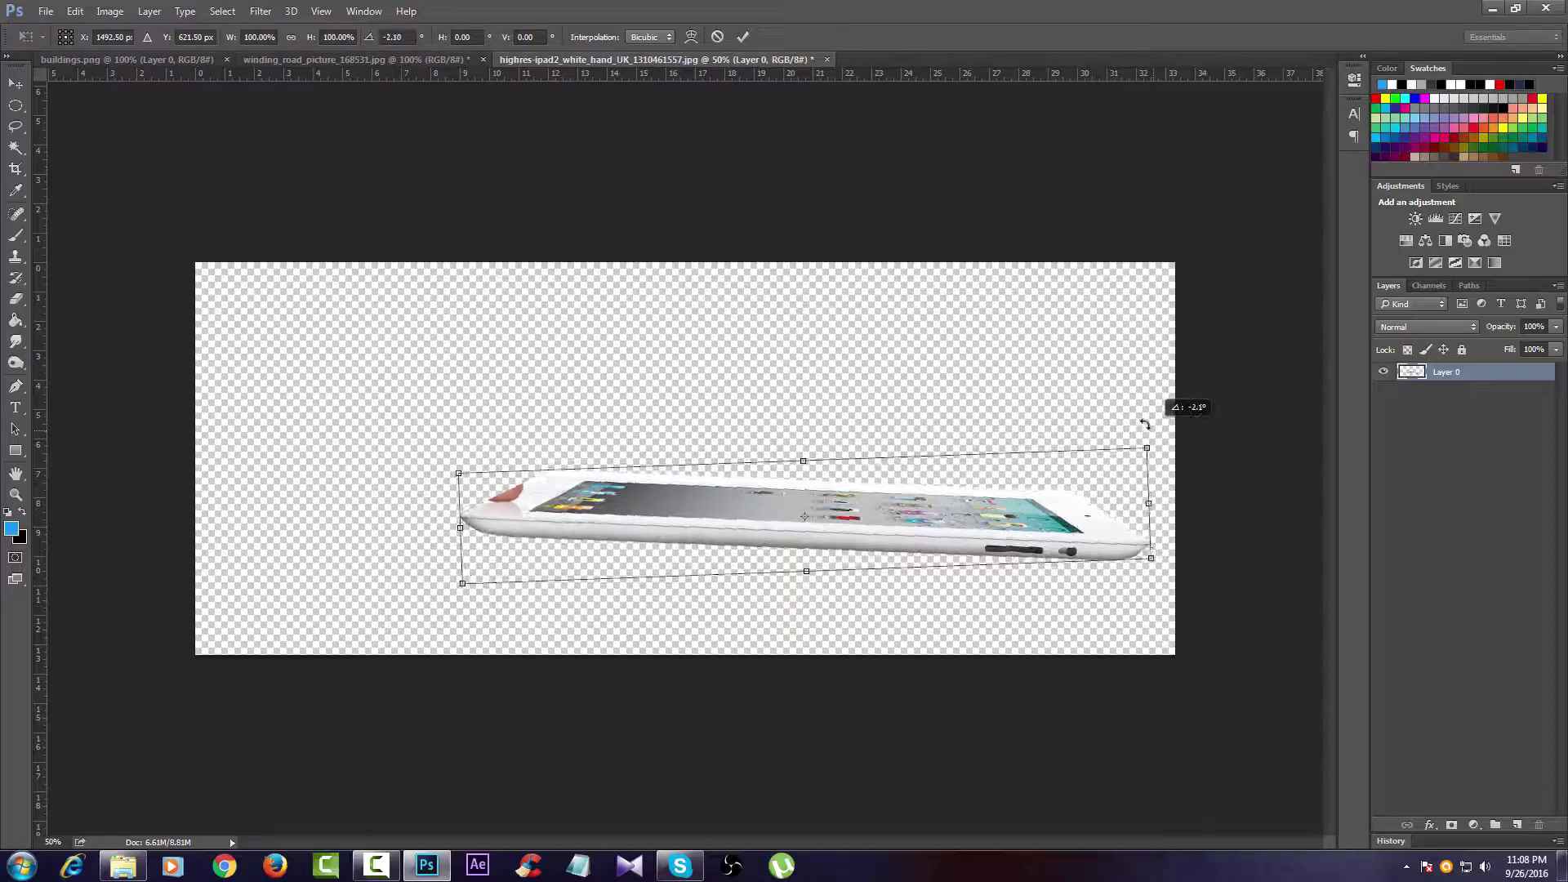
{"action": "left_click", "coordinate": [739, 38]}
{"action": "key", "text": "v"}
{"action": "left_click_drag", "start_coordinate": [804, 502], "coordinate": [664, 480]}
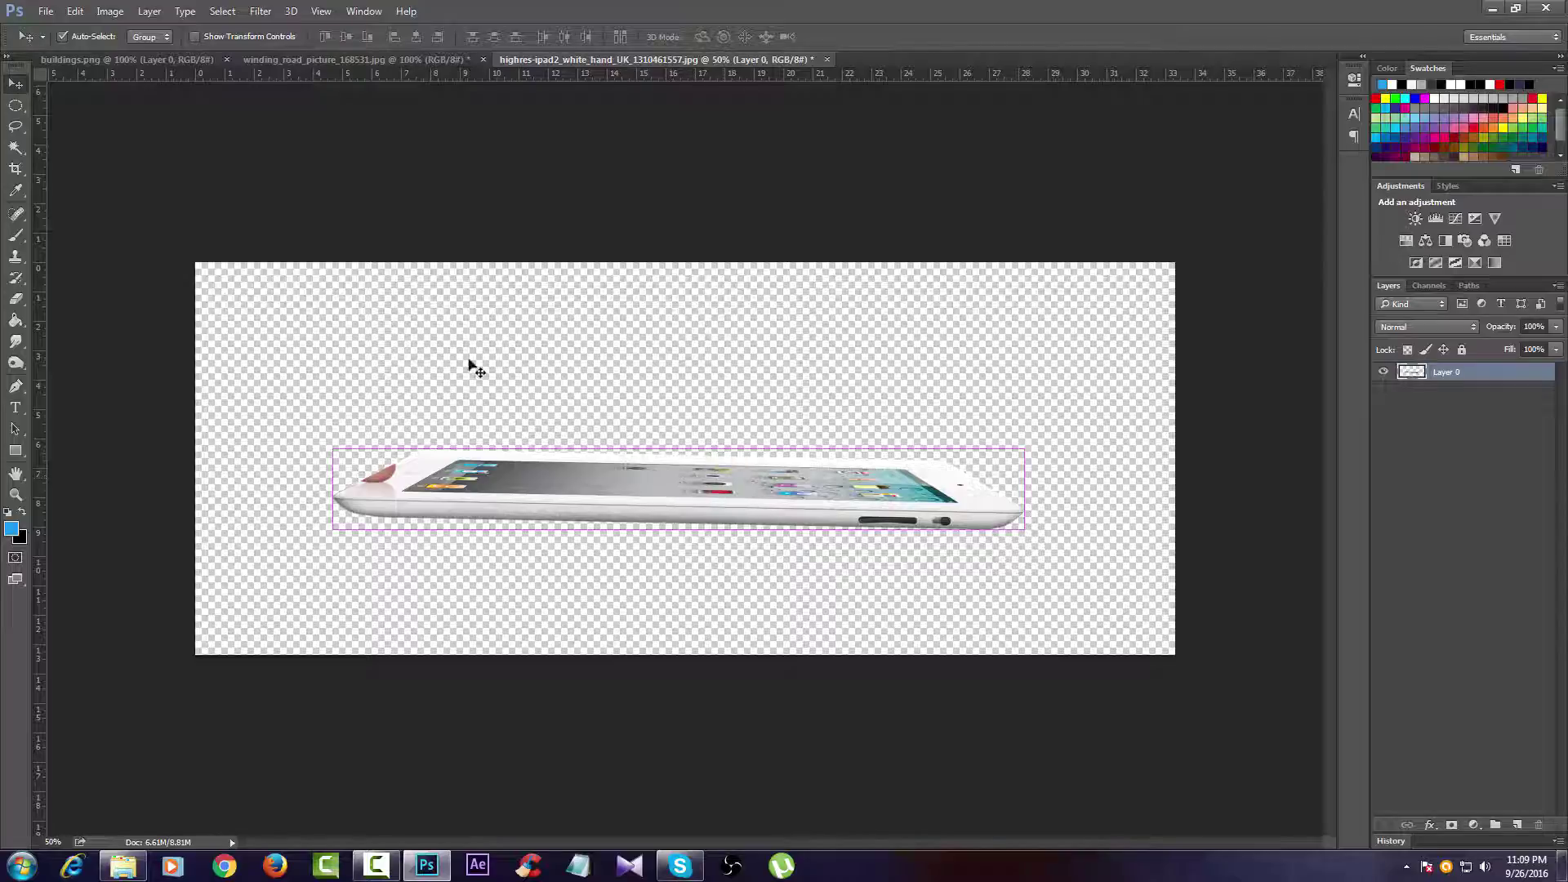
Step: Zoom to 200% on the left corner and clone over the fingertip within the iPad selection
{"action": "left_click", "coordinate": [28, 258]}
{"action": "left_click", "coordinate": [418, 460]}
{"action": "left_click", "coordinate": [316, 455]}
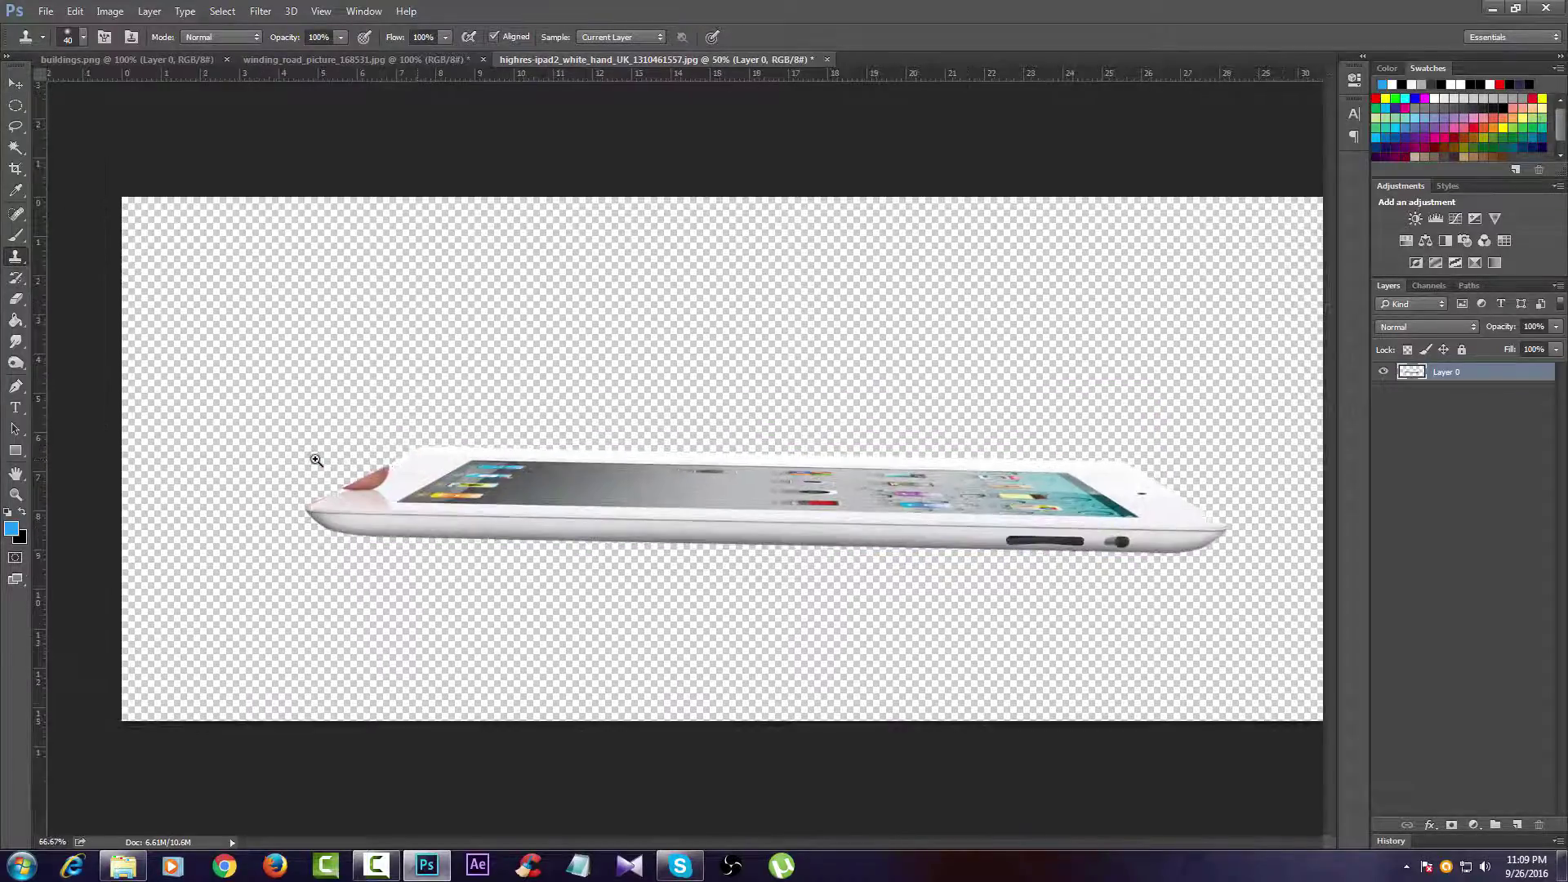
{"action": "left_click", "coordinate": [386, 466]}
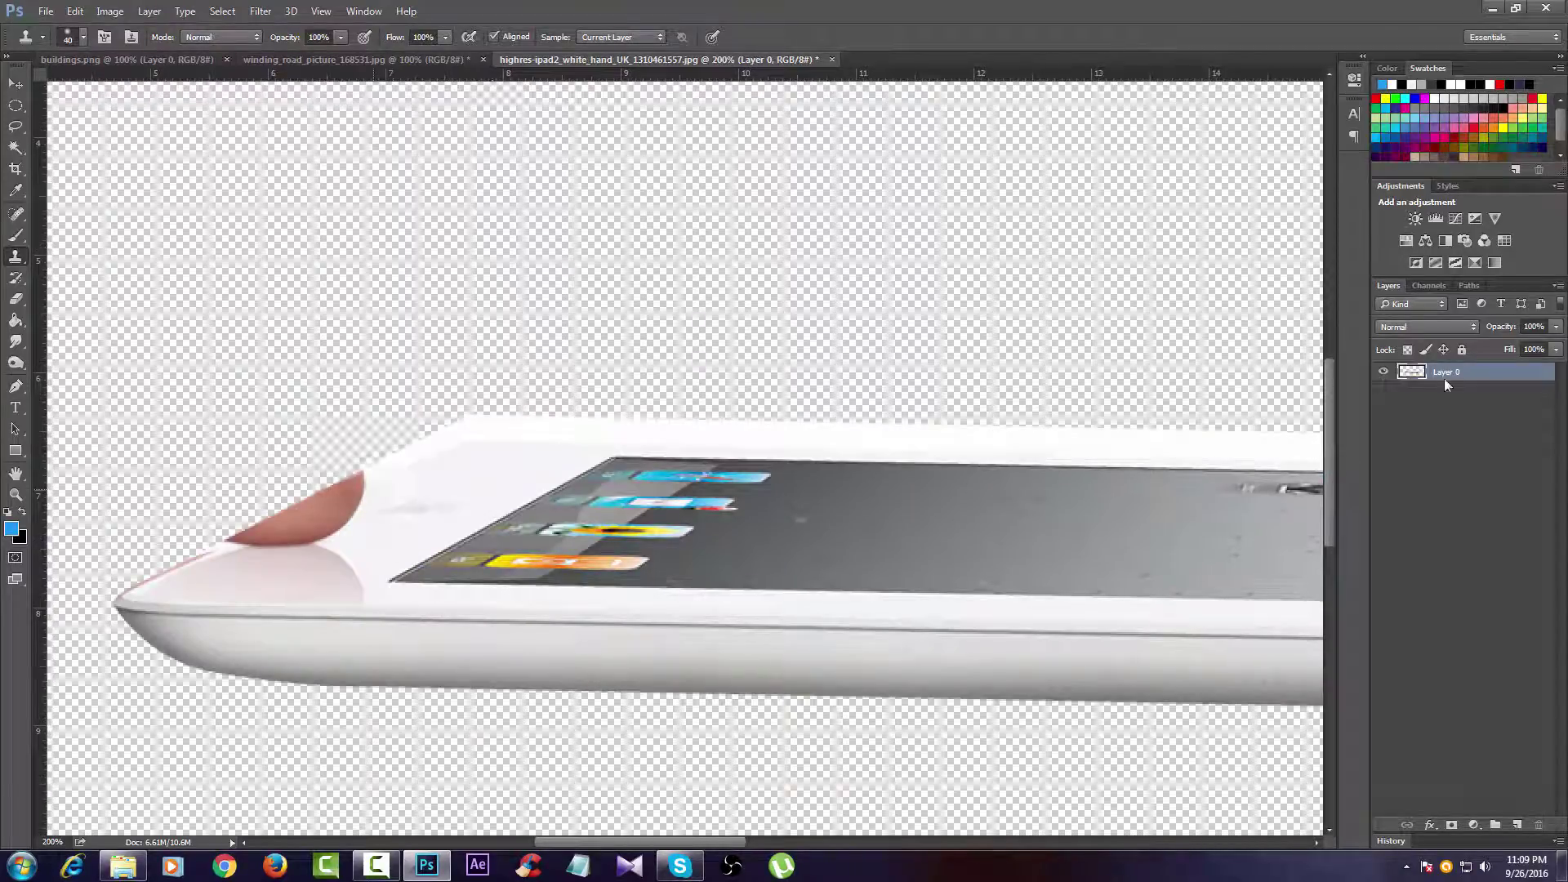
{"action": "left_click", "coordinate": [1412, 373], "text": "ctrl"}
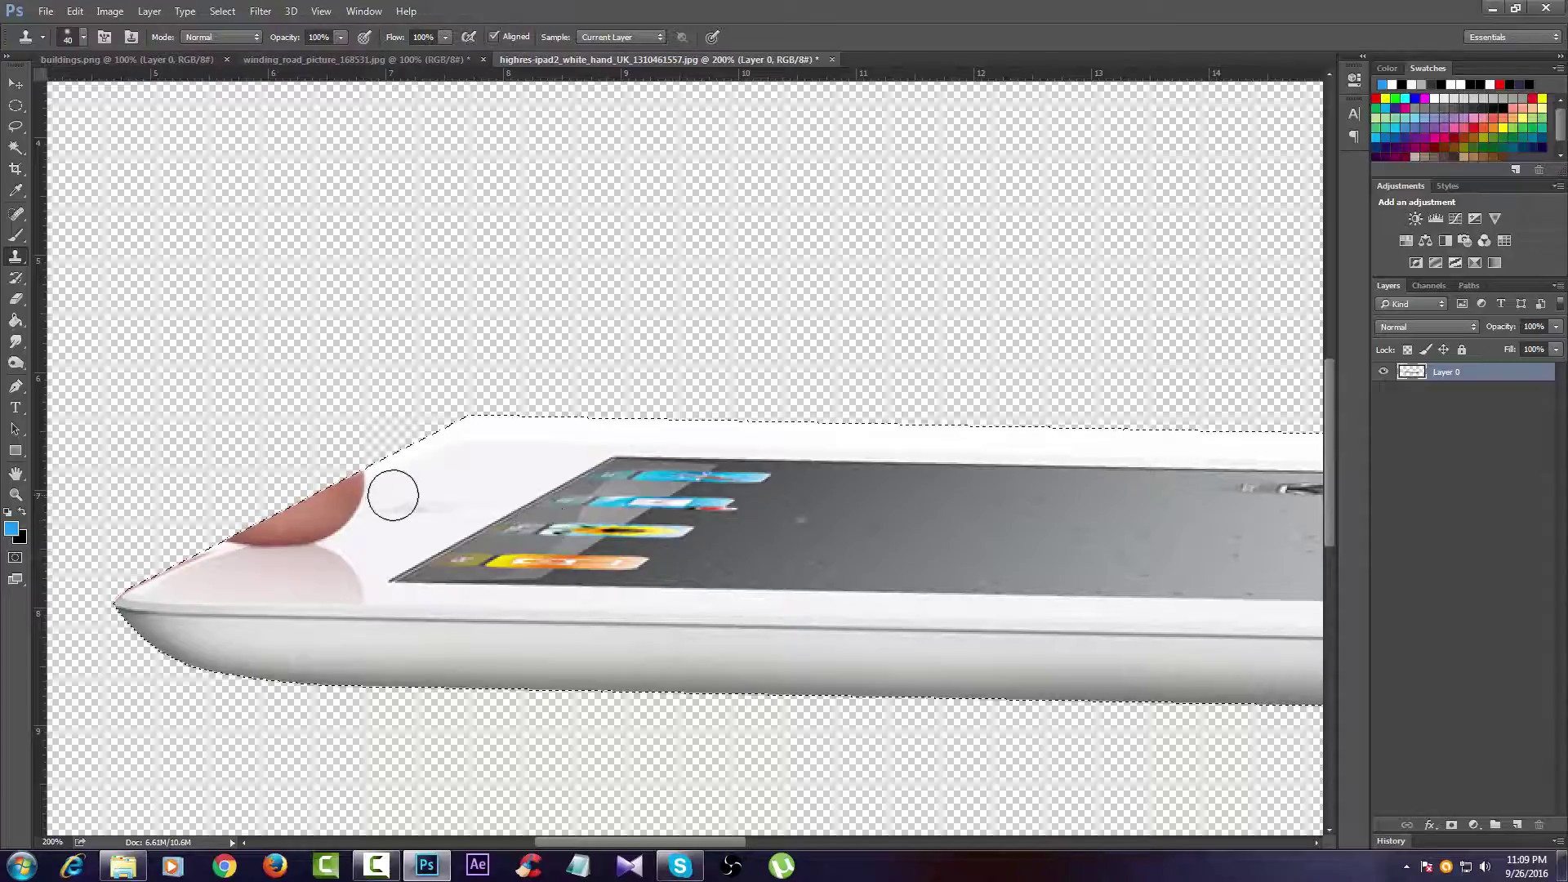
{"action": "left_click_drag", "start_coordinate": [394, 490], "coordinate": [365, 492]}
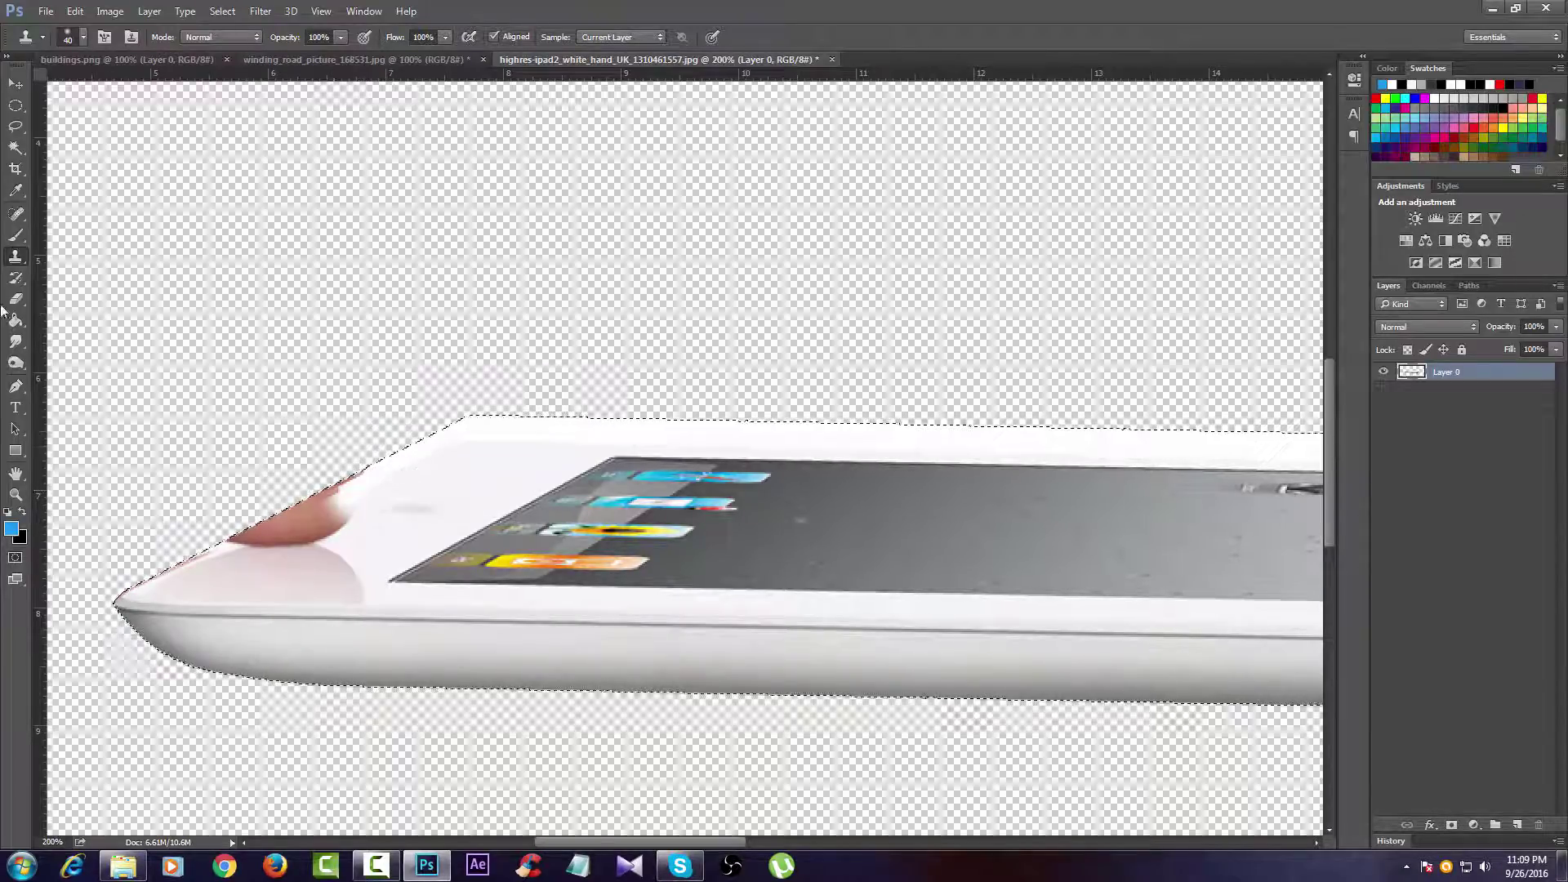
Step: With a 40 px soft round brush, paint bezel-sampled white over the remaining pink fingertip
{"action": "left_click", "coordinate": [16, 235]}
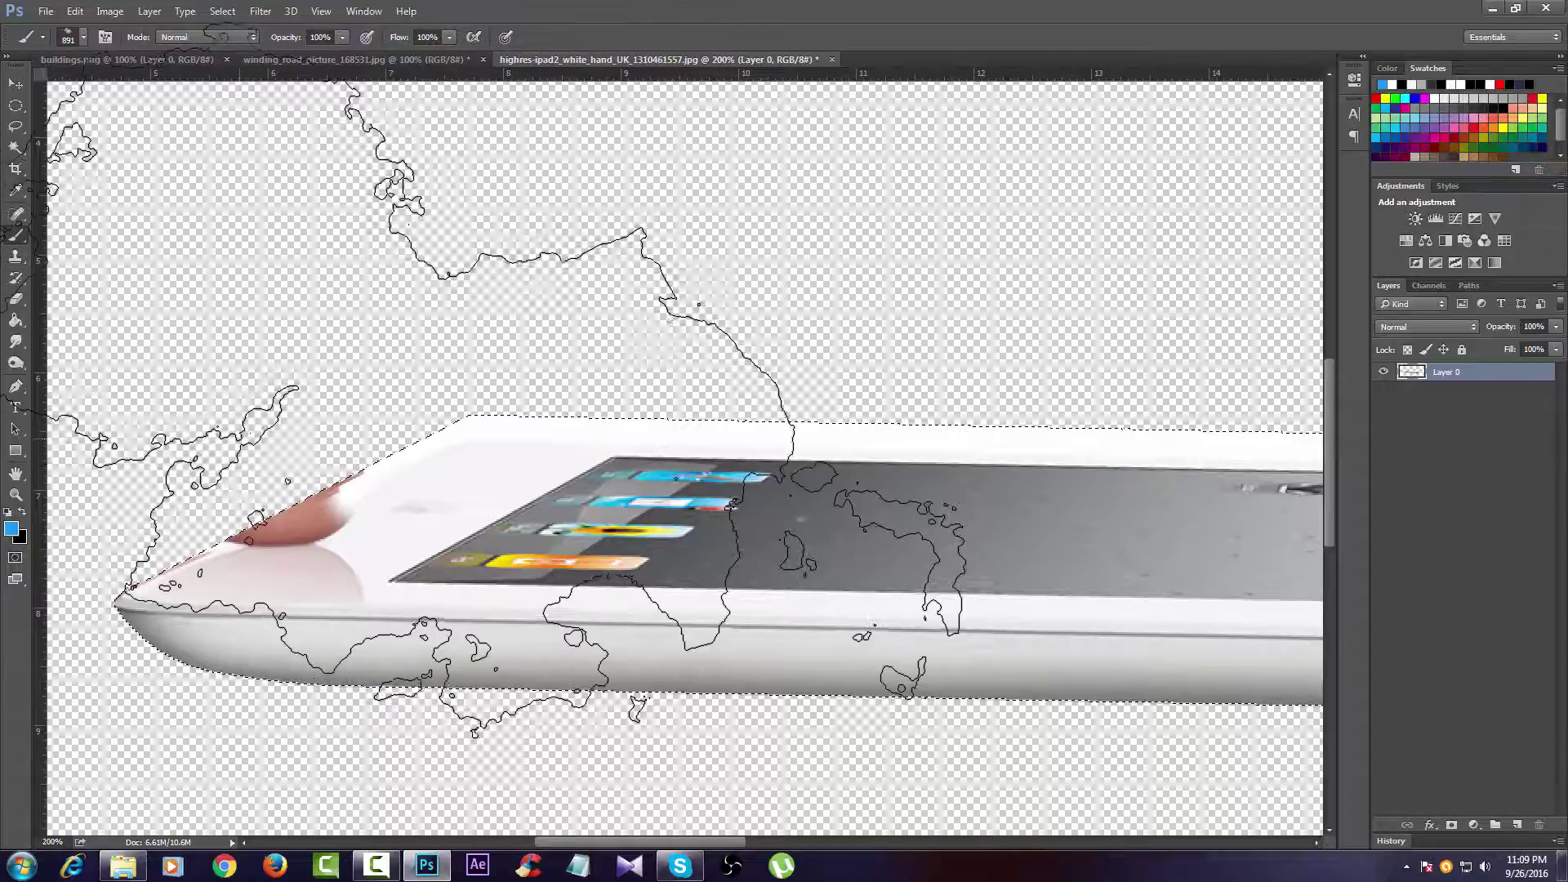
{"action": "left_click", "coordinate": [85, 37]}
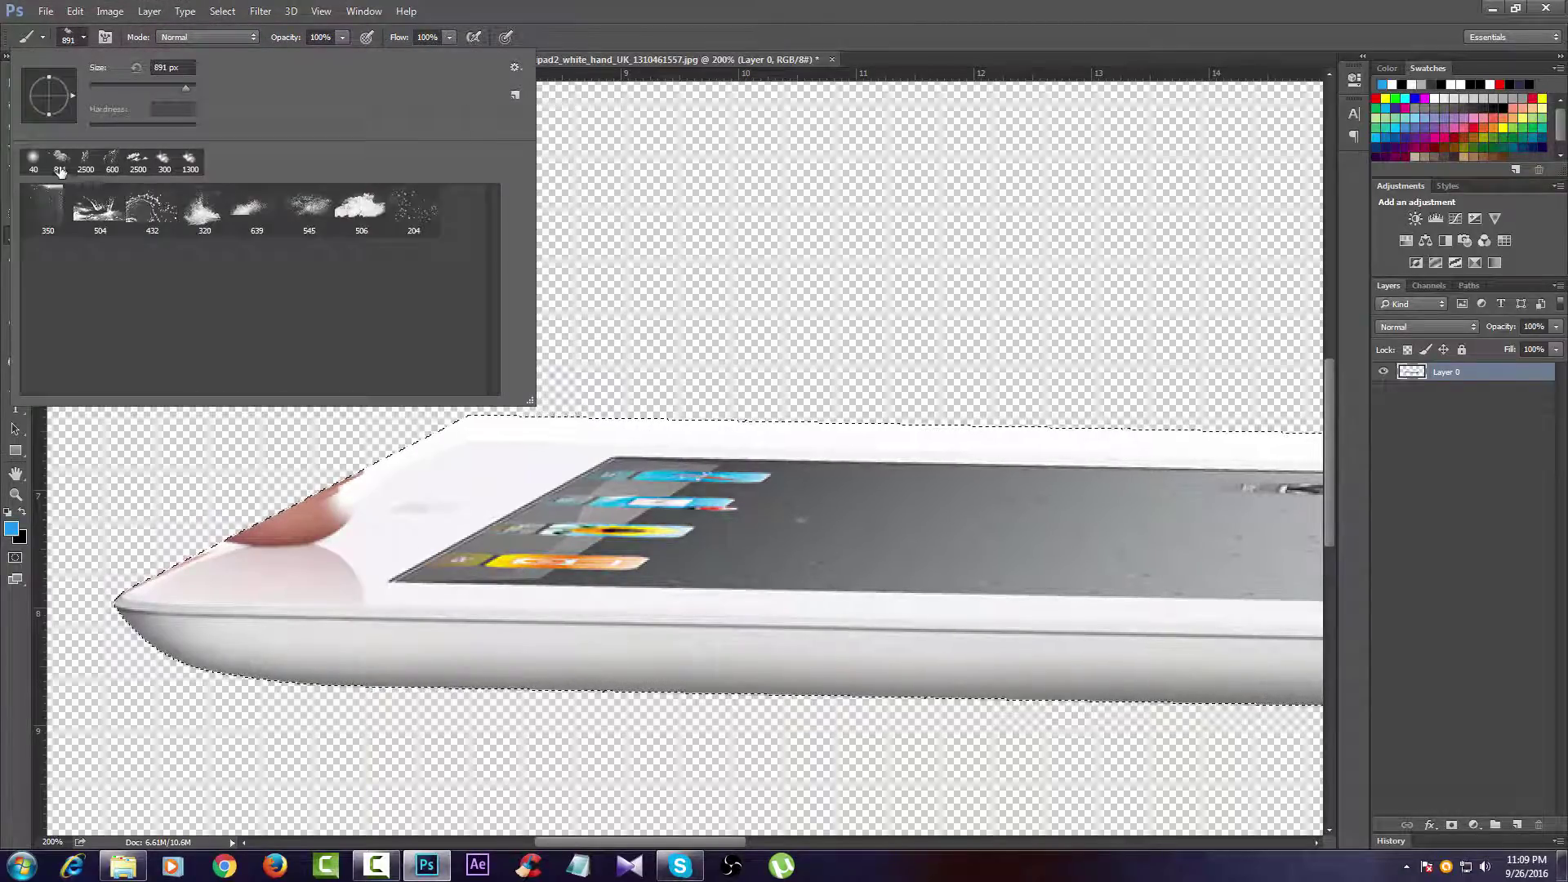
{"action": "left_click", "coordinate": [32, 159]}
{"action": "left_click", "coordinate": [633, 37]}
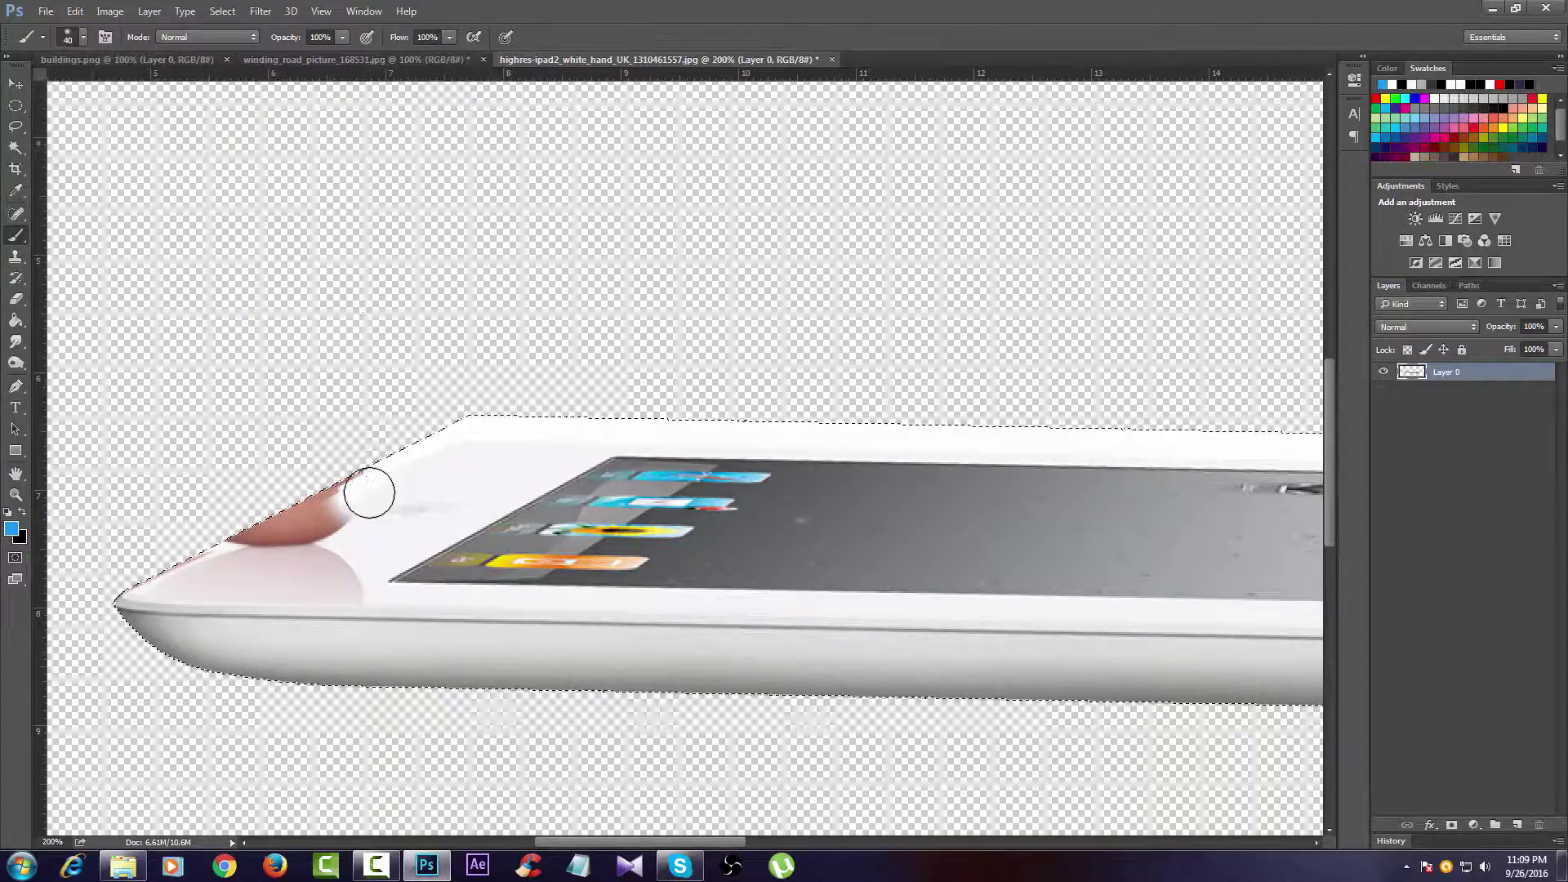
{"action": "left_click", "coordinate": [364, 534], "text": "alt"}
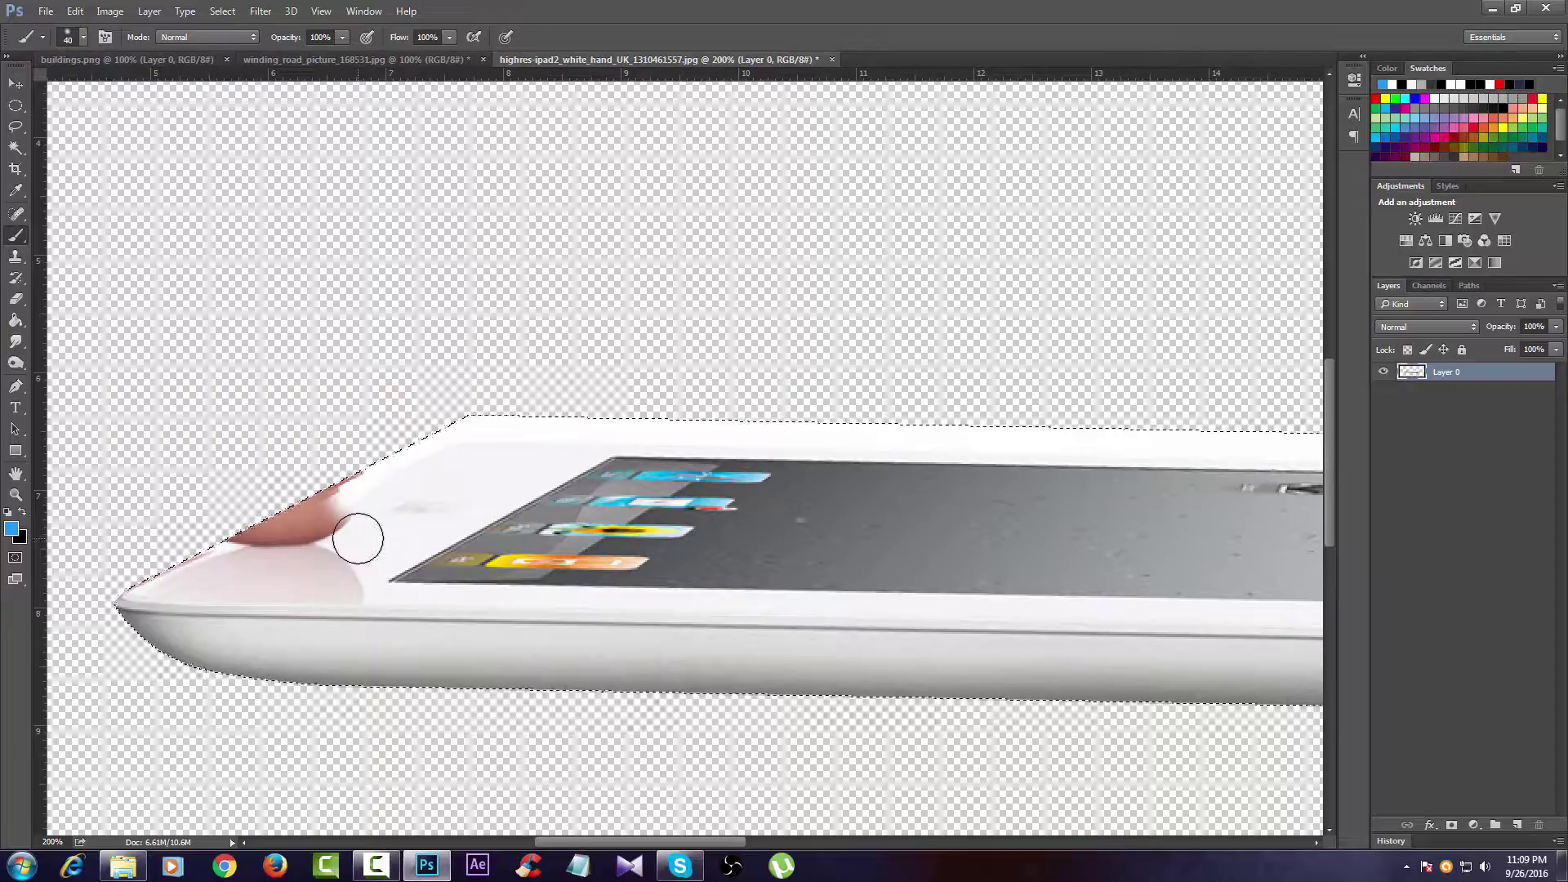
{"action": "key", "text": "i"}
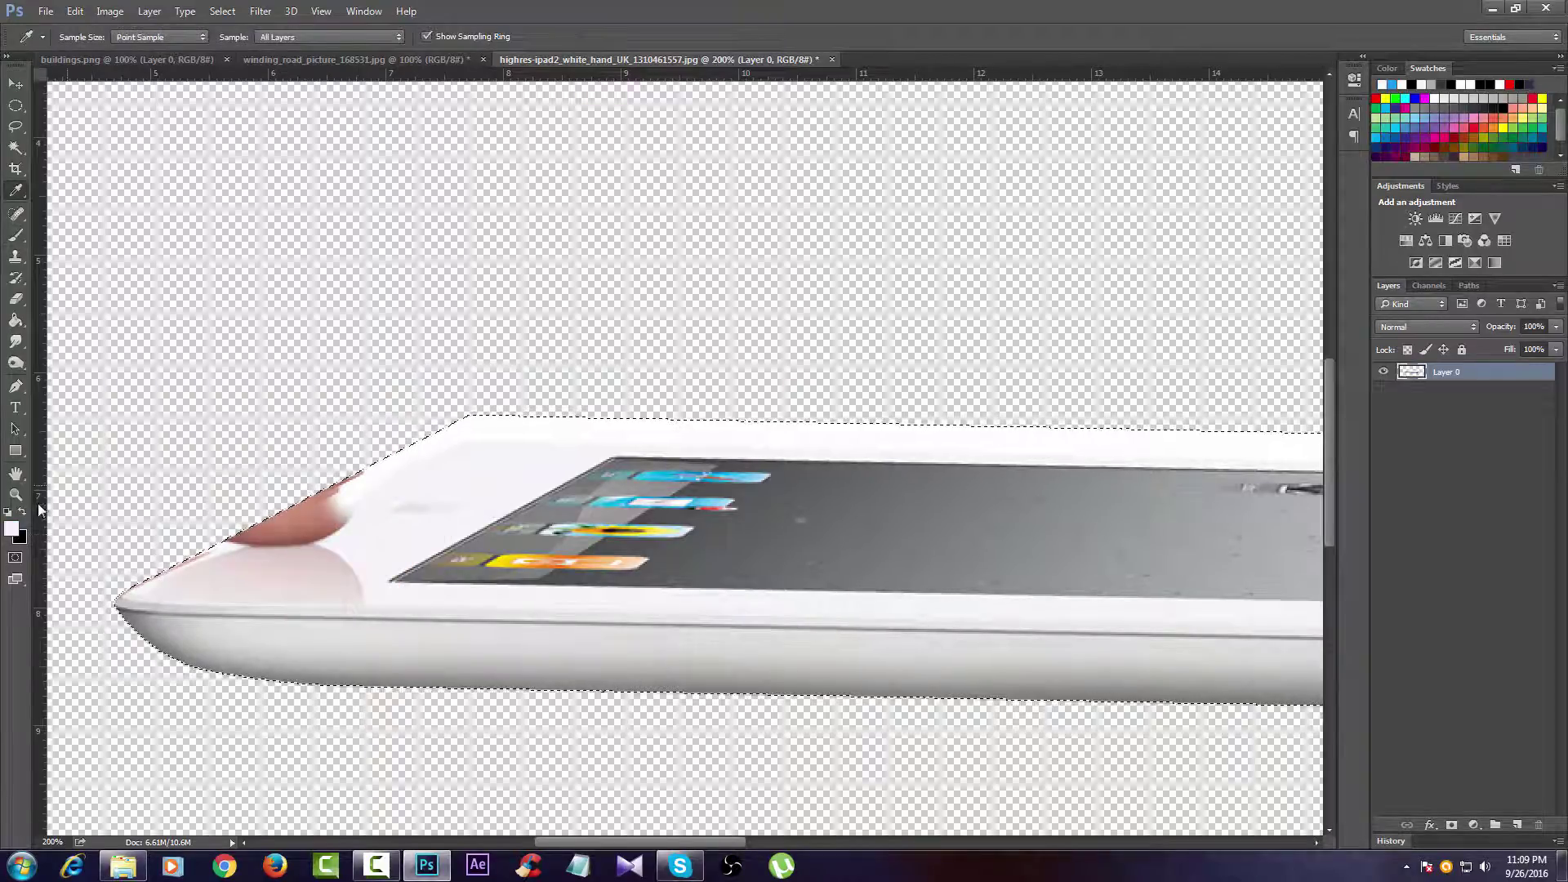
{"action": "key", "text": "v"}
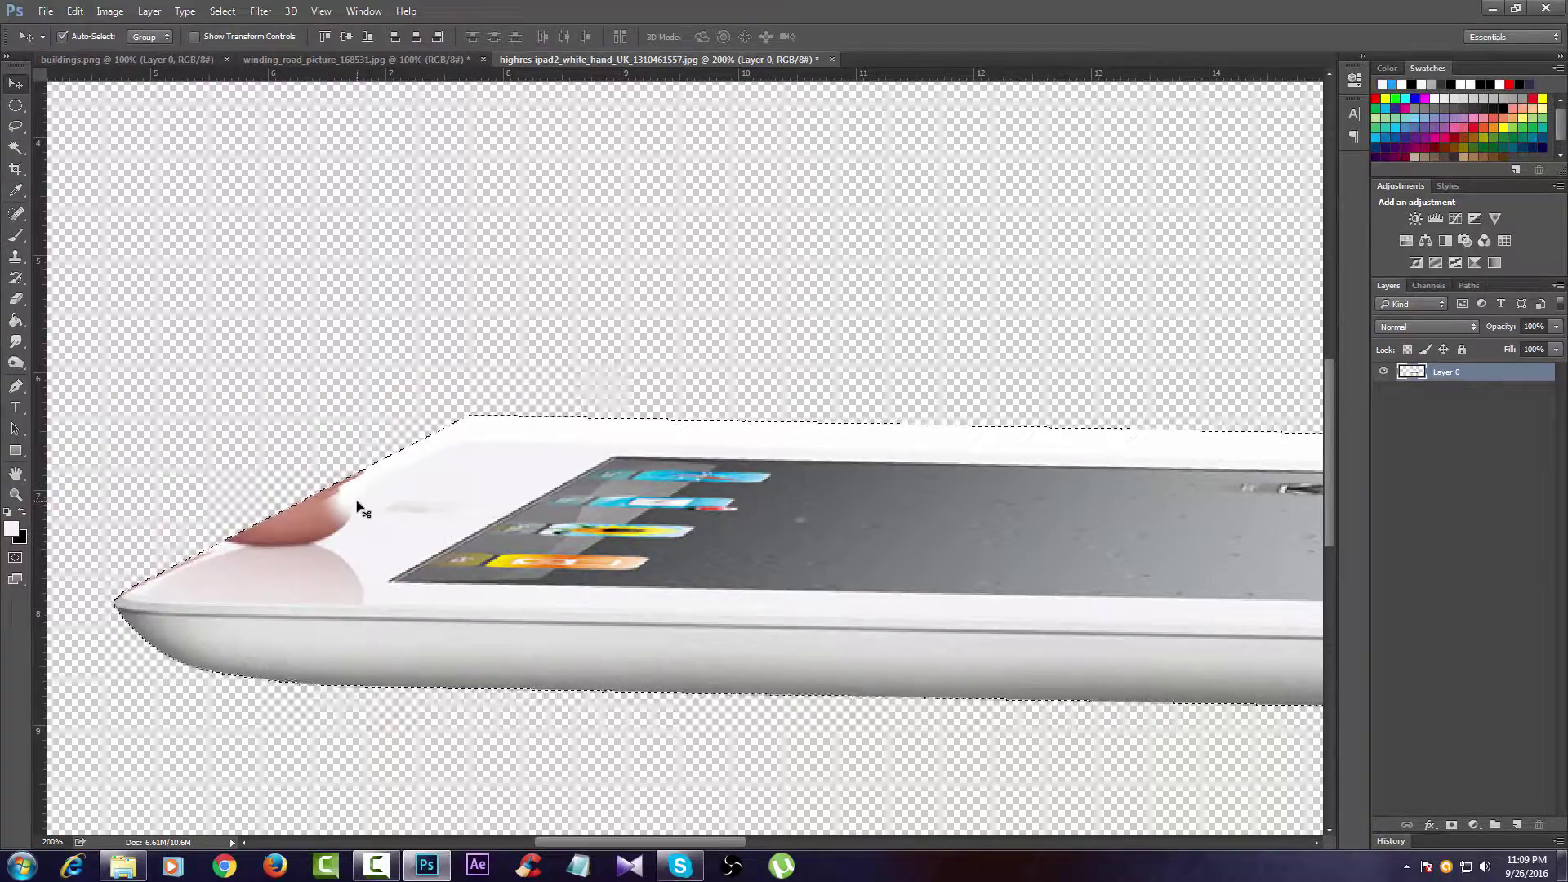
{"action": "key", "text": "b"}
{"action": "left_click_drag", "start_coordinate": [332, 508], "coordinate": [345, 487]}
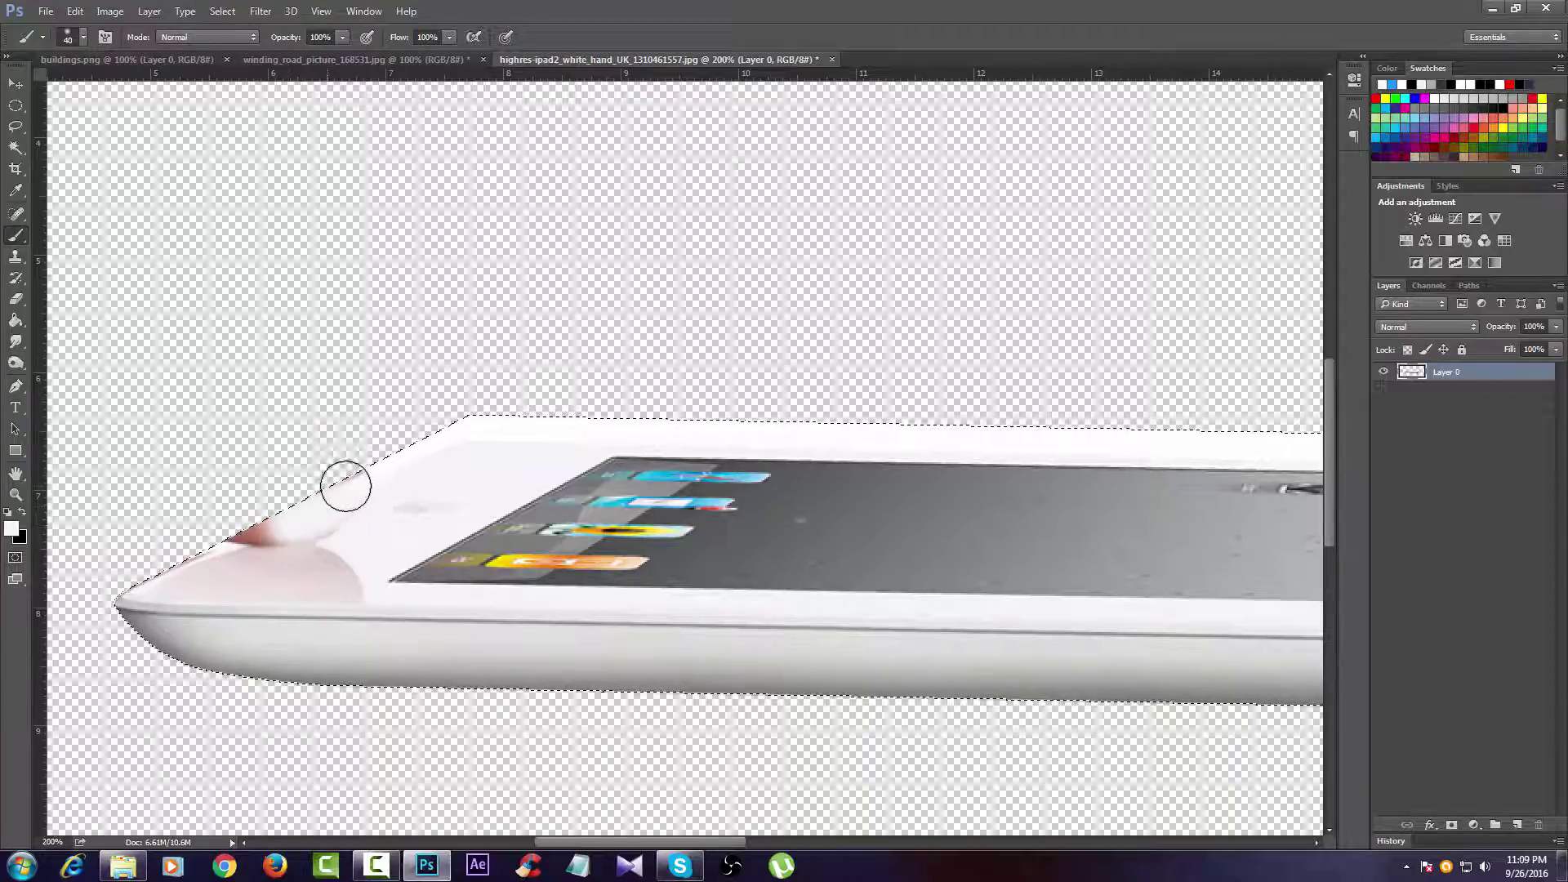
{"action": "mouse_move", "coordinate": [225, 545]}
{"action": "left_mouse_down"}
{"action": "mouse_move", "coordinate": [182, 552]}
{"action": "mouse_move", "coordinate": [420, 490]}
{"action": "mouse_move", "coordinate": [367, 532]}
{"action": "mouse_move", "coordinate": [352, 571]}
{"action": "mouse_move", "coordinate": [270, 572]}
{"action": "mouse_move", "coordinate": [280, 536]}
{"action": "mouse_move", "coordinate": [343, 560]}
{"action": "mouse_move", "coordinate": [336, 578]}
{"action": "mouse_move", "coordinate": [245, 567]}
{"action": "left_mouse_up"}
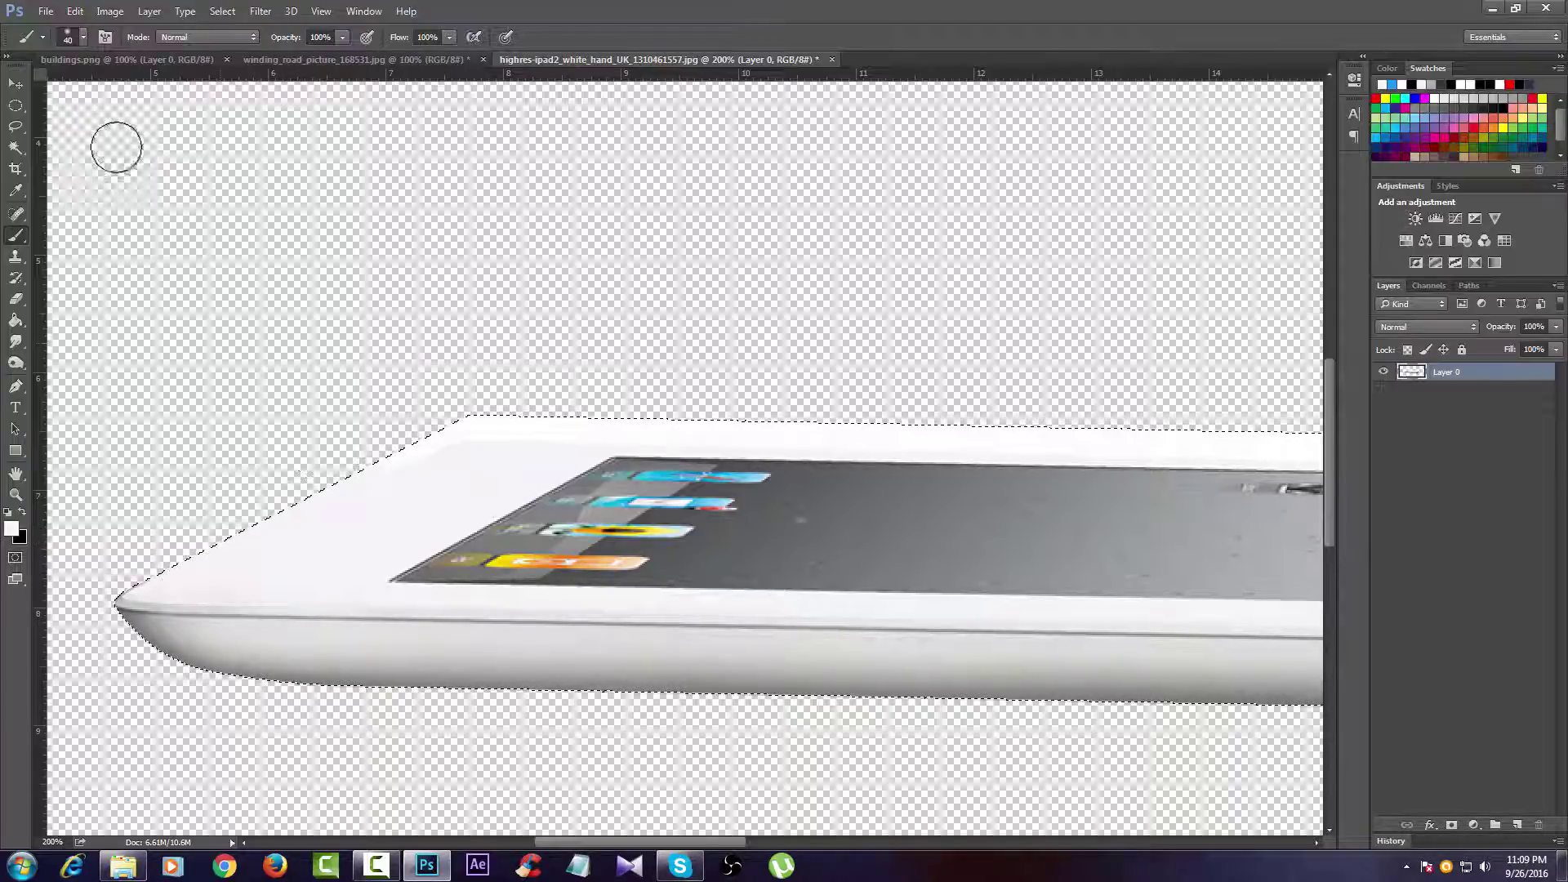
{"action": "left_click", "coordinate": [14, 83]}
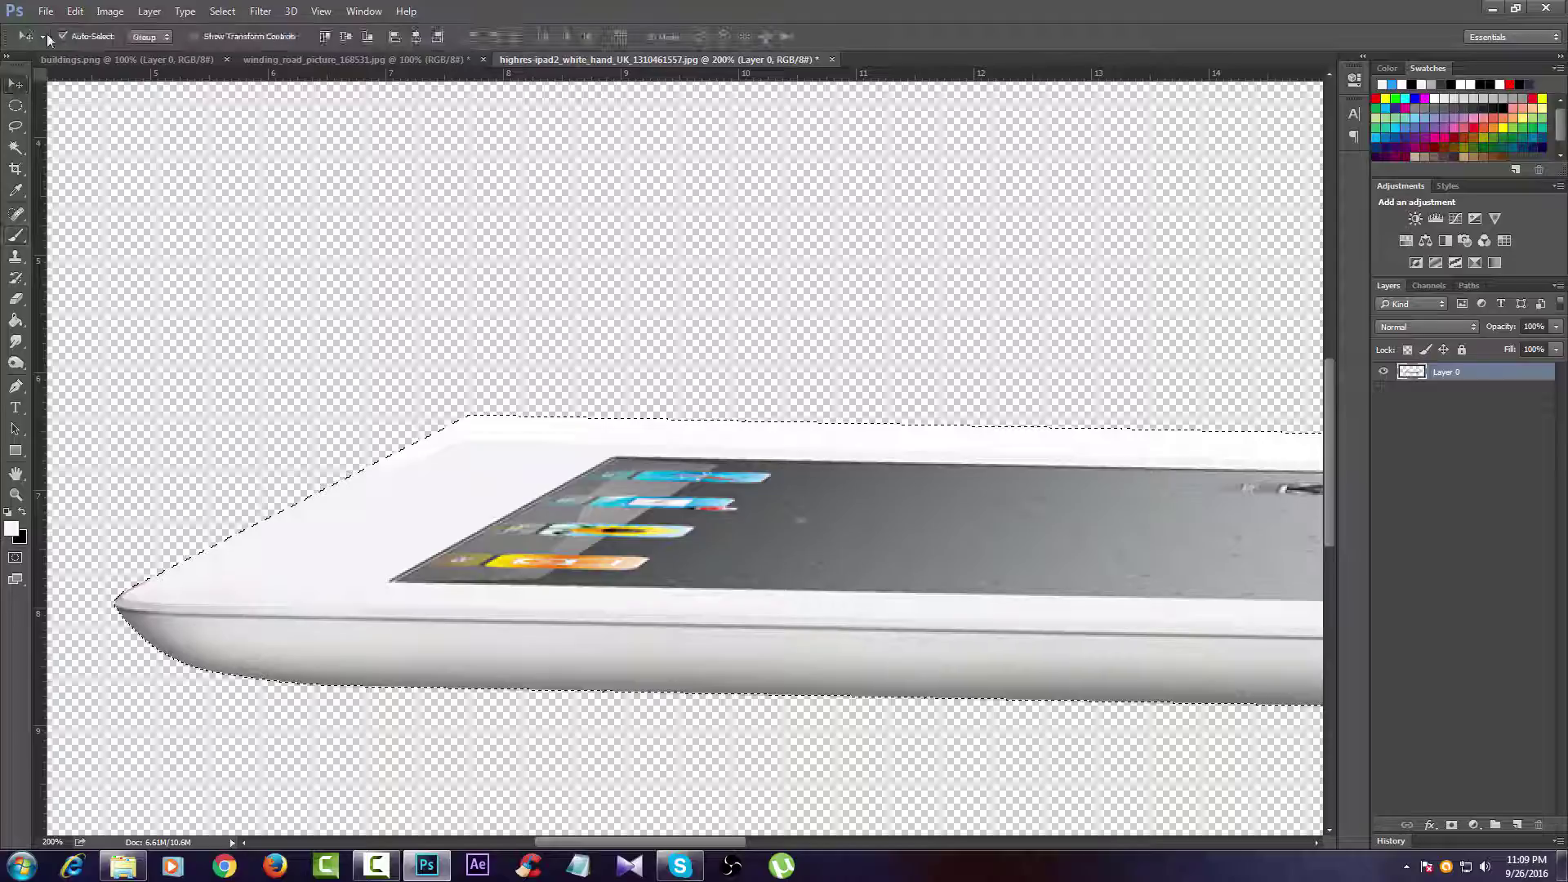
Step: Deselect the tablet and zoom out to 50% to see the whole canvas
{"action": "left_click", "coordinate": [222, 11]}
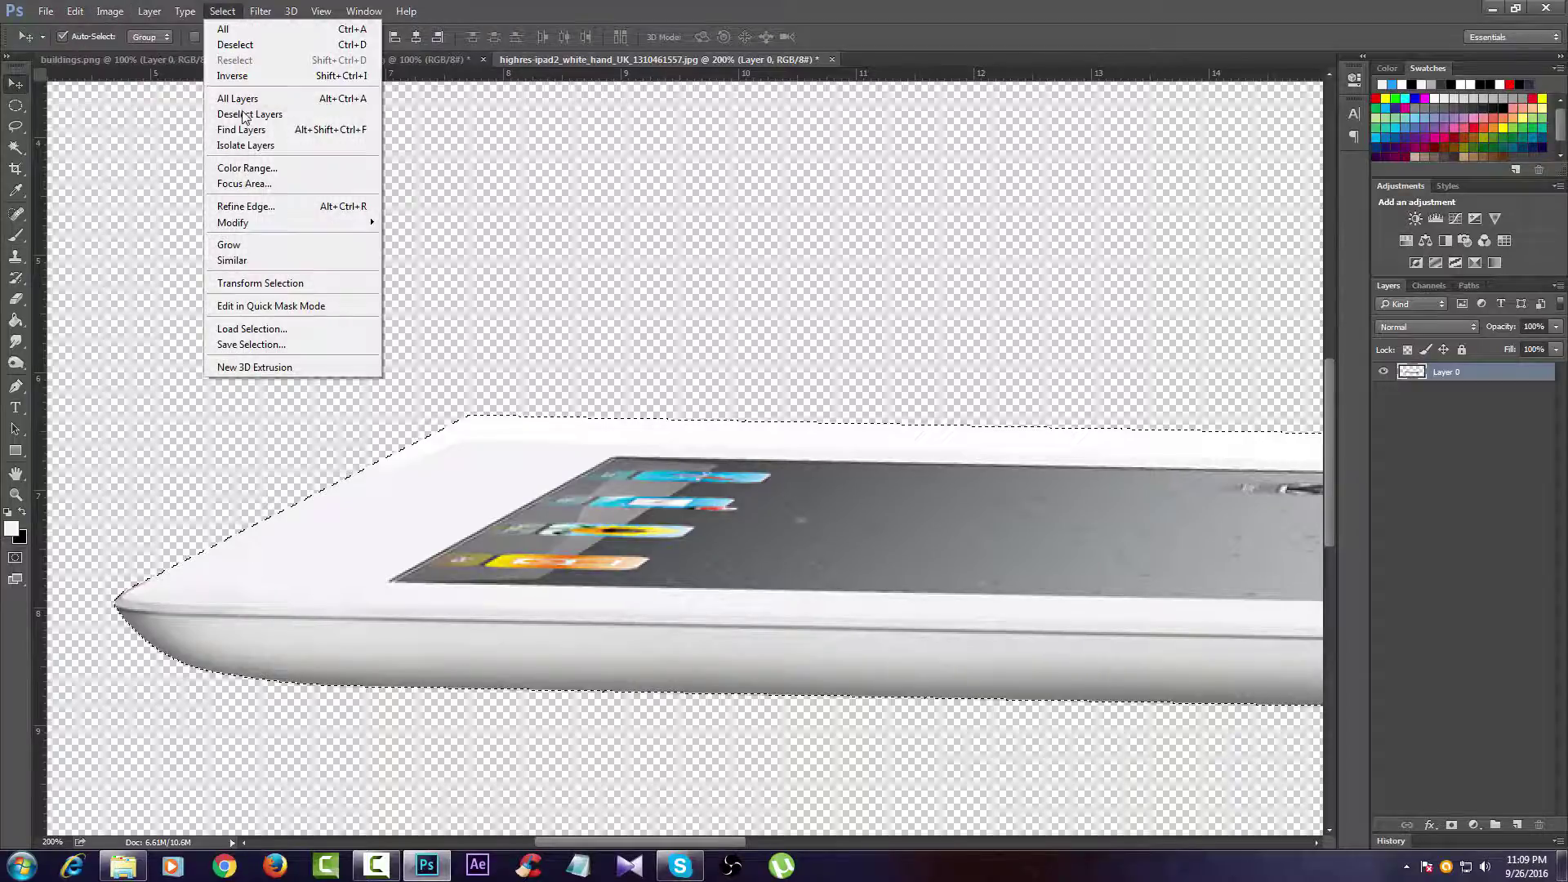
{"action": "left_click", "coordinate": [235, 44]}
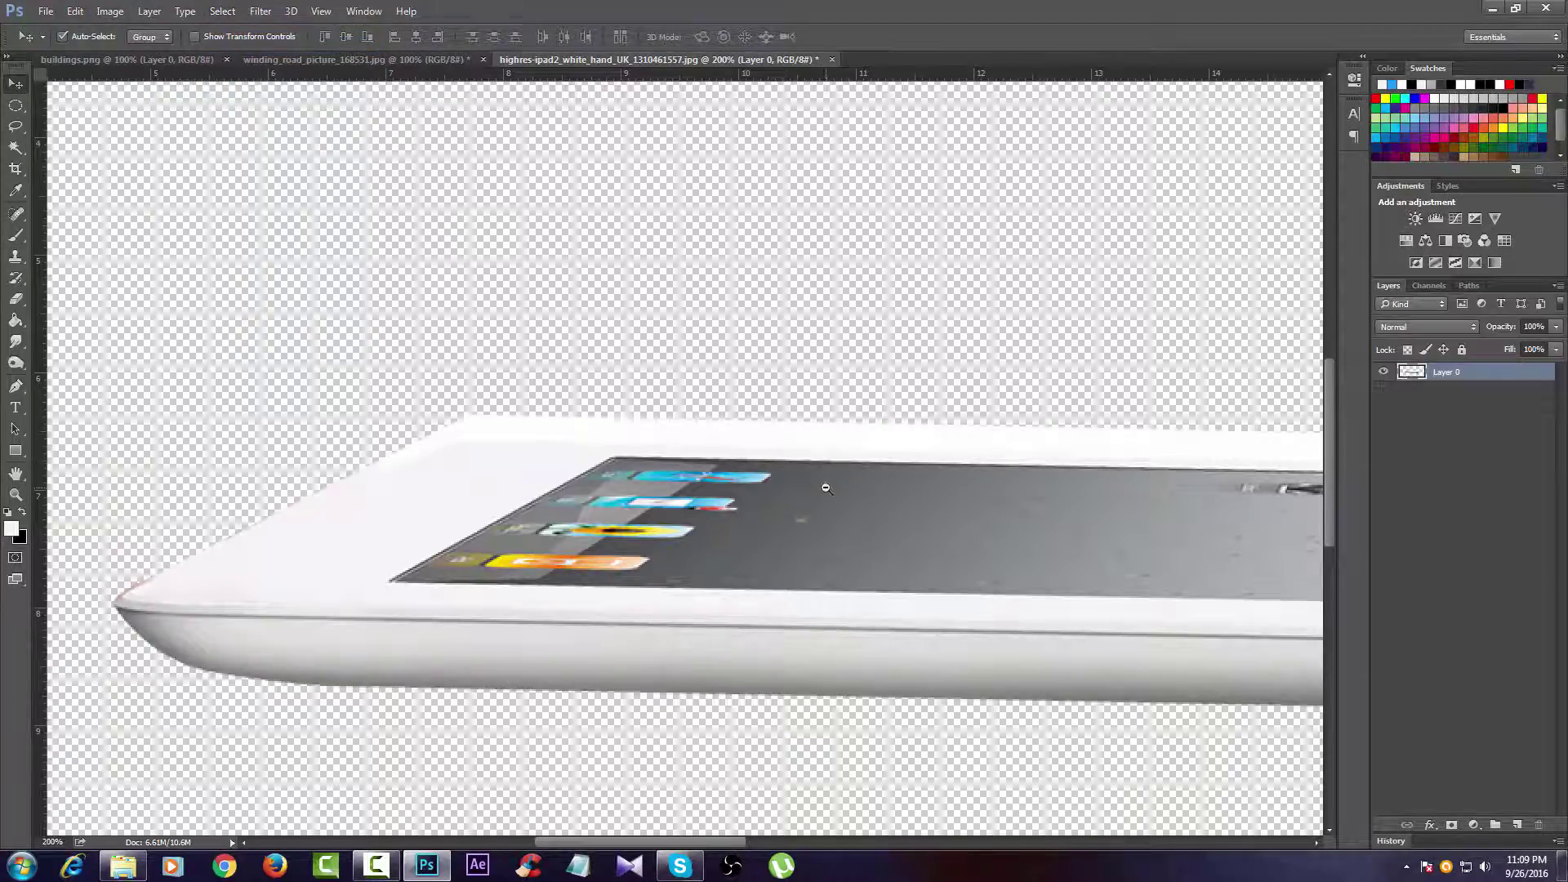
{"action": "left_click", "coordinate": [827, 488], "text": "alt"}
{"action": "left_click", "coordinate": [843, 518], "text": "alt"}
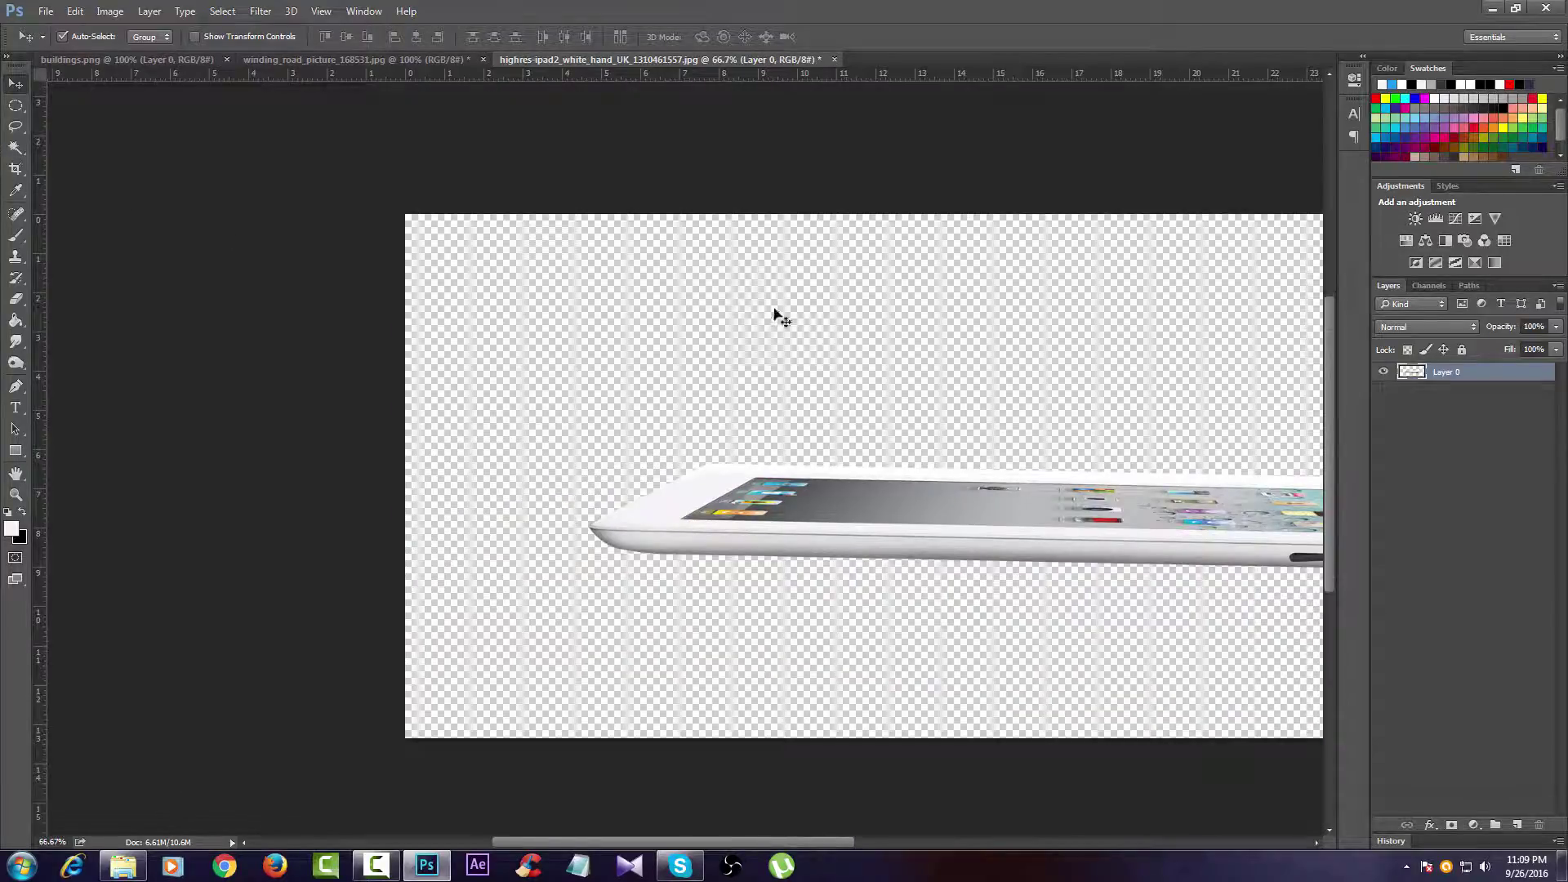
{"action": "scroll", "coordinate": [784, 392], "scroll_direction": "right", "scroll_amount": 6}
{"action": "scroll", "coordinate": [686, 367], "scroll_direction": "right", "scroll_amount": 1}
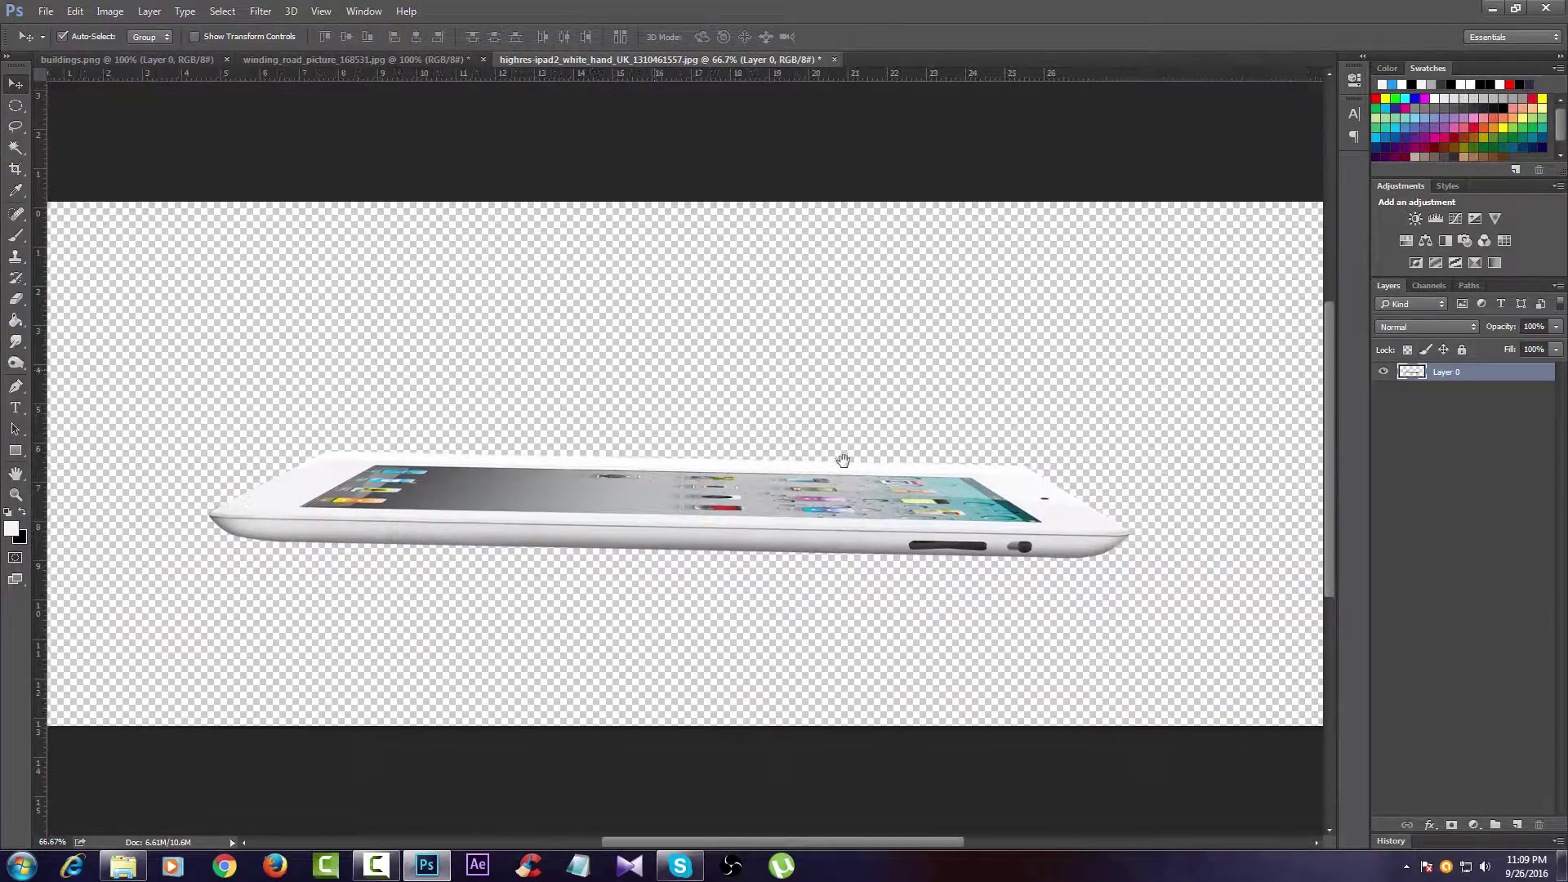
{"action": "left_click", "coordinate": [820, 438], "text": "alt"}
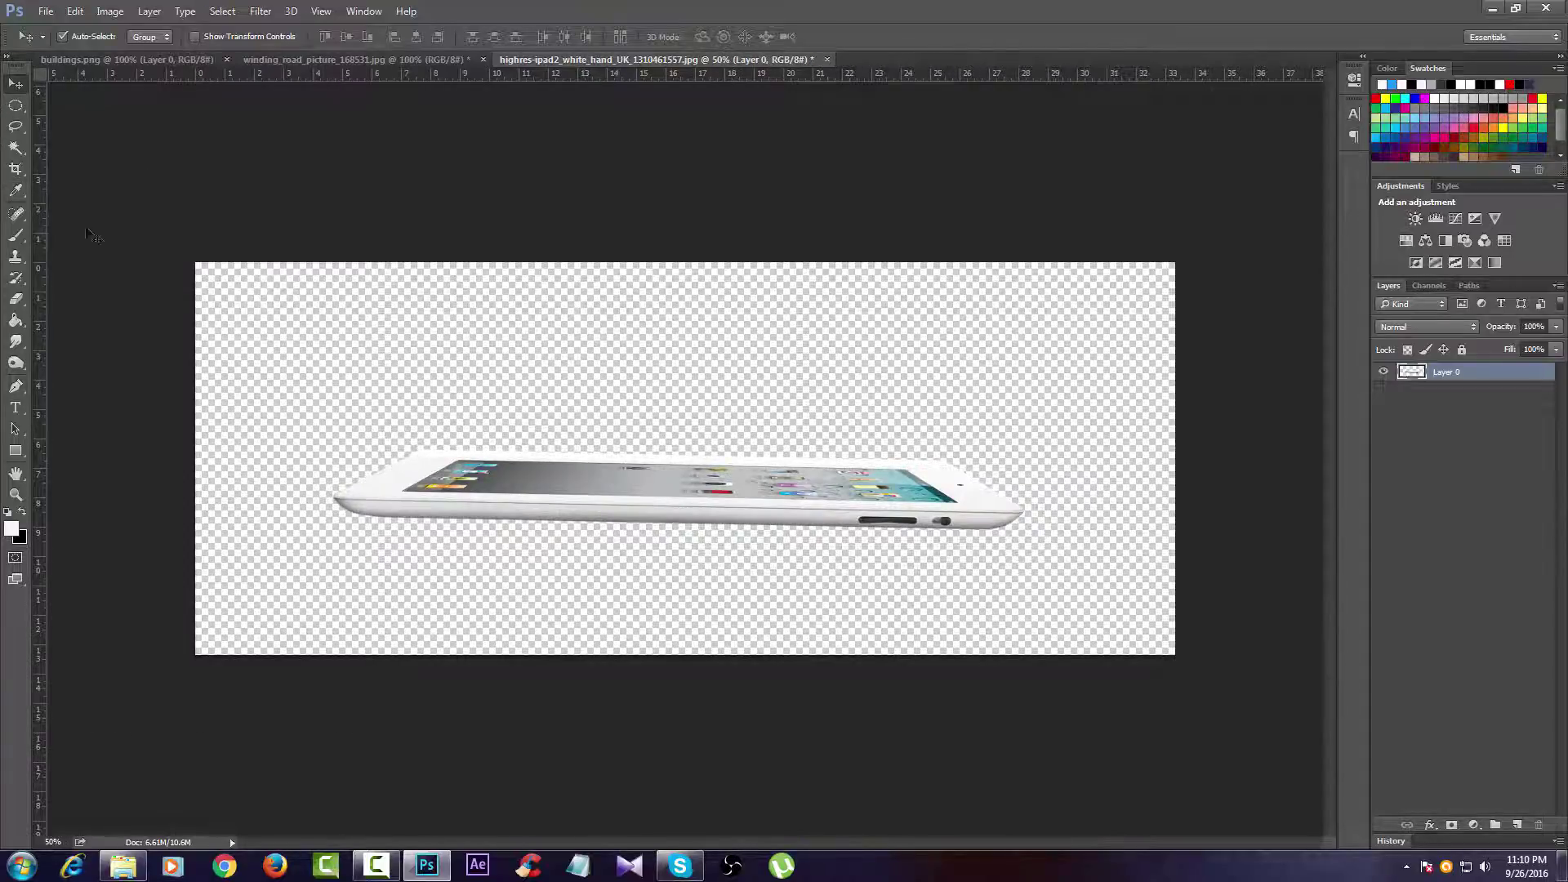
{"action": "left_click", "coordinate": [15, 169]}
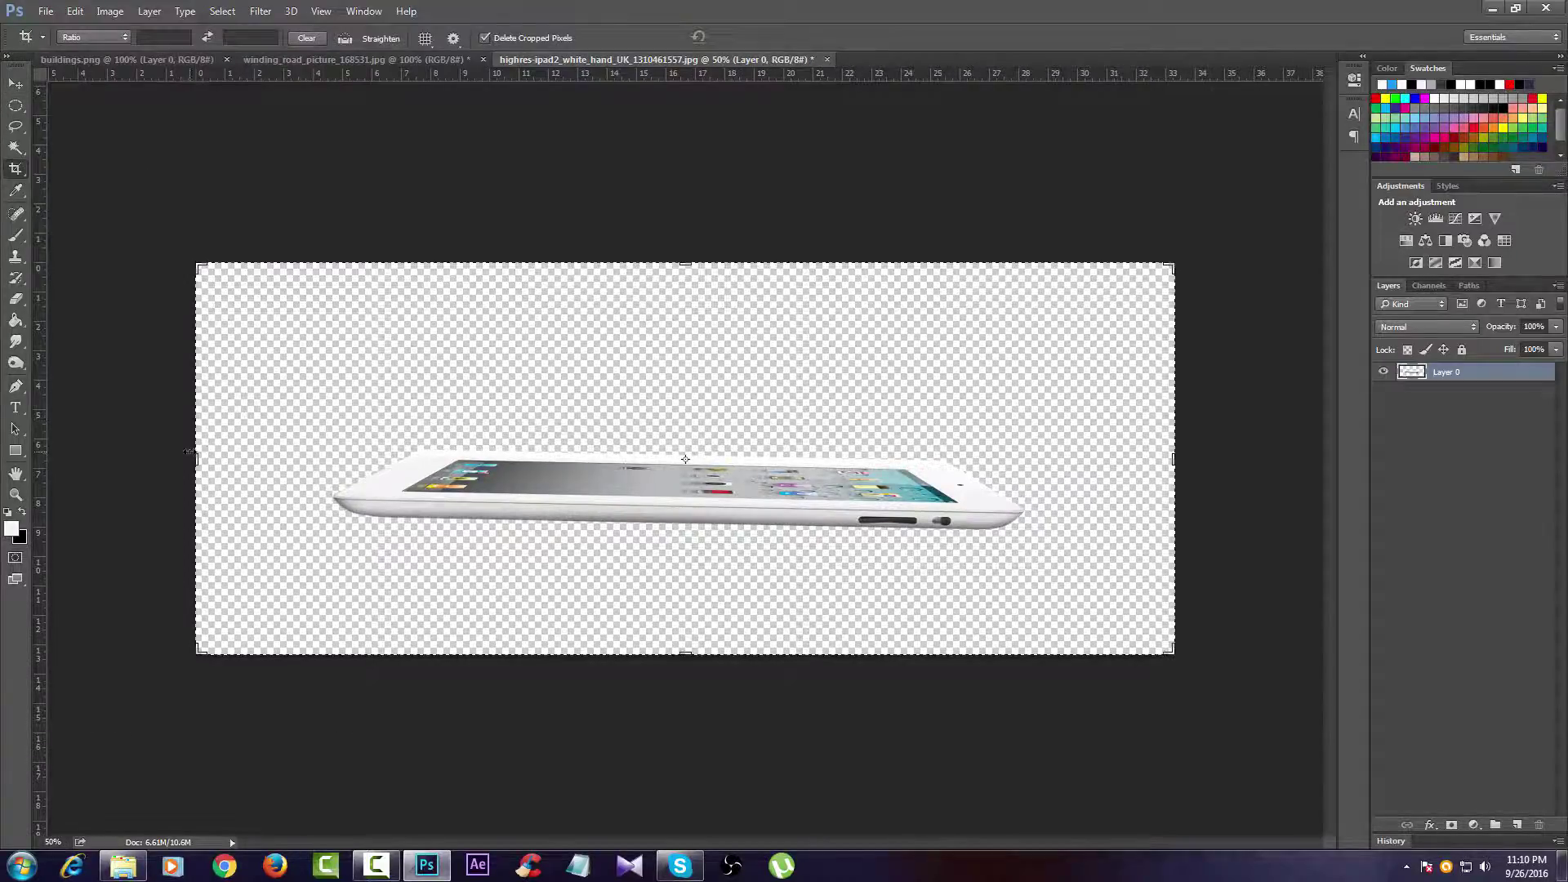
Step: Crop the canvas, trimming the left strip and adding transparent space above the tablet
{"action": "left_click_drag", "start_coordinate": [189, 452], "coordinate": [223, 451]}
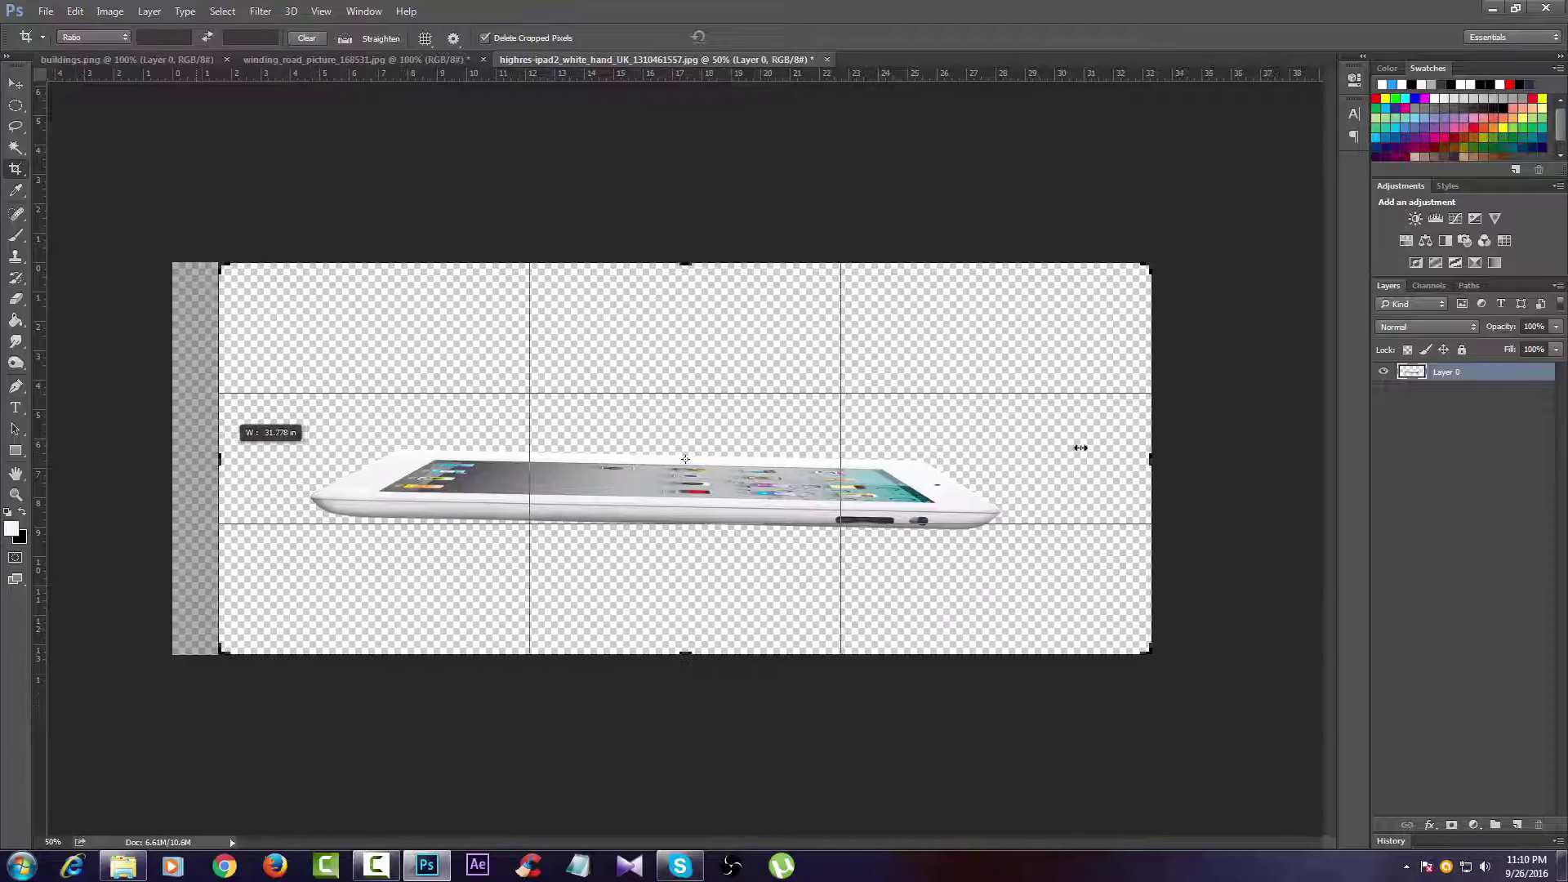
{"action": "left_click_drag", "start_coordinate": [881, 459], "coordinate": [891, 396]}
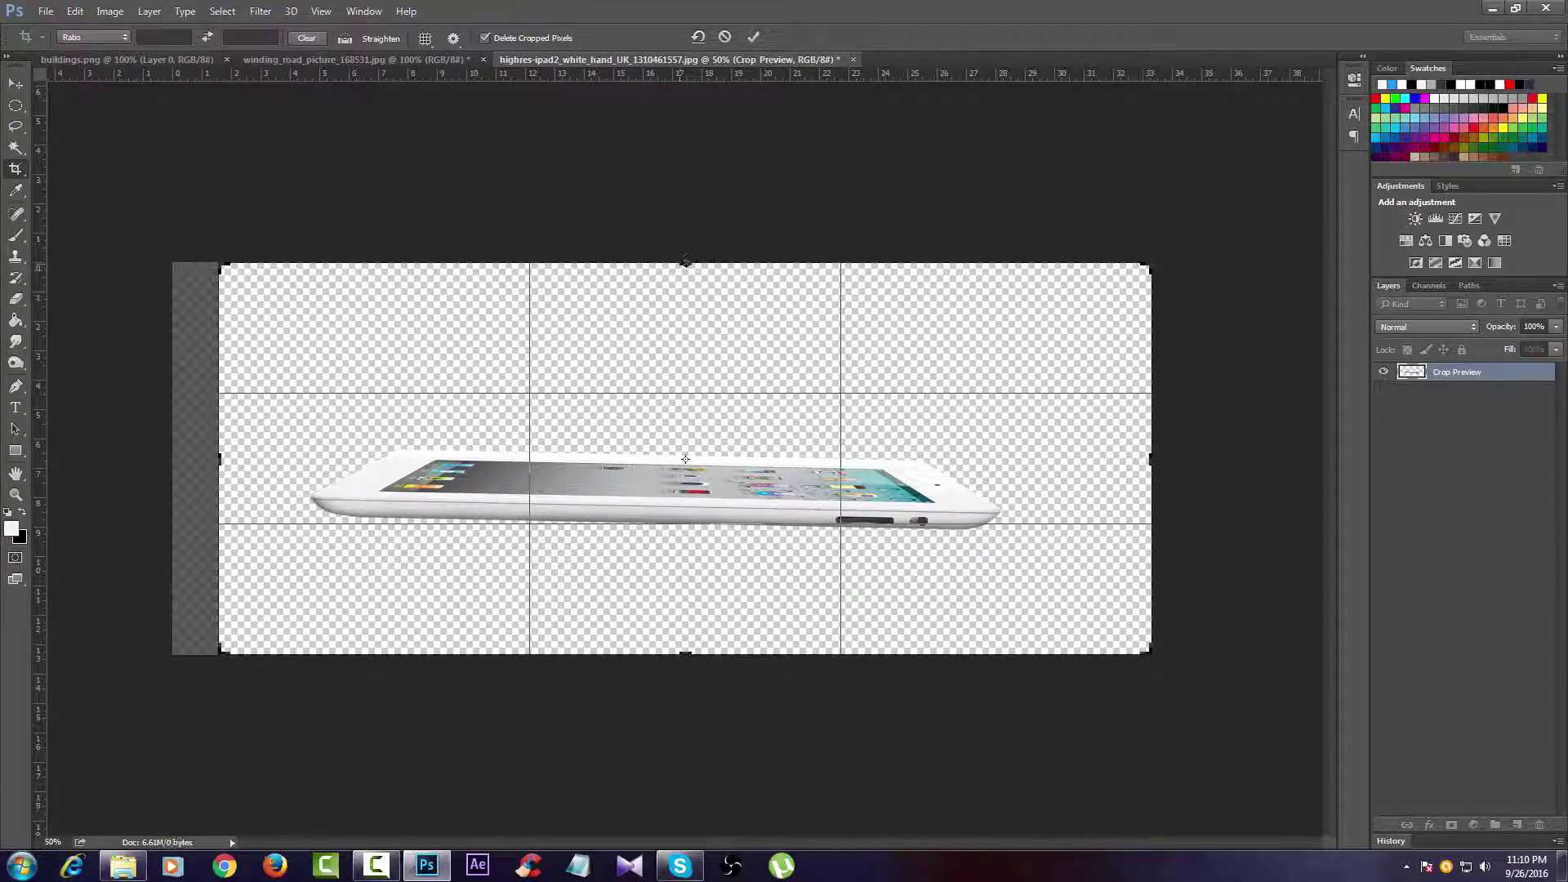
{"action": "left_click_drag", "start_coordinate": [685, 262], "coordinate": [678, 221]}
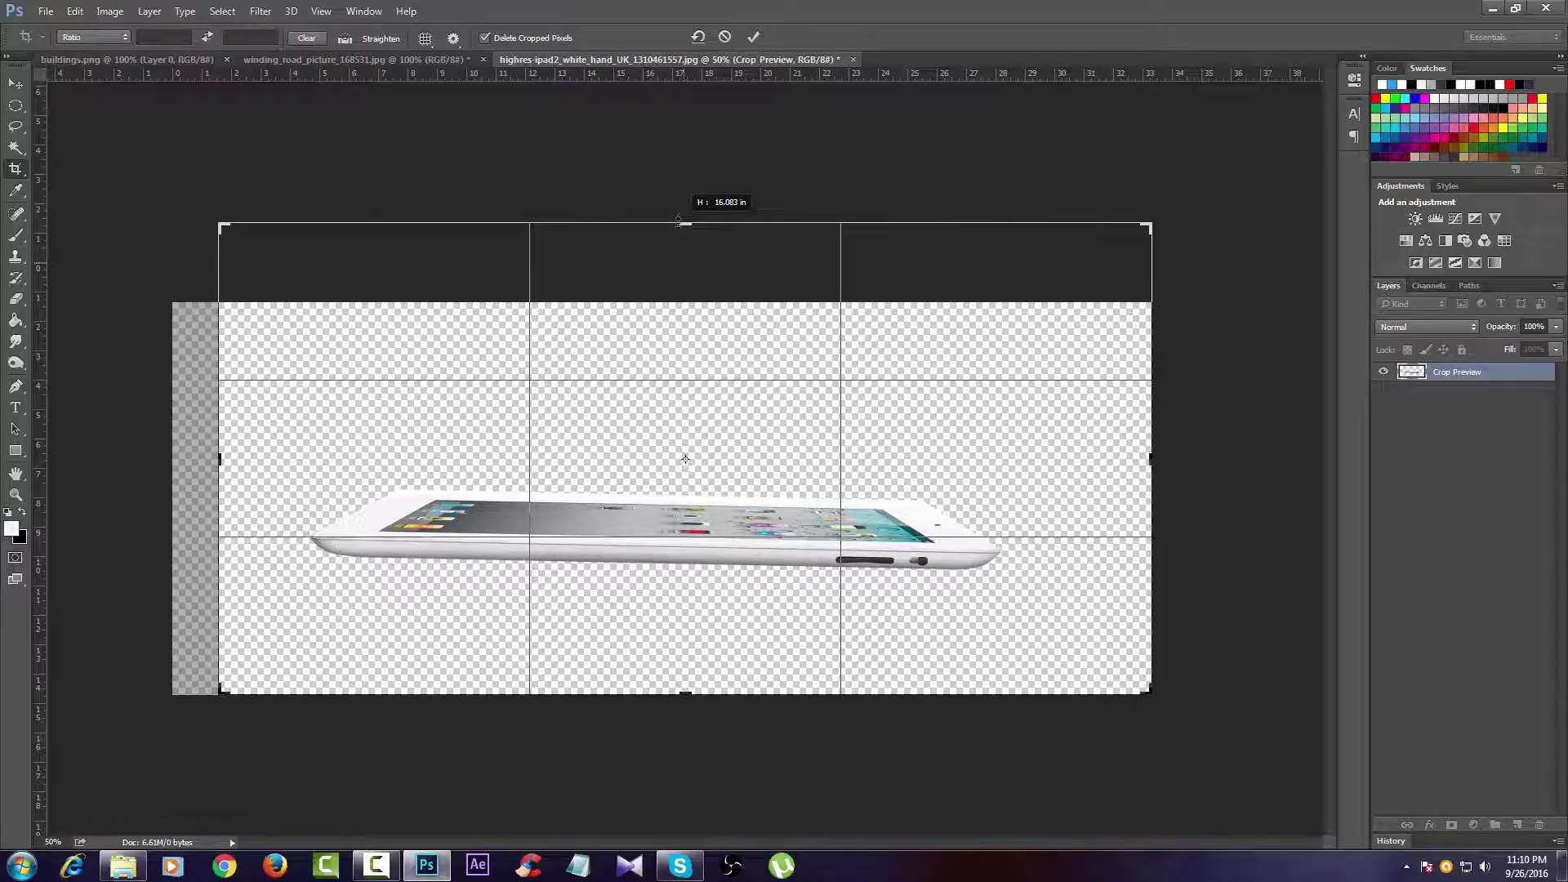
{"action": "left_click", "coordinate": [753, 37]}
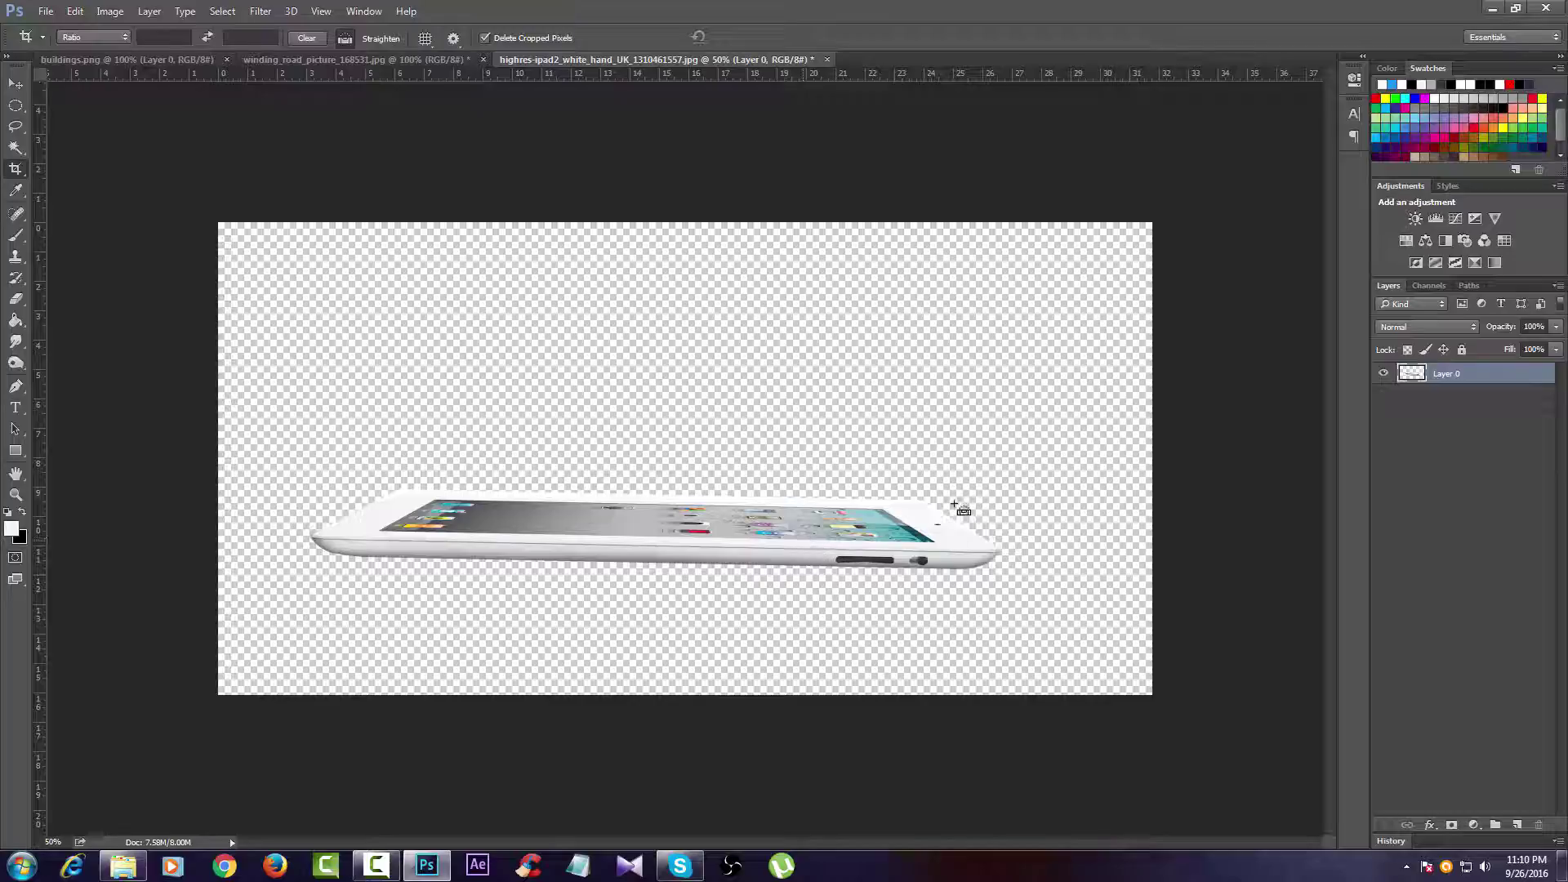
Step: Rotate the tablet another 1.1° and nudge it slightly to the right
{"action": "key", "text": "ctrl+t"}
{"action": "left_click_drag", "start_coordinate": [1009, 472], "coordinate": [1003, 468]}
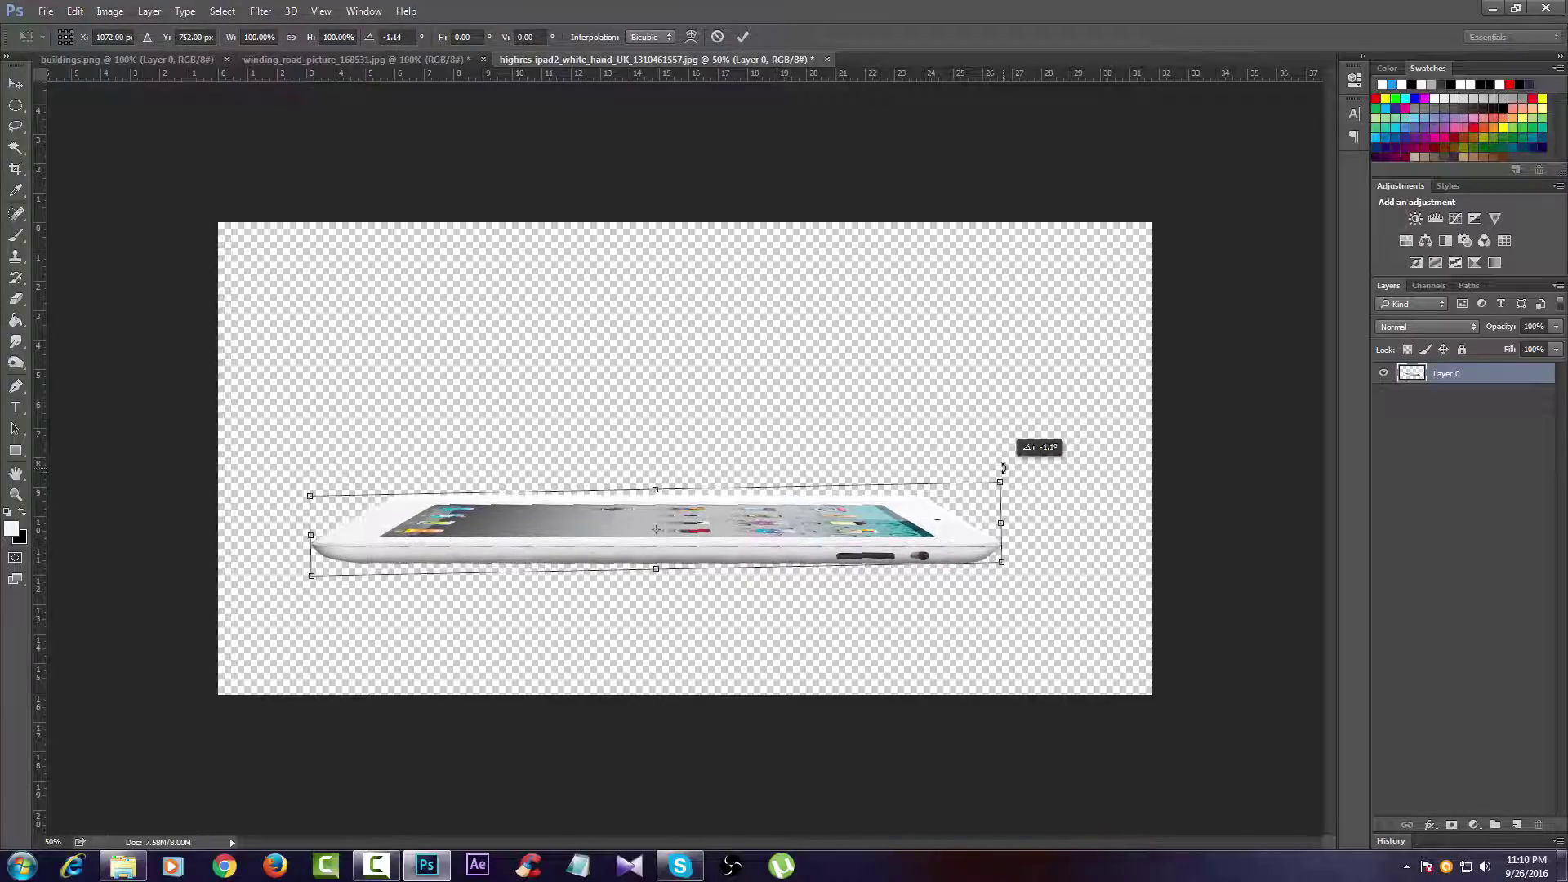
{"action": "left_click", "coordinate": [742, 36]}
{"action": "key", "text": "c"}
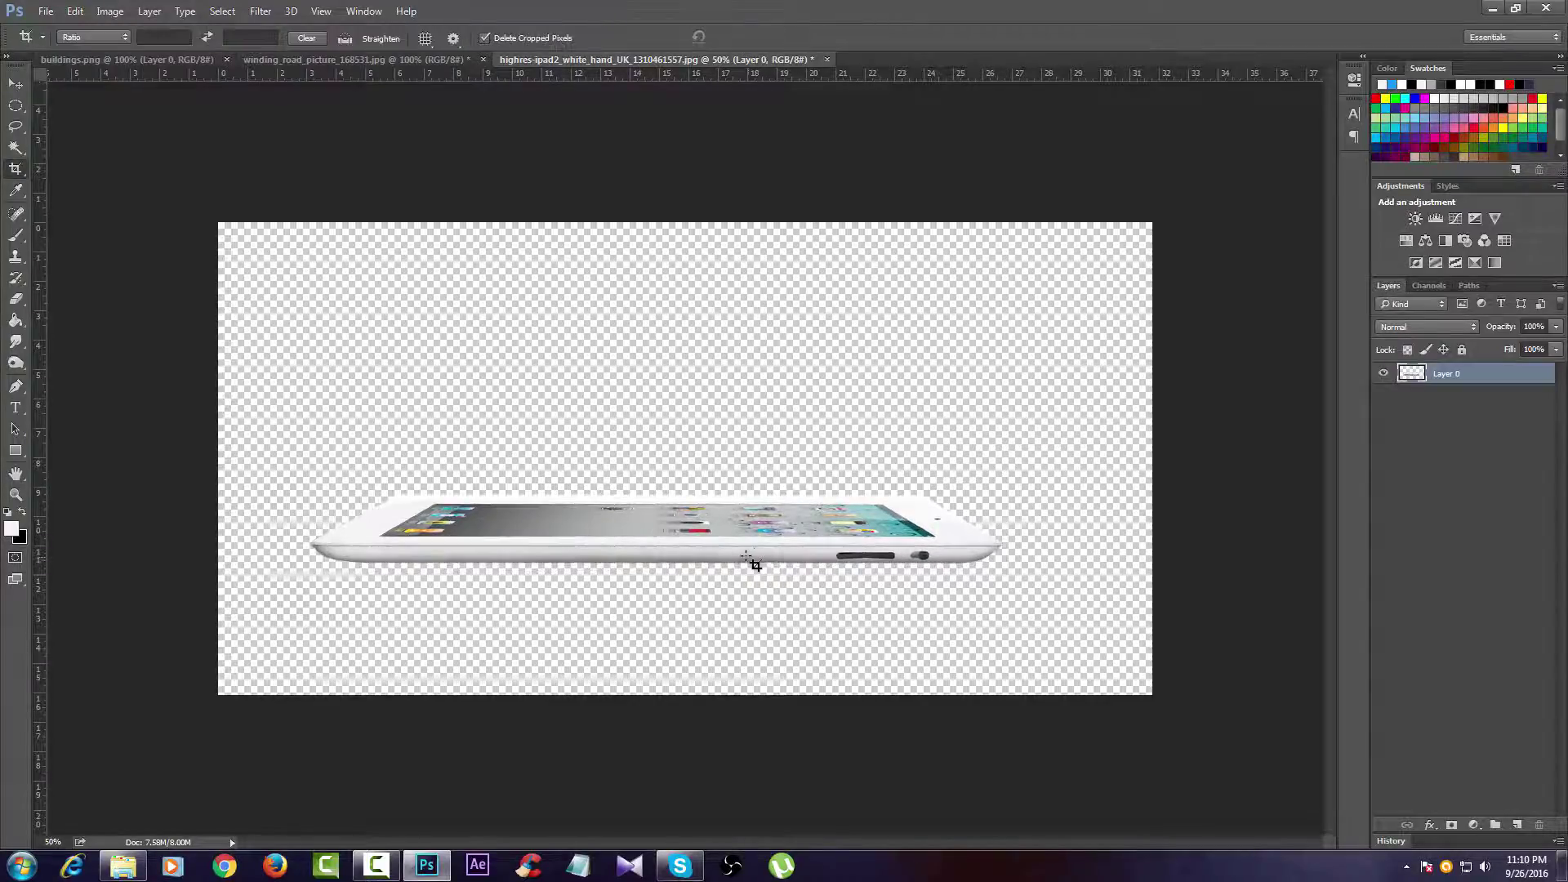
{"action": "key", "text": "v"}
{"action": "left_click_drag", "start_coordinate": [763, 562], "coordinate": [776, 558]}
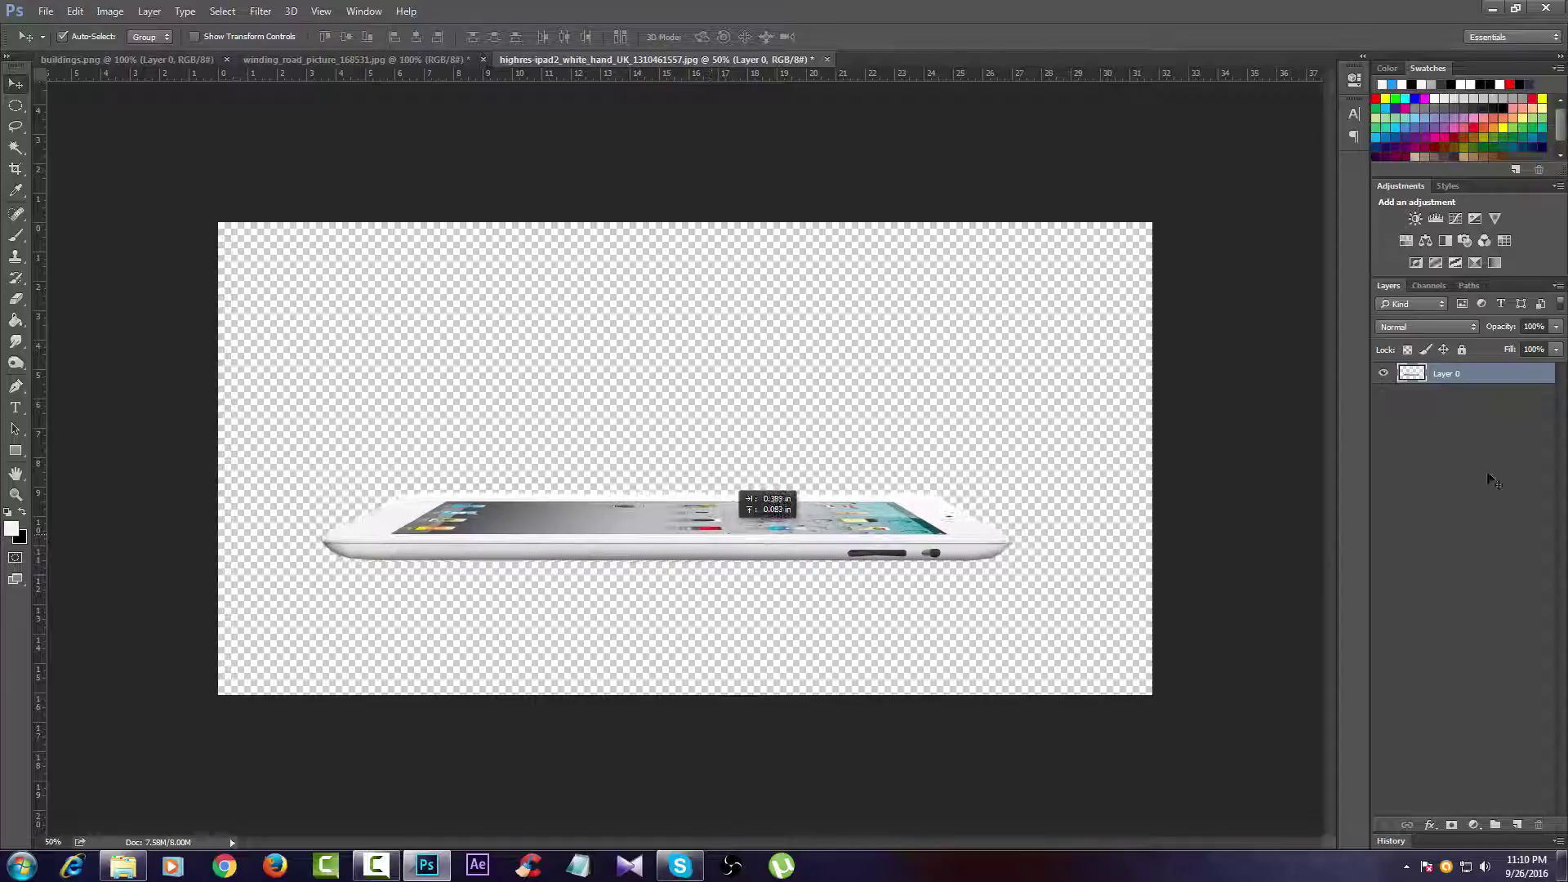
Step: Add new Layer 1 and fill it with a light grey sampled from the tablet
{"action": "key", "text": "ctrl+shift+alt+n"}
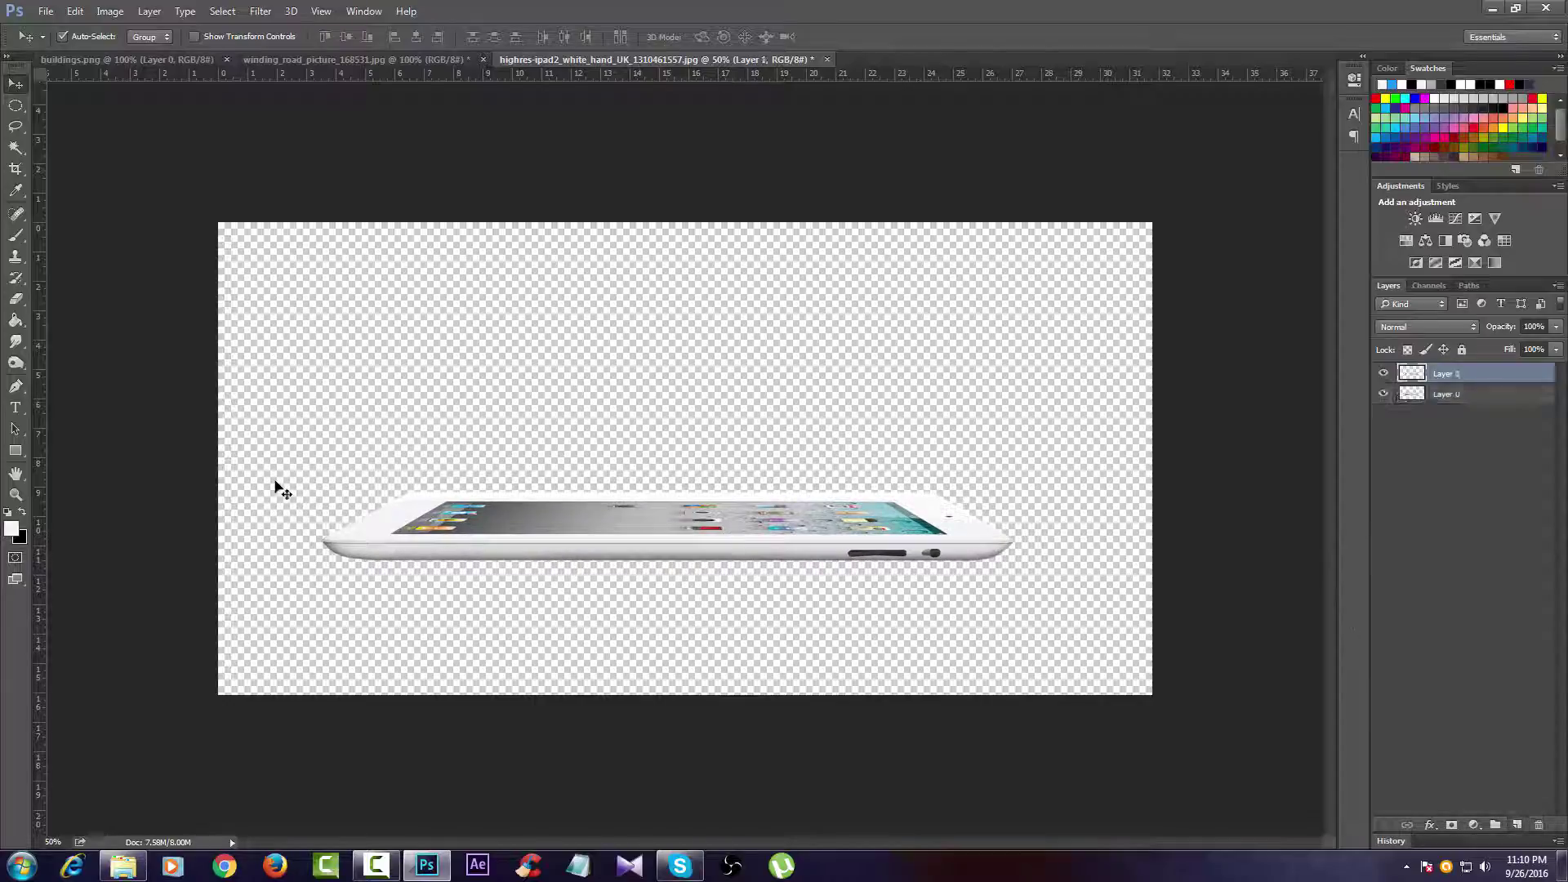
{"action": "left_click", "coordinate": [17, 528]}
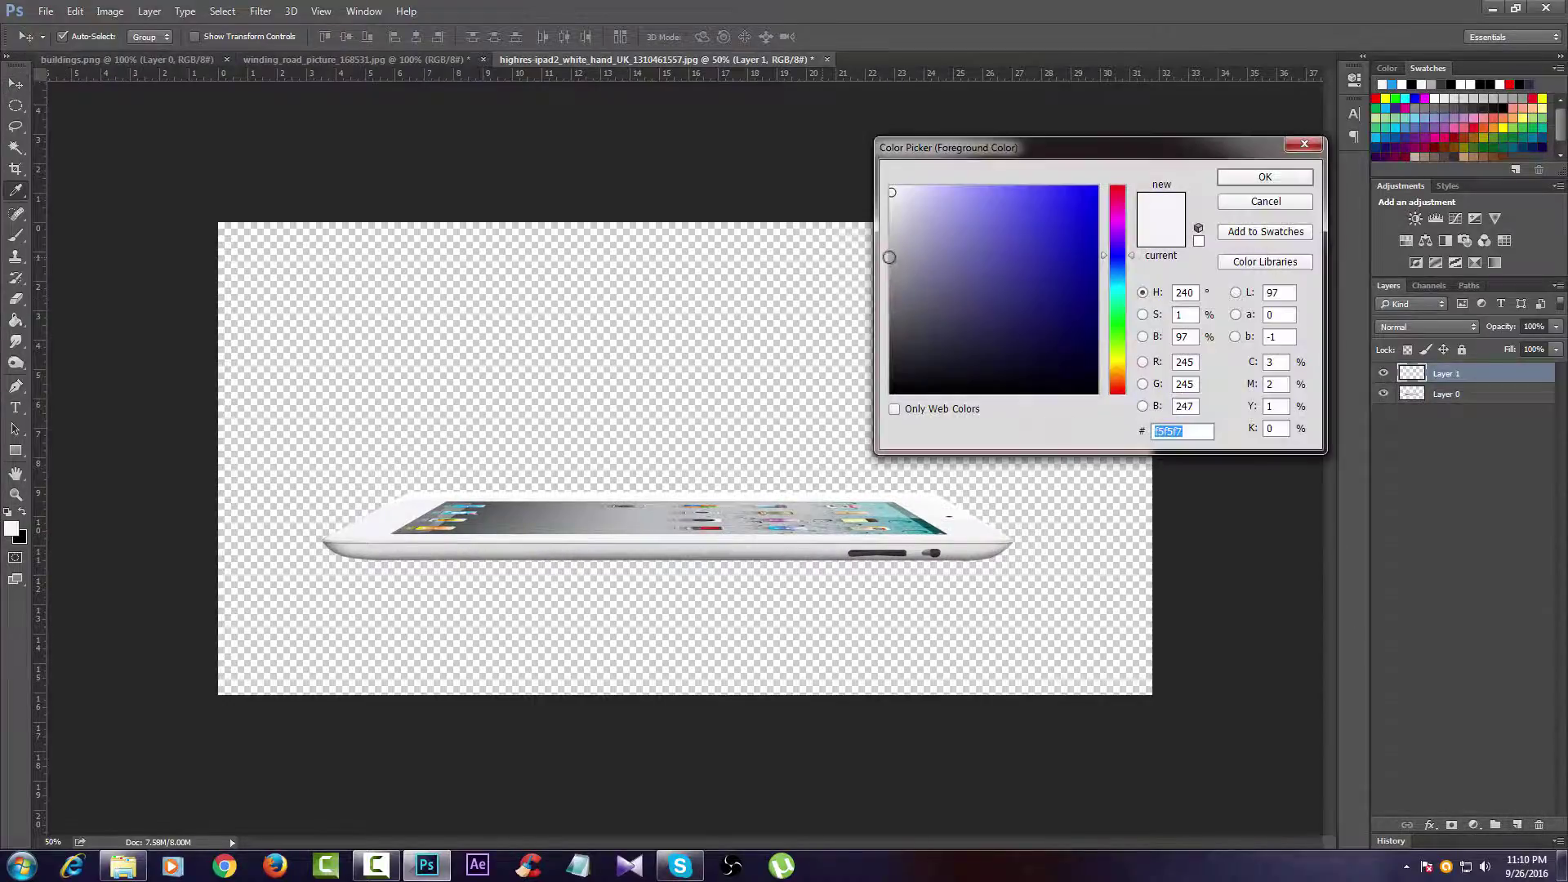
{"action": "left_click", "coordinate": [596, 496]}
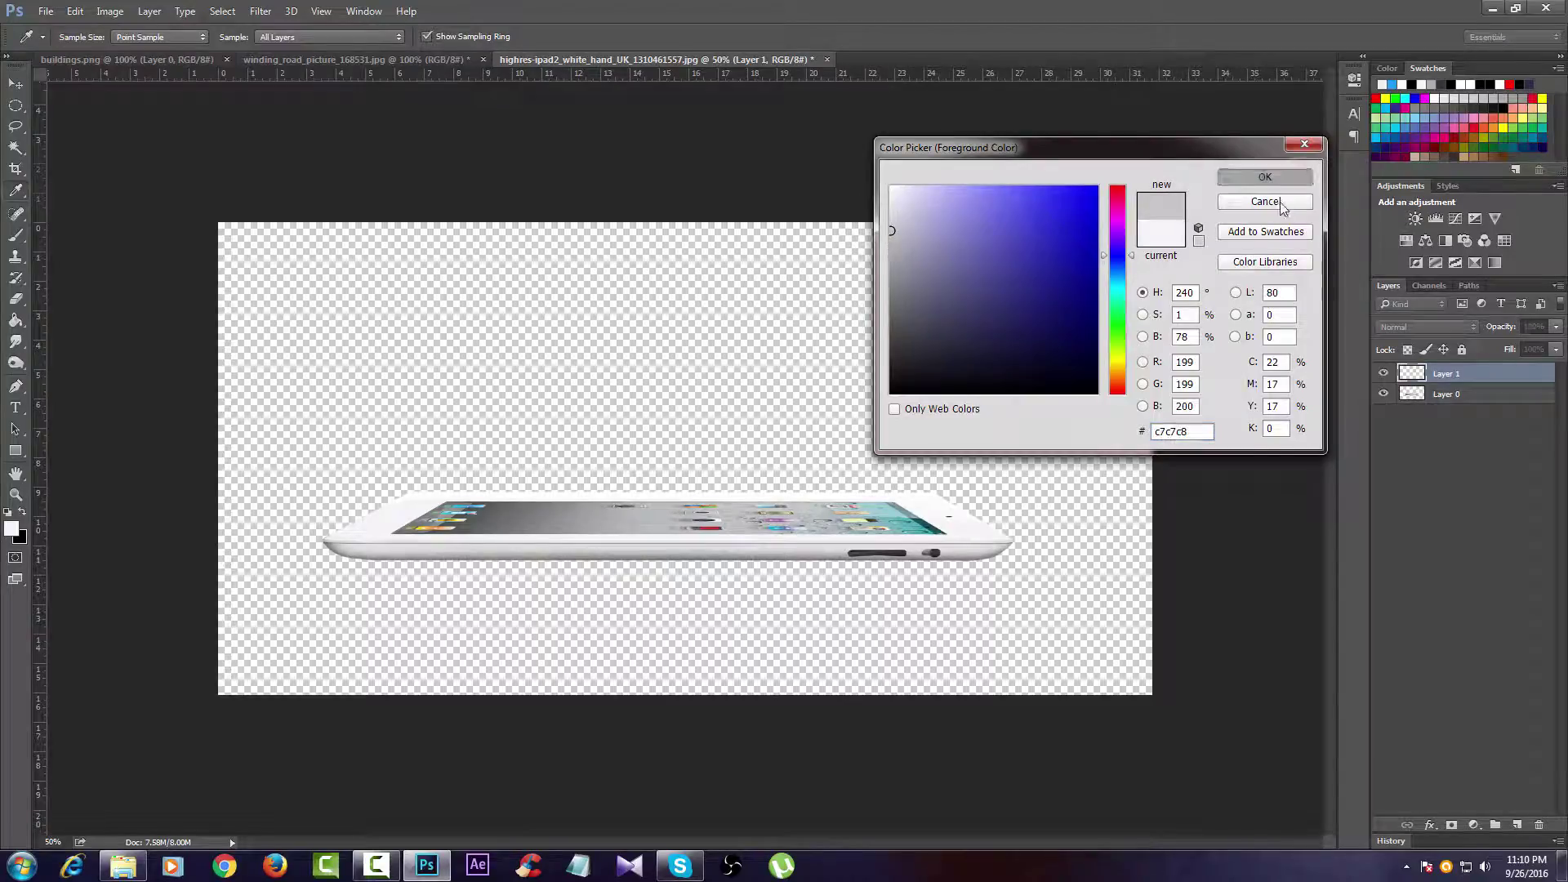
{"action": "key", "text": "Return"}
{"action": "key", "text": "v"}
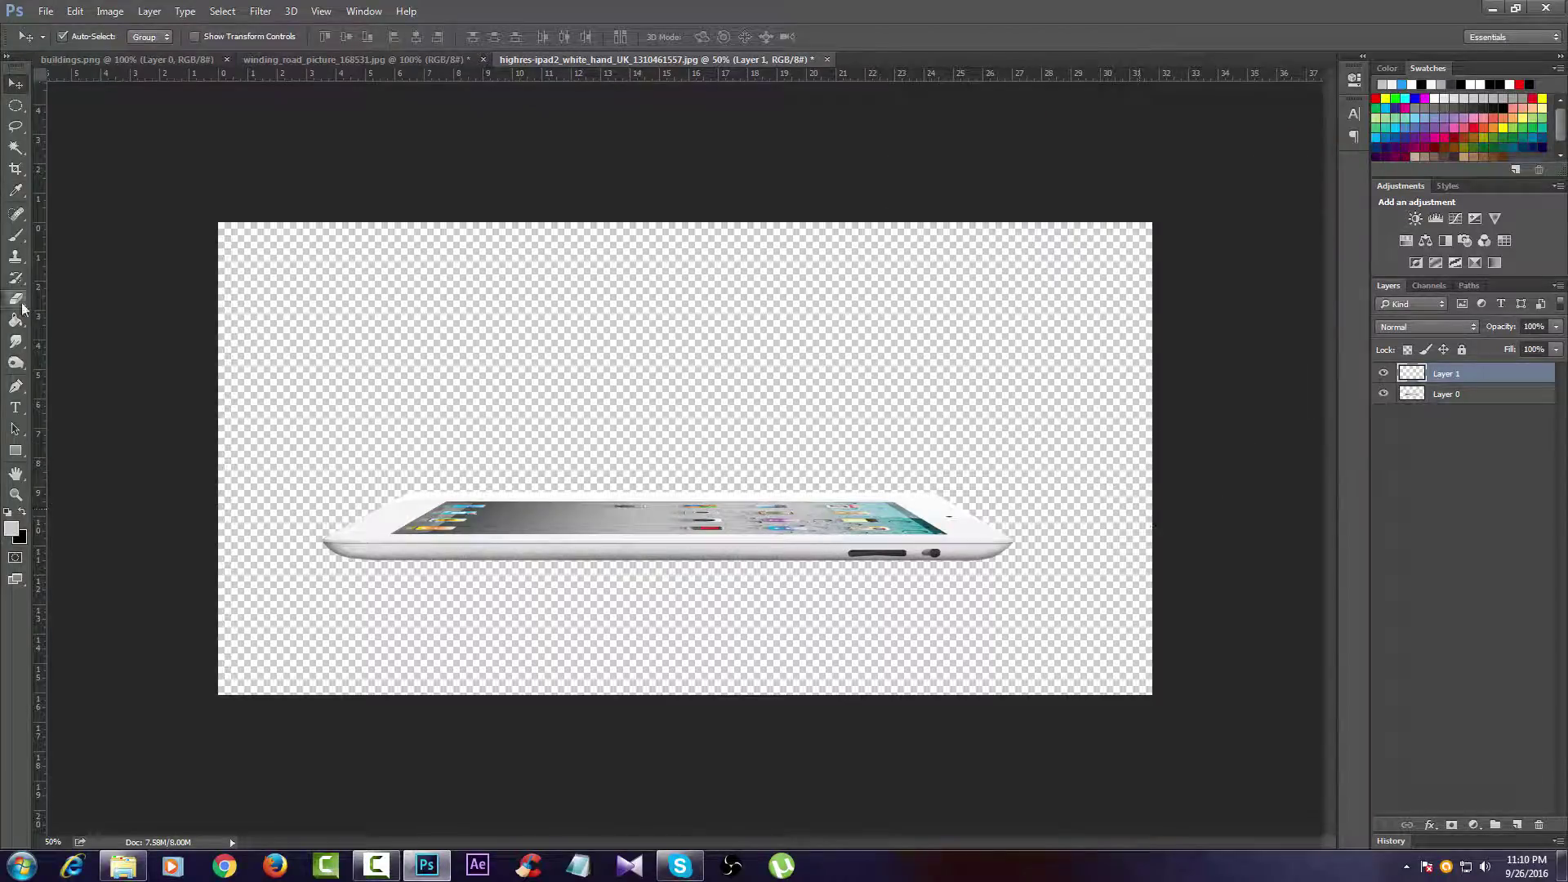
{"action": "left_click", "coordinate": [16, 320]}
{"action": "left_click", "coordinate": [441, 362]}
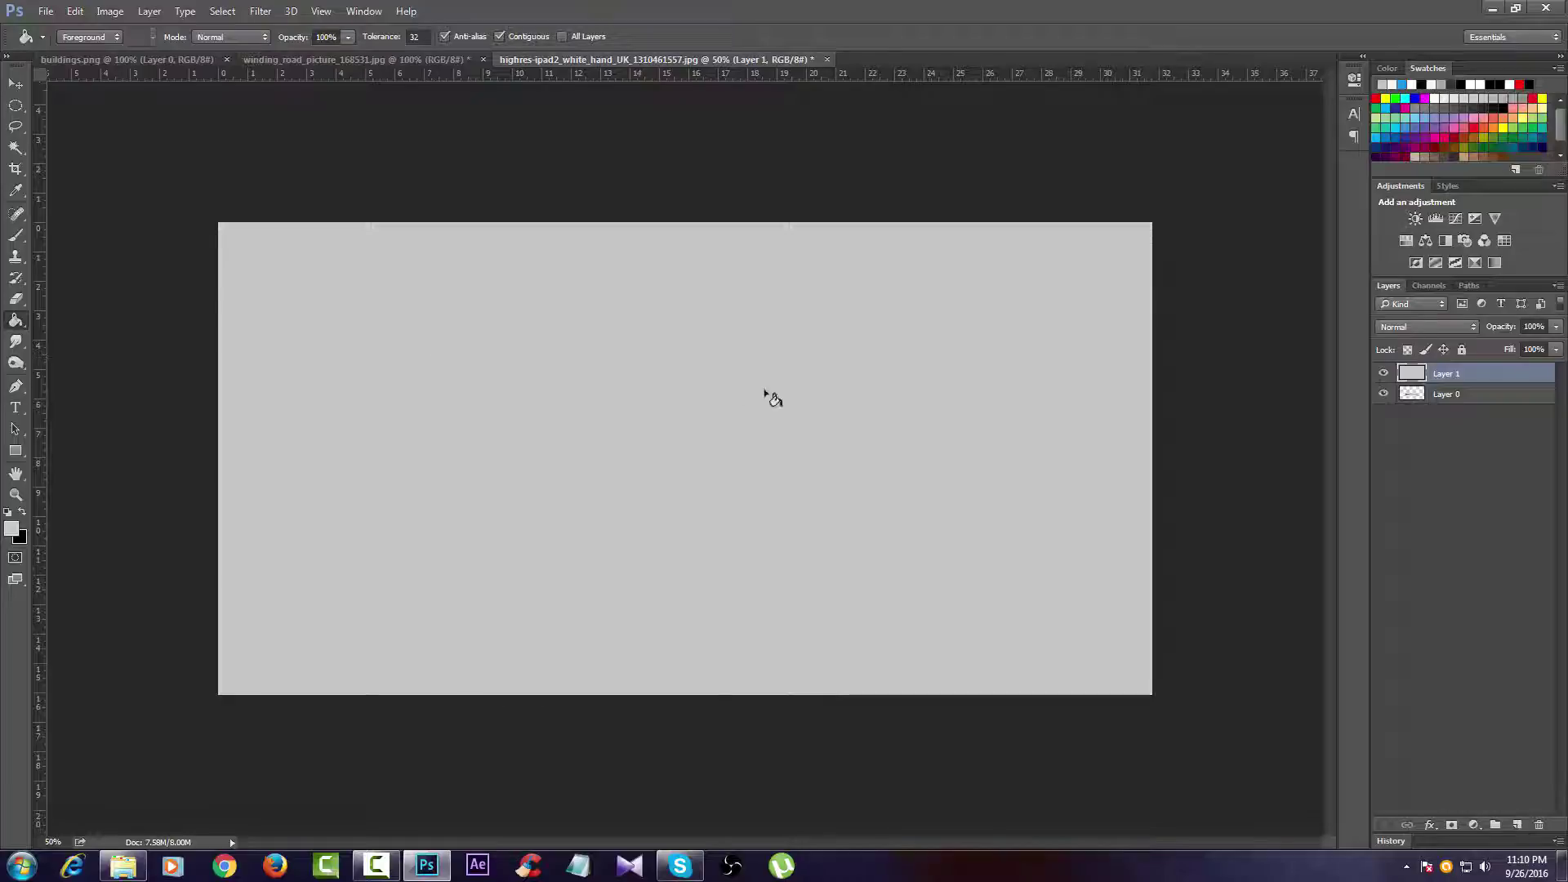
{"action": "left_click", "coordinate": [16, 83]}
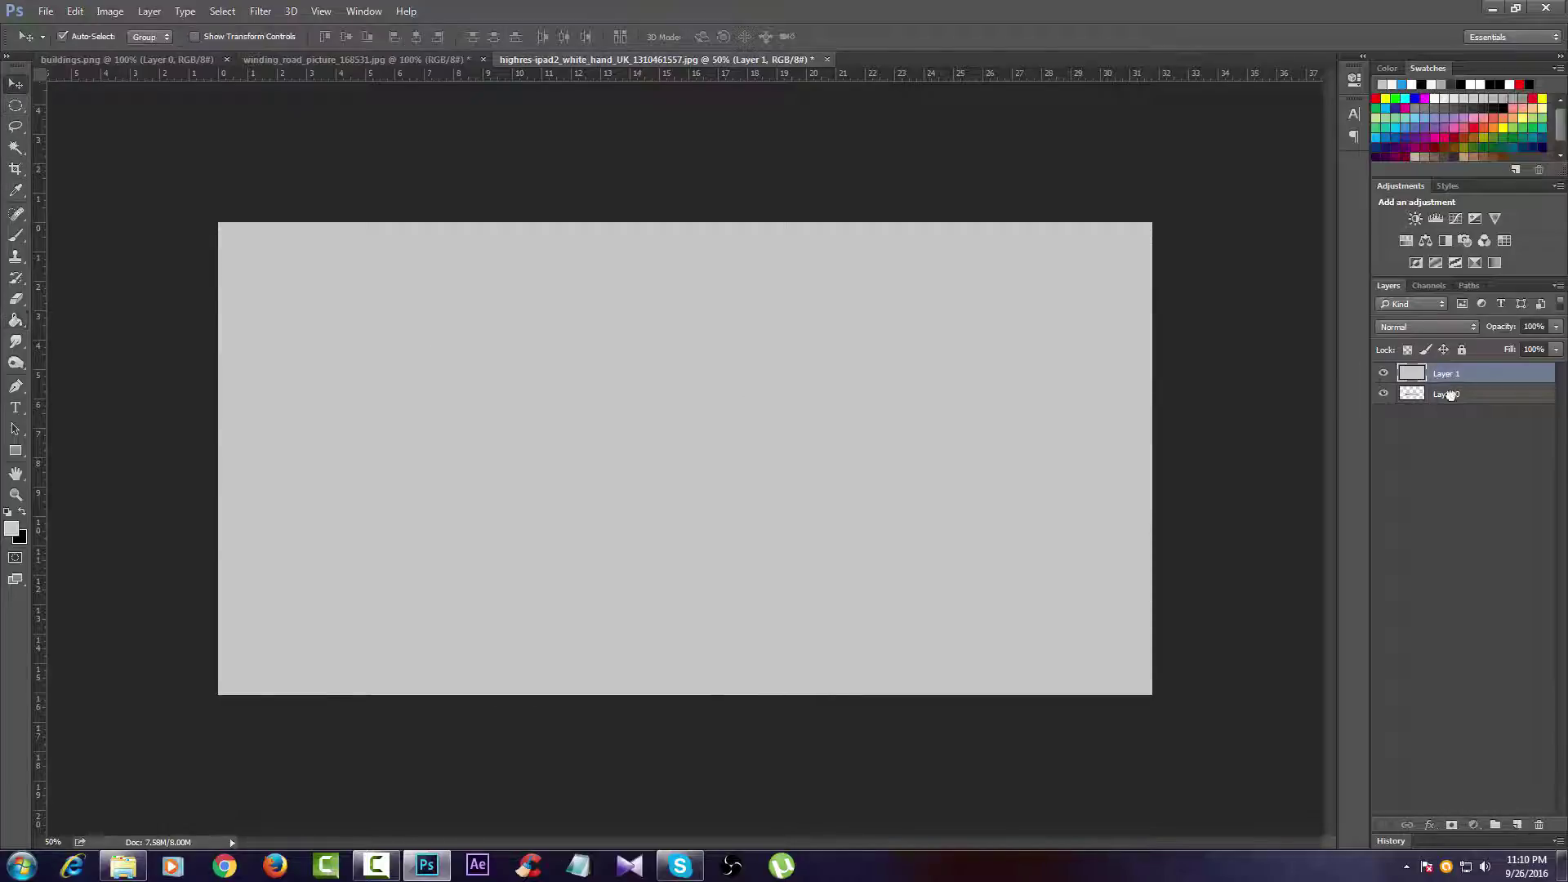
Step: Move the grey layer beneath the tablet and nudge the iPad slightly right and up
{"action": "left_click_drag", "start_coordinate": [1447, 394], "coordinate": [1453, 418]}
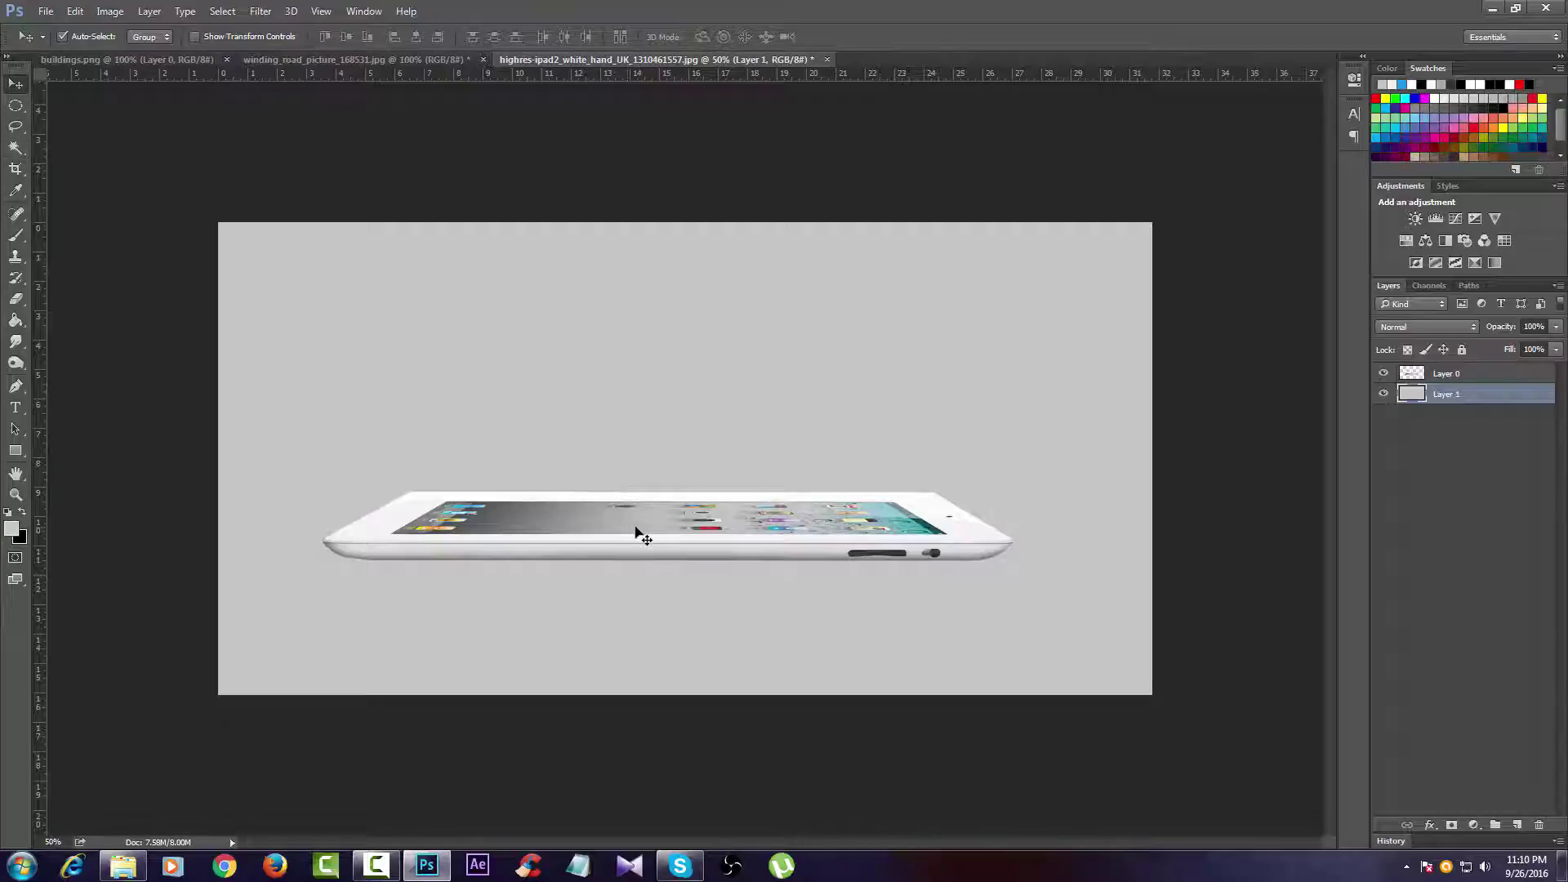
{"action": "left_click_drag", "start_coordinate": [635, 527], "coordinate": [646, 519]}
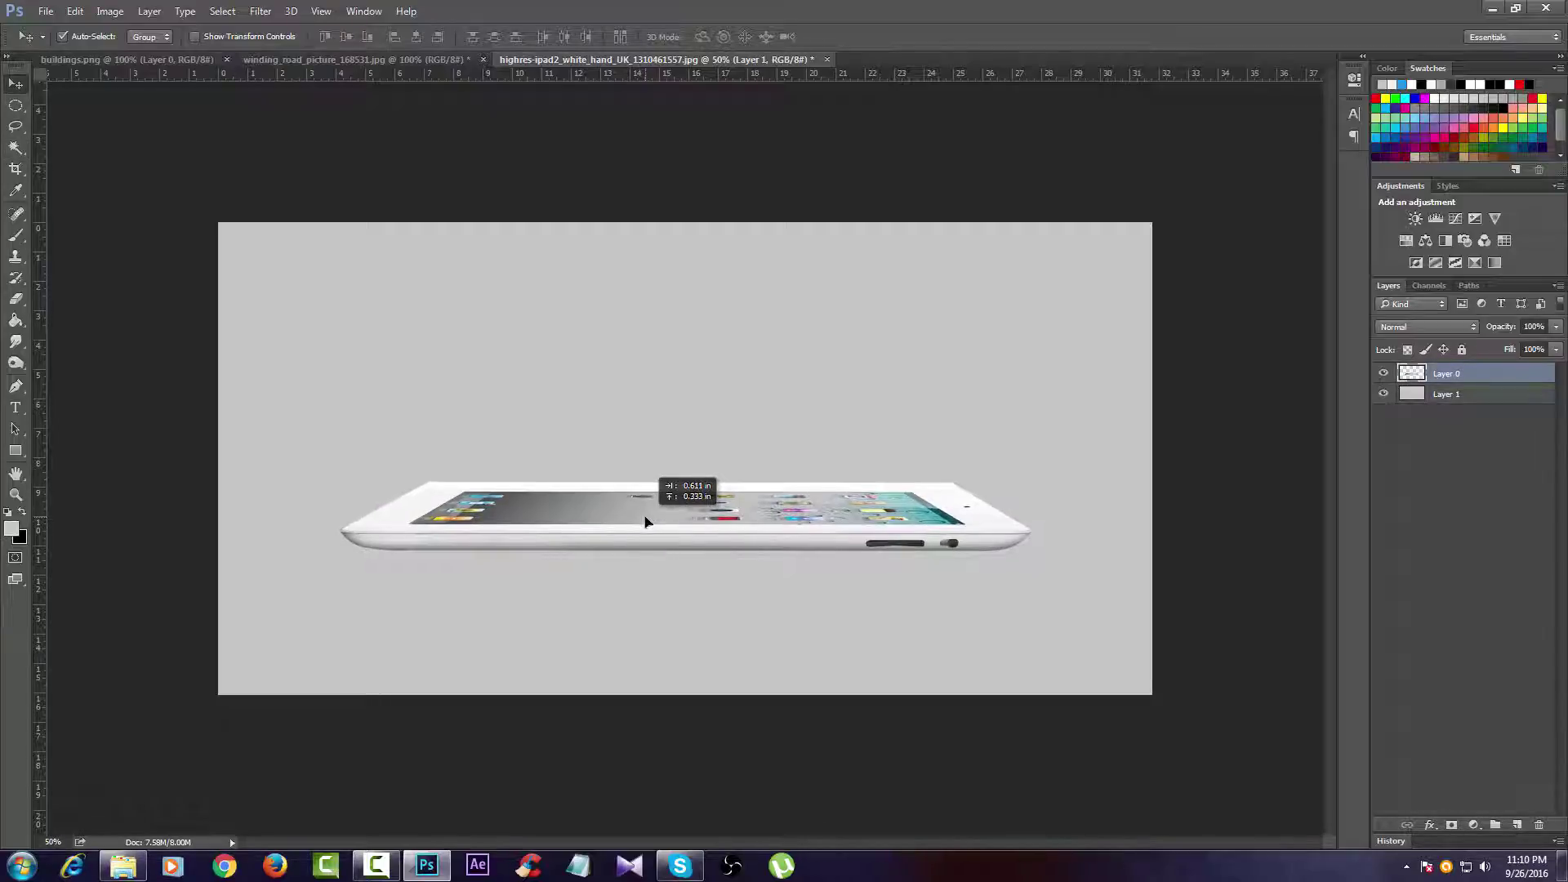
{"action": "left_click_drag", "start_coordinate": [646, 523], "coordinate": [646, 513]}
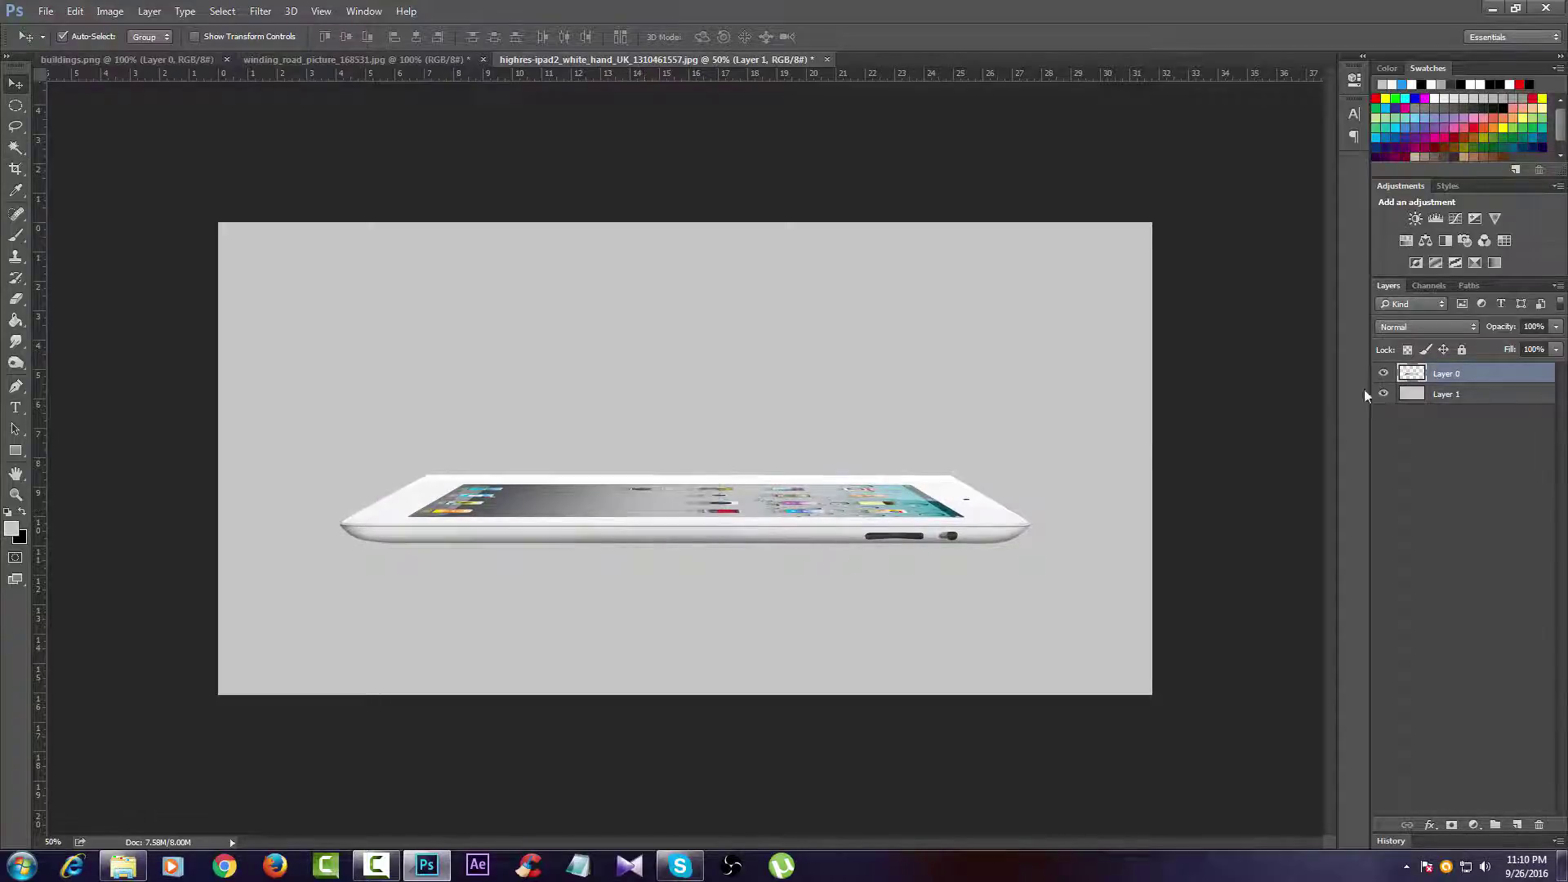
Step: Refill the backdrop layer with a slightly lighter bluish grey
{"action": "left_click", "coordinate": [1417, 396]}
{"action": "left_click", "coordinate": [11, 527]}
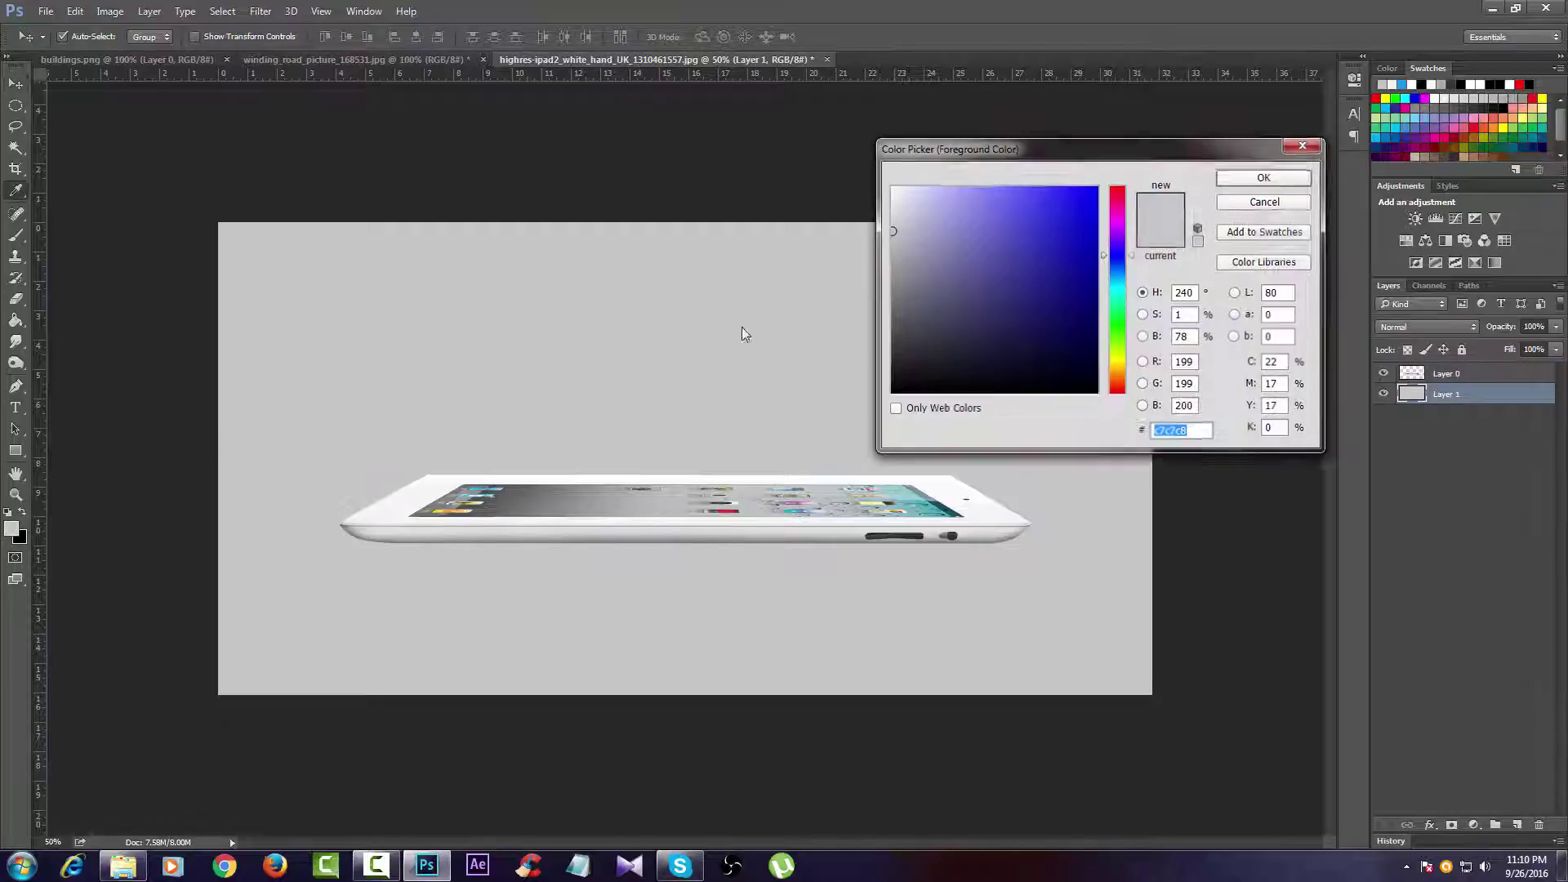
{"action": "left_click", "coordinate": [895, 258]}
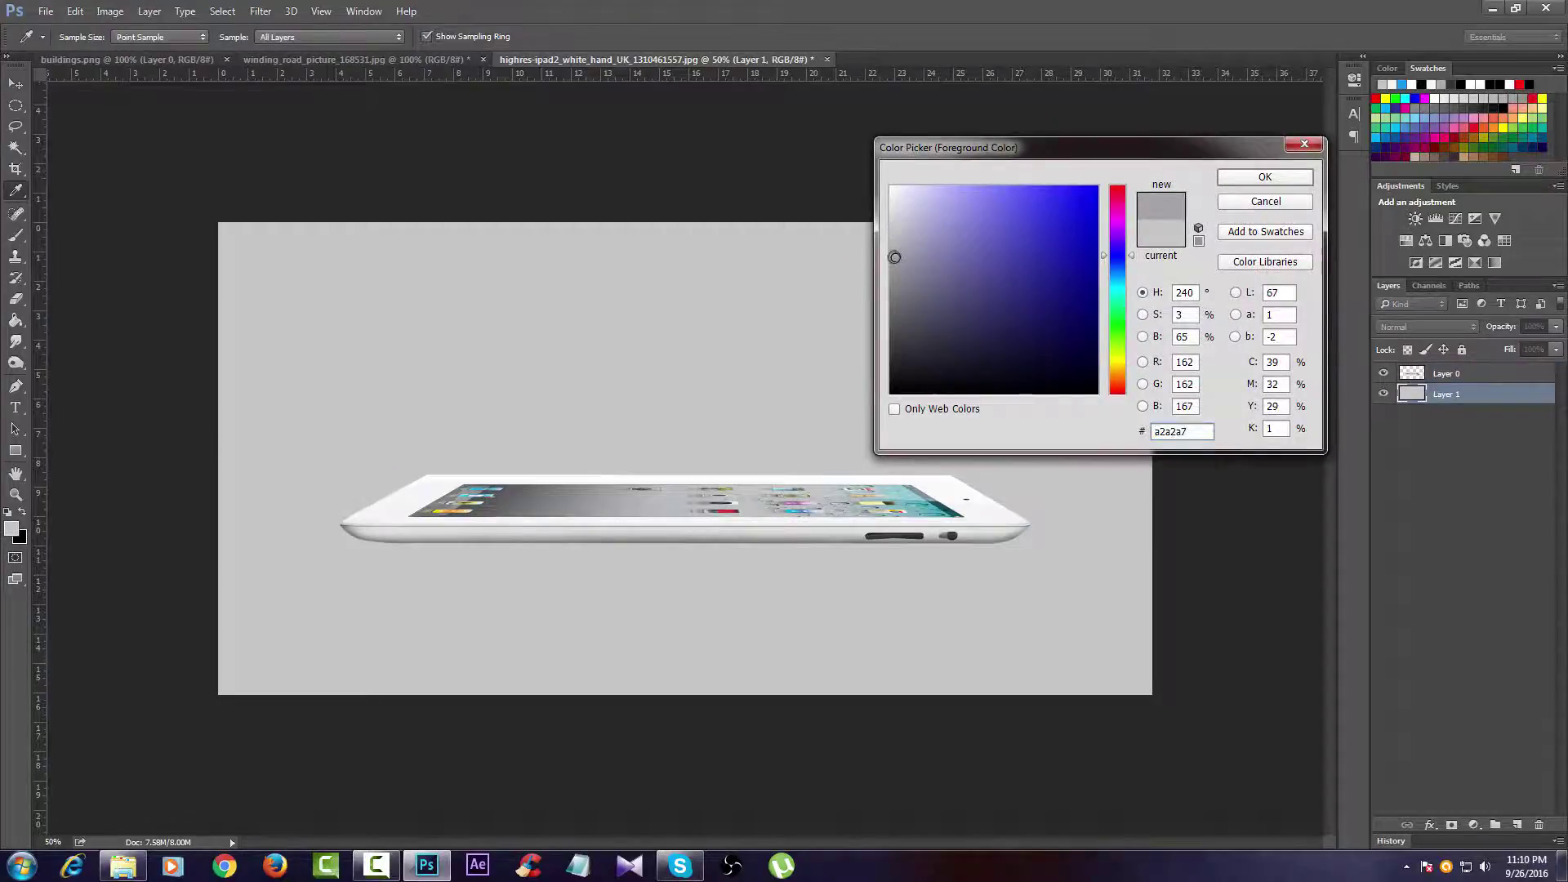
{"action": "left_click_drag", "start_coordinate": [895, 258], "coordinate": [895, 250]}
{"action": "left_click", "coordinate": [1264, 177]}
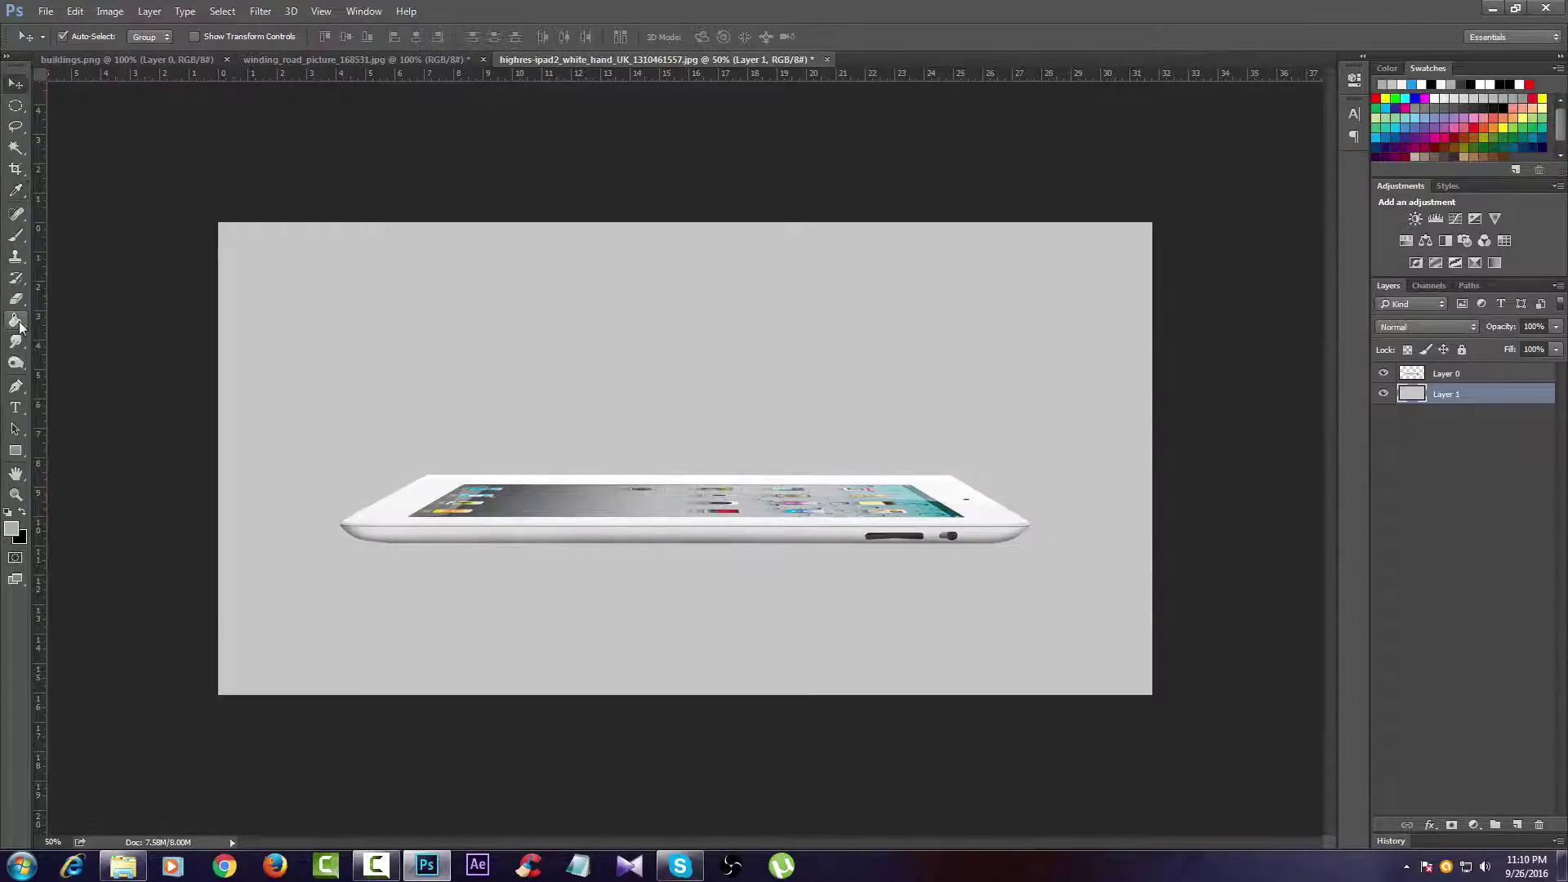
{"action": "key", "text": "g"}
{"action": "left_click", "coordinate": [395, 369]}
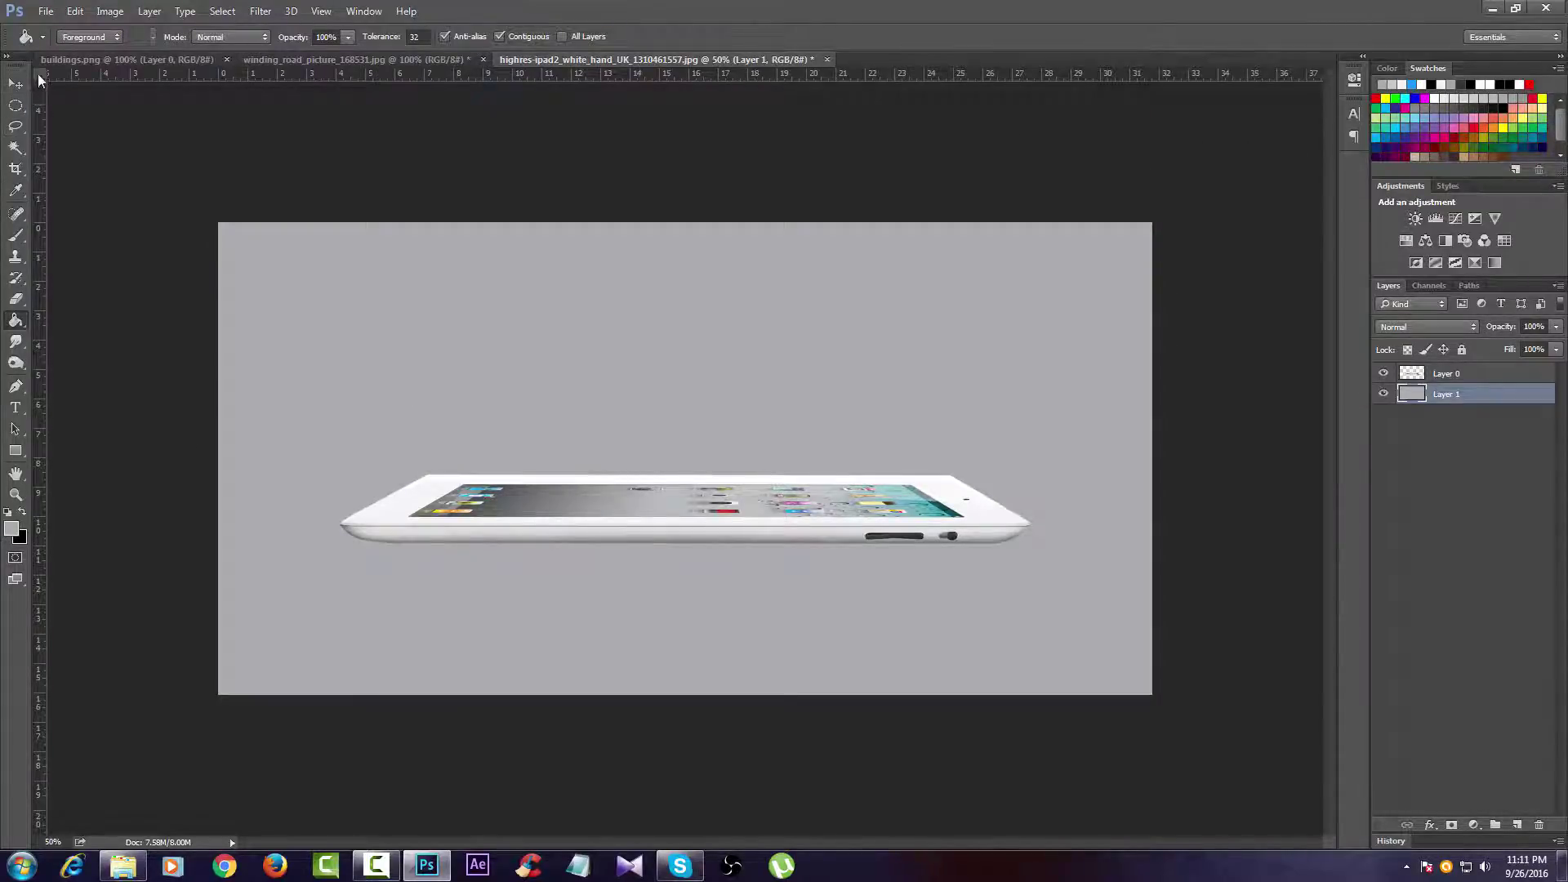
{"action": "left_click", "coordinate": [15, 83]}
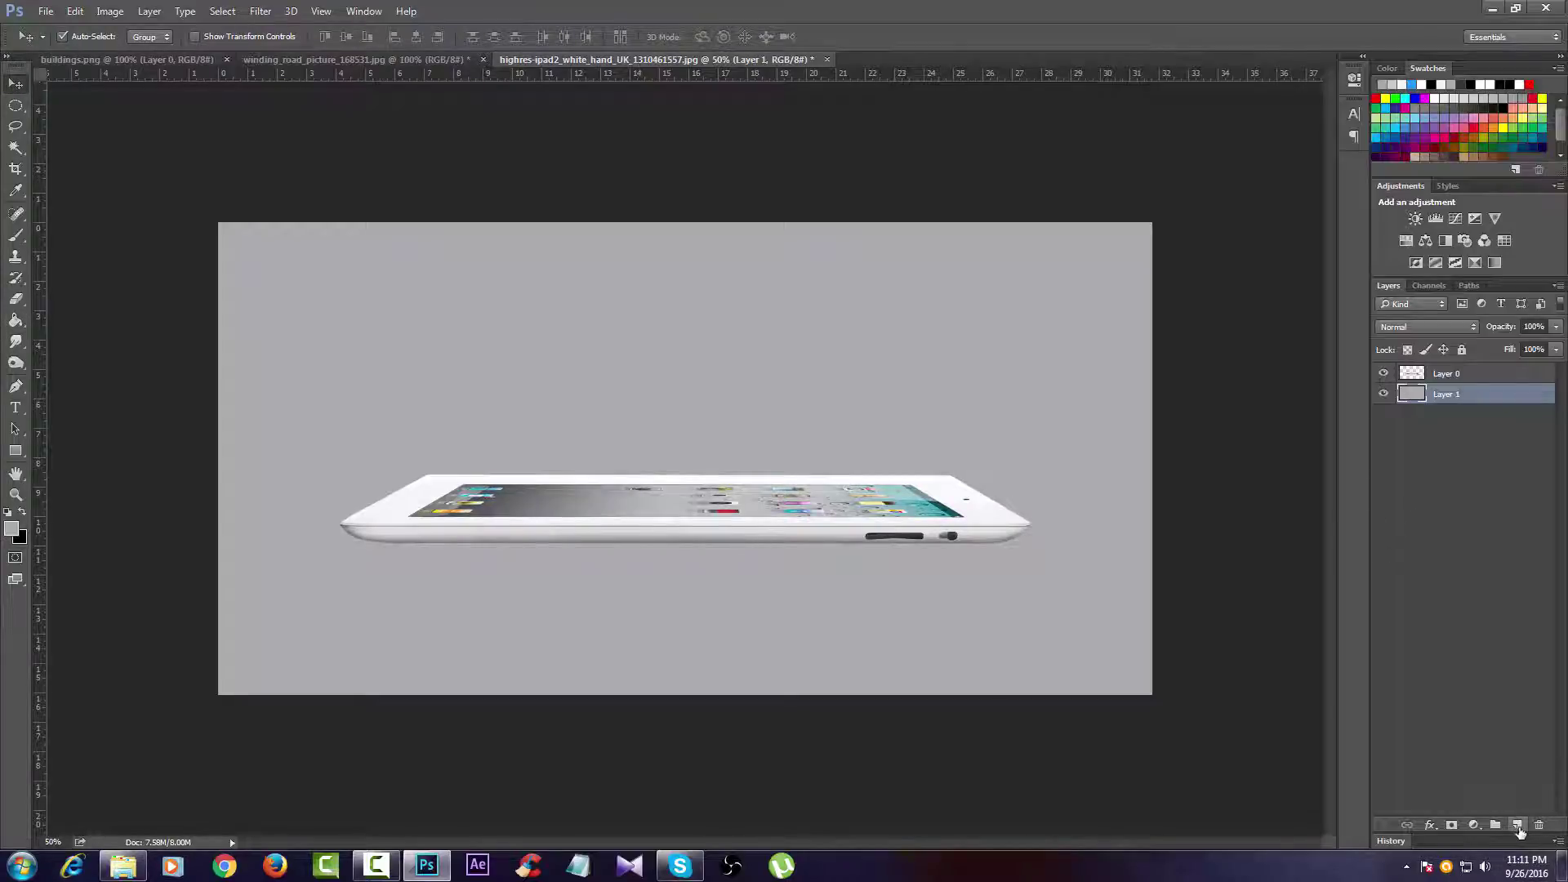
Step: On new Layer 2, paint a black shadow along the iPad's bottom edge and right corner
{"action": "left_click", "coordinate": [1516, 825]}
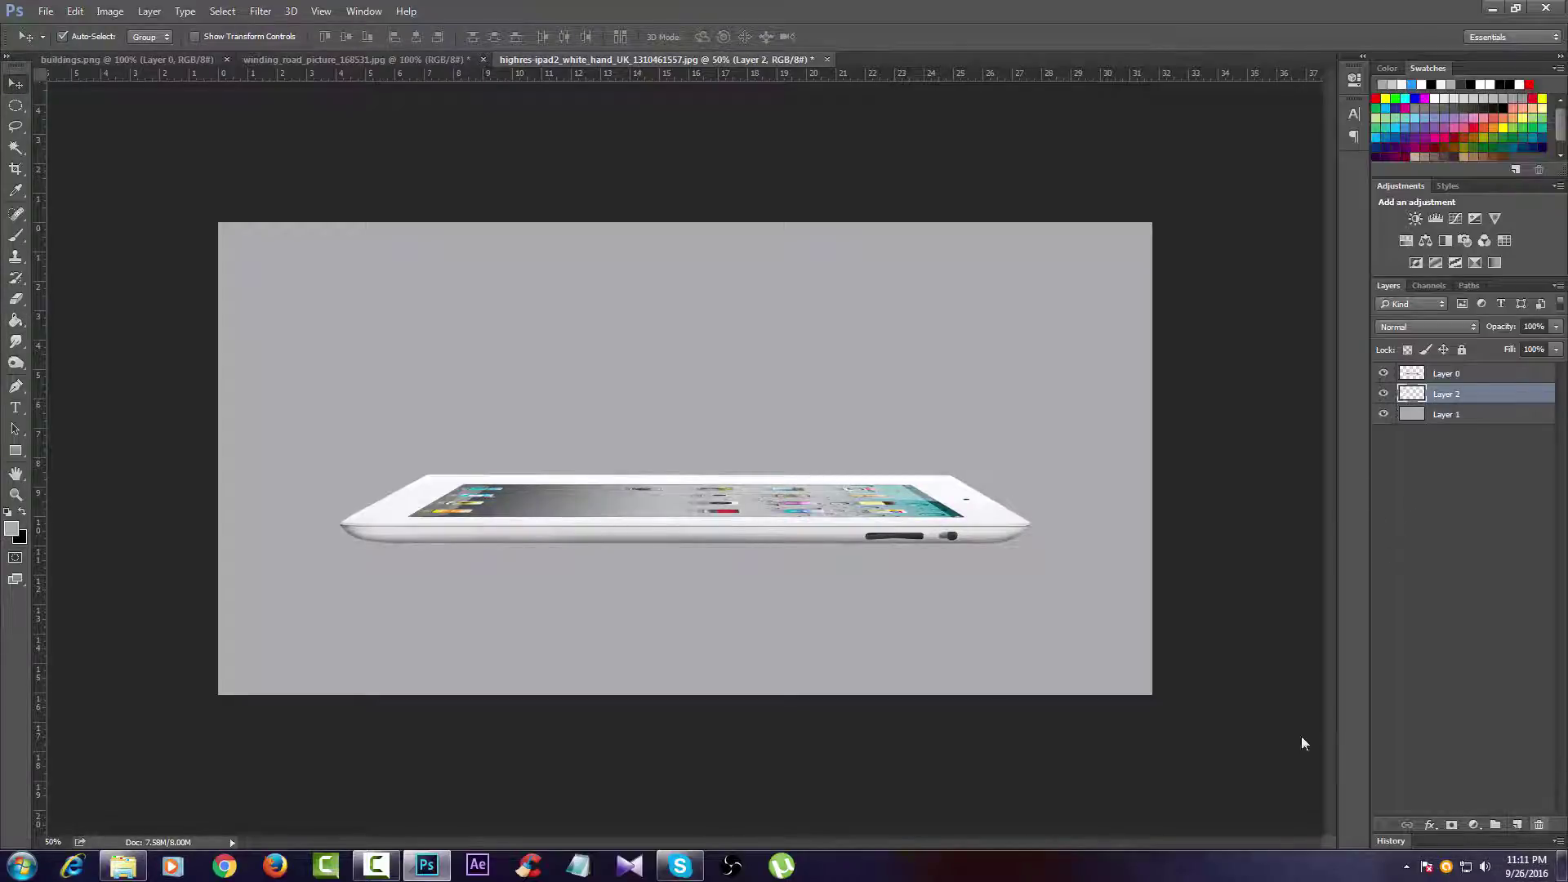
{"action": "left_click", "coordinate": [16, 236]}
{"action": "left_click", "coordinate": [22, 512]}
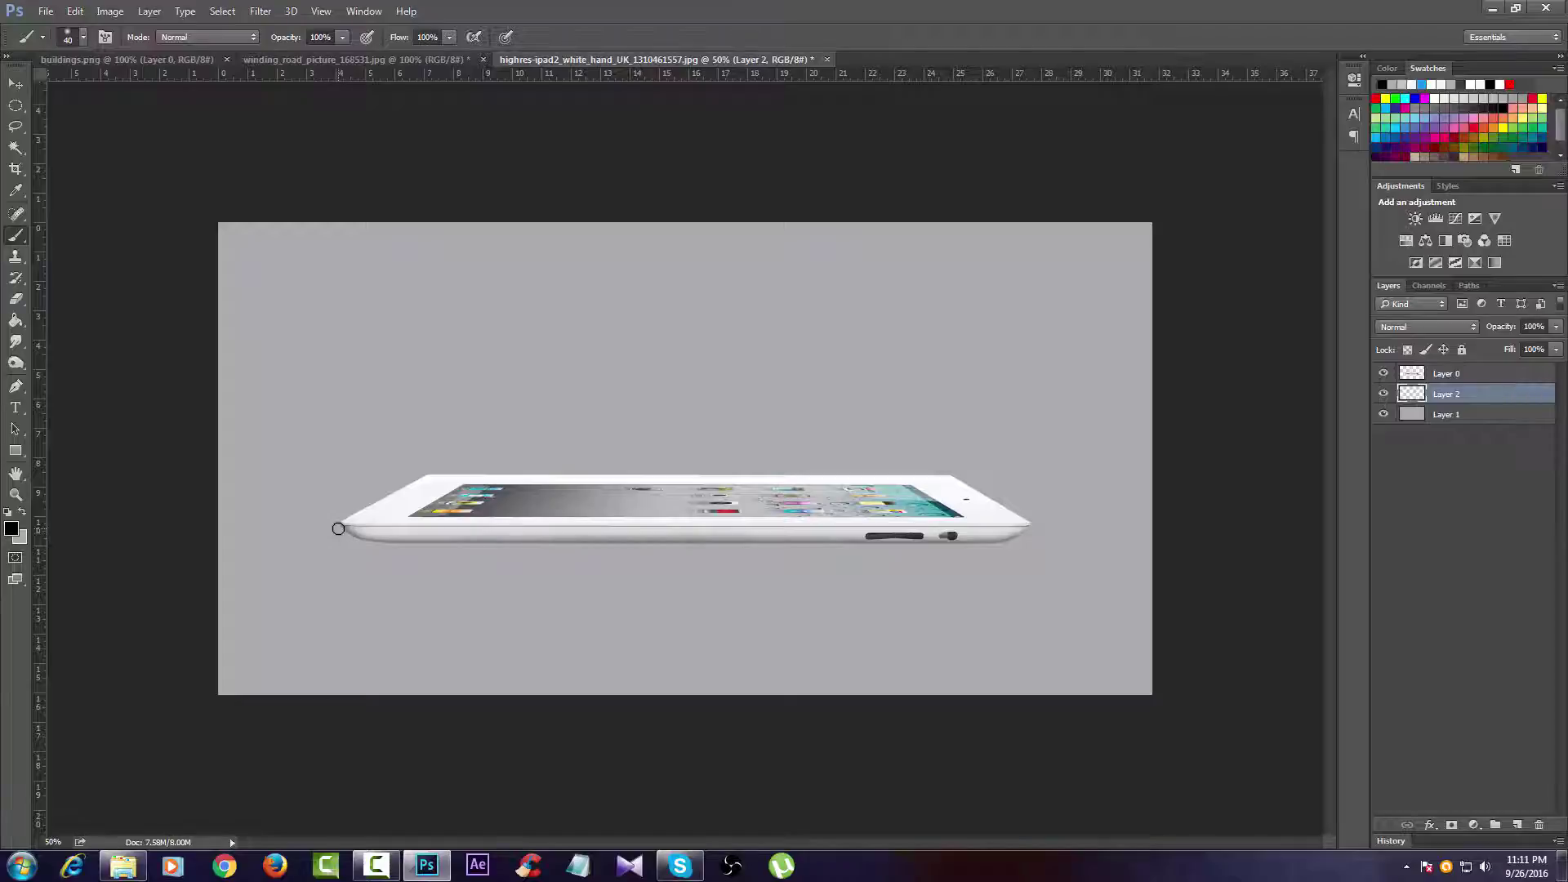
{"action": "left_click_drag", "start_coordinate": [338, 528], "coordinate": [385, 543]}
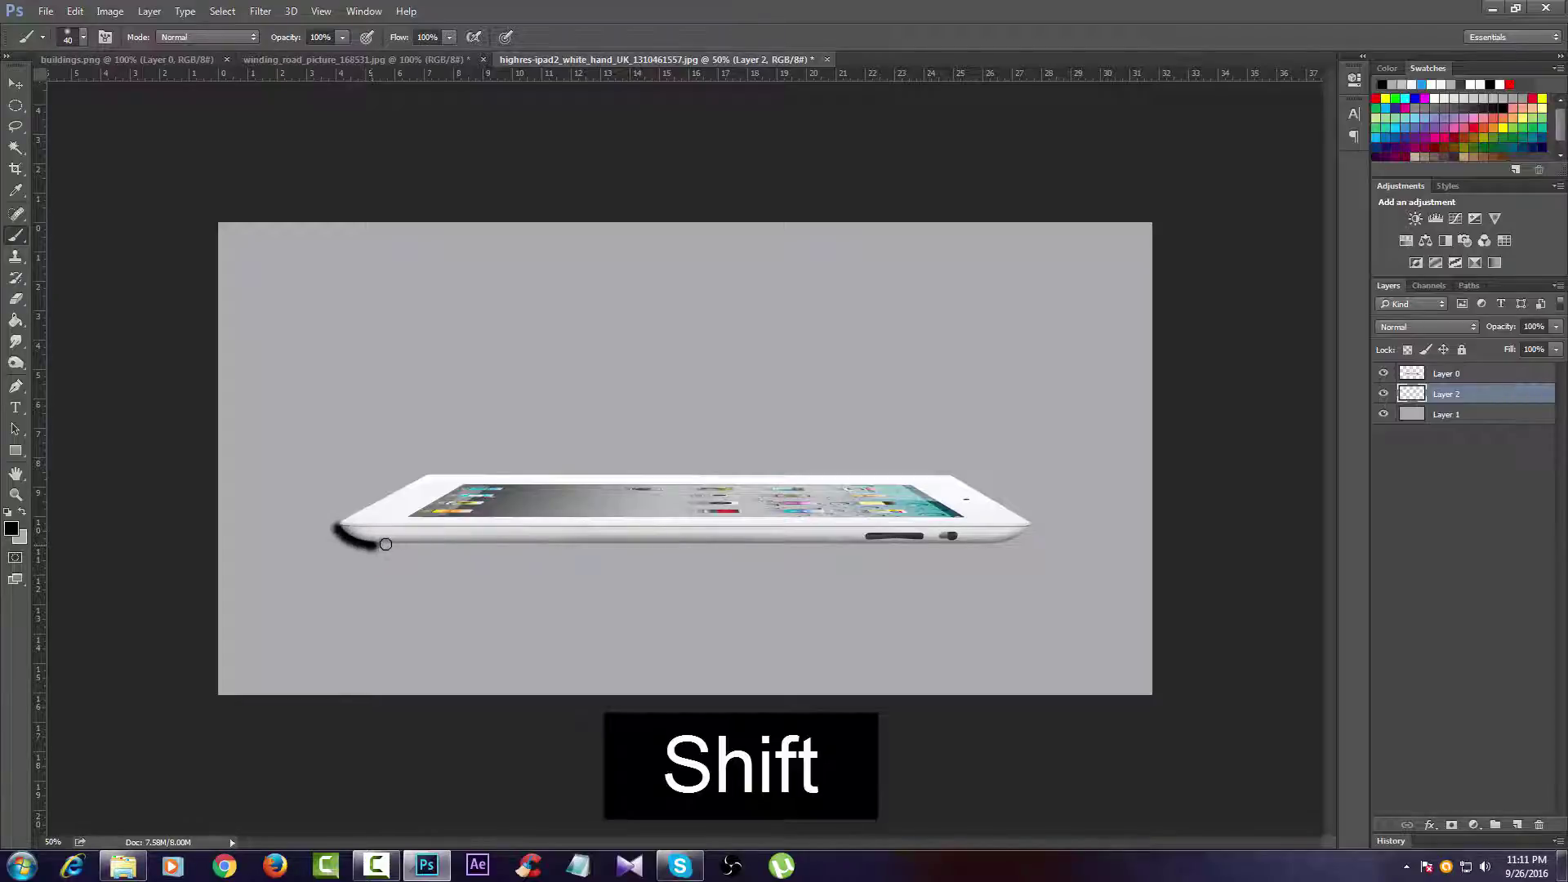
{"action": "left_click", "coordinate": [995, 545], "text": "shift"}
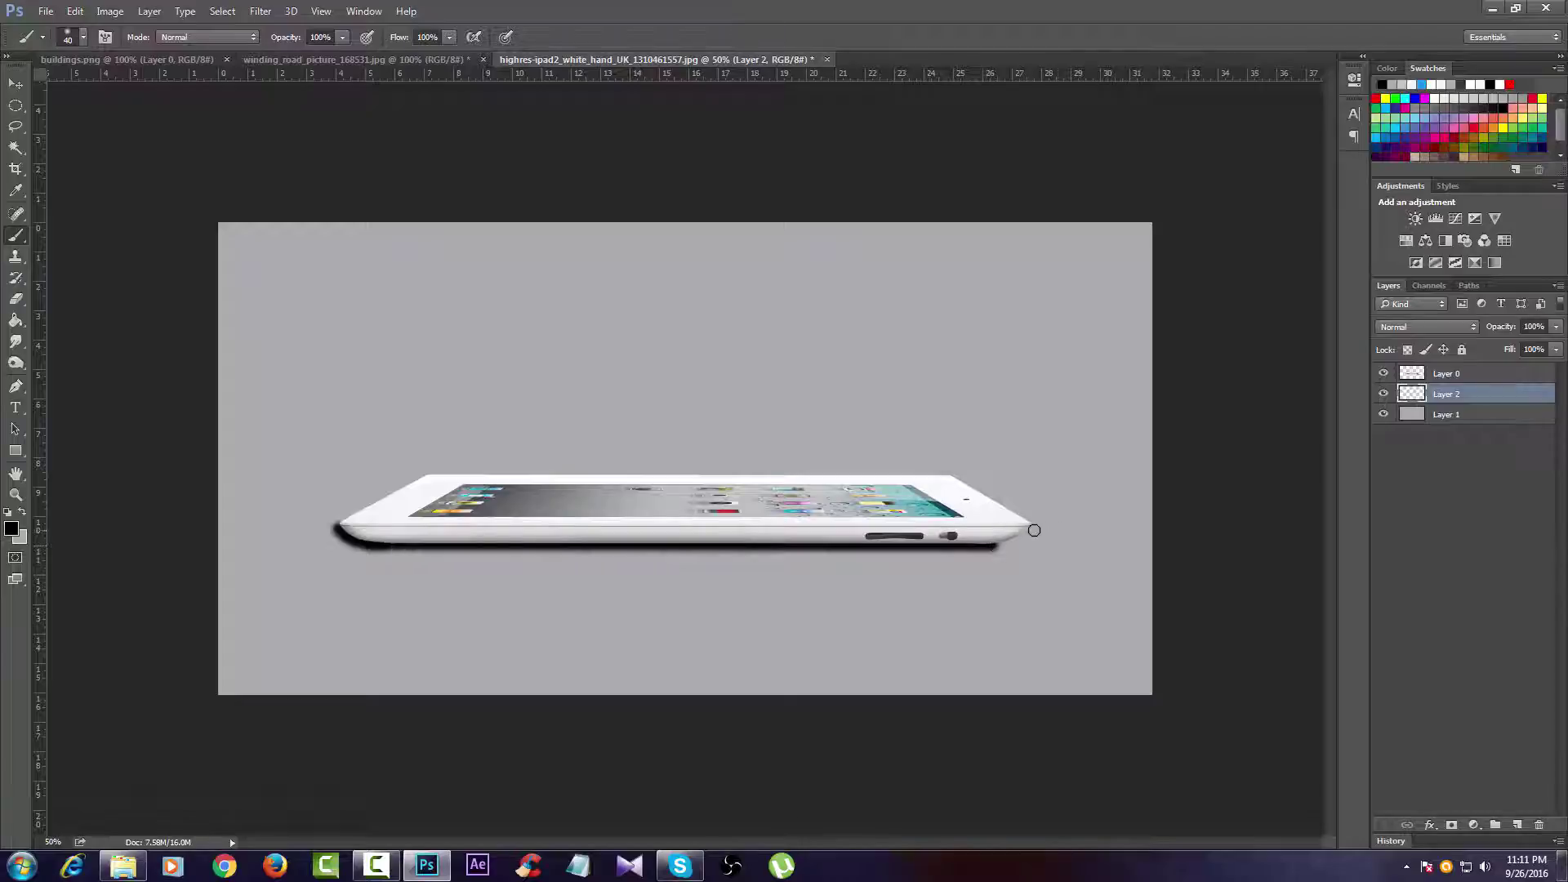
{"action": "left_click_drag", "start_coordinate": [1003, 546], "coordinate": [1021, 527]}
{"action": "key", "text": "ctrl+z"}
{"action": "left_click_drag", "start_coordinate": [1006, 545], "coordinate": [1024, 530]}
{"action": "left_click", "coordinate": [15, 84]}
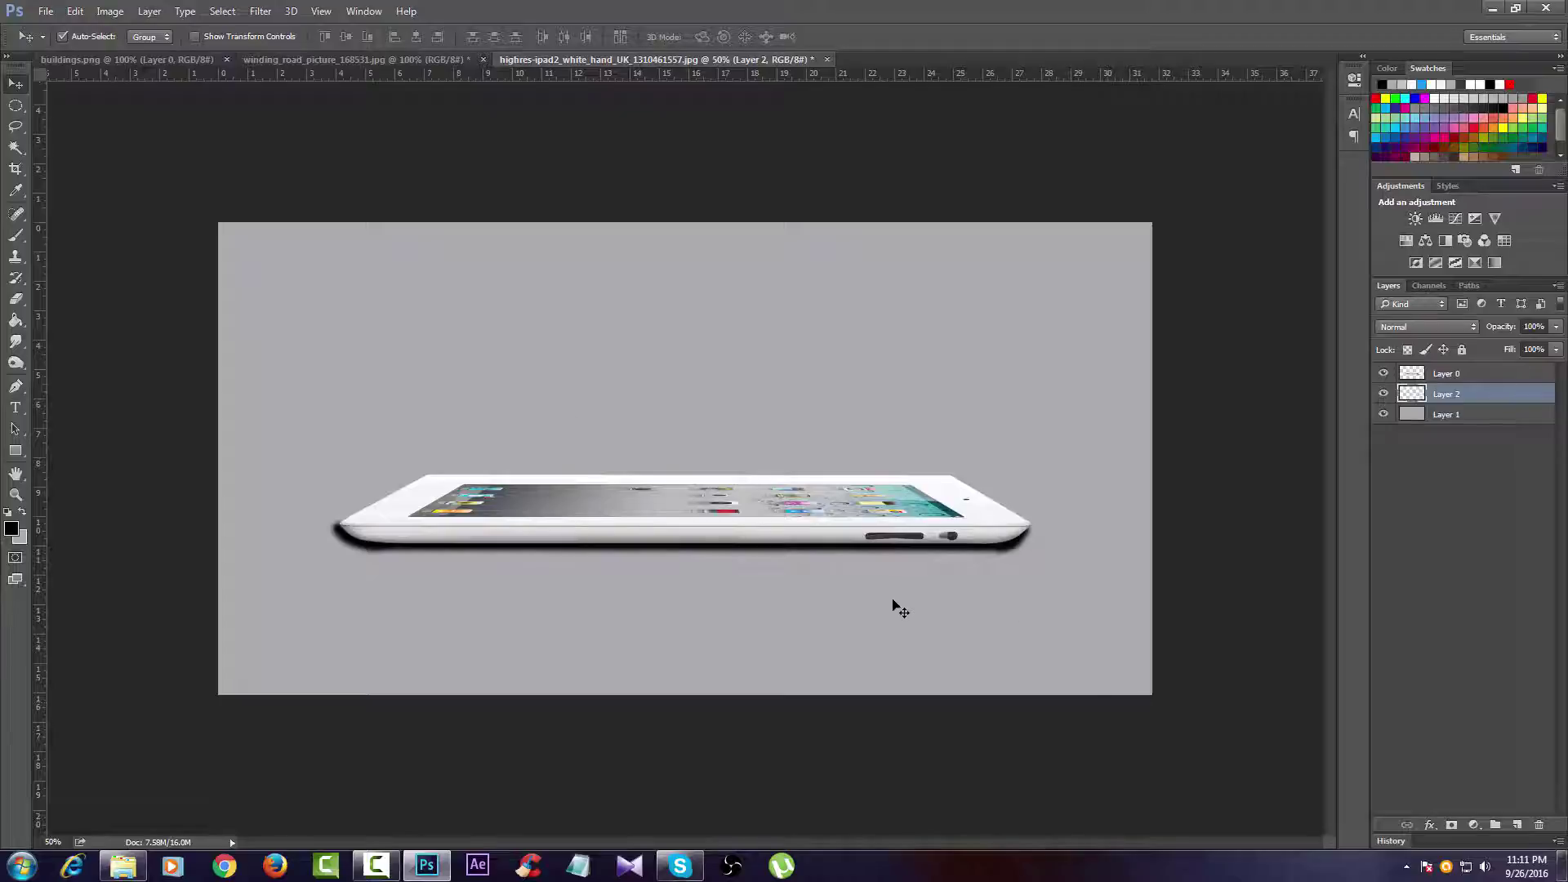
Step: Apply a 20-pixel Gaussian Blur to the shadow layer
{"action": "left_click", "coordinate": [257, 8]}
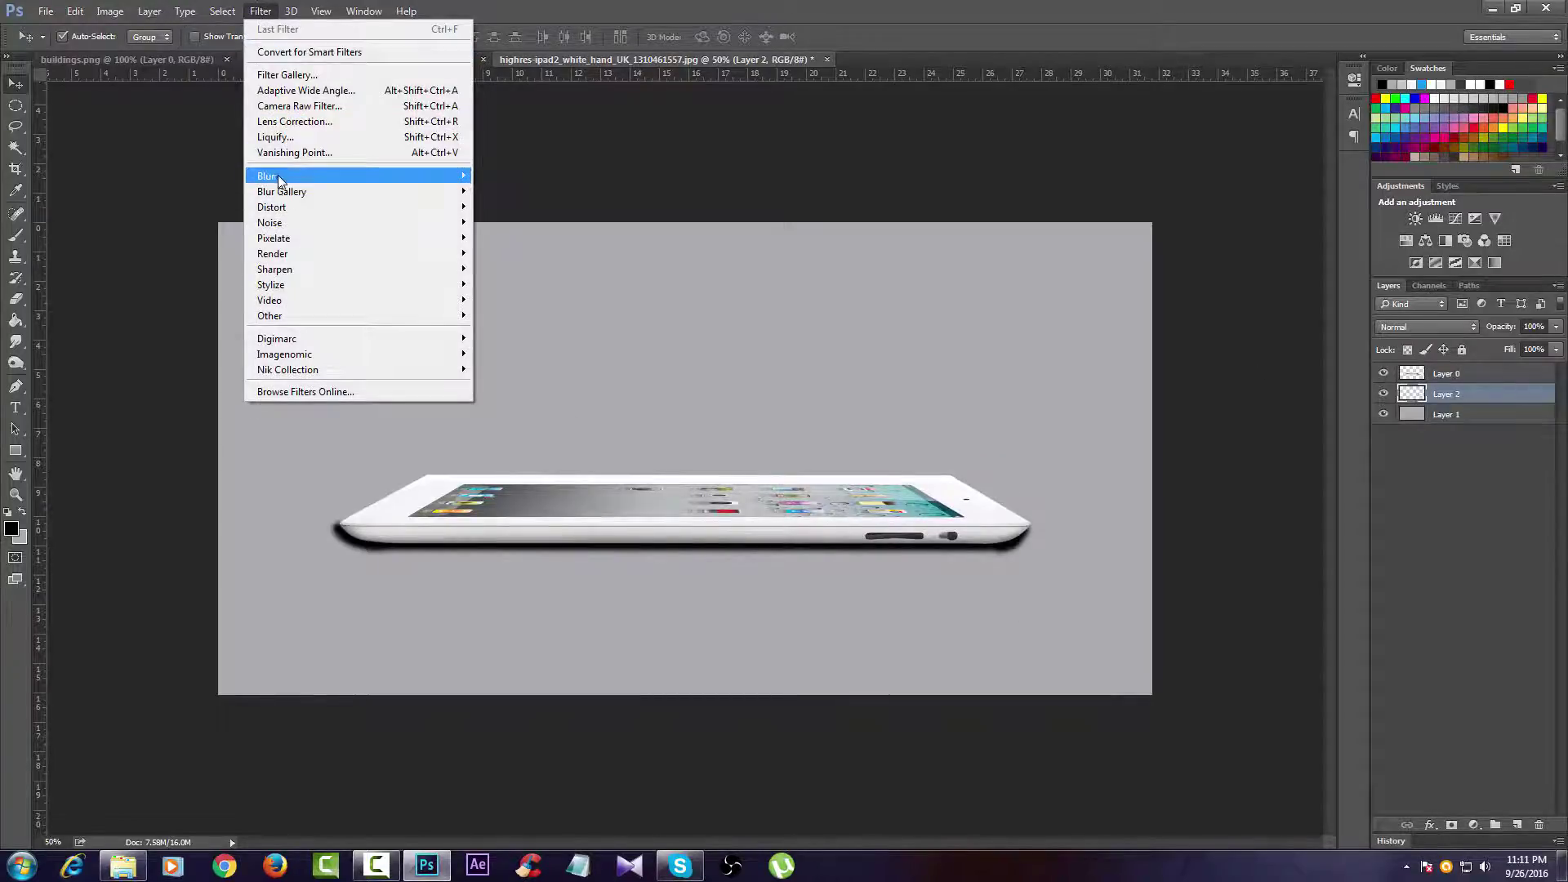
{"action": "mouse_move", "coordinate": [355, 175]}
{"action": "left_click", "coordinate": [510, 237]}
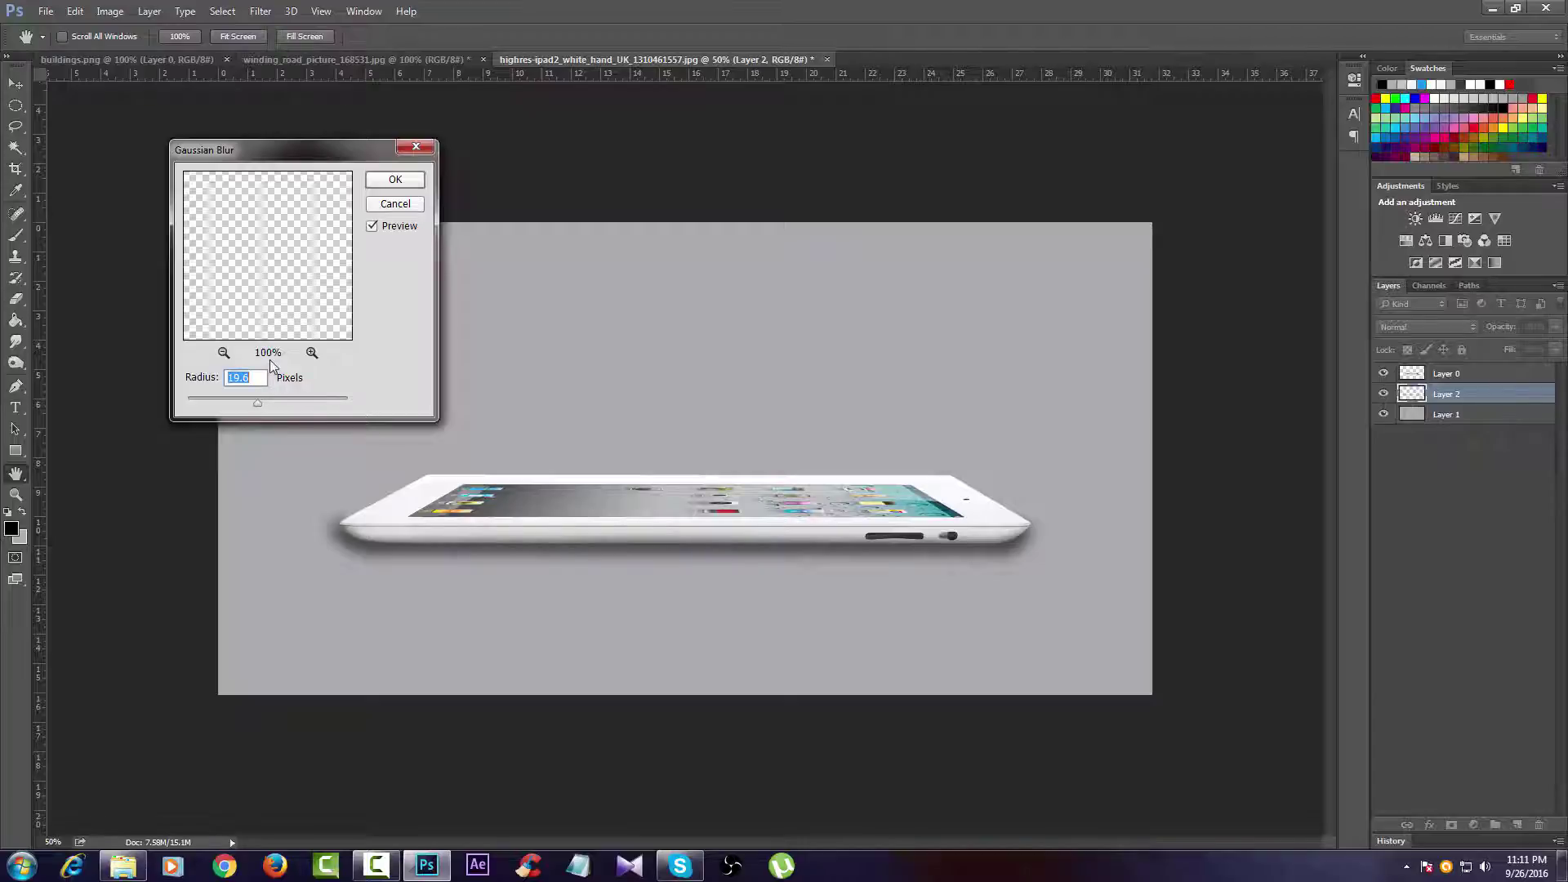
{"action": "type", "text": "0"}
{"action": "left_click", "coordinate": [408, 181]}
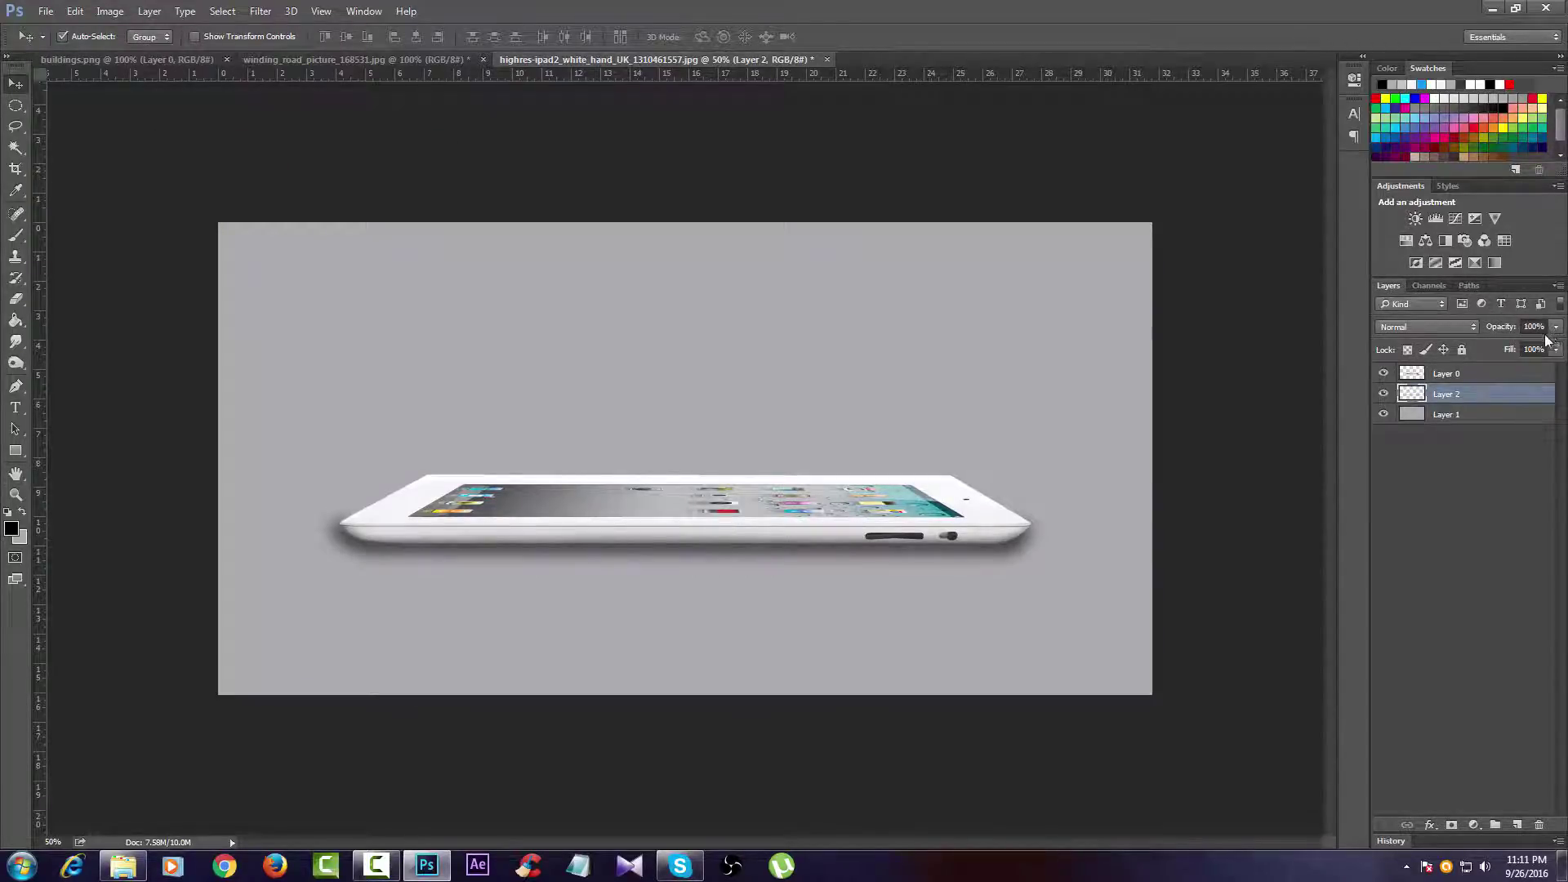
Step: Lower the shadow layer's opacity to 76%
{"action": "left_click", "coordinate": [1555, 326]}
{"action": "left_click_drag", "start_coordinate": [1554, 353], "coordinate": [1539, 353]}
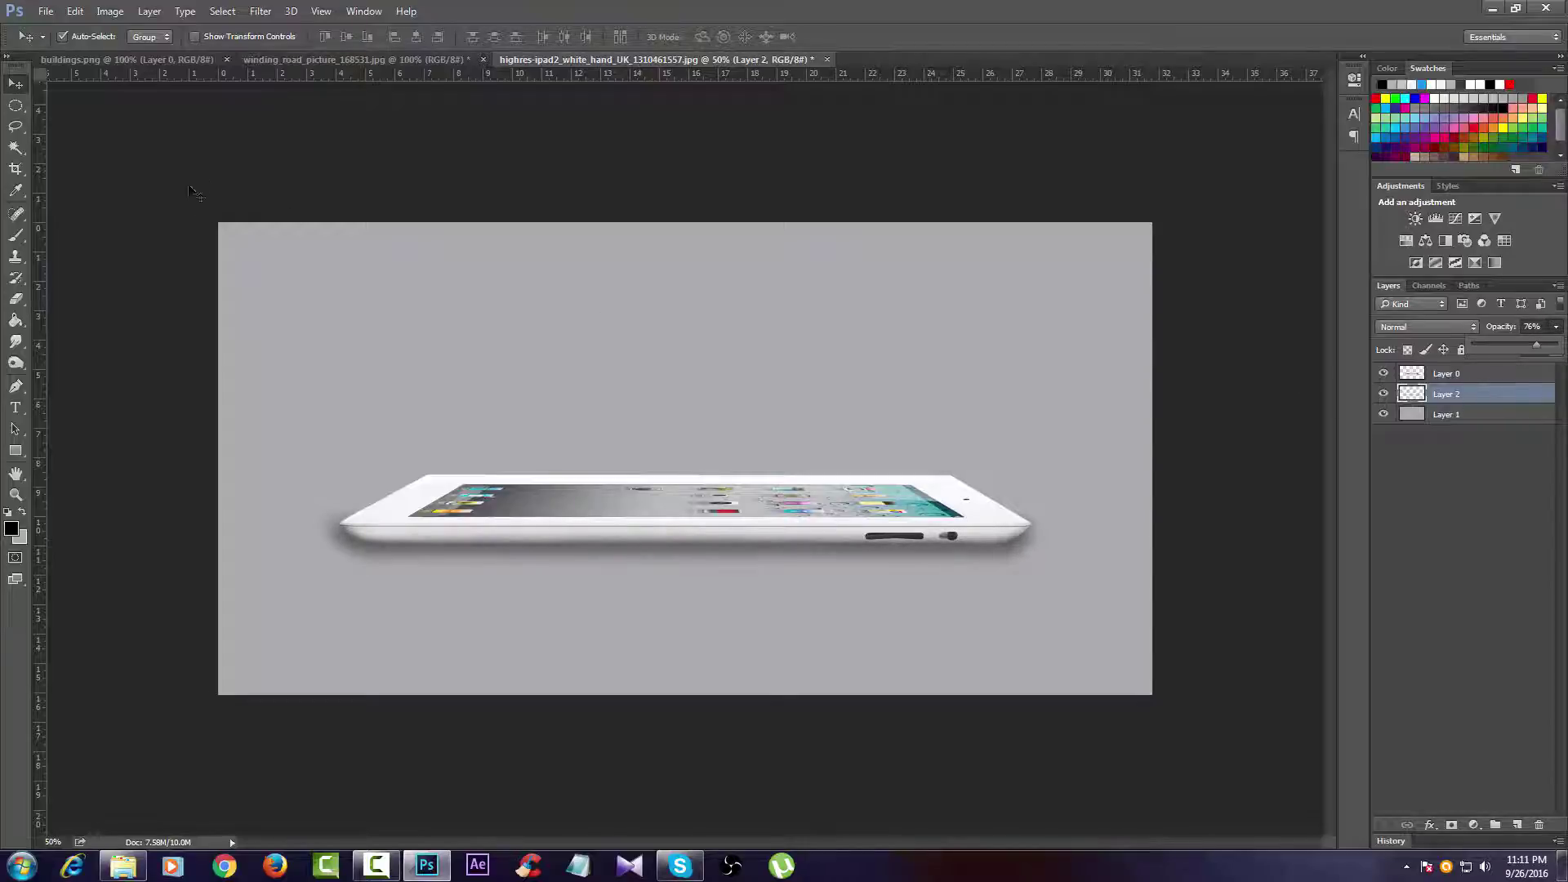
{"action": "left_click", "coordinate": [15, 98]}
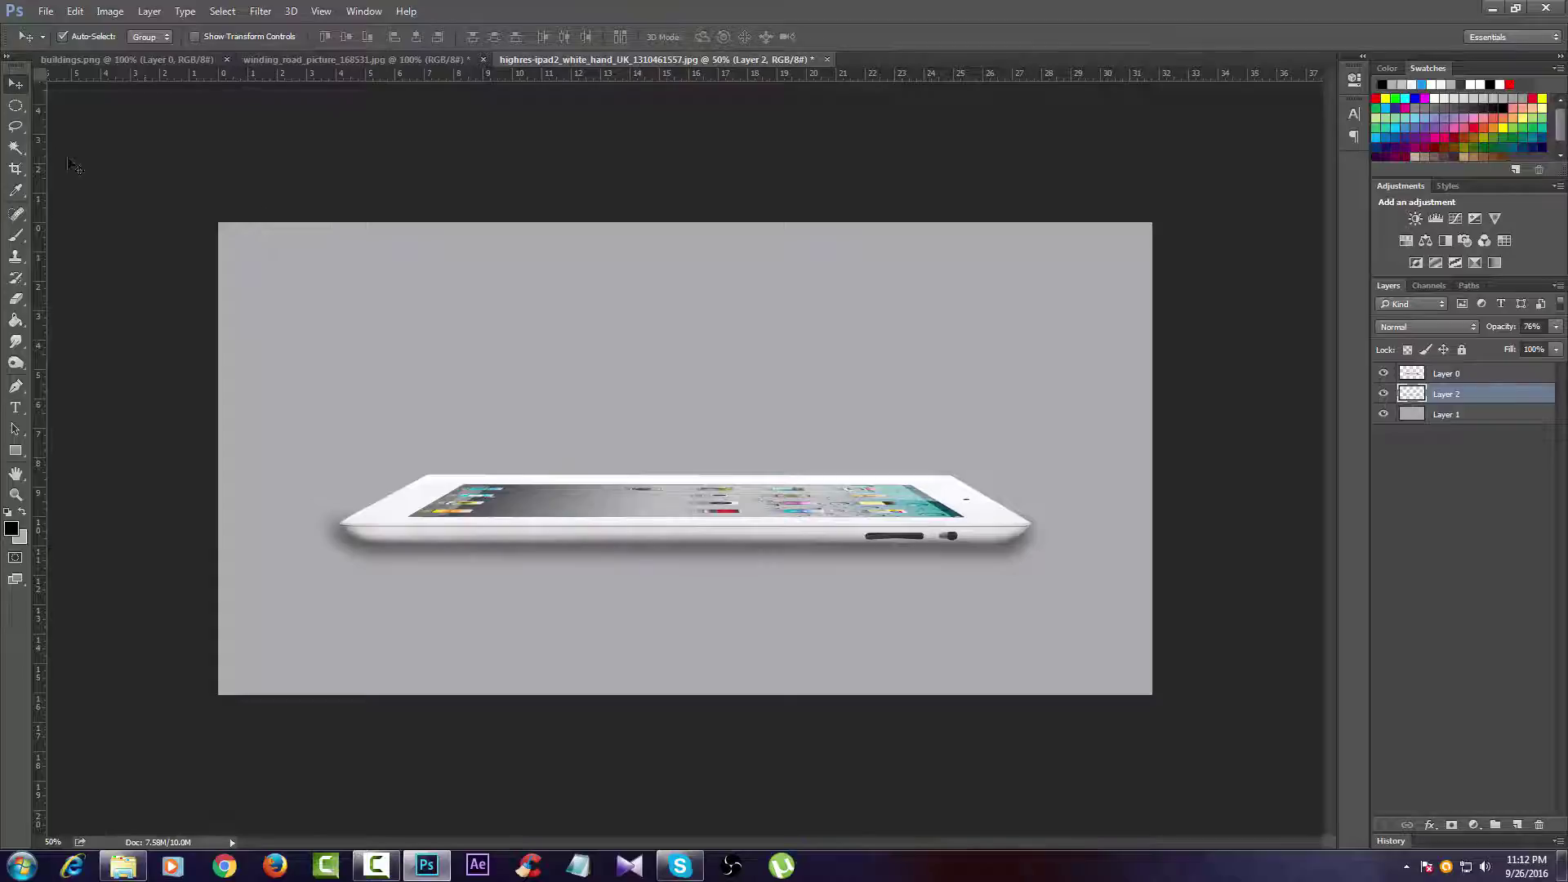
Step: Drag the buildings from buildings.png into the iPad document, above the iPad layer
{"action": "key", "text": "ctrl+Tab"}
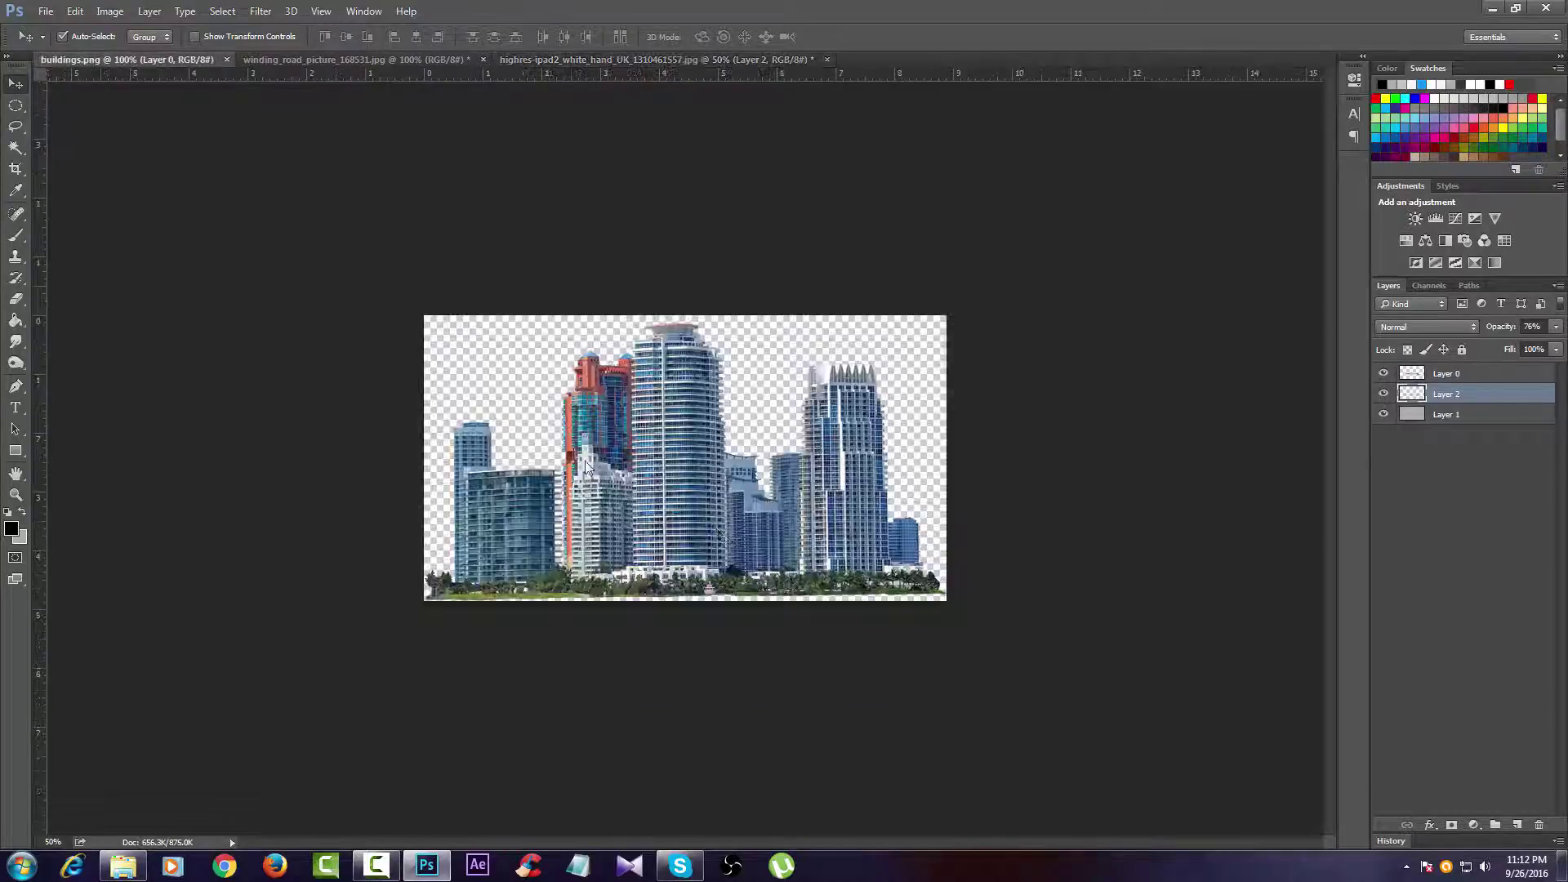
{"action": "left_click_drag", "start_coordinate": [651, 462], "coordinate": [597, 70]}
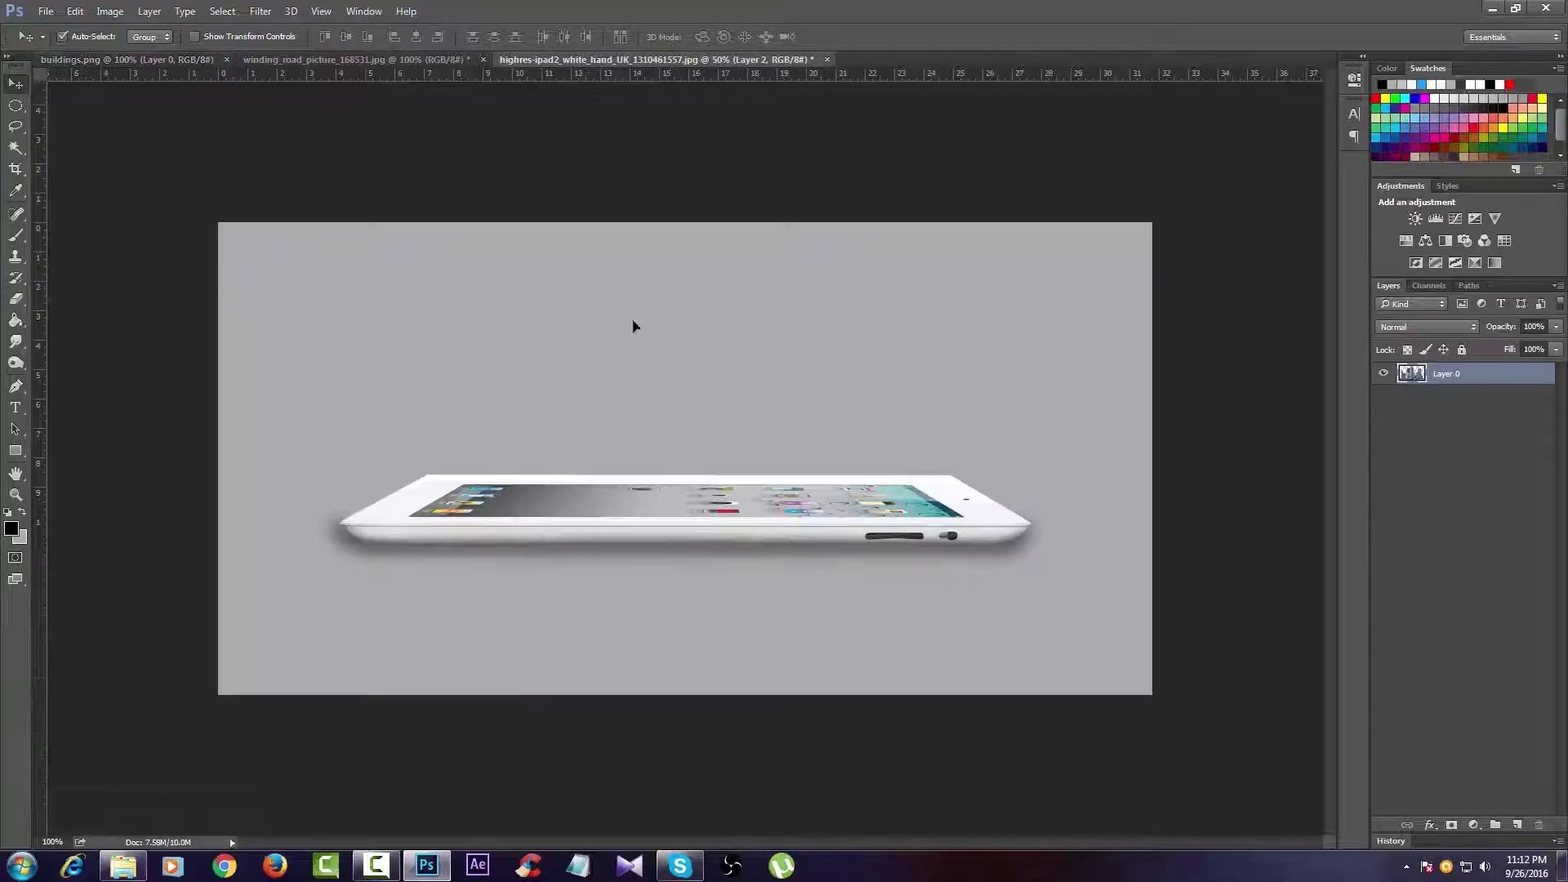
{"action": "mouse_move", "coordinate": [597, 70]}
{"action": "left_mouse_down"}
{"action": "mouse_move", "coordinate": [663, 448]}
{"action": "mouse_move", "coordinate": [658, 430]}
{"action": "left_mouse_up"}
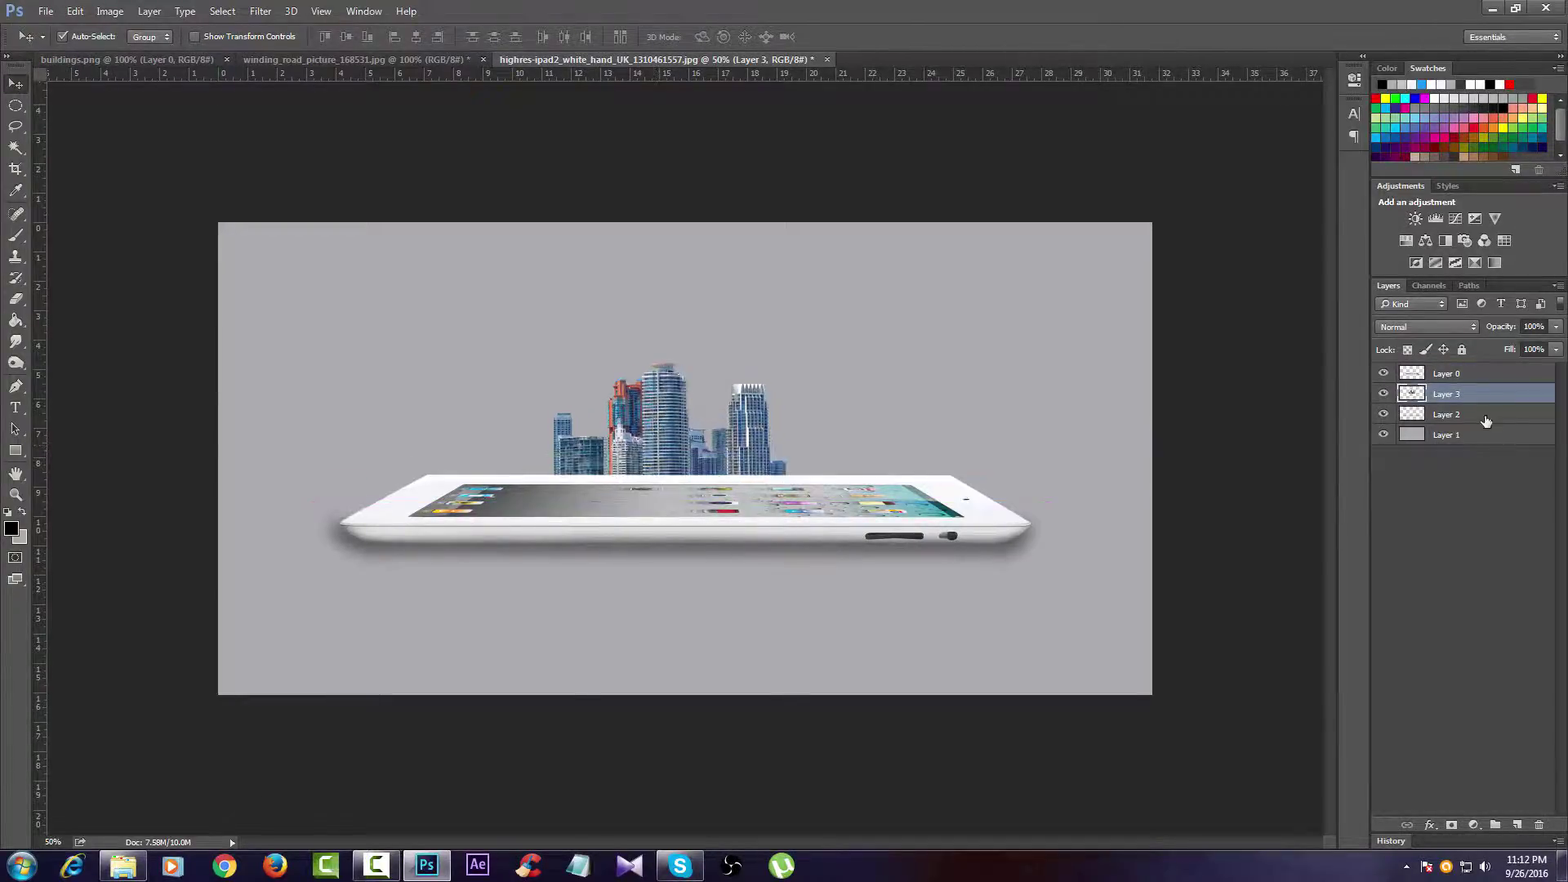
{"action": "left_click_drag", "start_coordinate": [1475, 395], "coordinate": [1471, 372]}
Step: Scale the buildings to about double size and place them on the iPad screen
{"action": "key", "text": "ctrl+t"}
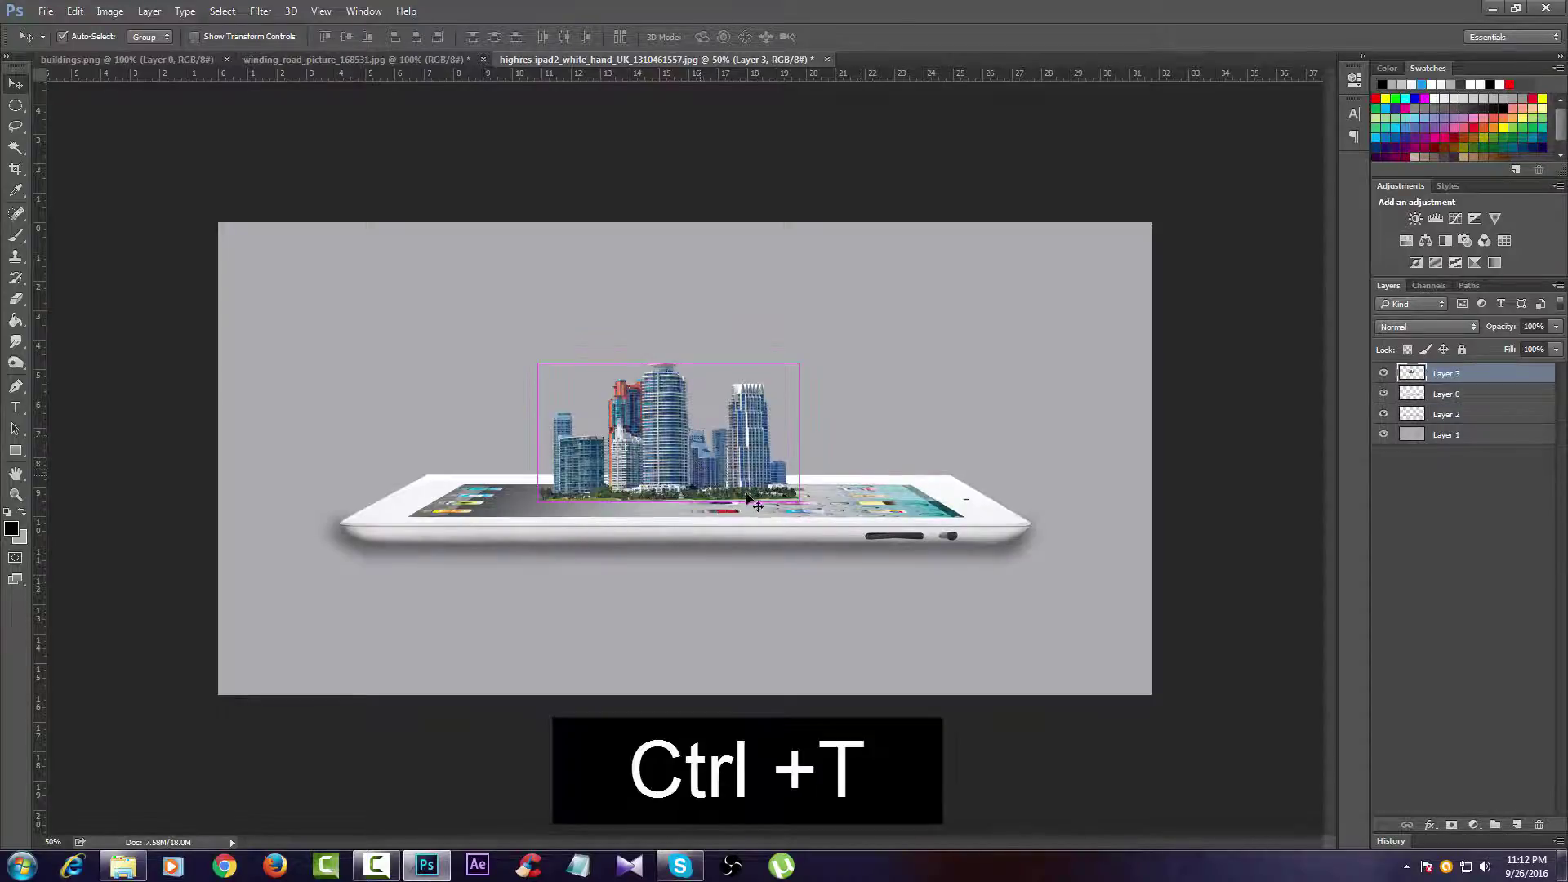
{"action": "key", "text": "ctrl+t"}
{"action": "left_click_drag", "start_coordinate": [799, 499], "coordinate": [955, 566]}
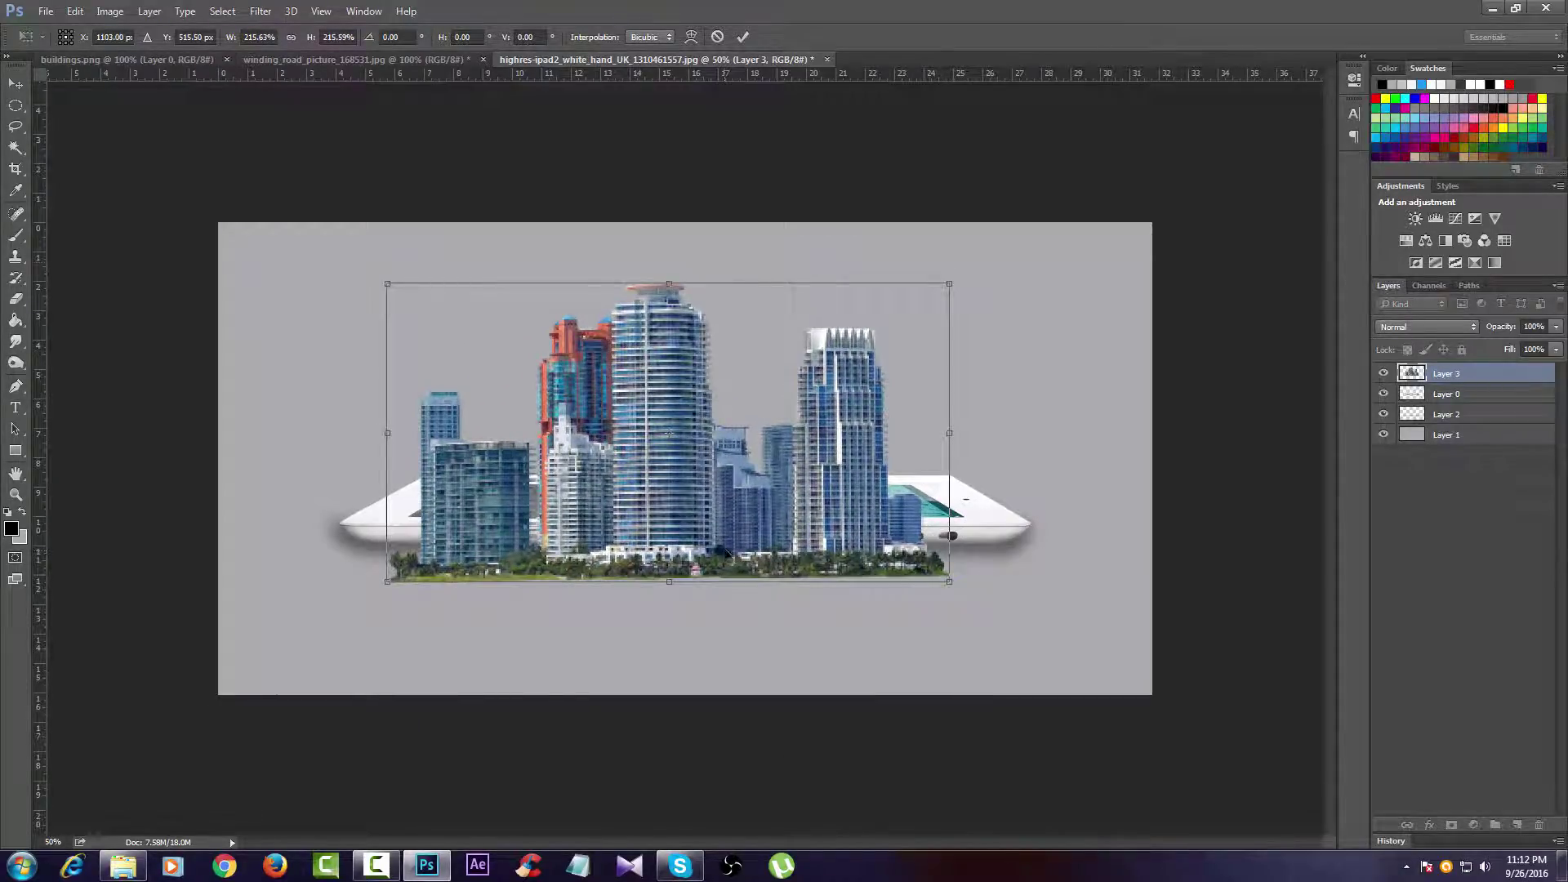
{"action": "left_click", "coordinate": [742, 36]}
{"action": "left_click_drag", "start_coordinate": [647, 527], "coordinate": [658, 472]}
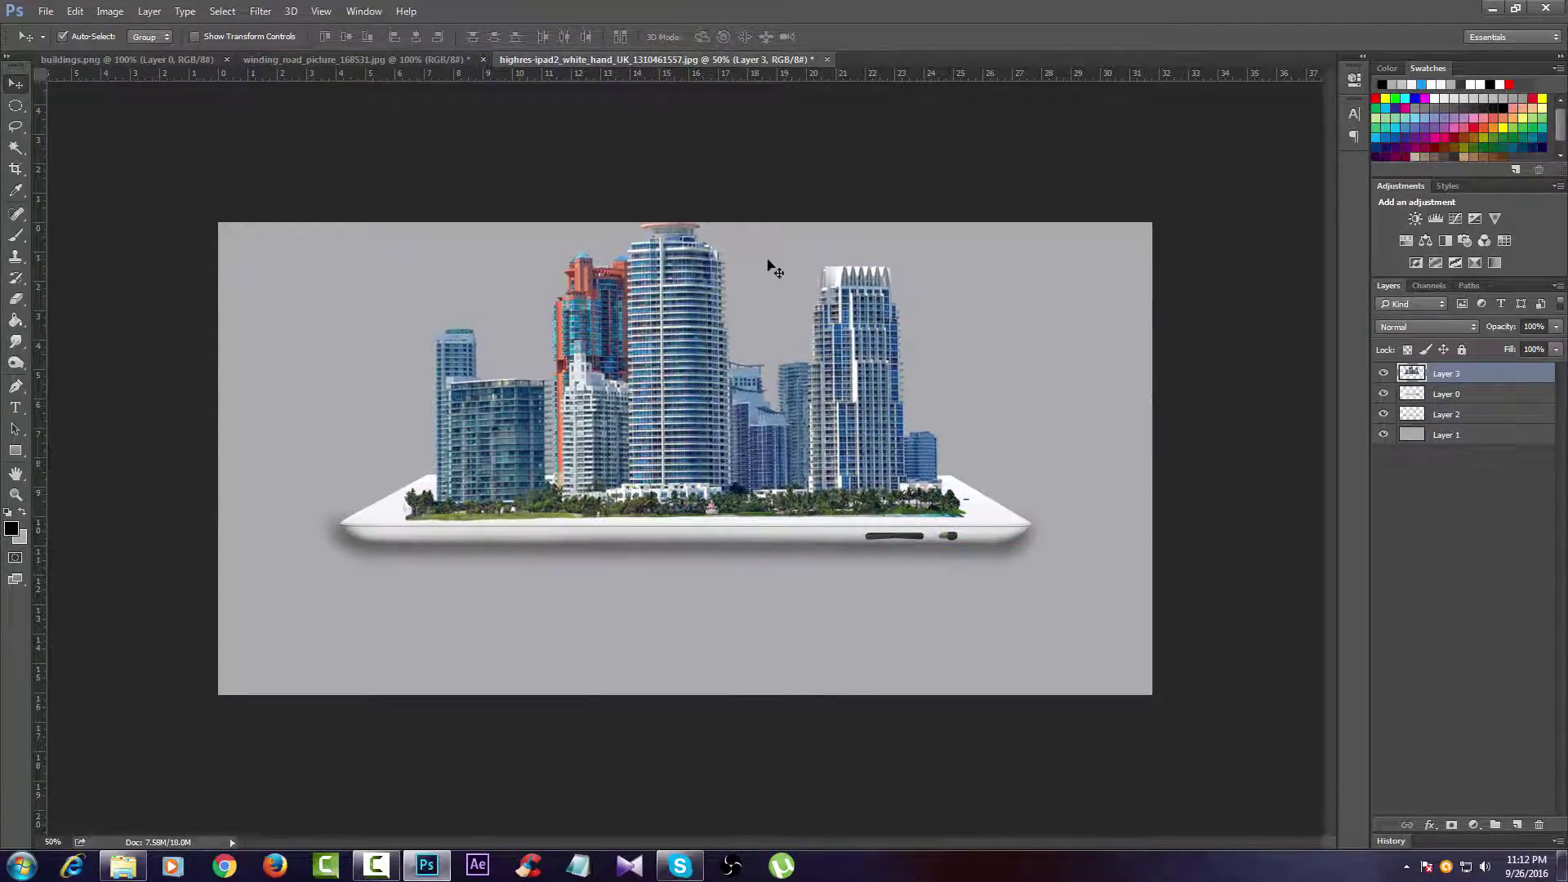
Step: Move the iPad, shadow and buildings layers down together toward the canvas centre
{"action": "left_click", "coordinate": [1474, 418], "text": "shift"}
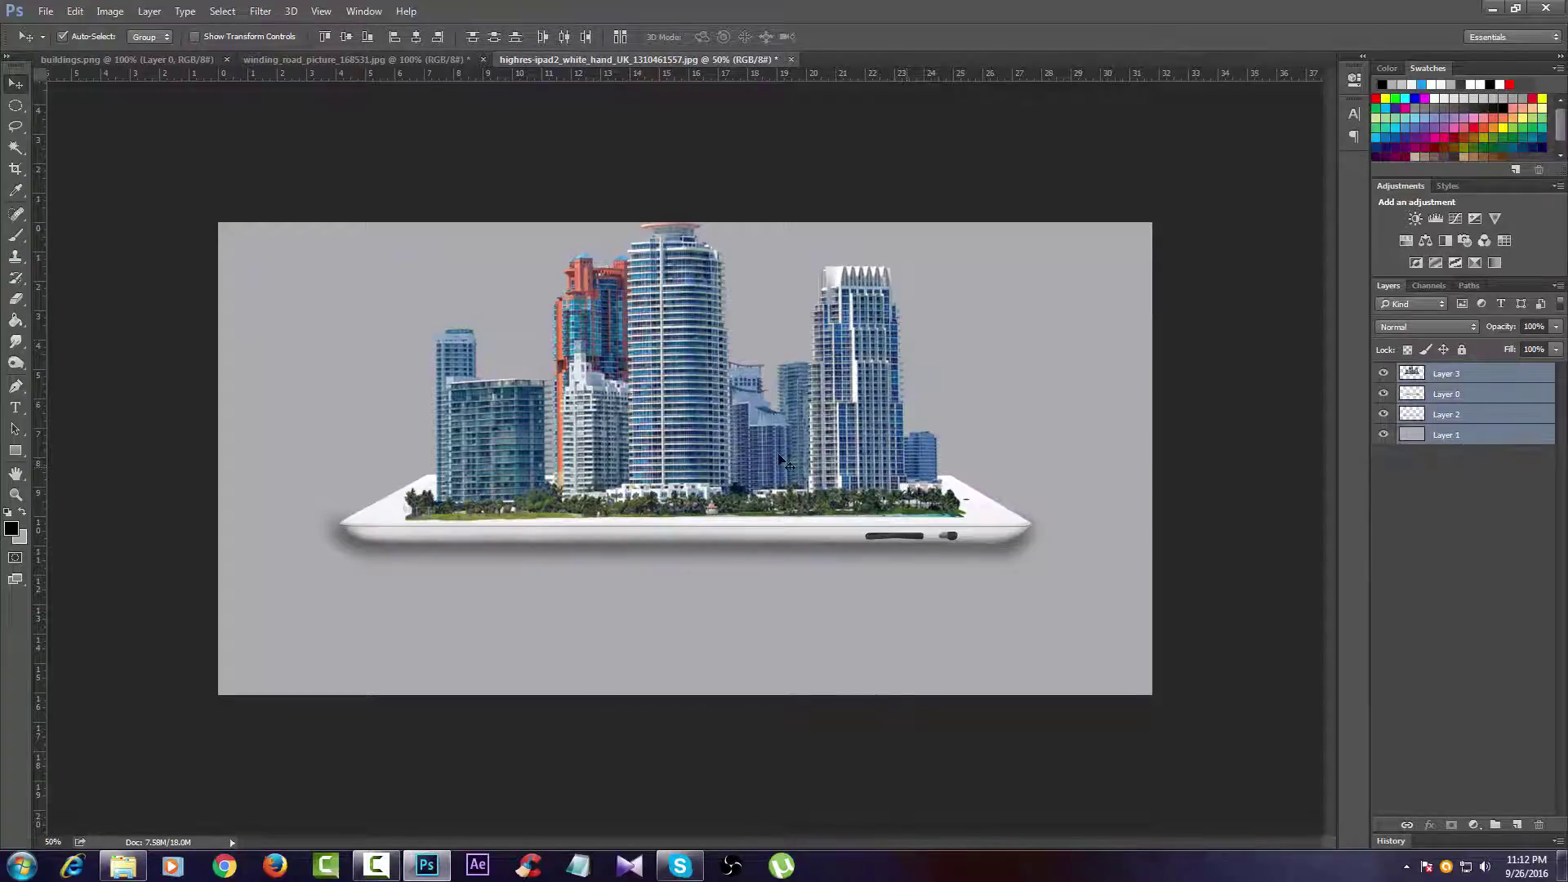
{"action": "left_click", "coordinate": [1382, 439], "text": "ctrl"}
{"action": "mouse_move", "coordinate": [853, 441]}
{"action": "left_mouse_down"}
{"action": "mouse_move", "coordinate": [856, 485]}
{"action": "mouse_move", "coordinate": [896, 476]}
{"action": "left_mouse_up"}
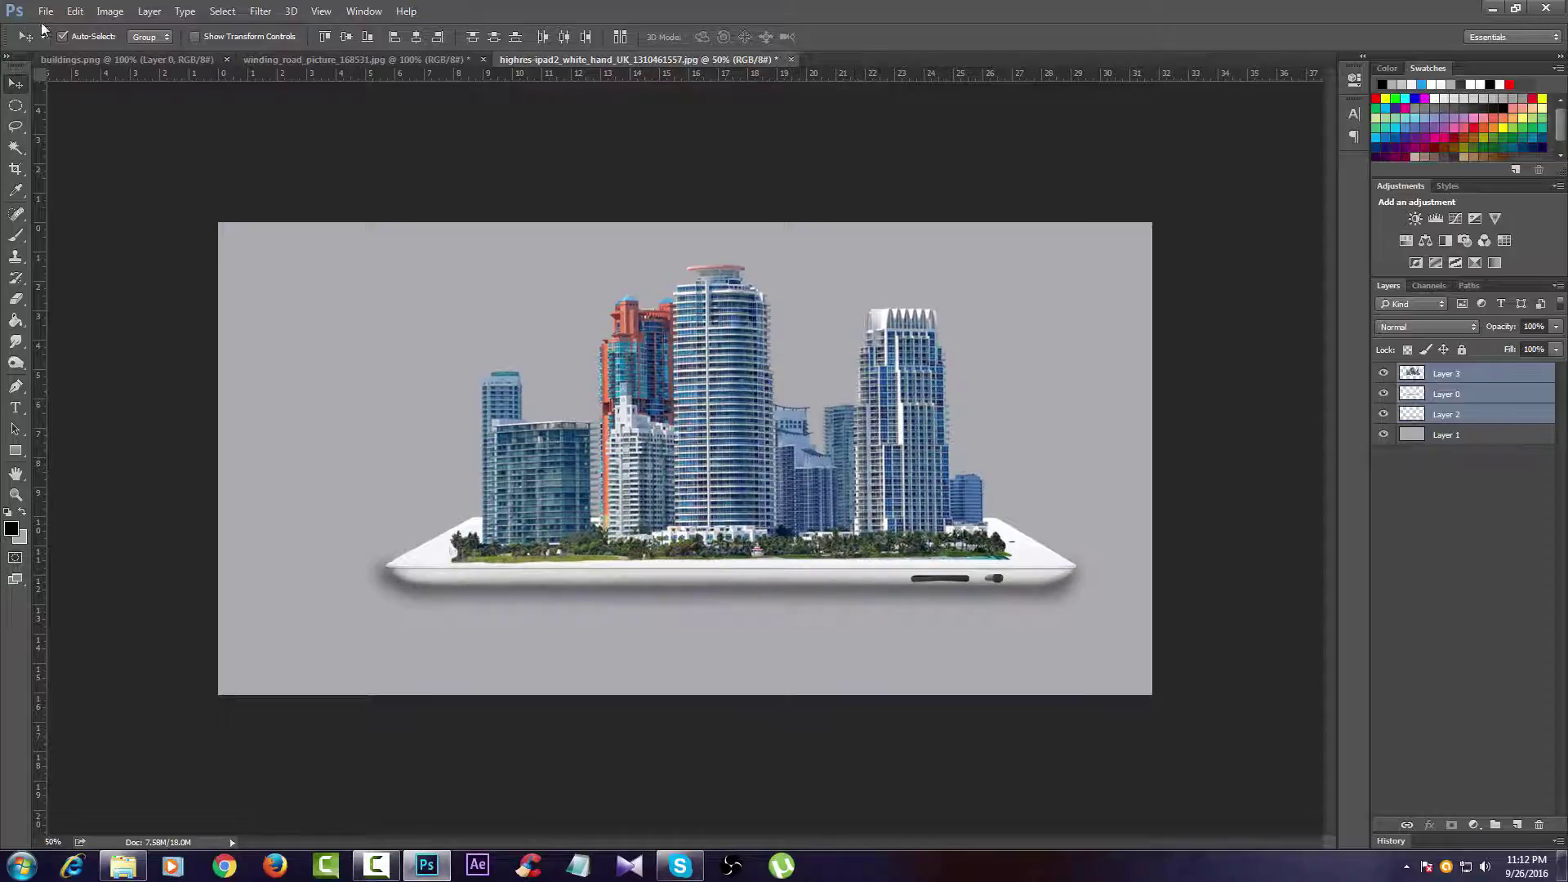
{"action": "left_click", "coordinate": [129, 105]}
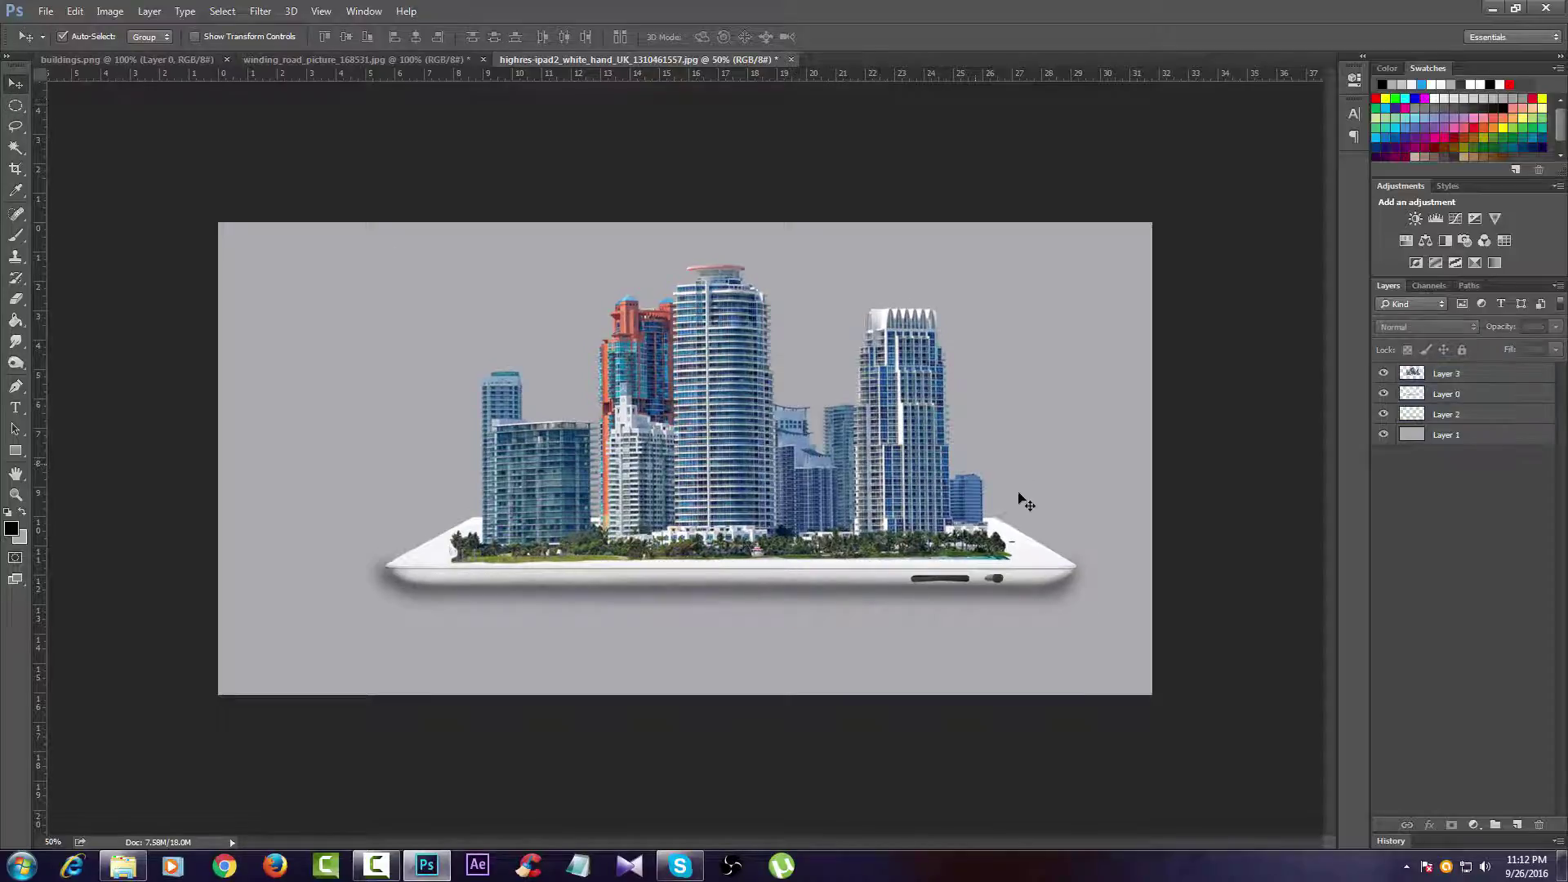
Step: Distort skyline Layer 3 so its bottom corners match the iPad screen's perspective
{"action": "left_click", "coordinate": [902, 459]}
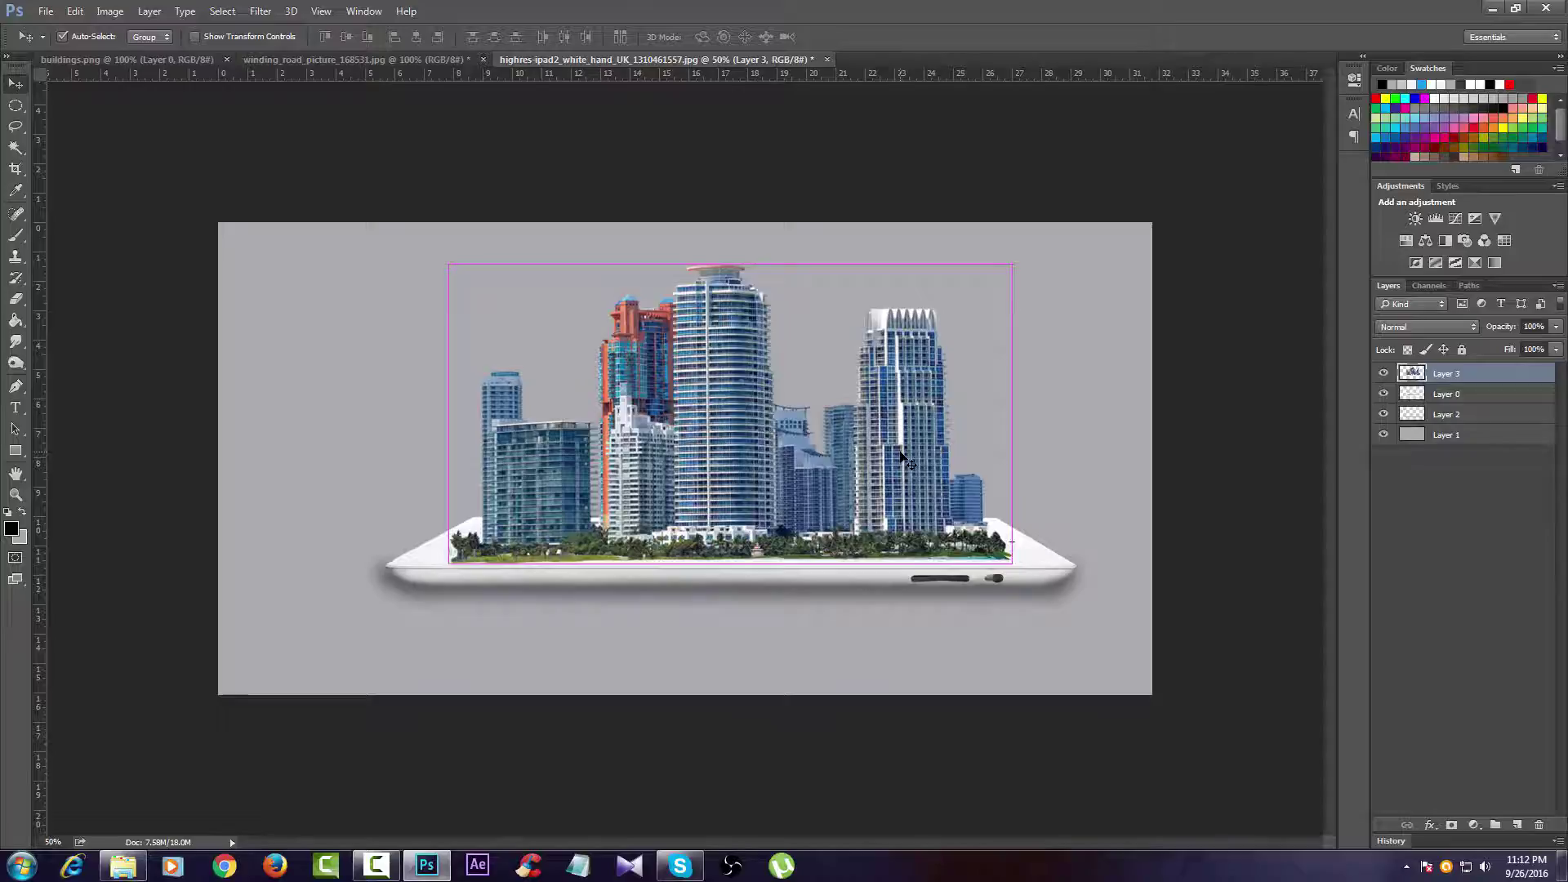
{"action": "key", "text": "ctrl+t"}
{"action": "right_click", "coordinate": [886, 452]}
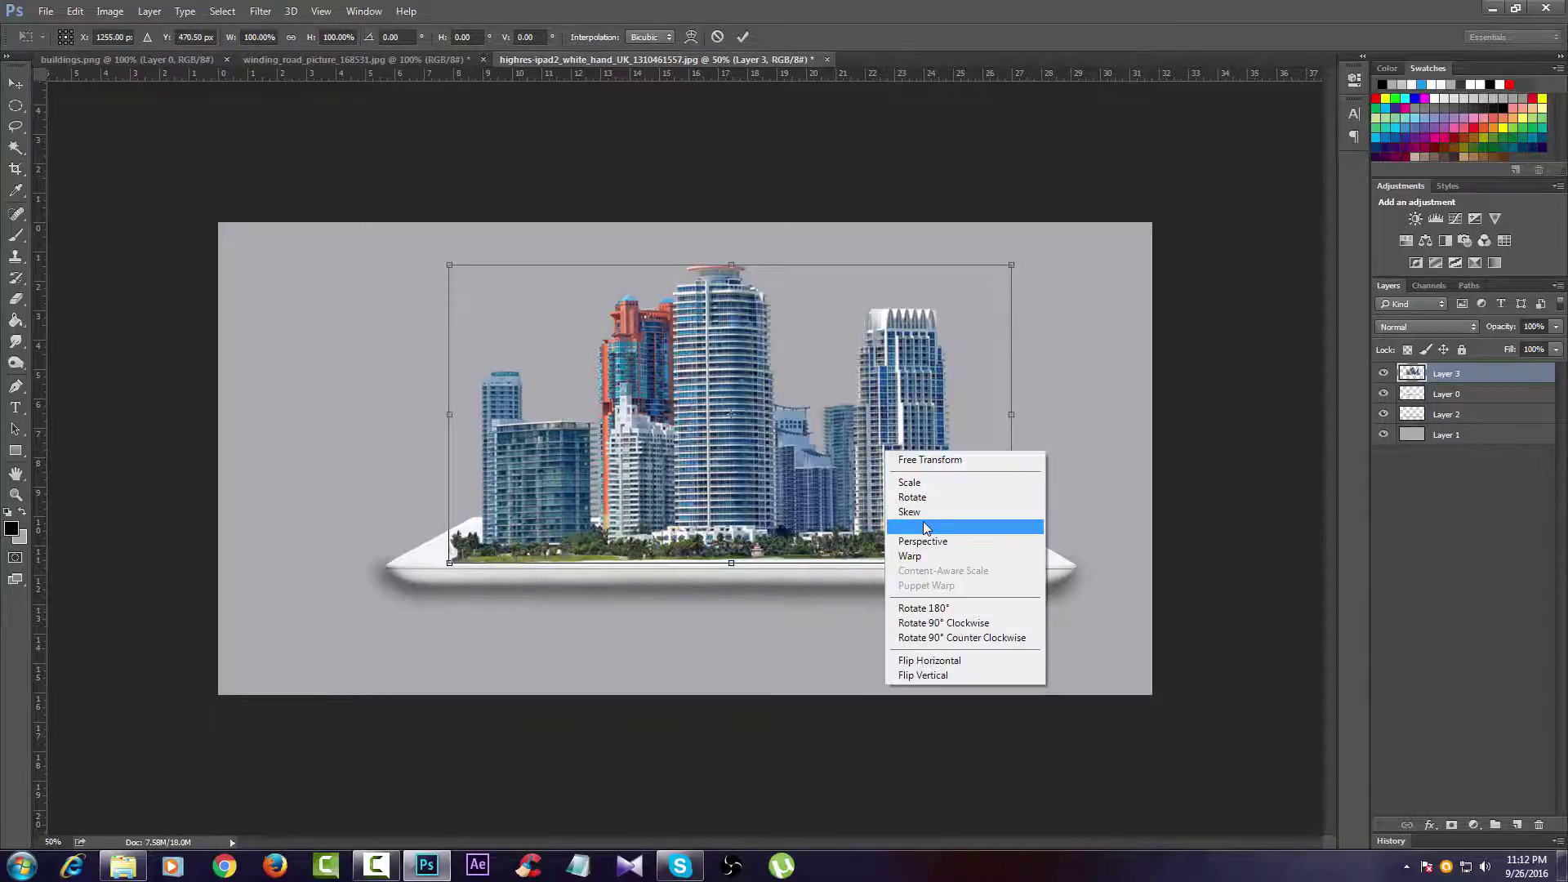
{"action": "left_click", "coordinate": [972, 528]}
{"action": "left_click_drag", "start_coordinate": [1009, 561], "coordinate": [1015, 566]}
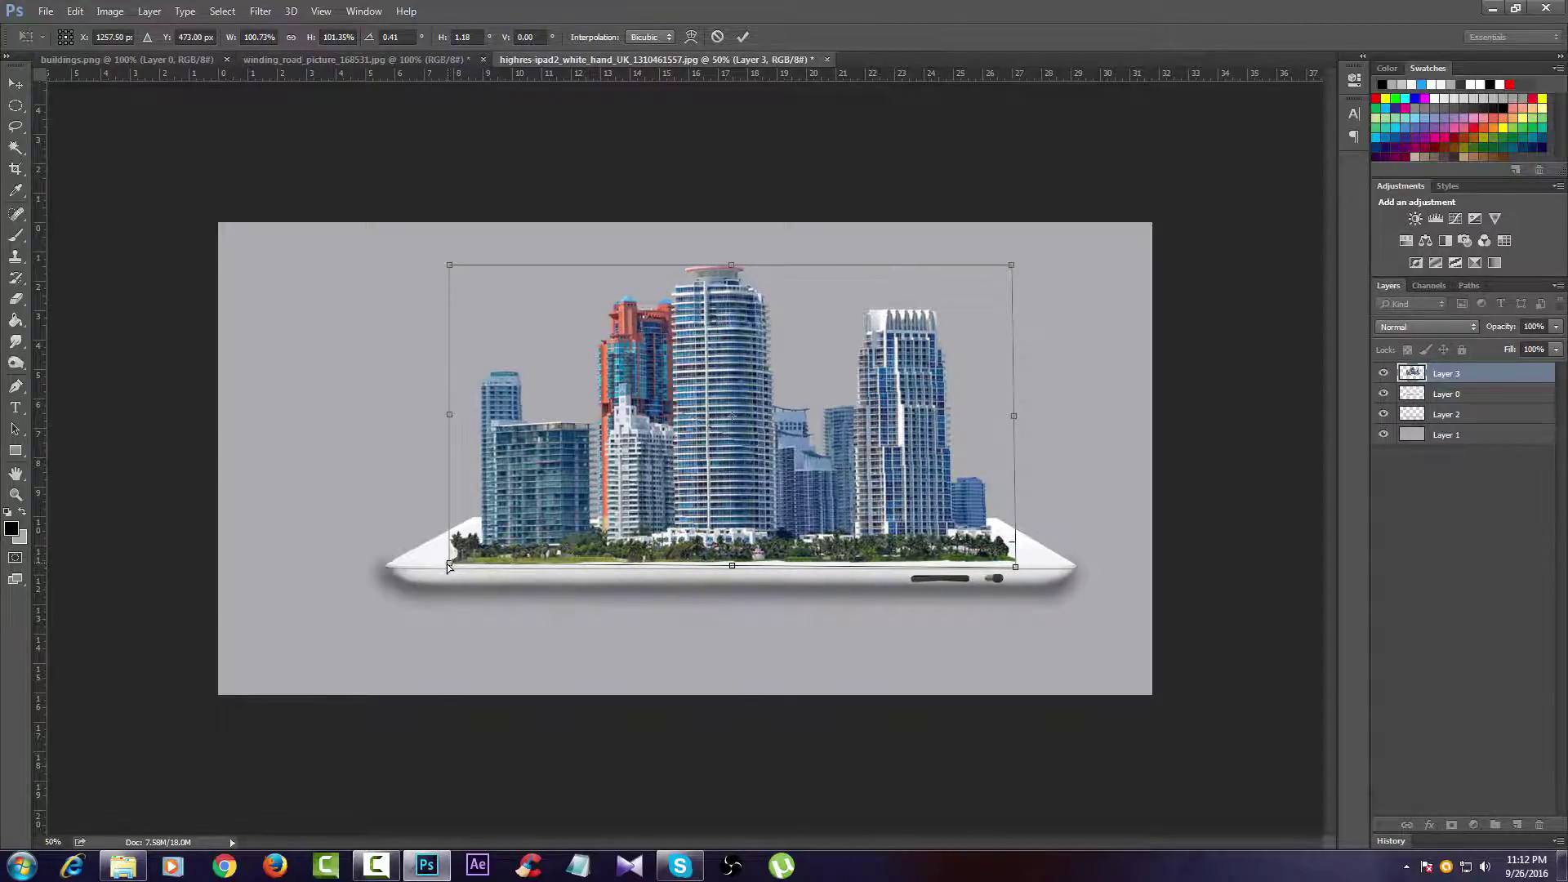
{"action": "left_click_drag", "start_coordinate": [448, 565], "coordinate": [452, 565]}
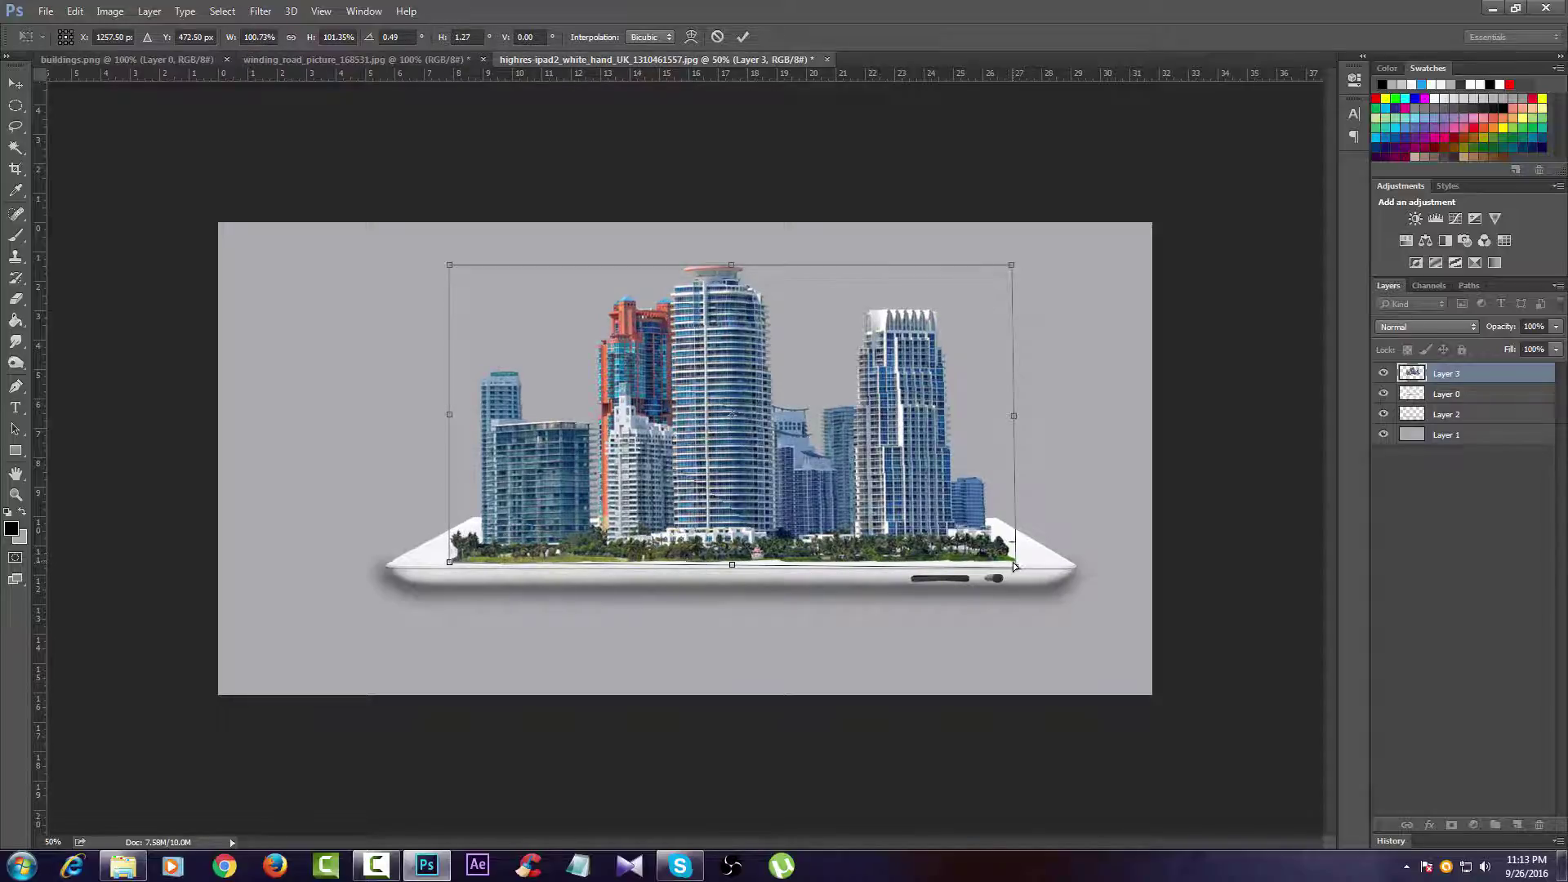
{"action": "left_click_drag", "start_coordinate": [1016, 565], "coordinate": [1011, 563]}
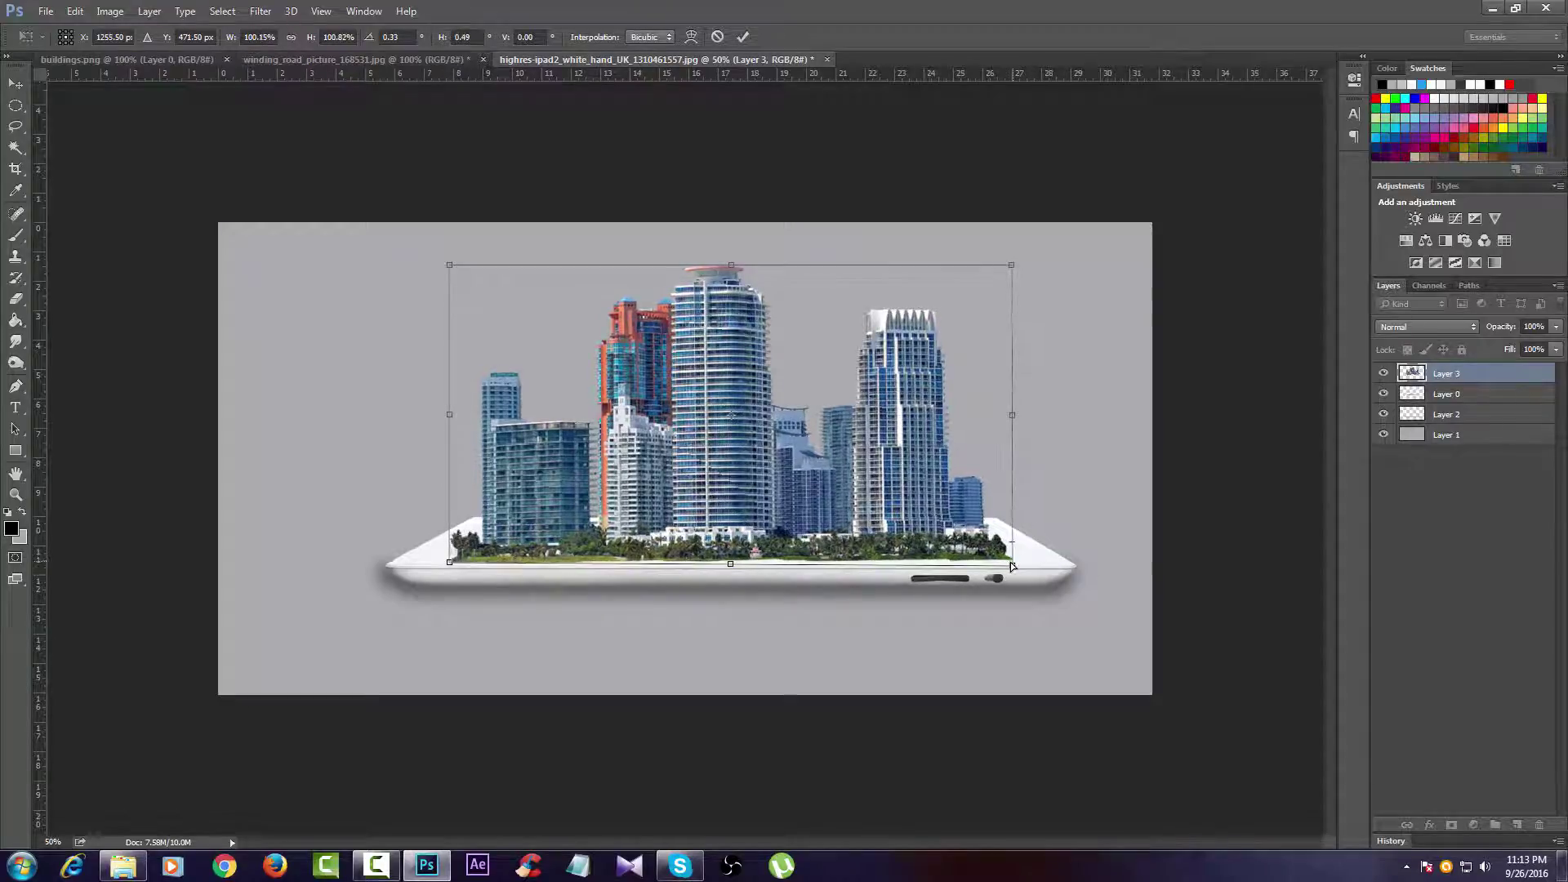
{"action": "left_click", "coordinate": [742, 37]}
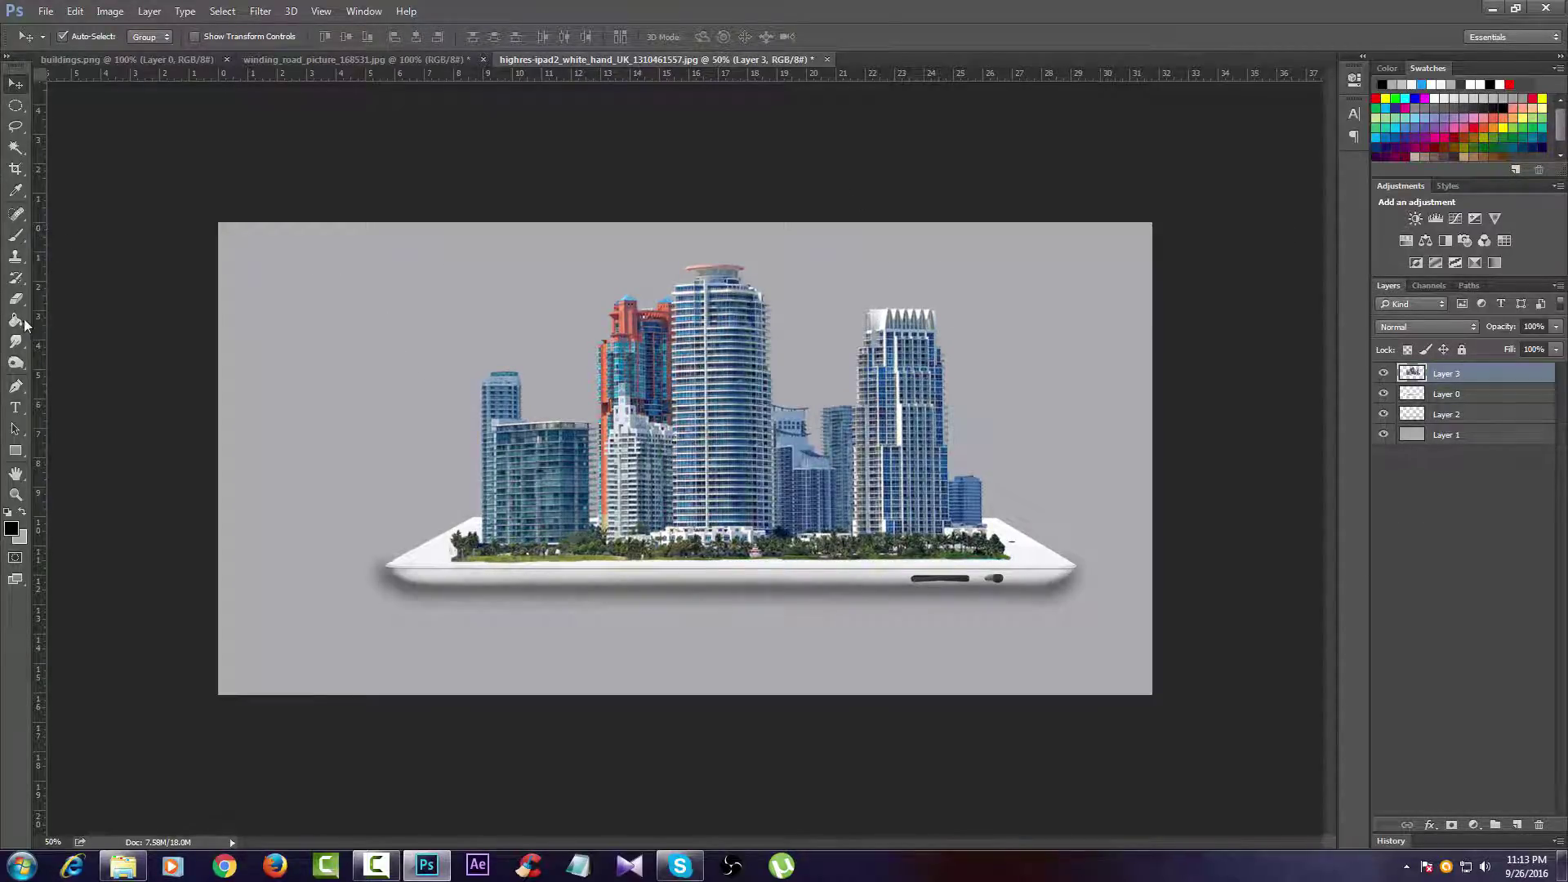
{"action": "left_click", "coordinate": [15, 169]}
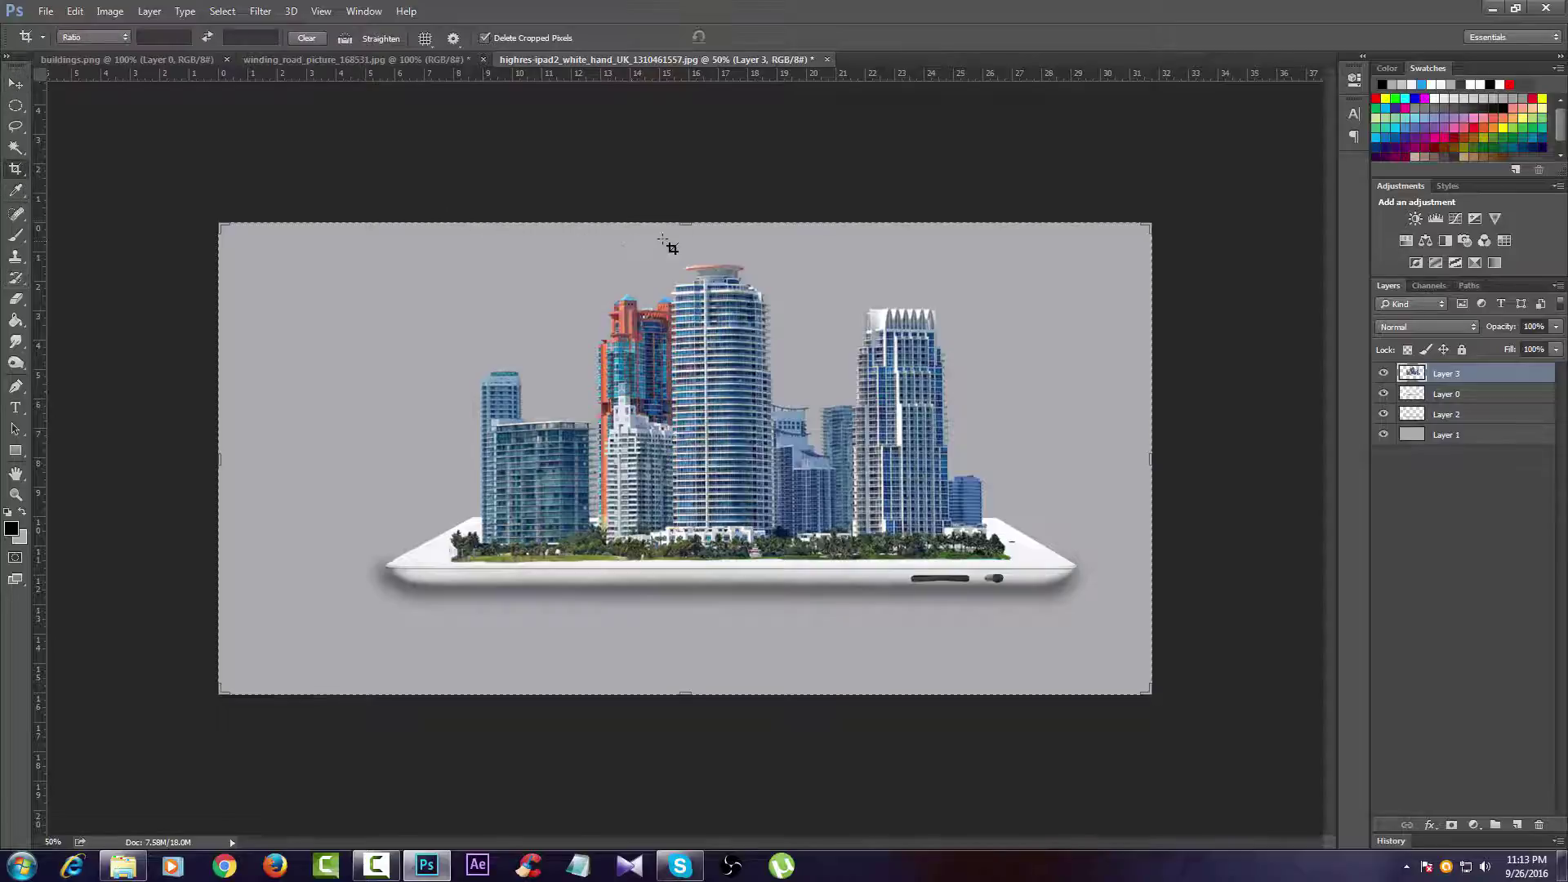
Step: Crop the canvas outward, extending it upward and to the left
{"action": "left_click_drag", "start_coordinate": [688, 218], "coordinate": [692, 186]}
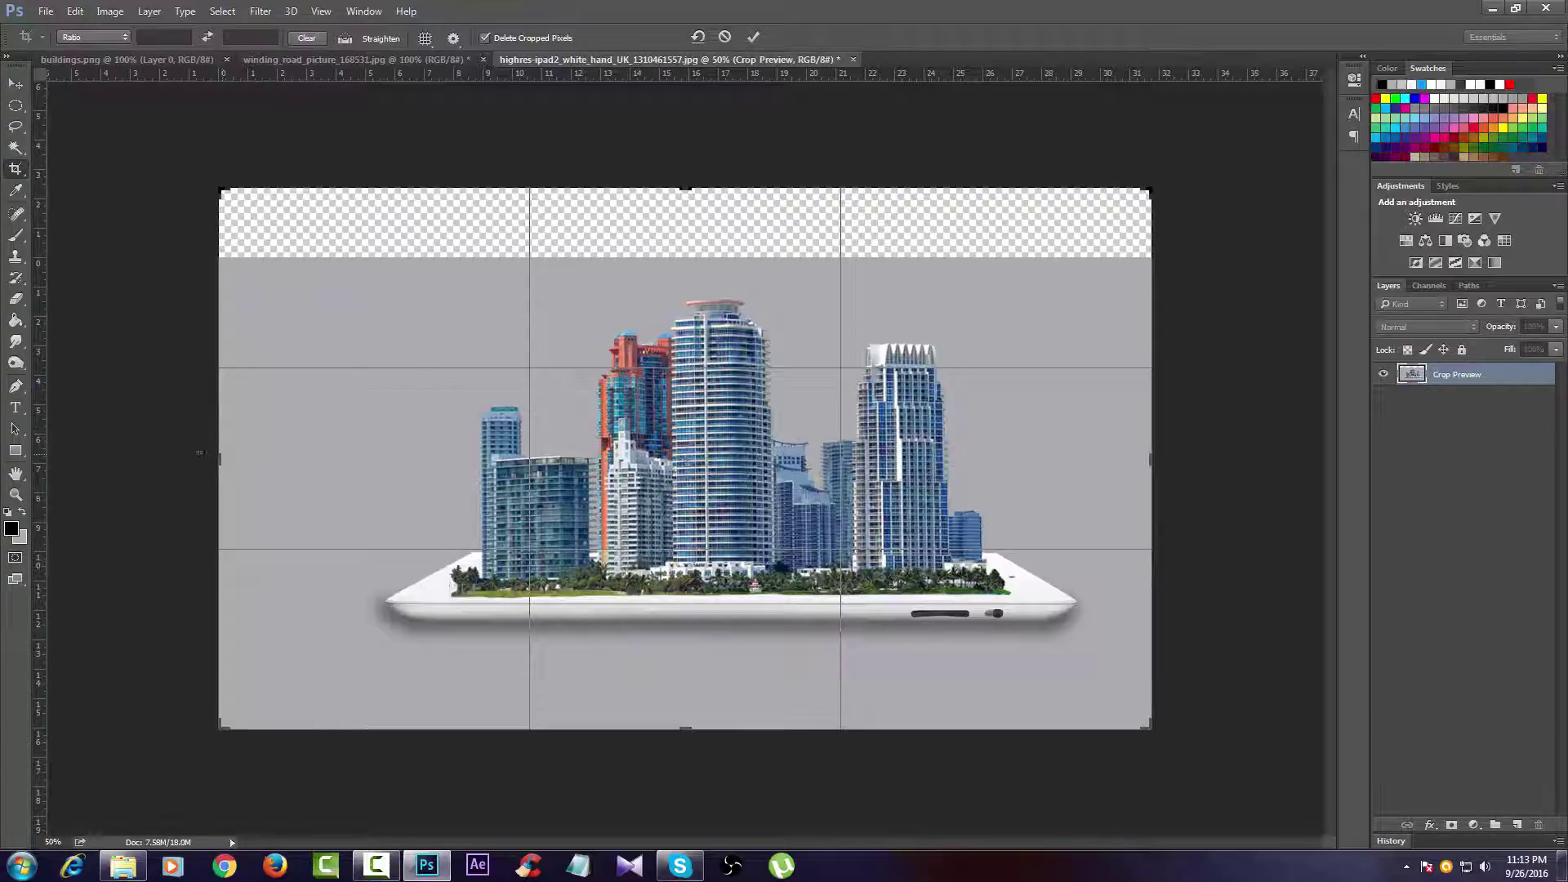
{"action": "left_click_drag", "start_coordinate": [199, 452], "coordinate": [184, 453]}
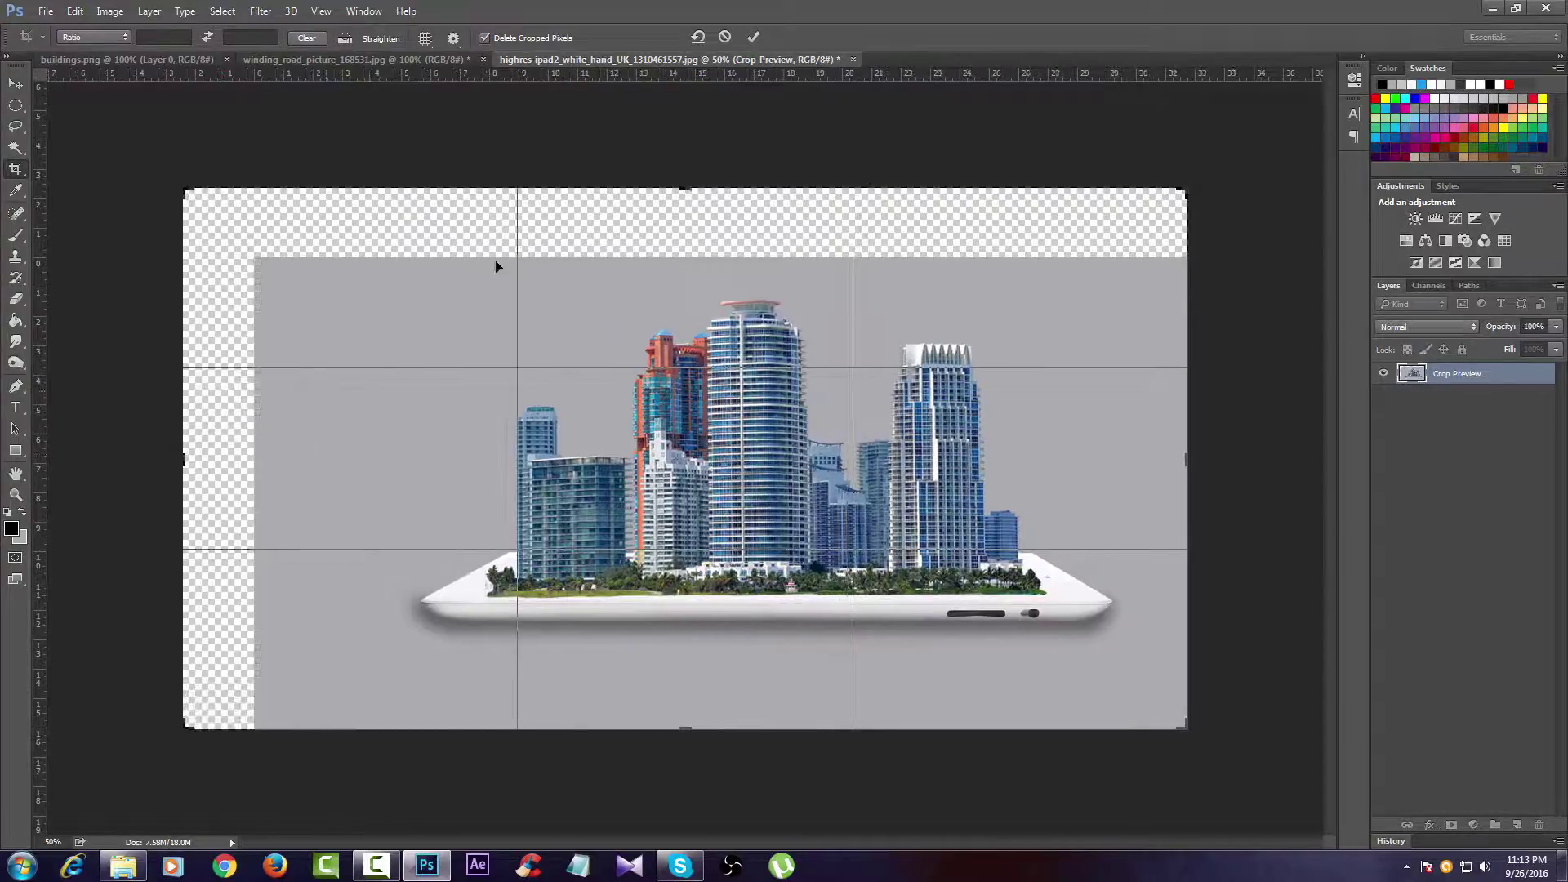
{"action": "left_click", "coordinate": [752, 36]}
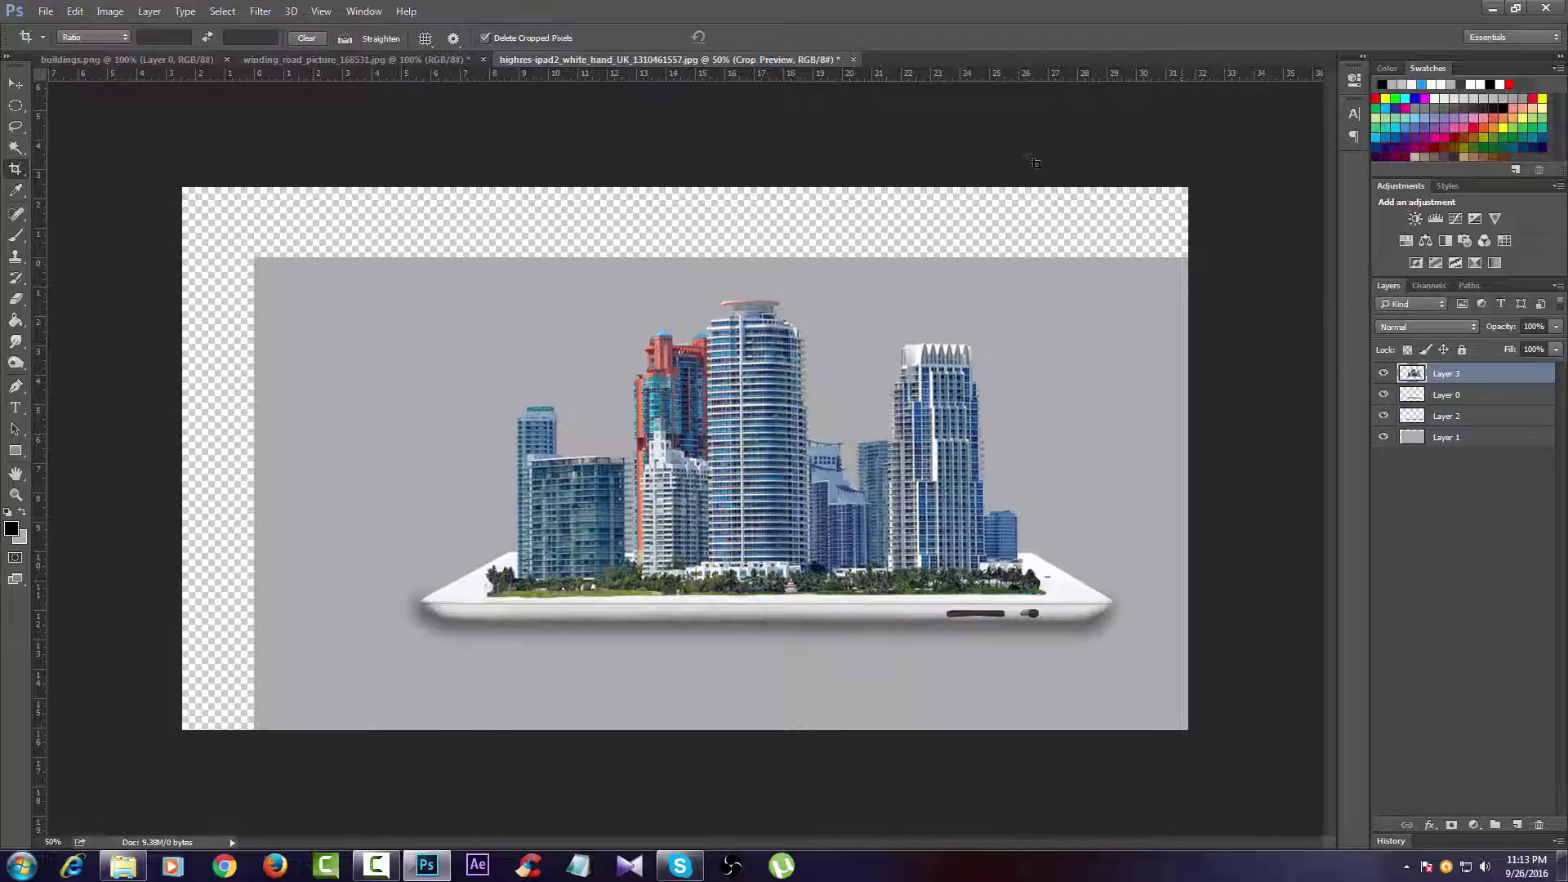
Step: Stretch the grey background Layer 1 to fill the enlarged canvas
{"action": "left_click", "coordinate": [1447, 438]}
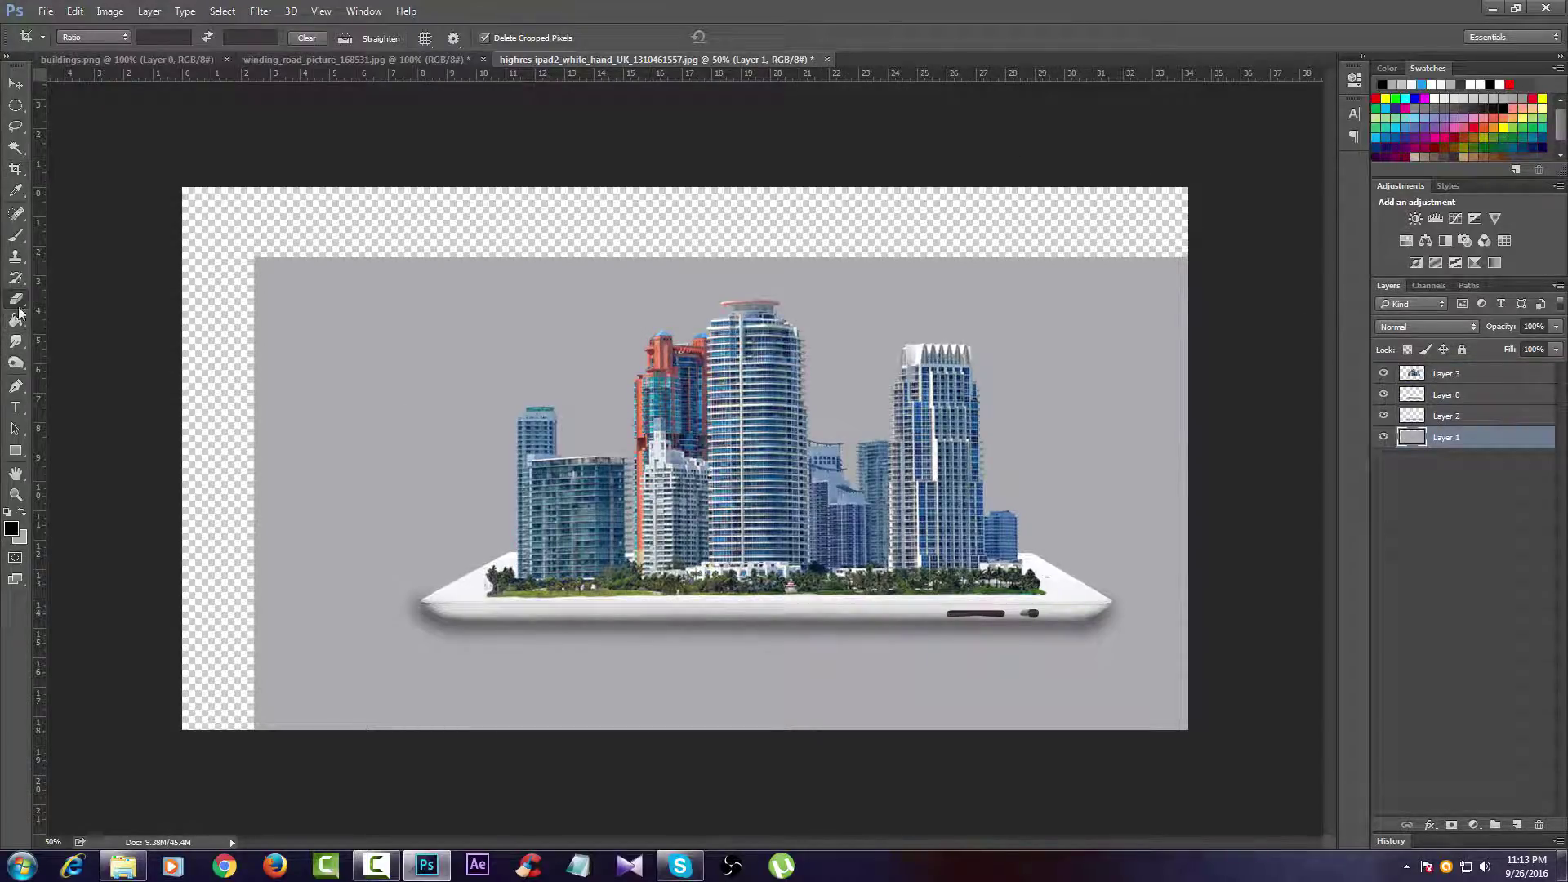
{"action": "left_click", "coordinate": [15, 299]}
{"action": "left_click", "coordinate": [22, 512]}
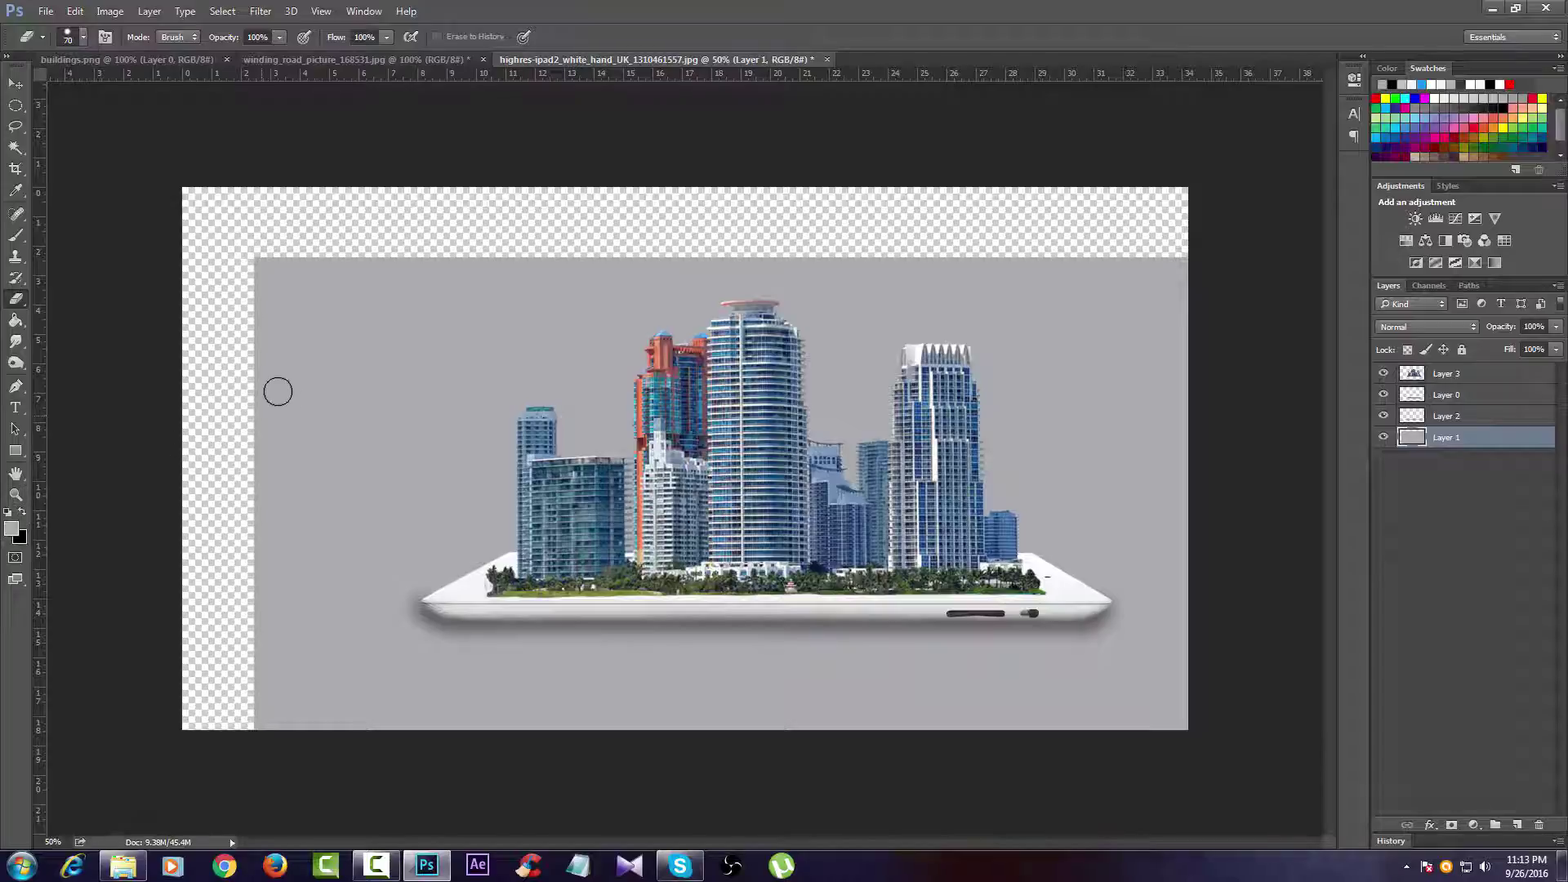
{"action": "left_click", "coordinate": [24, 320]}
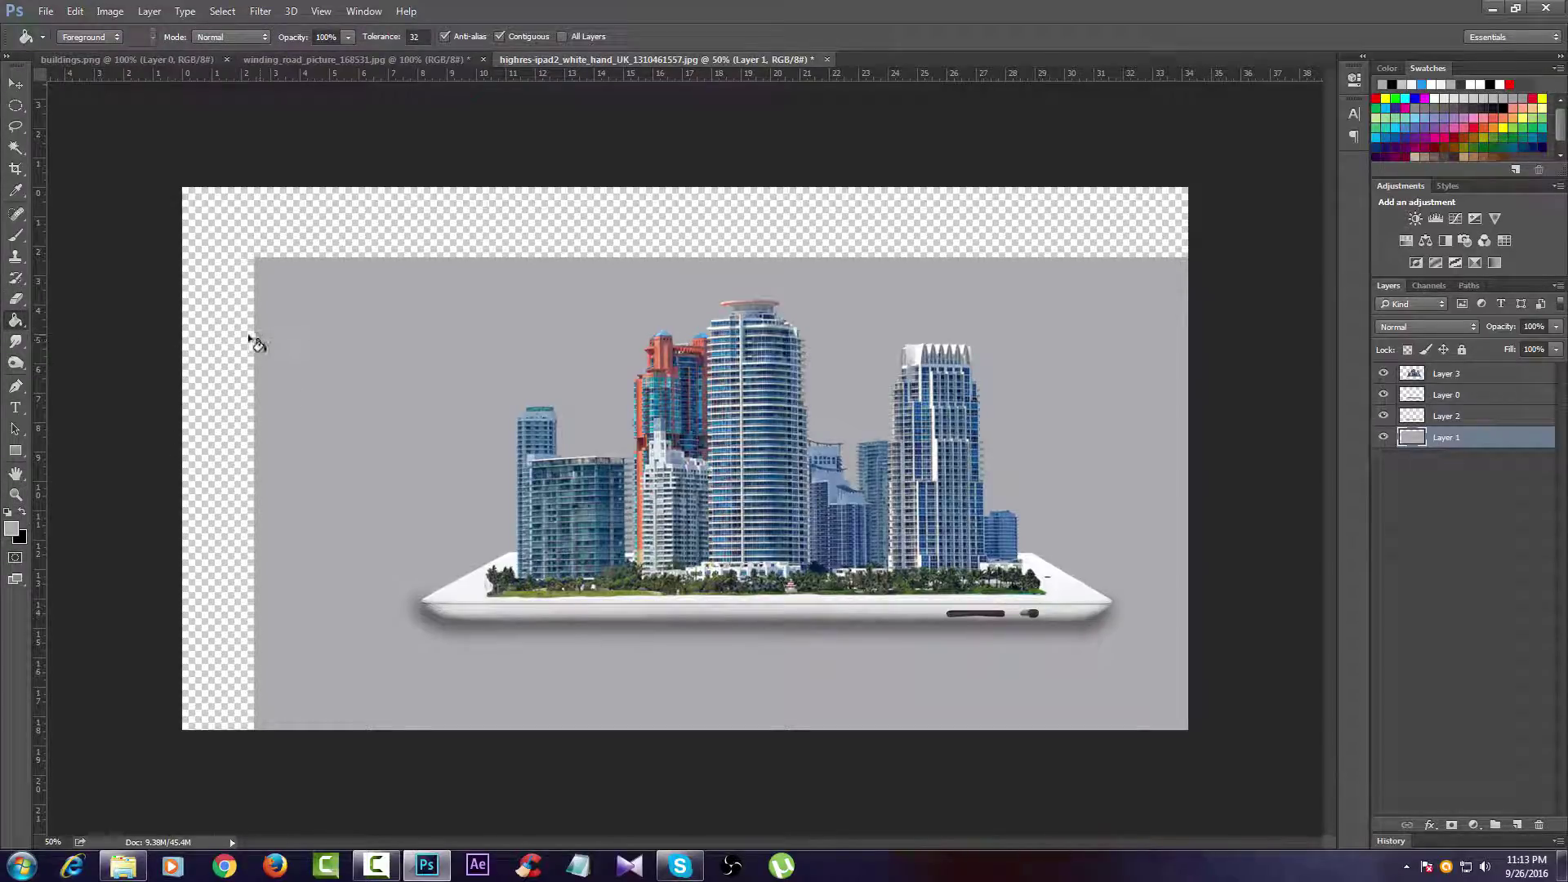
{"action": "key", "text": "v"}
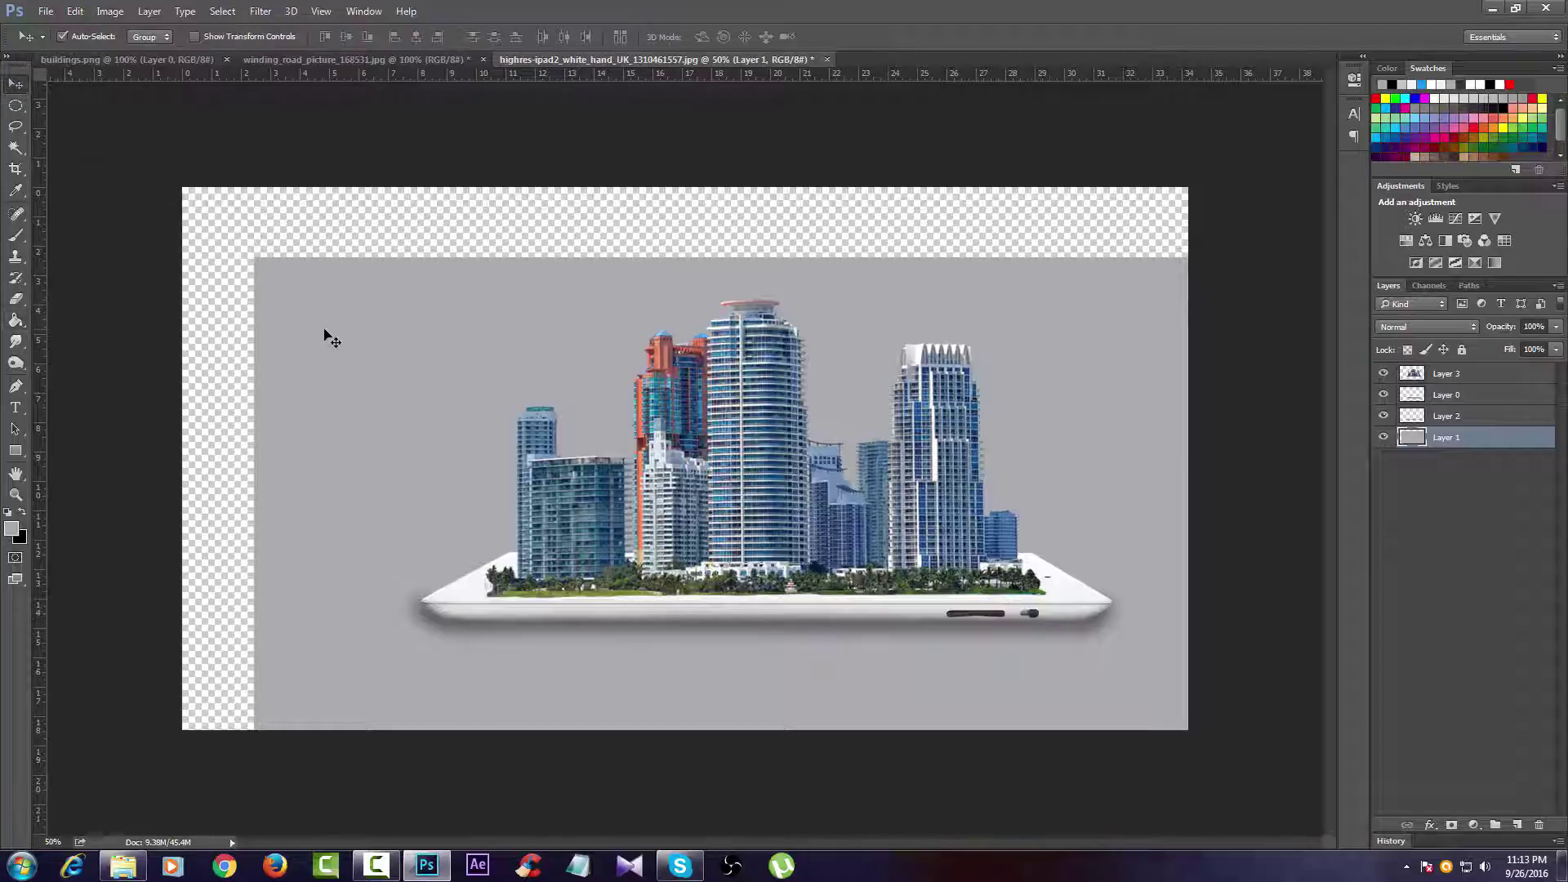
{"action": "key", "text": "ctrl+t"}
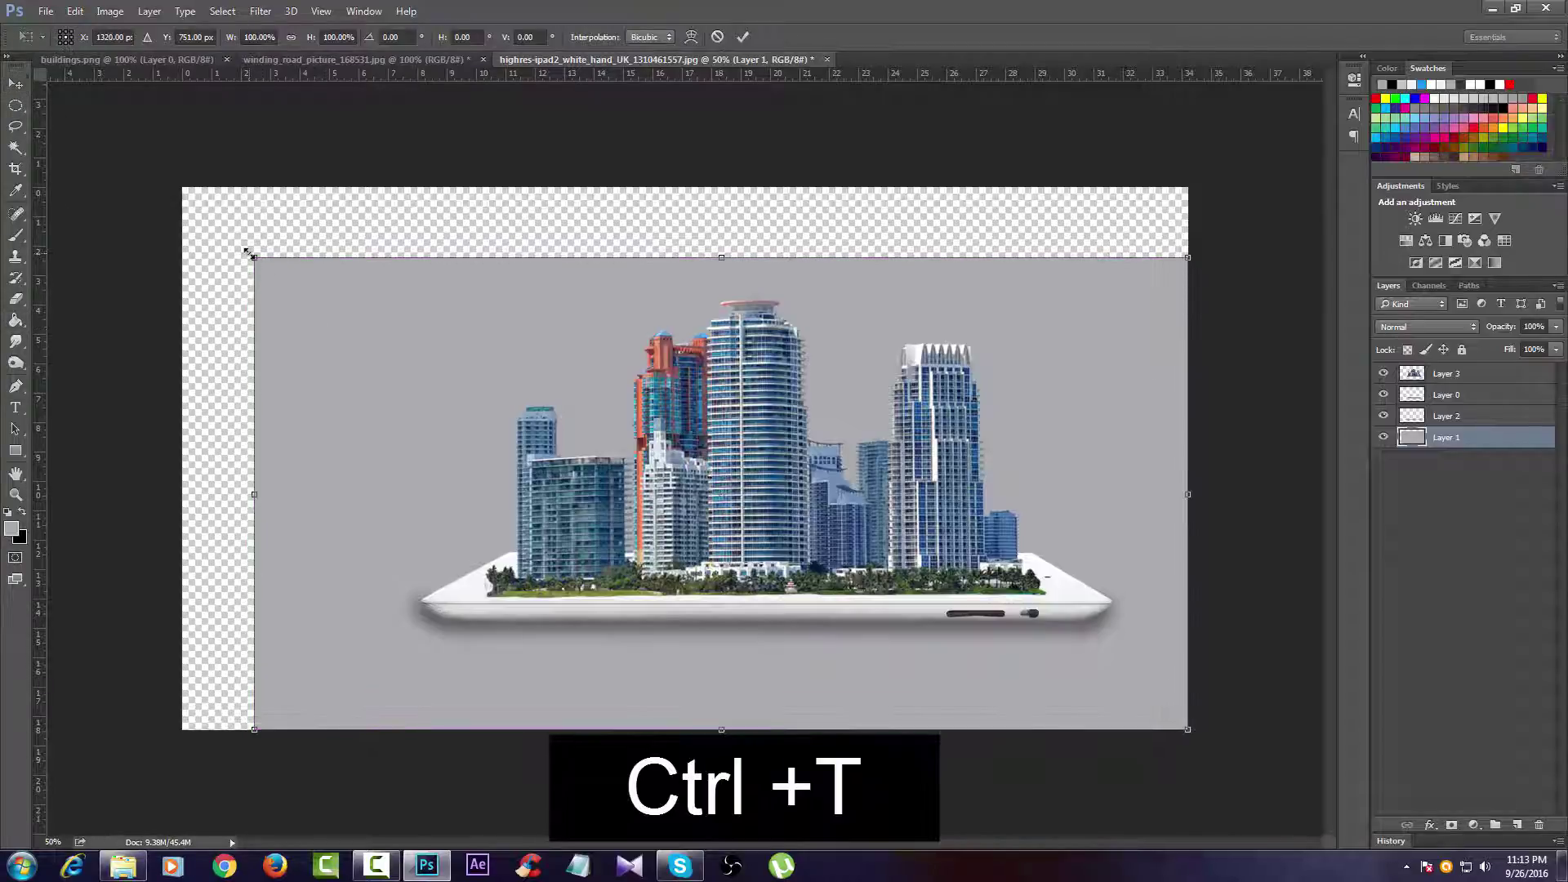
{"action": "mouse_move", "coordinate": [240, 247]}
{"action": "left_mouse_down"}
{"action": "mouse_move", "coordinate": [164, 187]}
{"action": "mouse_move", "coordinate": [182, 187]}
{"action": "left_mouse_up"}
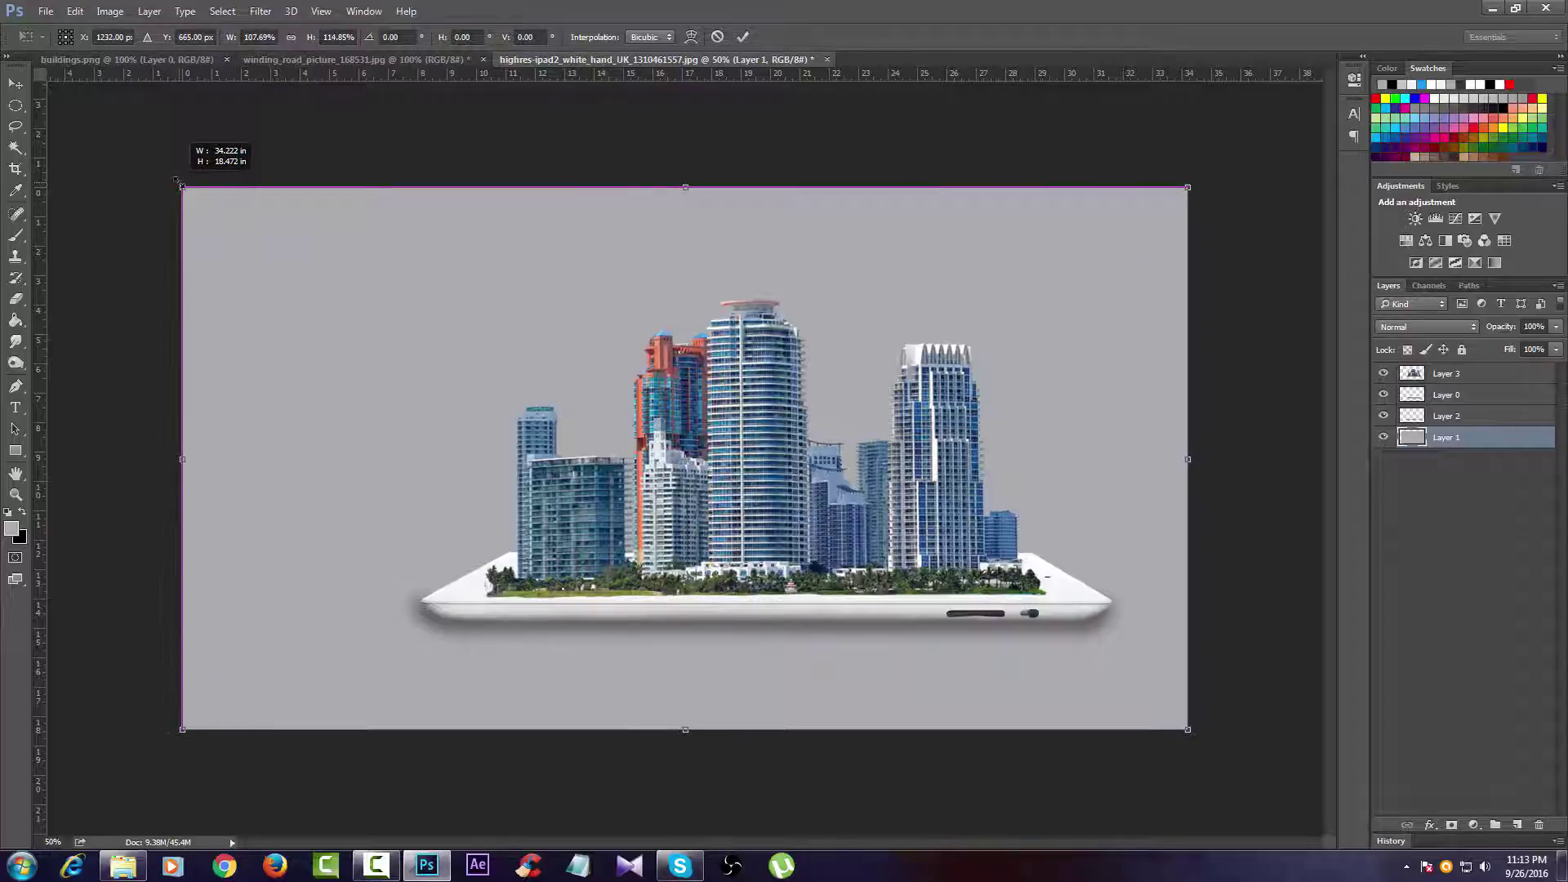
{"action": "left_click", "coordinate": [742, 37]}
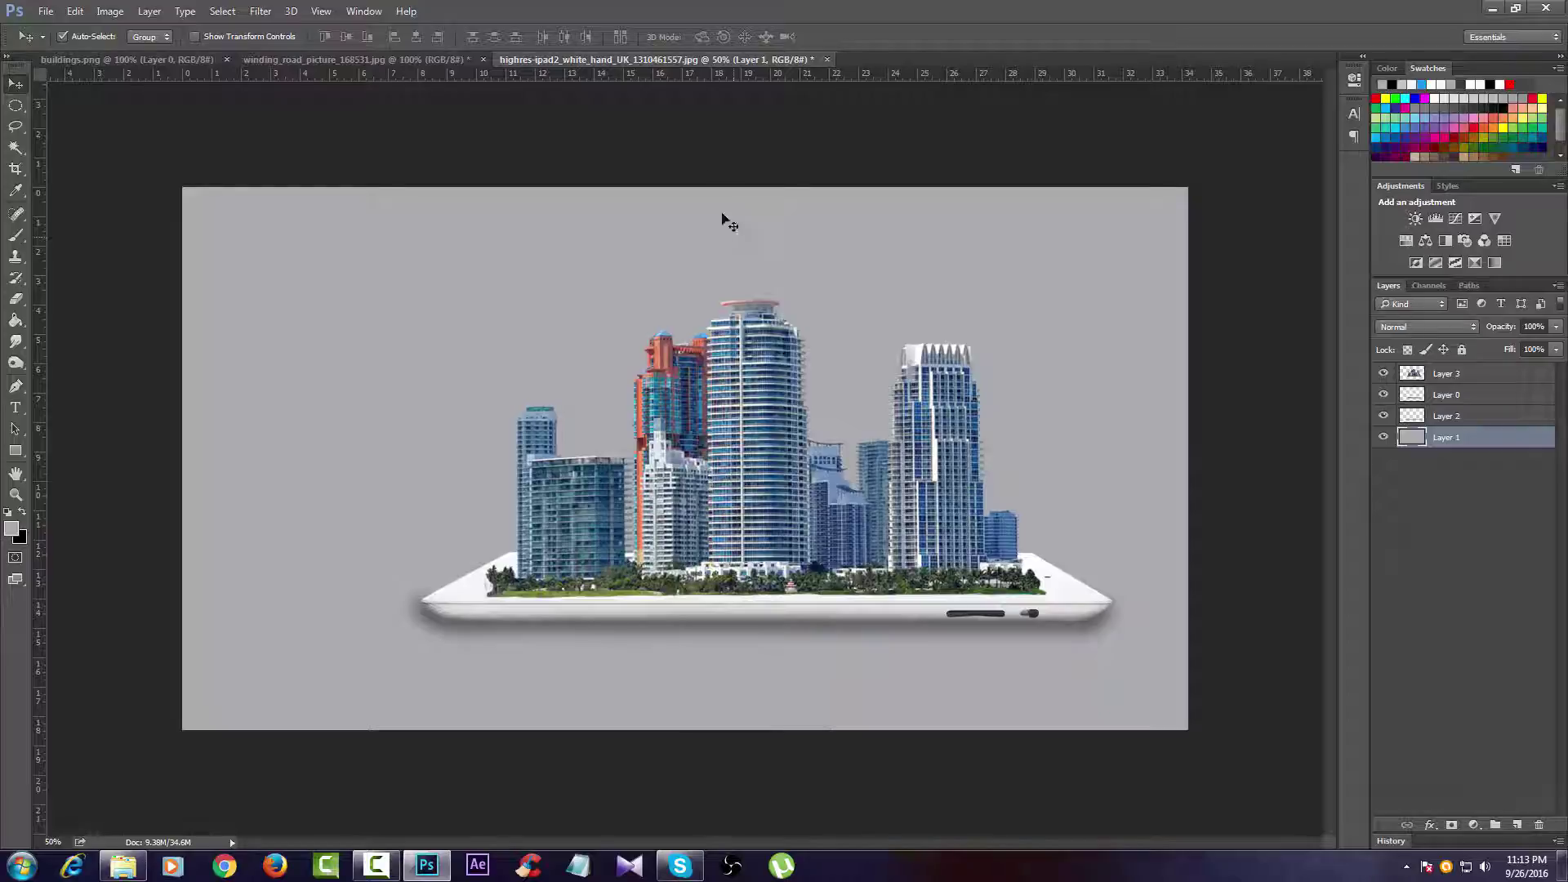
Step: In winding_road, Magic Wand both white areas, unlock Background and delete them
{"action": "left_click", "coordinate": [292, 58]}
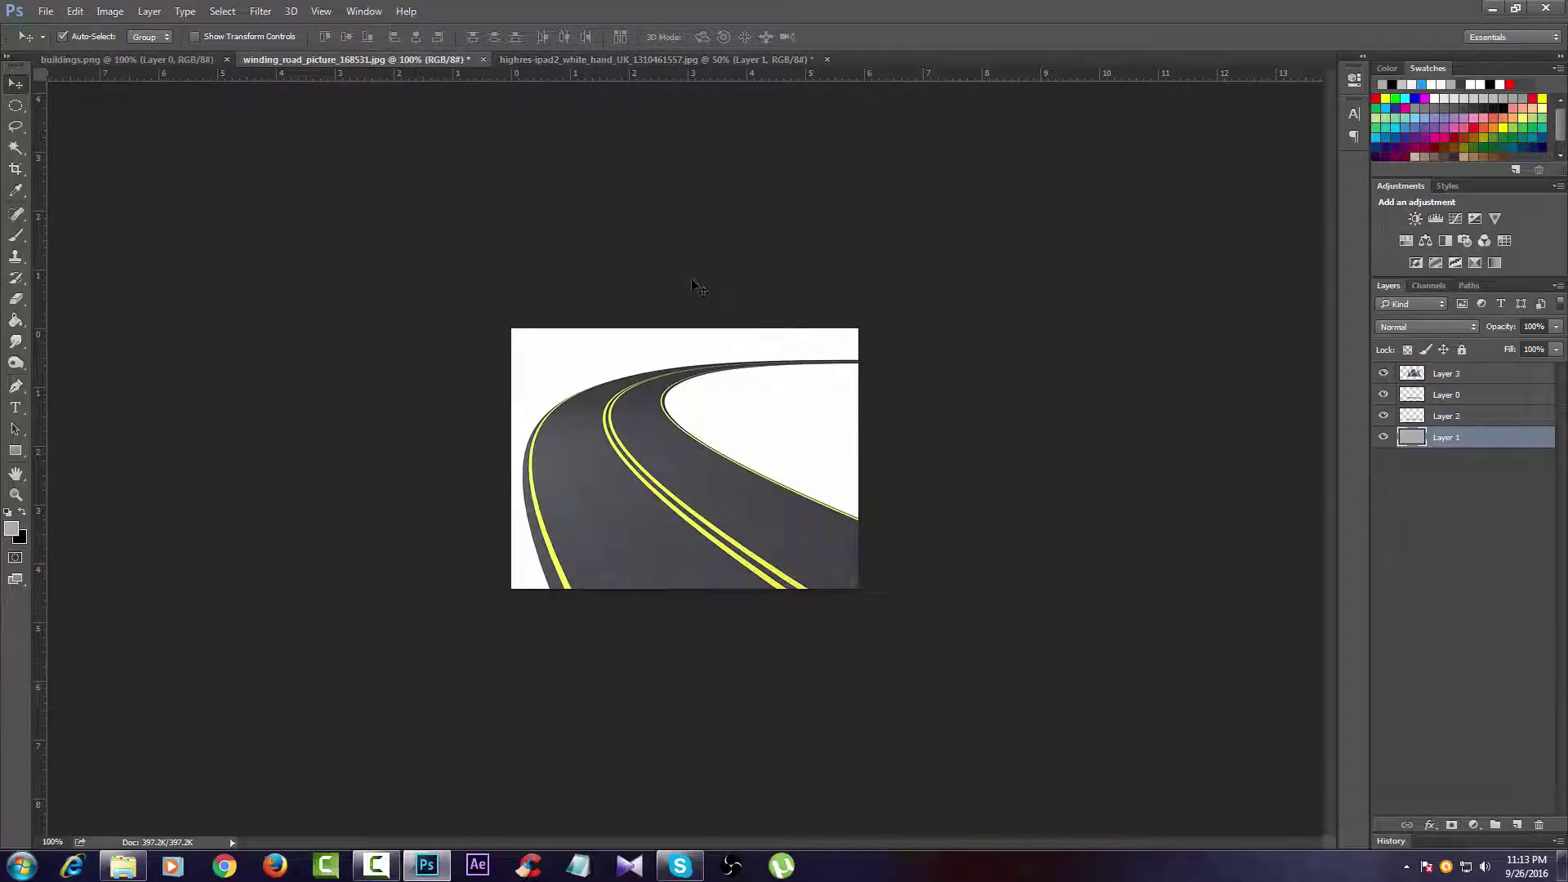
{"action": "left_click", "coordinate": [16, 147]}
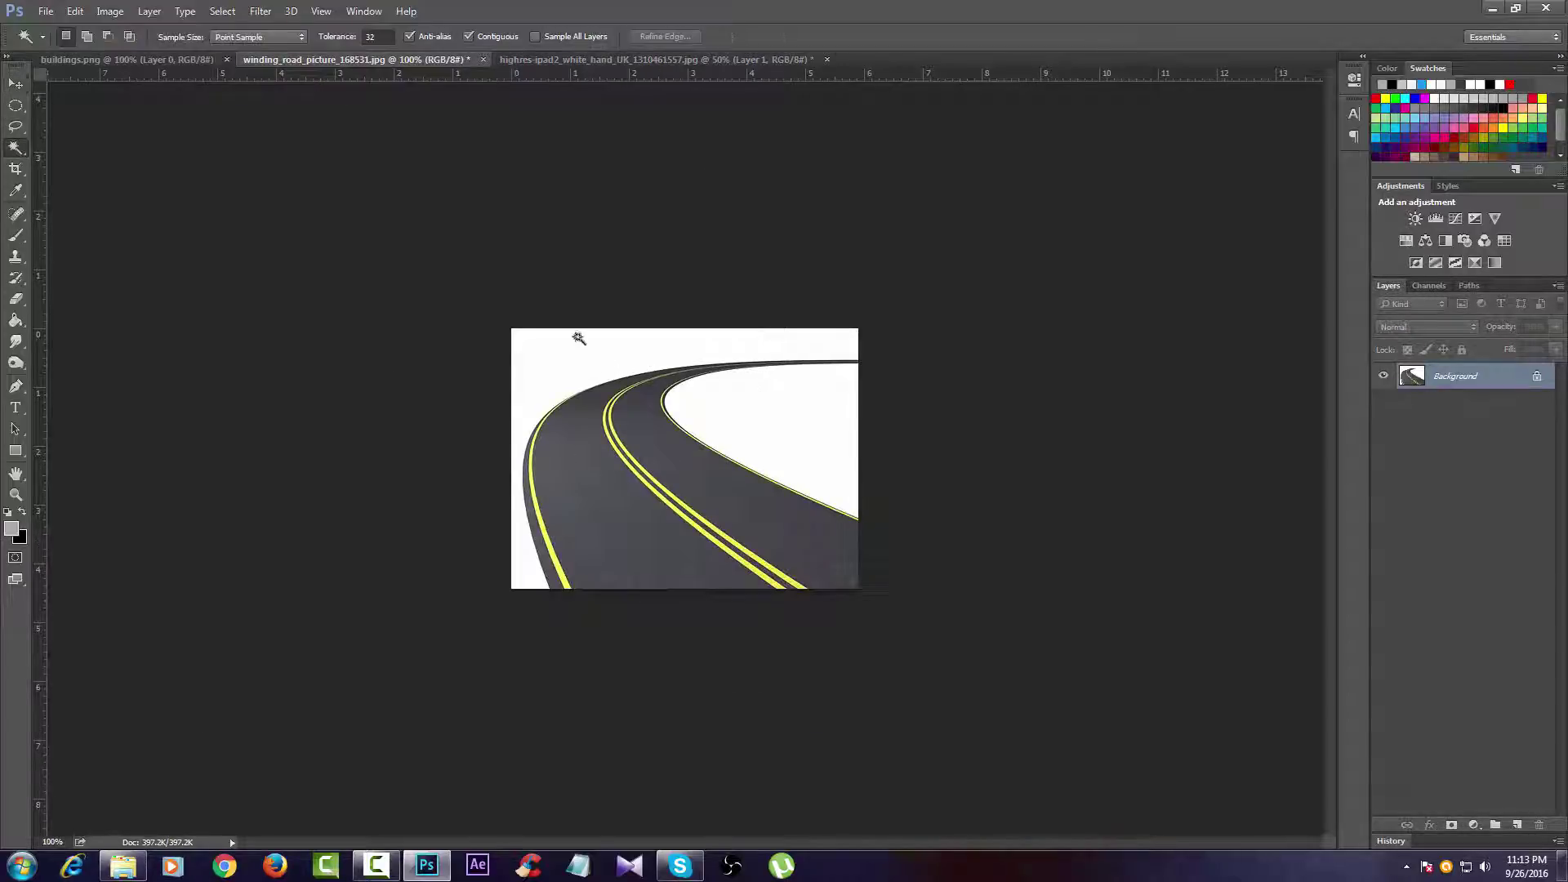
{"action": "left_click", "coordinate": [772, 433]}
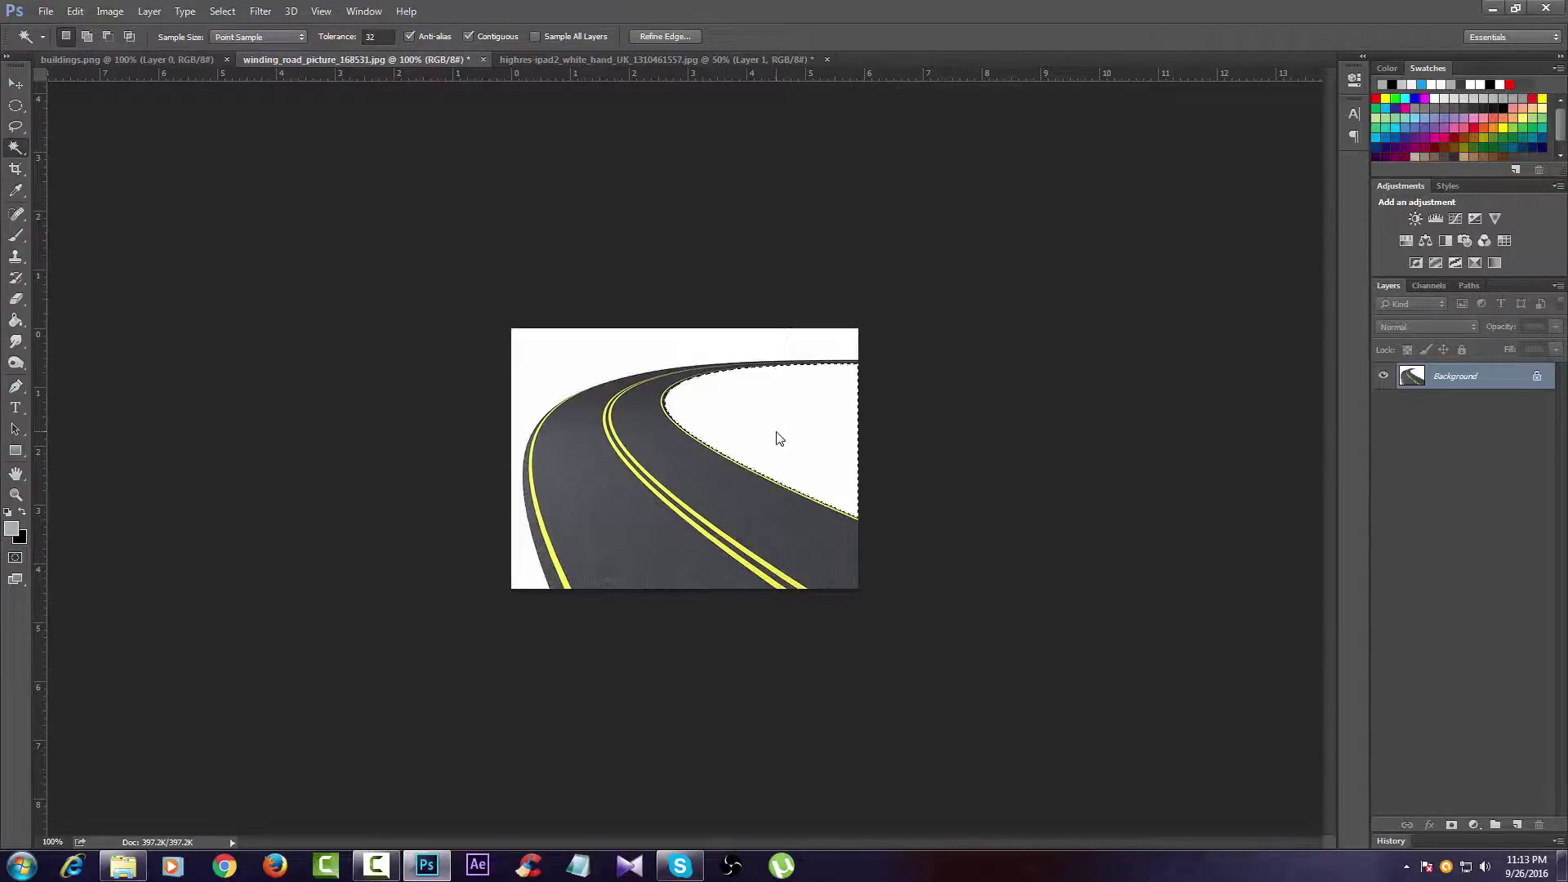
{"action": "left_click", "coordinate": [605, 361], "text": "shift"}
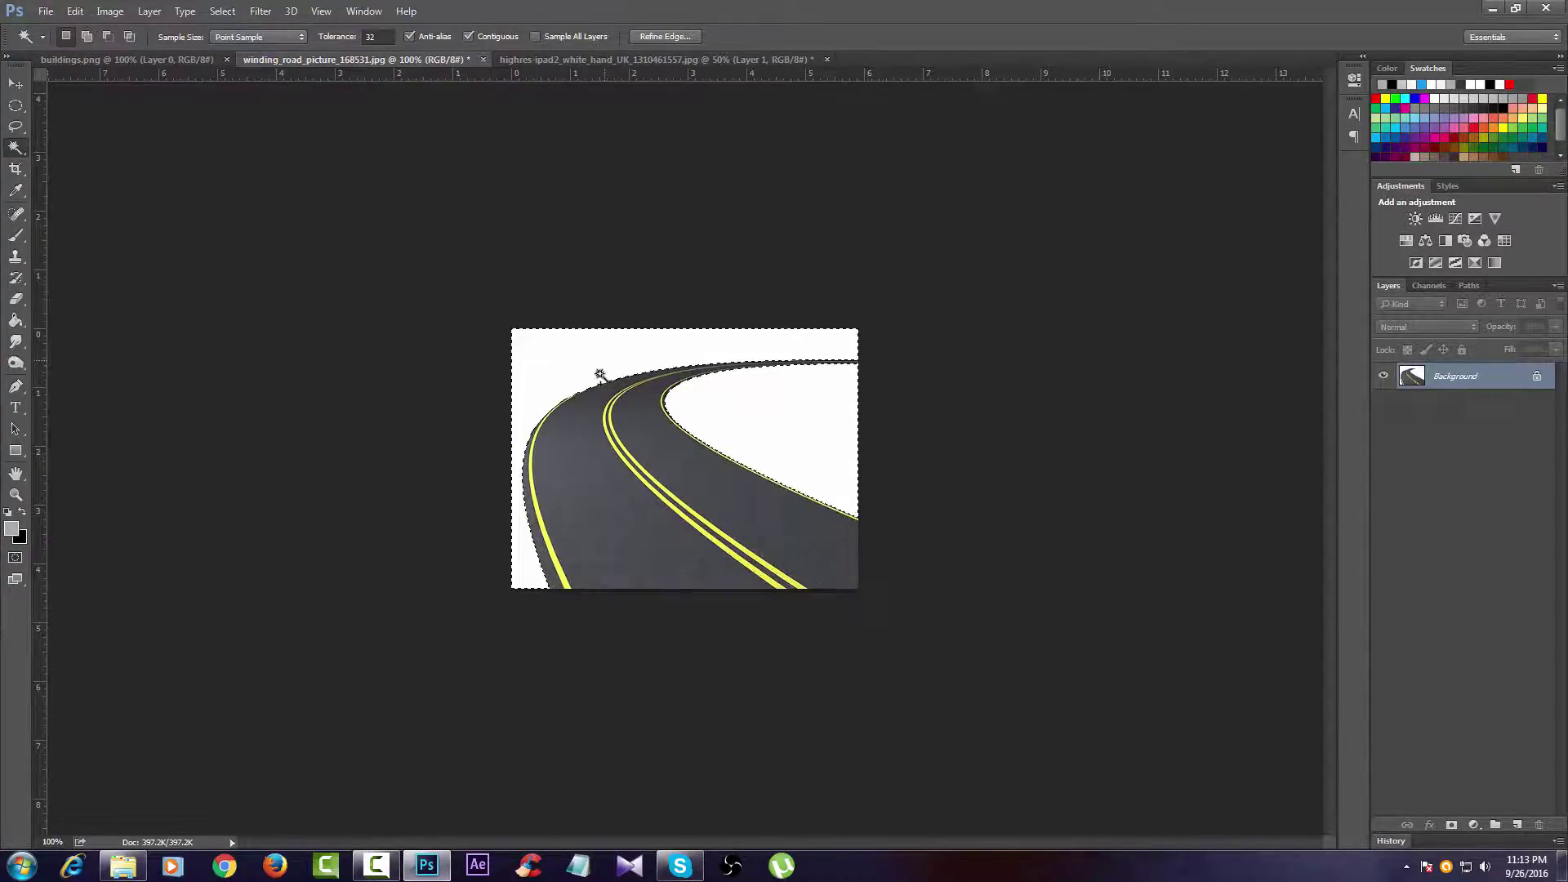
{"action": "left_click", "coordinate": [1536, 376]}
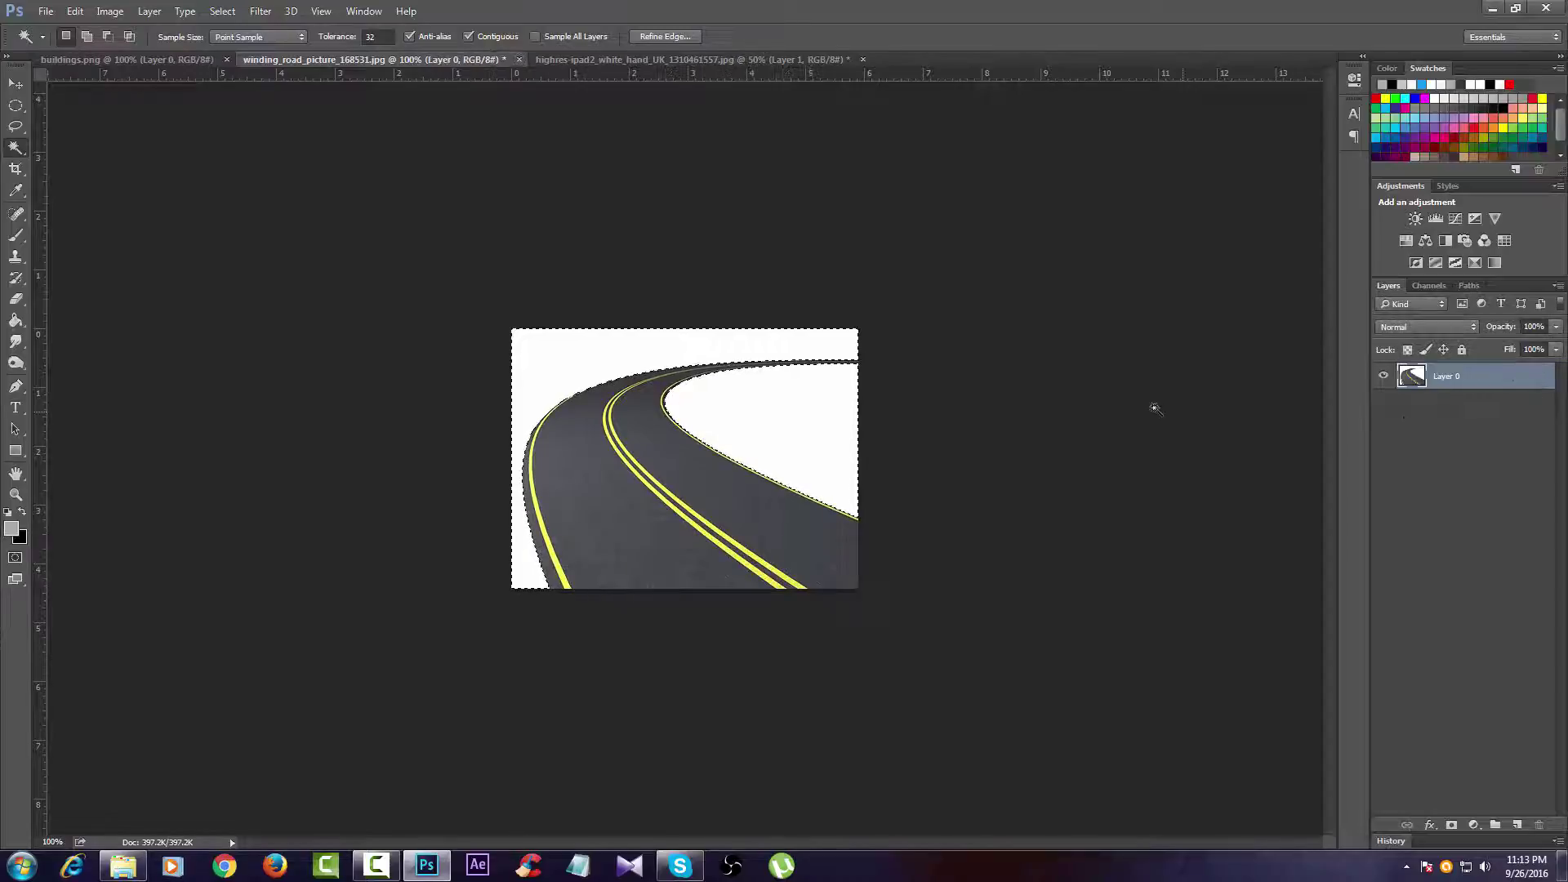
{"action": "key", "text": "Delete"}
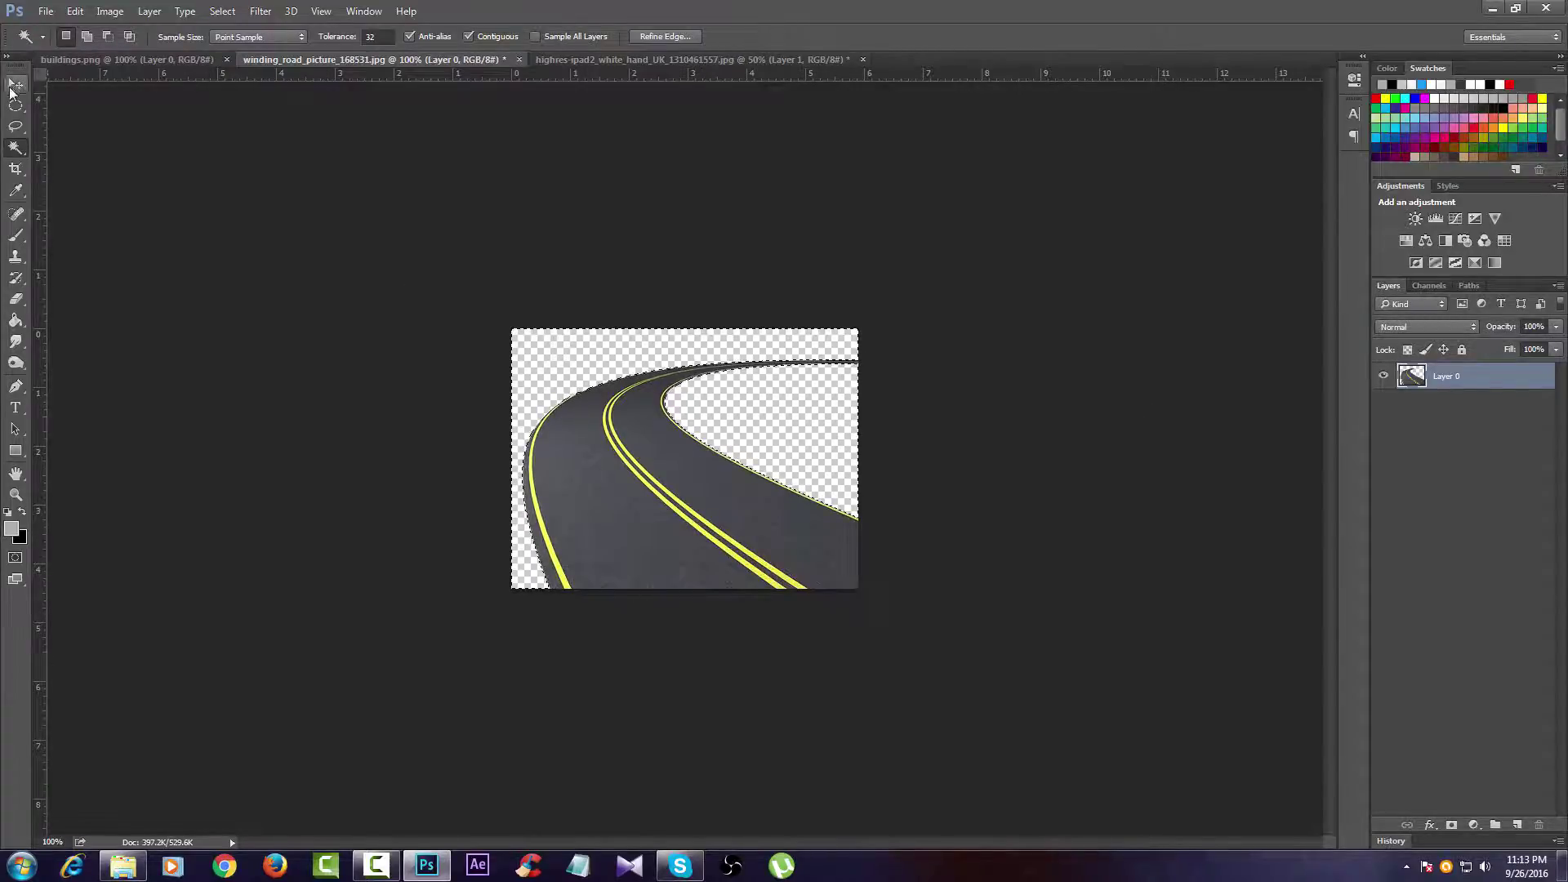
Step: Deselect and drag the cut-out road toward the iPad document tab
{"action": "left_click", "coordinate": [12, 86]}
{"action": "key", "text": "ctrl+d"}
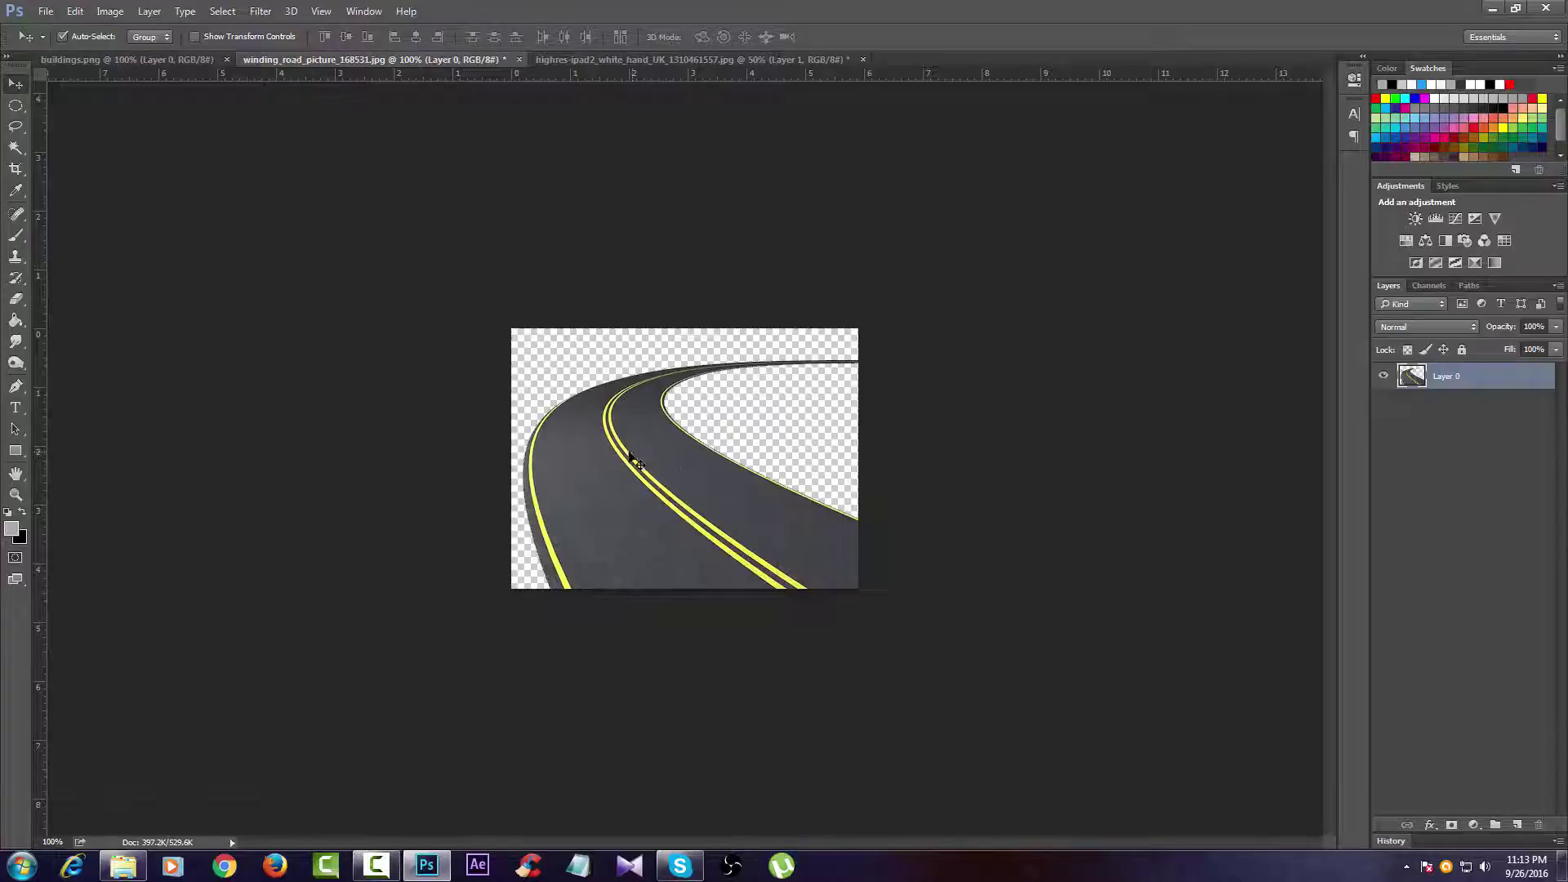
{"action": "mouse_move", "coordinate": [630, 457]}
{"action": "left_mouse_down"}
{"action": "mouse_move", "coordinate": [314, 101]}
{"action": "mouse_move", "coordinate": [595, 64]}
{"action": "left_mouse_up"}
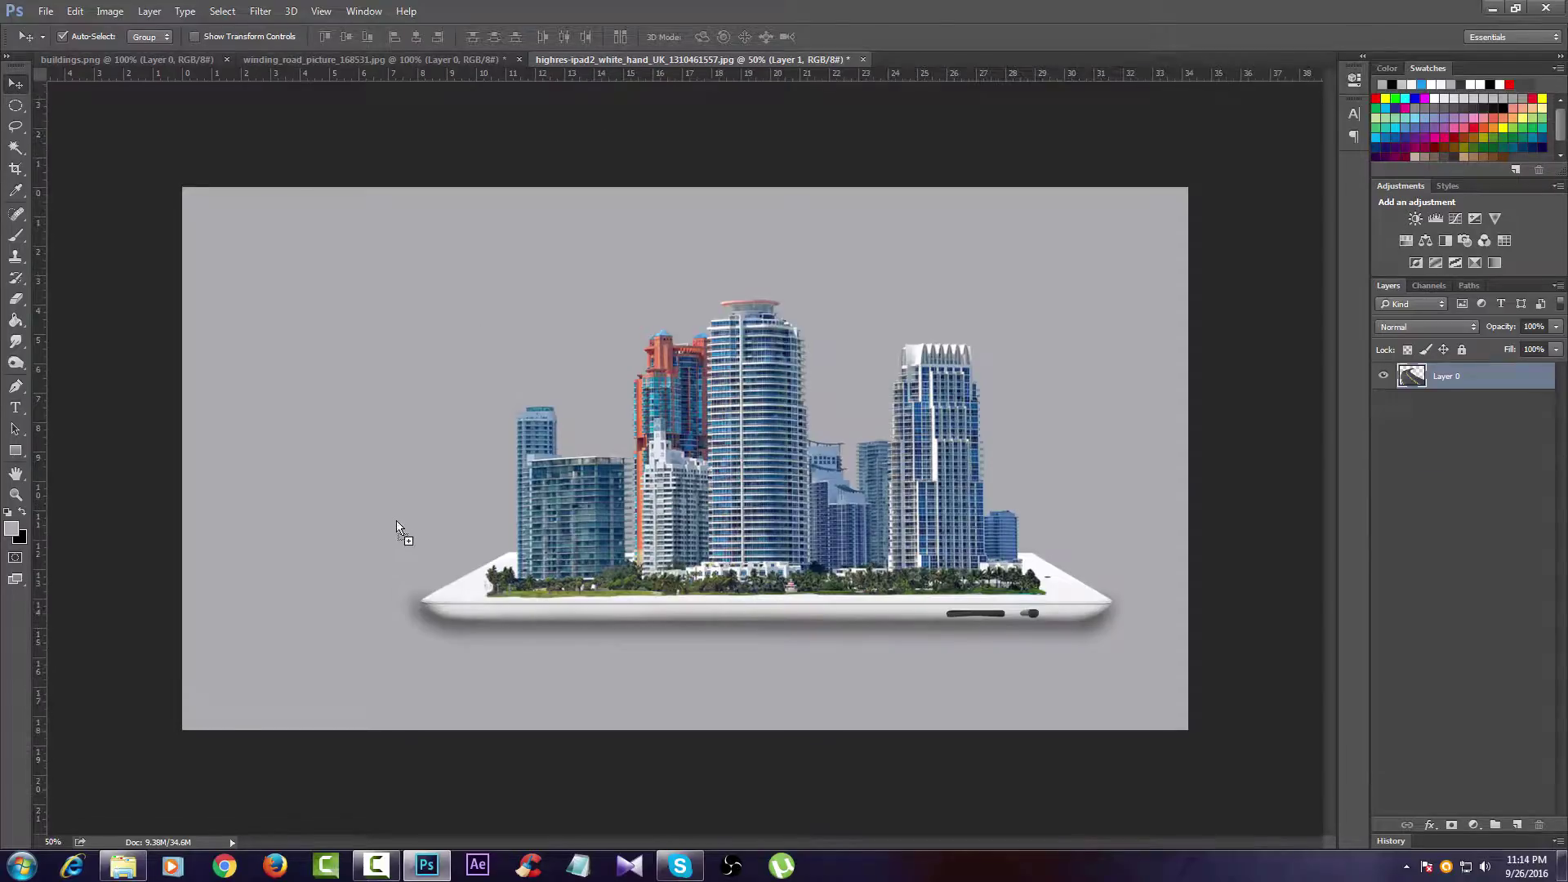
Step: Drop the winding road into the tablet composition, left of the tablet
{"action": "mouse_move", "coordinate": [595, 64]}
{"action": "left_mouse_down"}
{"action": "mouse_move", "coordinate": [398, 523]}
{"action": "mouse_move", "coordinate": [231, 665]}
{"action": "left_mouse_up"}
{"action": "left_click_drag", "start_coordinate": [309, 604], "coordinate": [359, 543]}
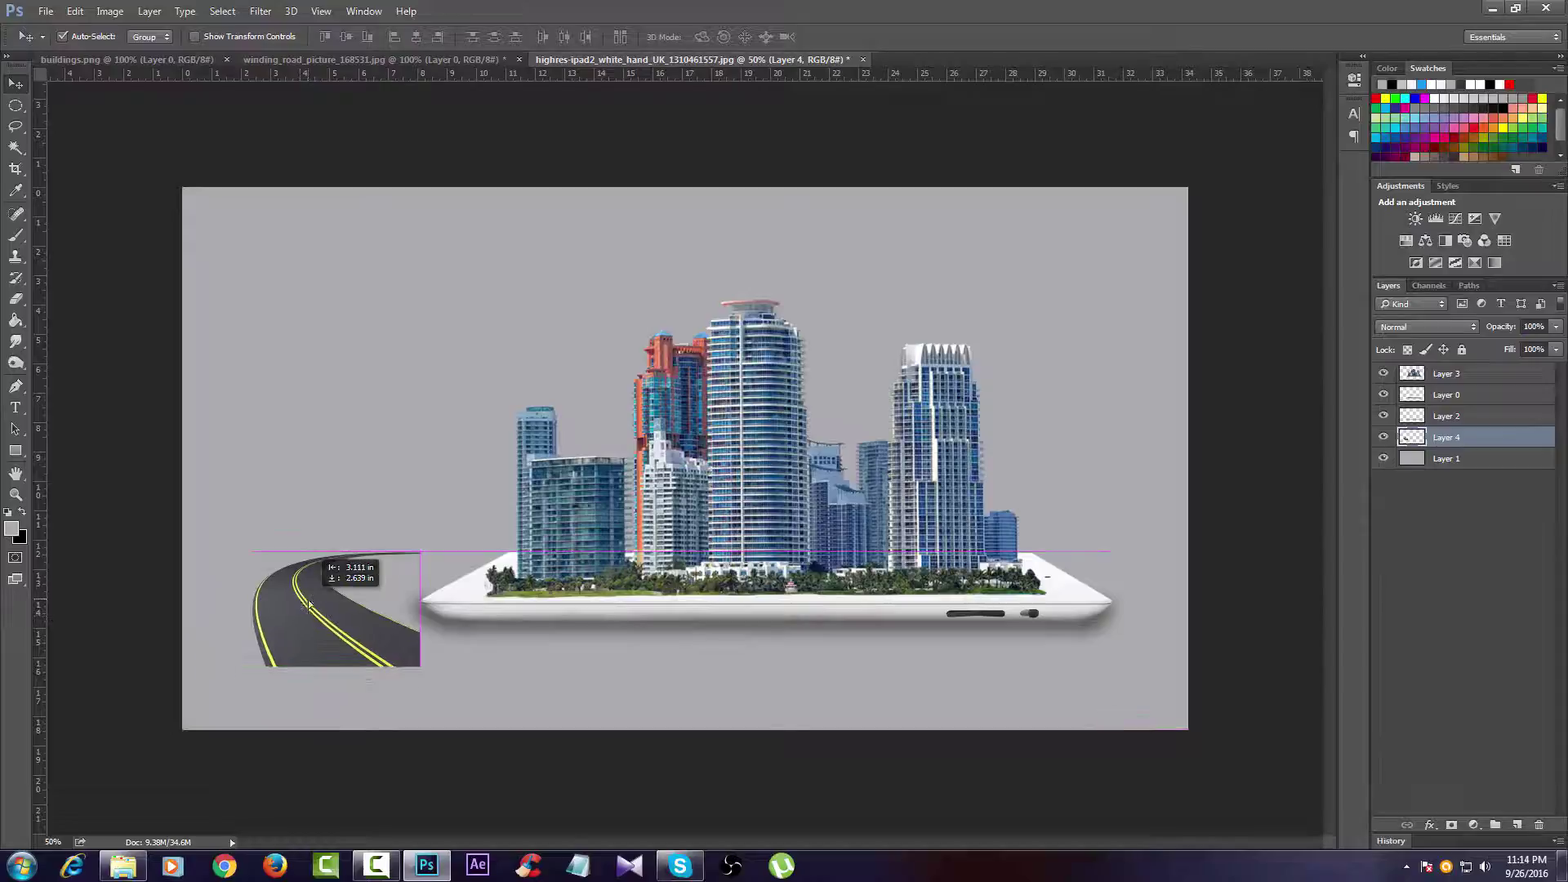
{"action": "key", "text": "ctrl+t"}
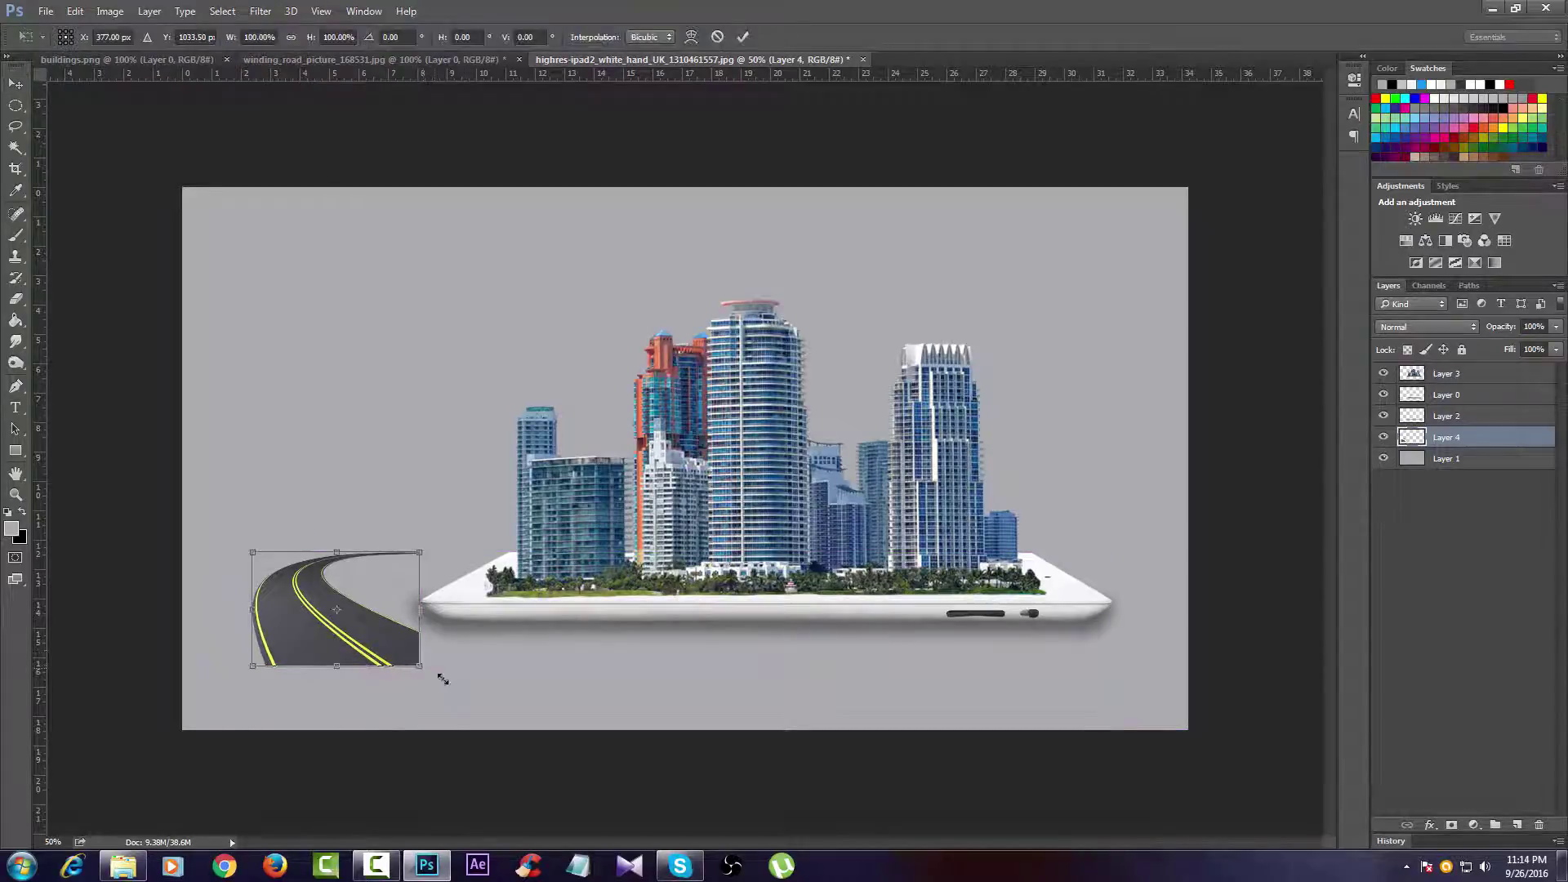
{"action": "left_click_drag", "start_coordinate": [443, 679], "coordinate": [526, 694]}
{"action": "key", "text": "Escape"}
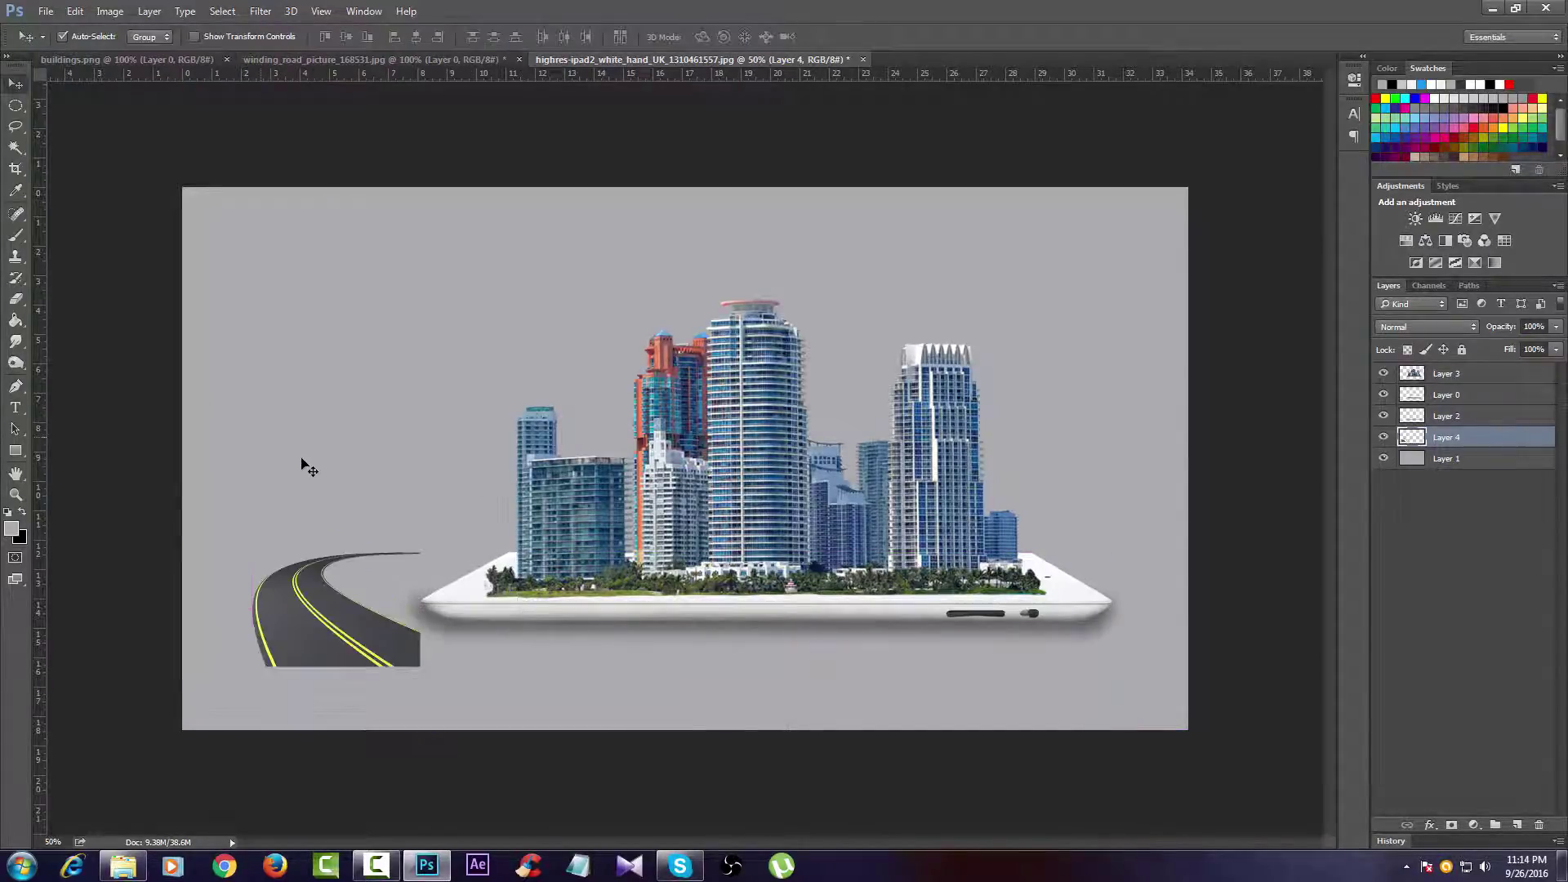
Step: Enlarge the road to about 228% and position it toward the tablet's lower left
{"action": "left_click", "coordinate": [413, 625]}
{"action": "key", "text": "ctrl+t"}
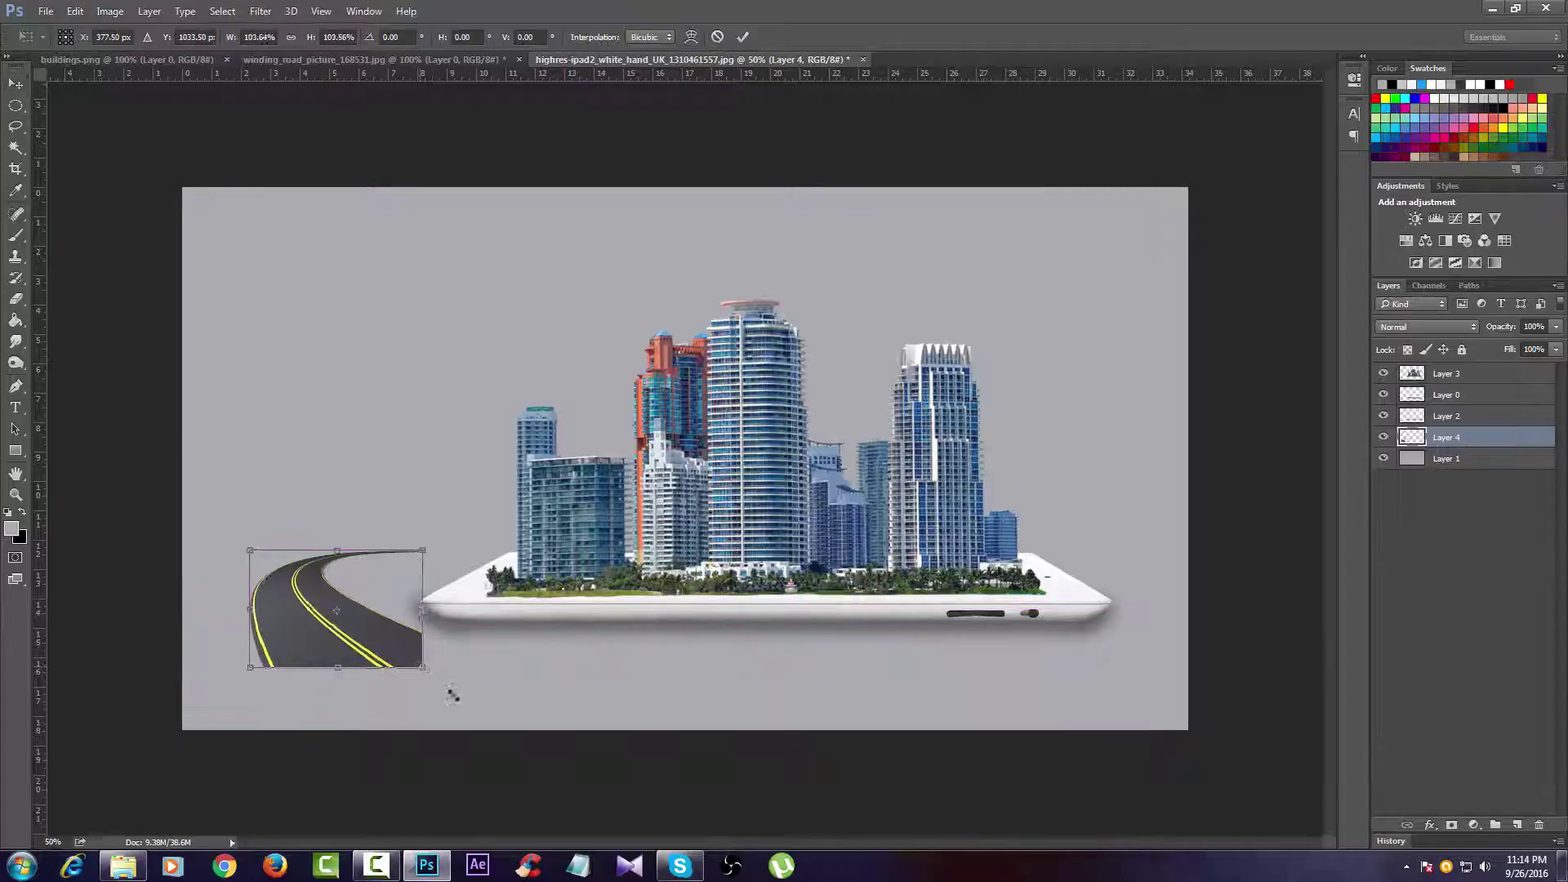
{"action": "left_click_drag", "start_coordinate": [424, 668], "coordinate": [471, 704]}
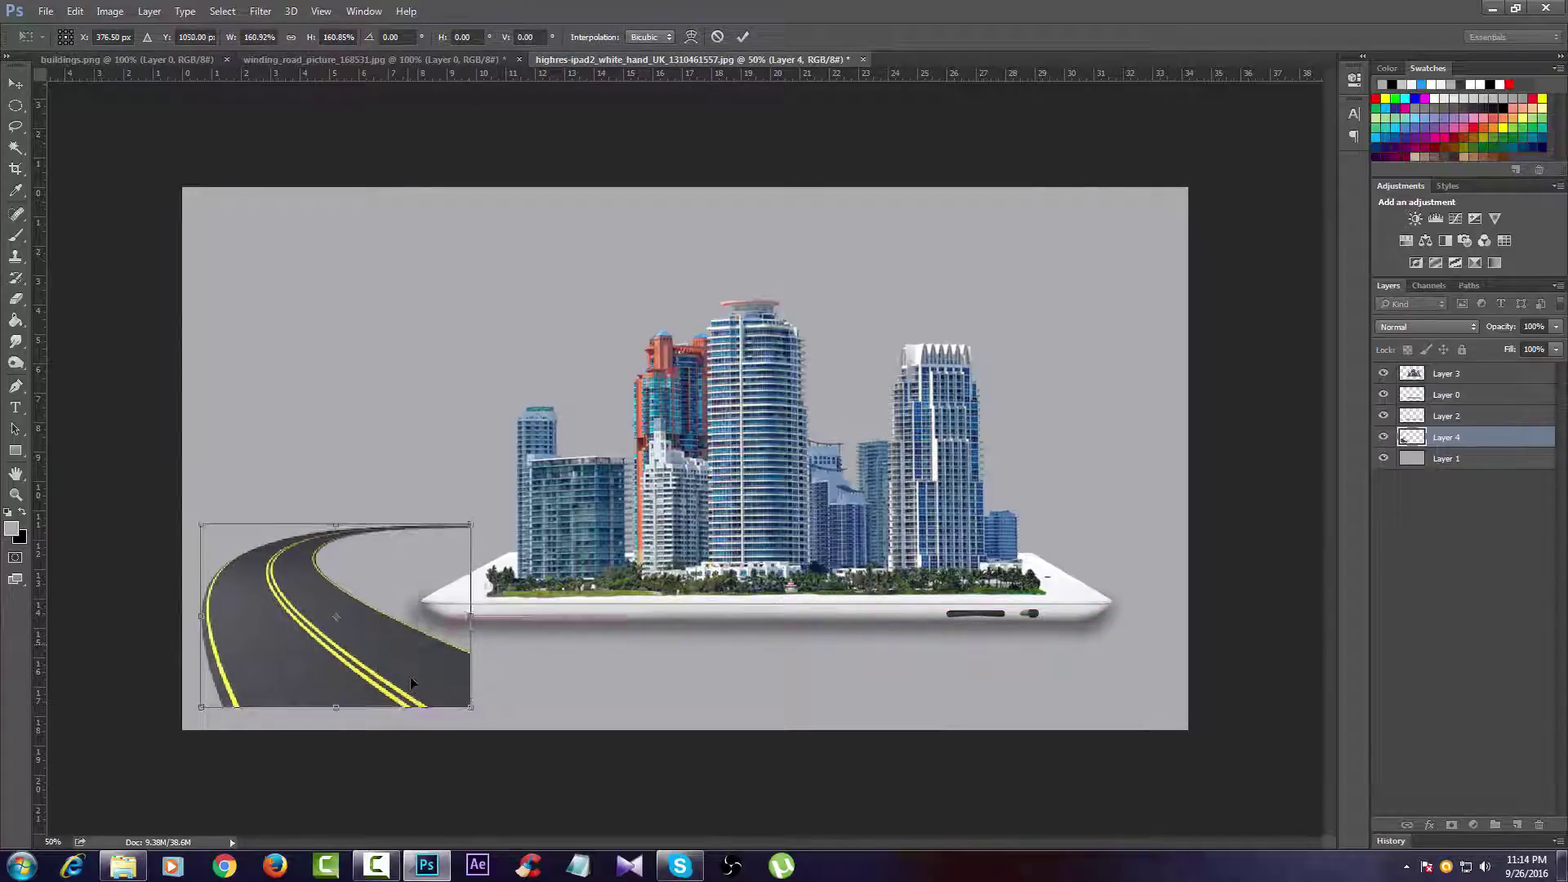
{"action": "left_click_drag", "start_coordinate": [404, 652], "coordinate": [418, 712]}
{"action": "left_click_drag", "start_coordinate": [209, 581], "coordinate": [143, 539]}
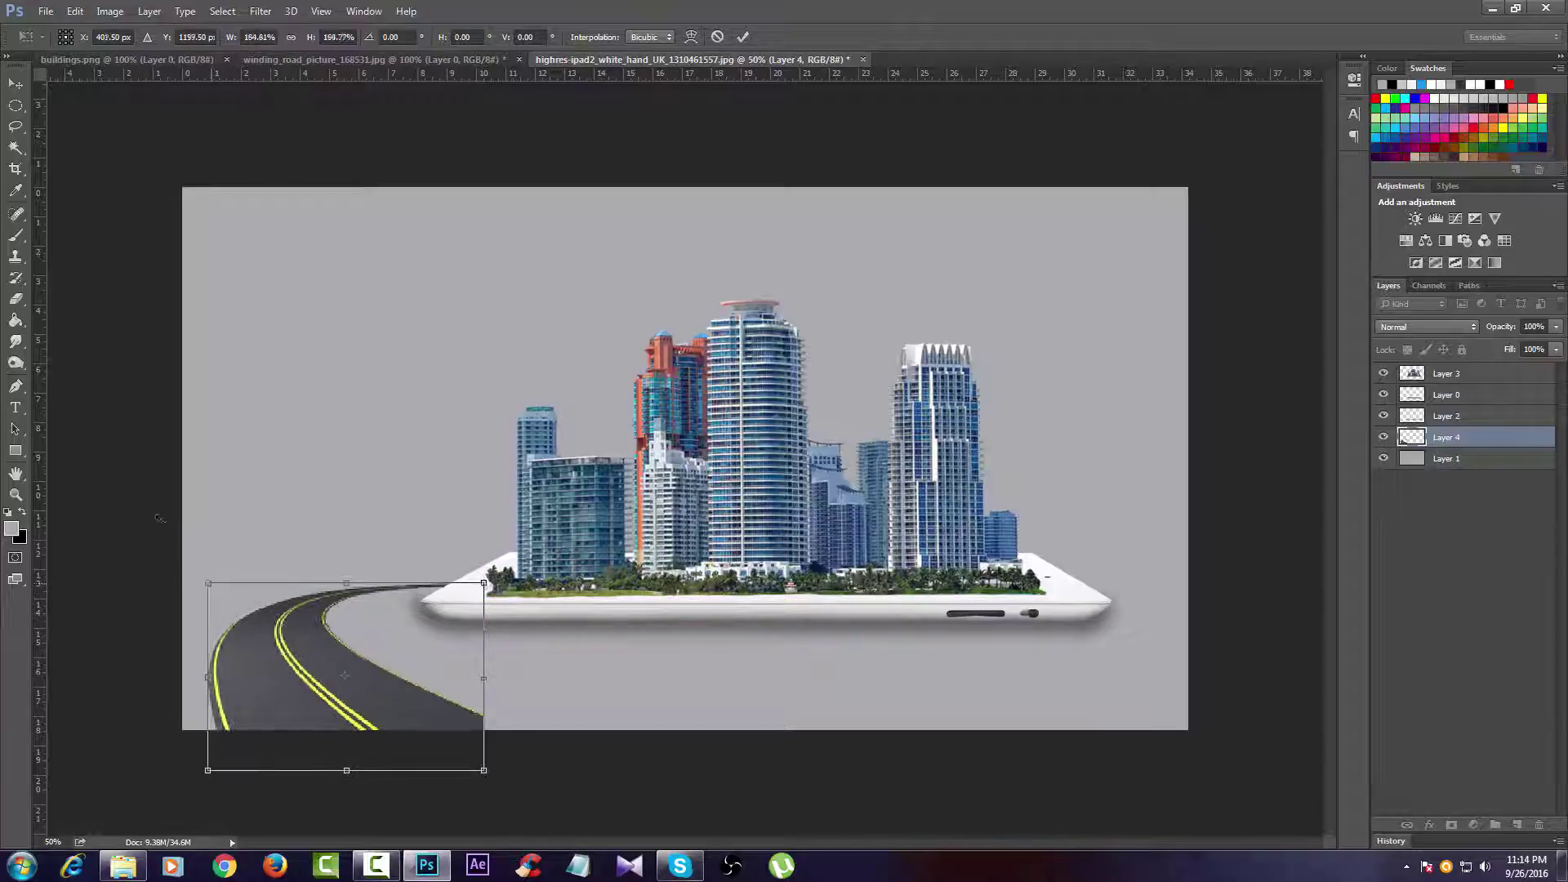
{"action": "left_click_drag", "start_coordinate": [485, 539], "coordinate": [525, 509]}
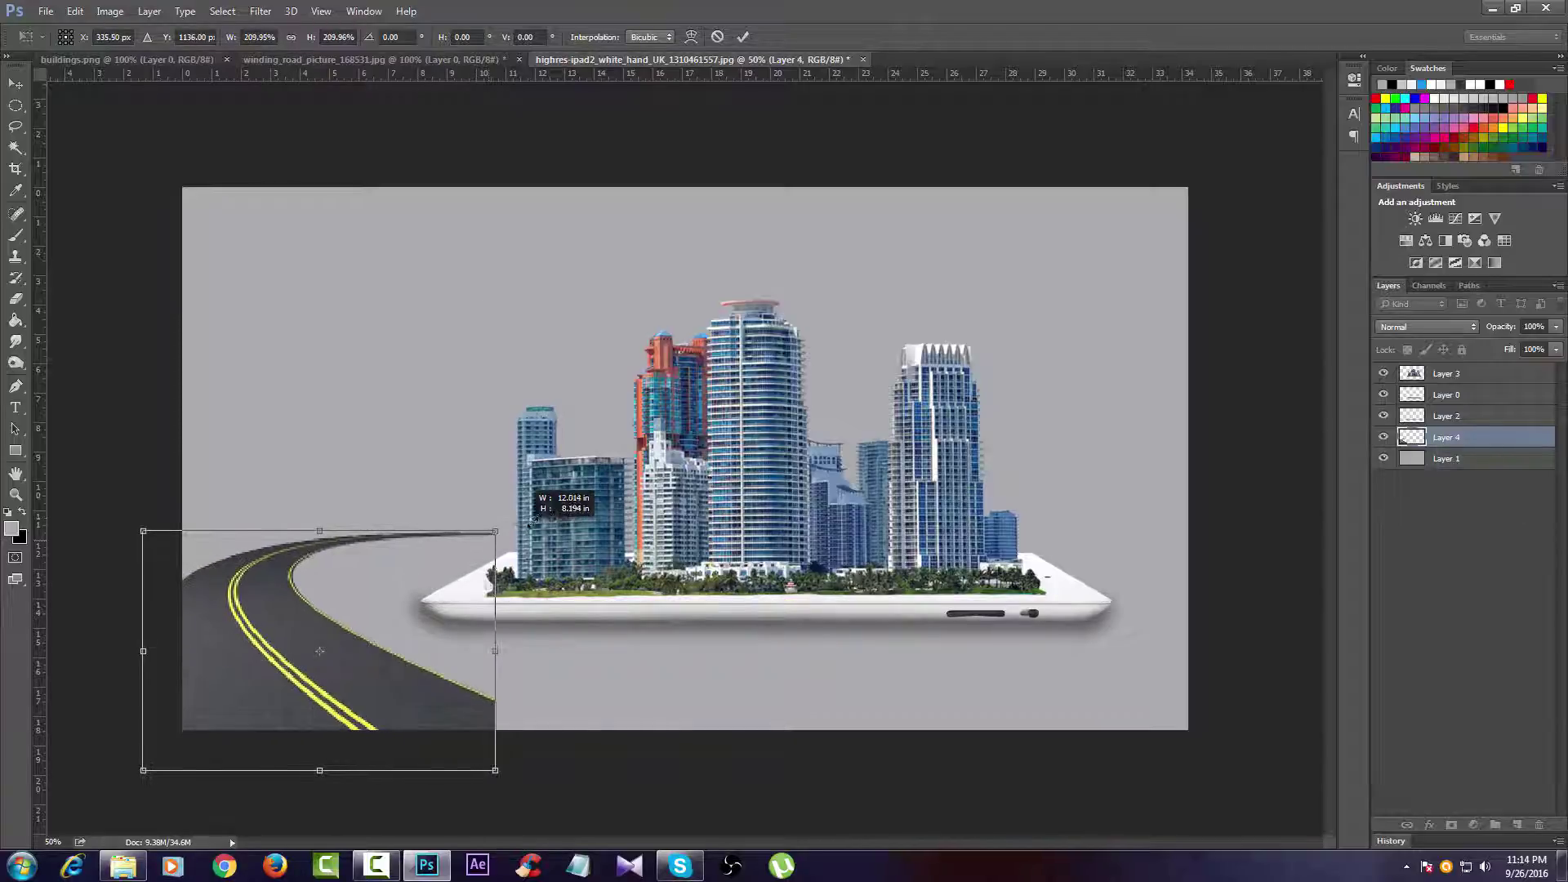
{"action": "left_click_drag", "start_coordinate": [341, 680], "coordinate": [376, 704]}
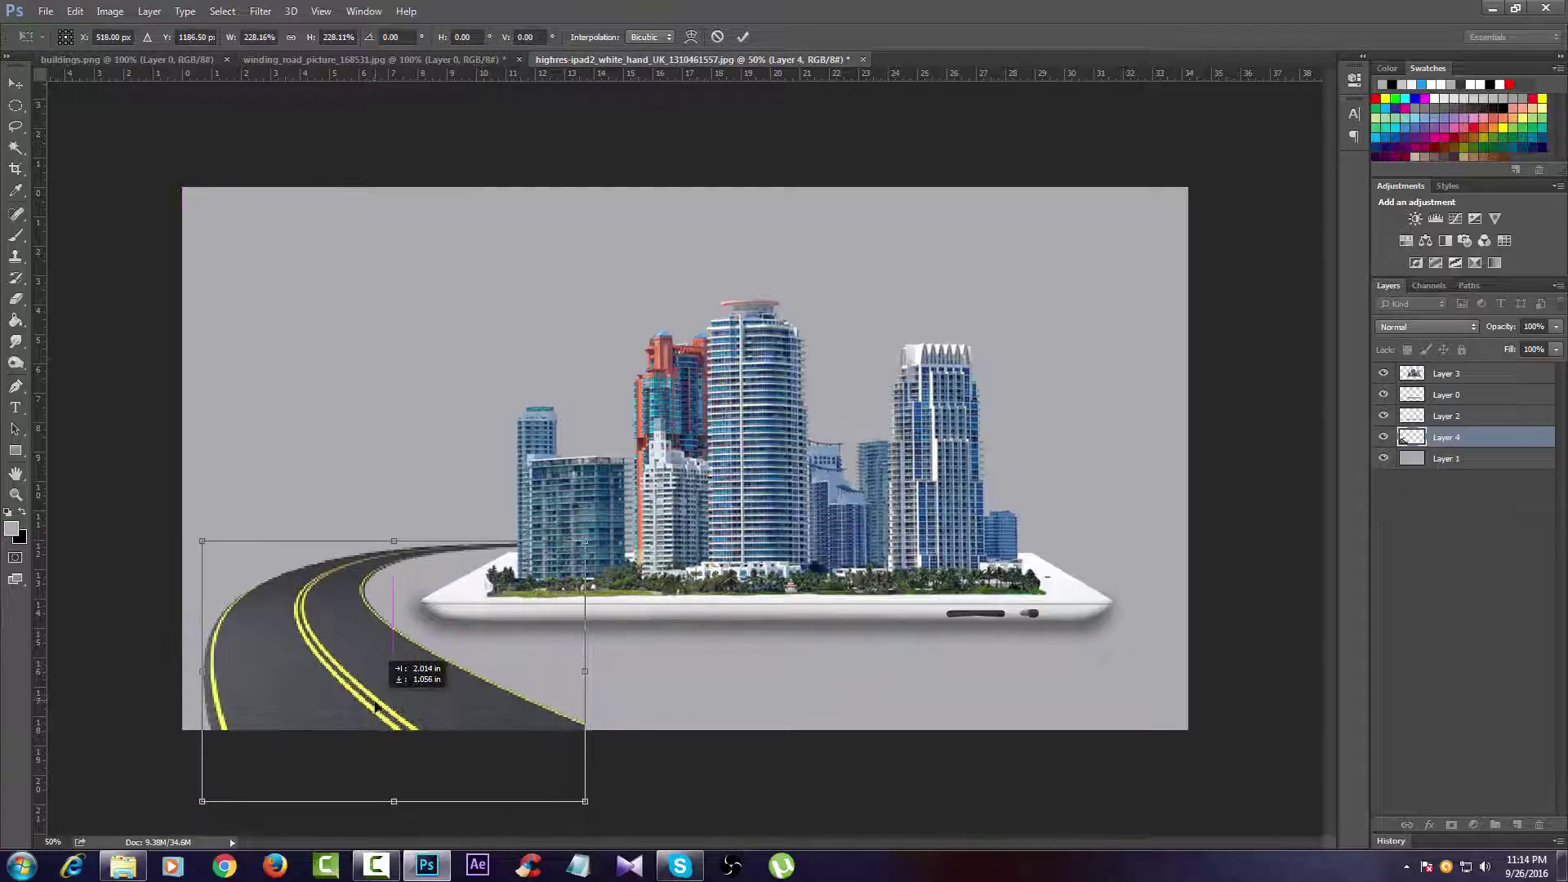
{"action": "left_click_drag", "start_coordinate": [375, 704], "coordinate": [376, 702]}
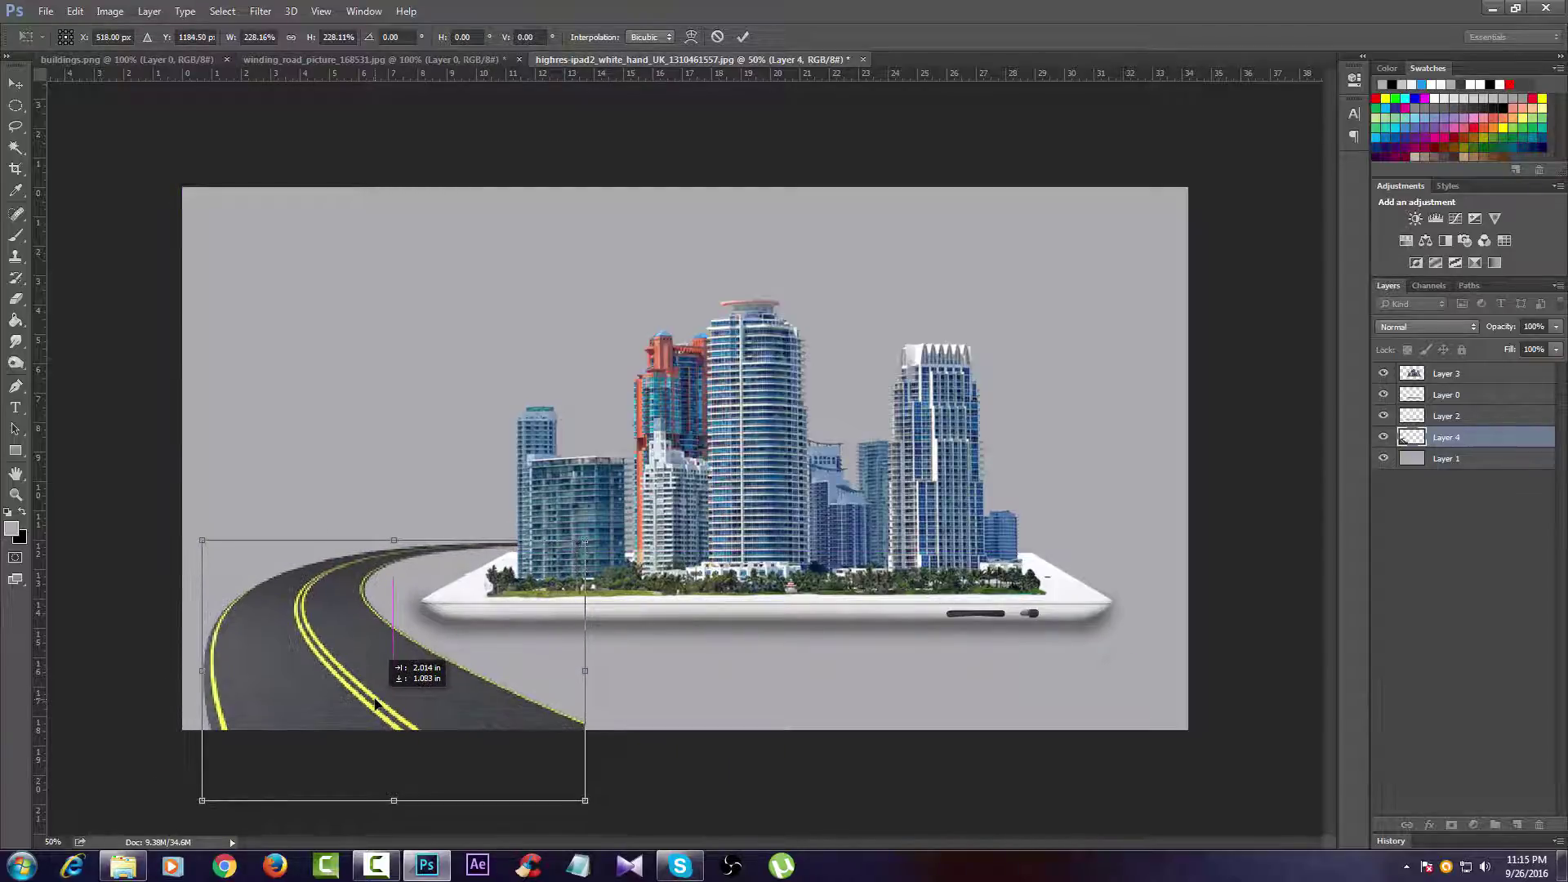
{"action": "left_click", "coordinate": [742, 37]}
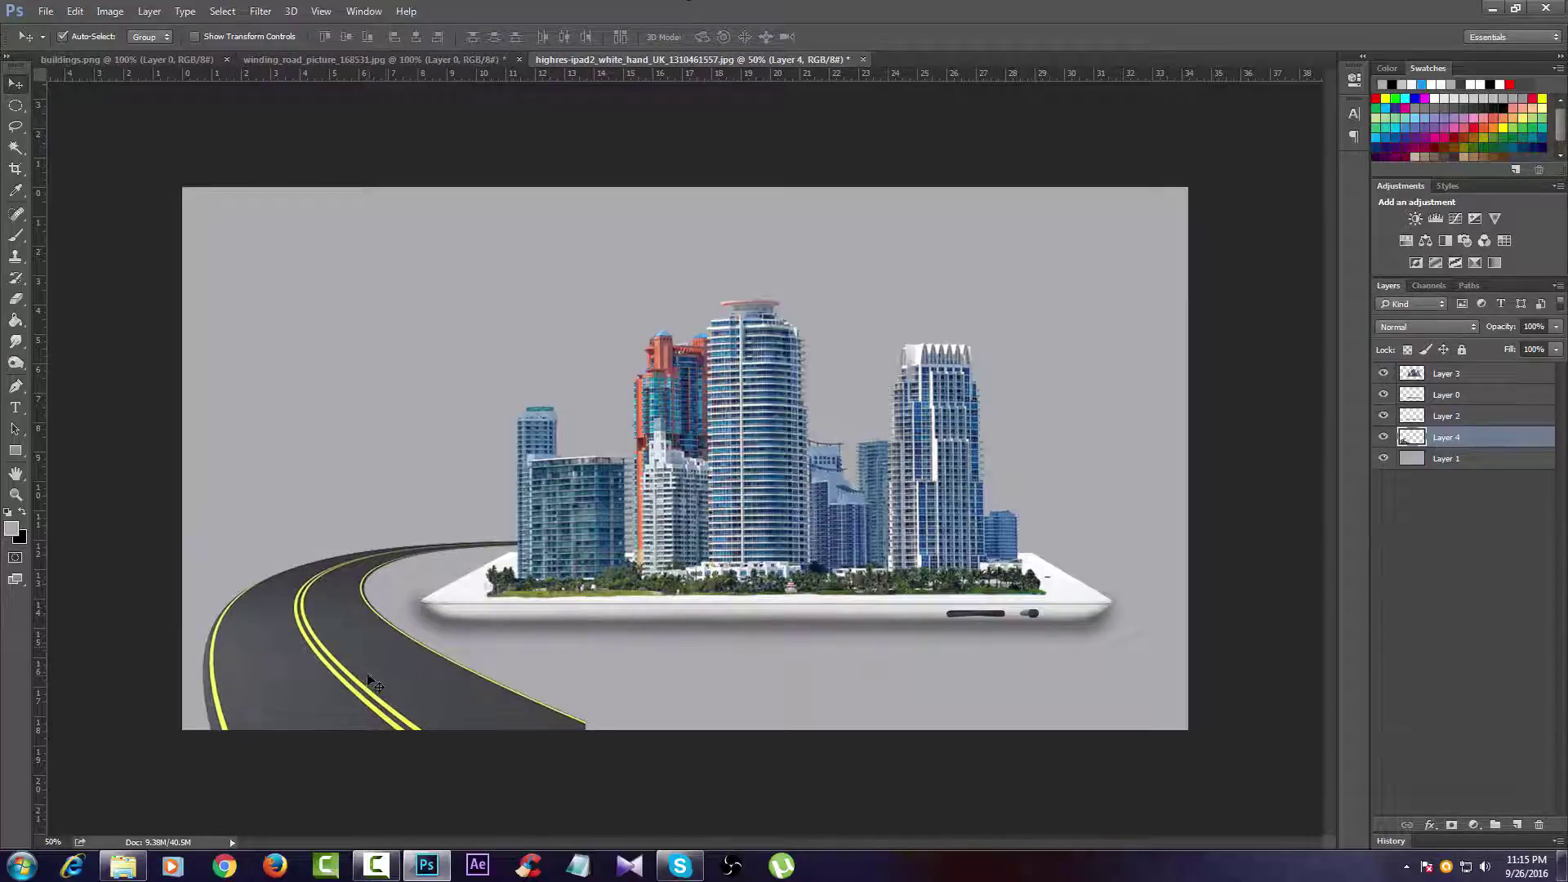
{"action": "left_click_drag", "start_coordinate": [367, 673], "coordinate": [369, 685]}
Step: Reorder layers so skyline Layer 3 sits above the road, then nudge road Layer 4 right
{"action": "left_click_drag", "start_coordinate": [1450, 440], "coordinate": [1376, 375]}
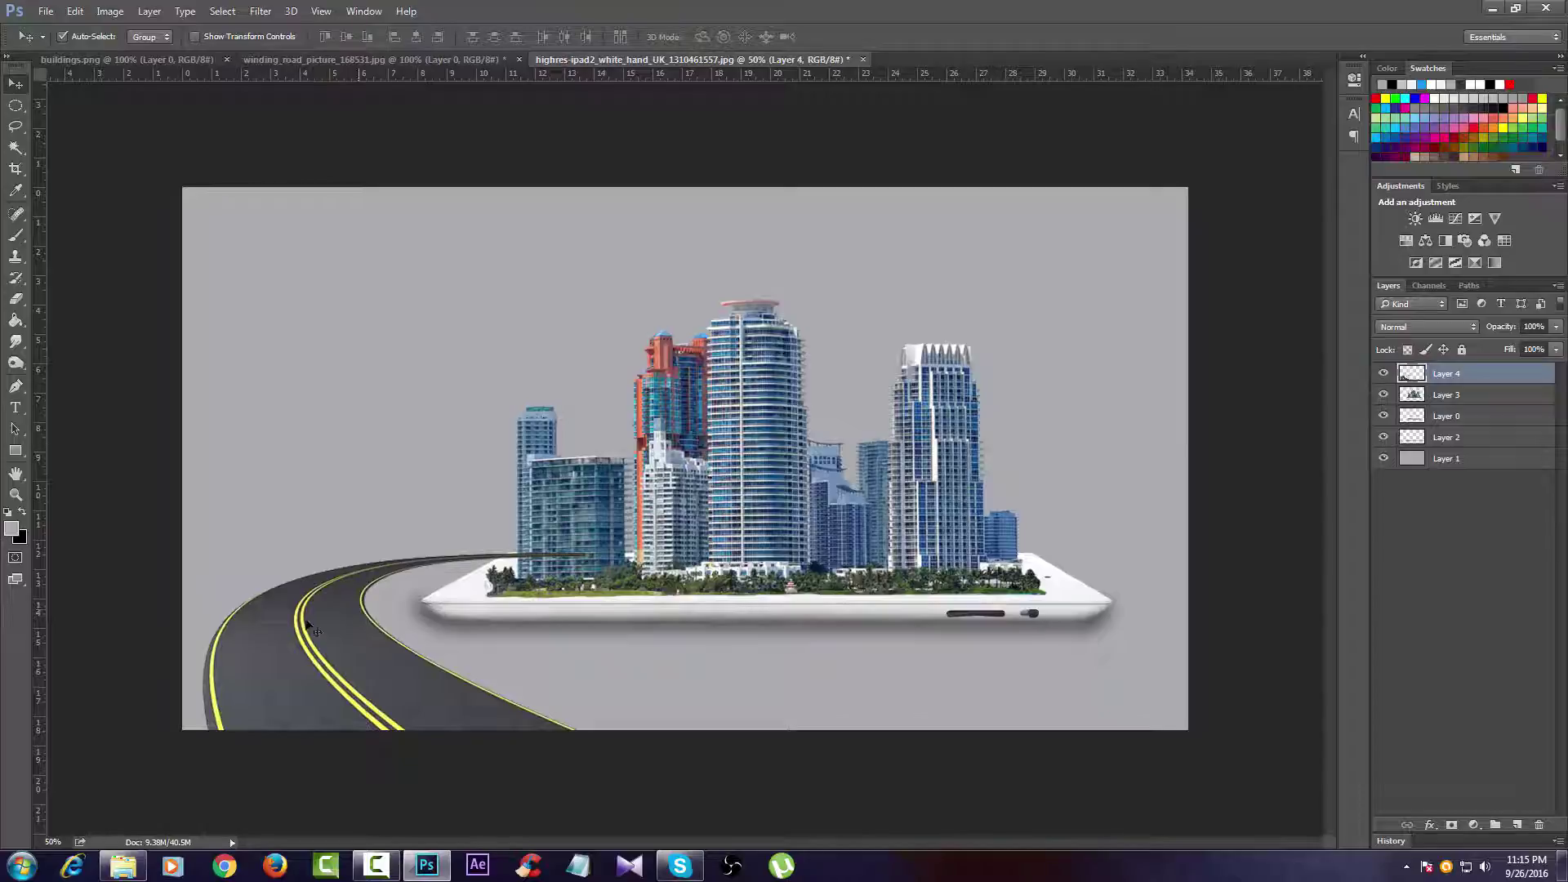
{"action": "left_click_drag", "start_coordinate": [1446, 396], "coordinate": [1443, 372]}
{"action": "left_click", "coordinate": [349, 656]}
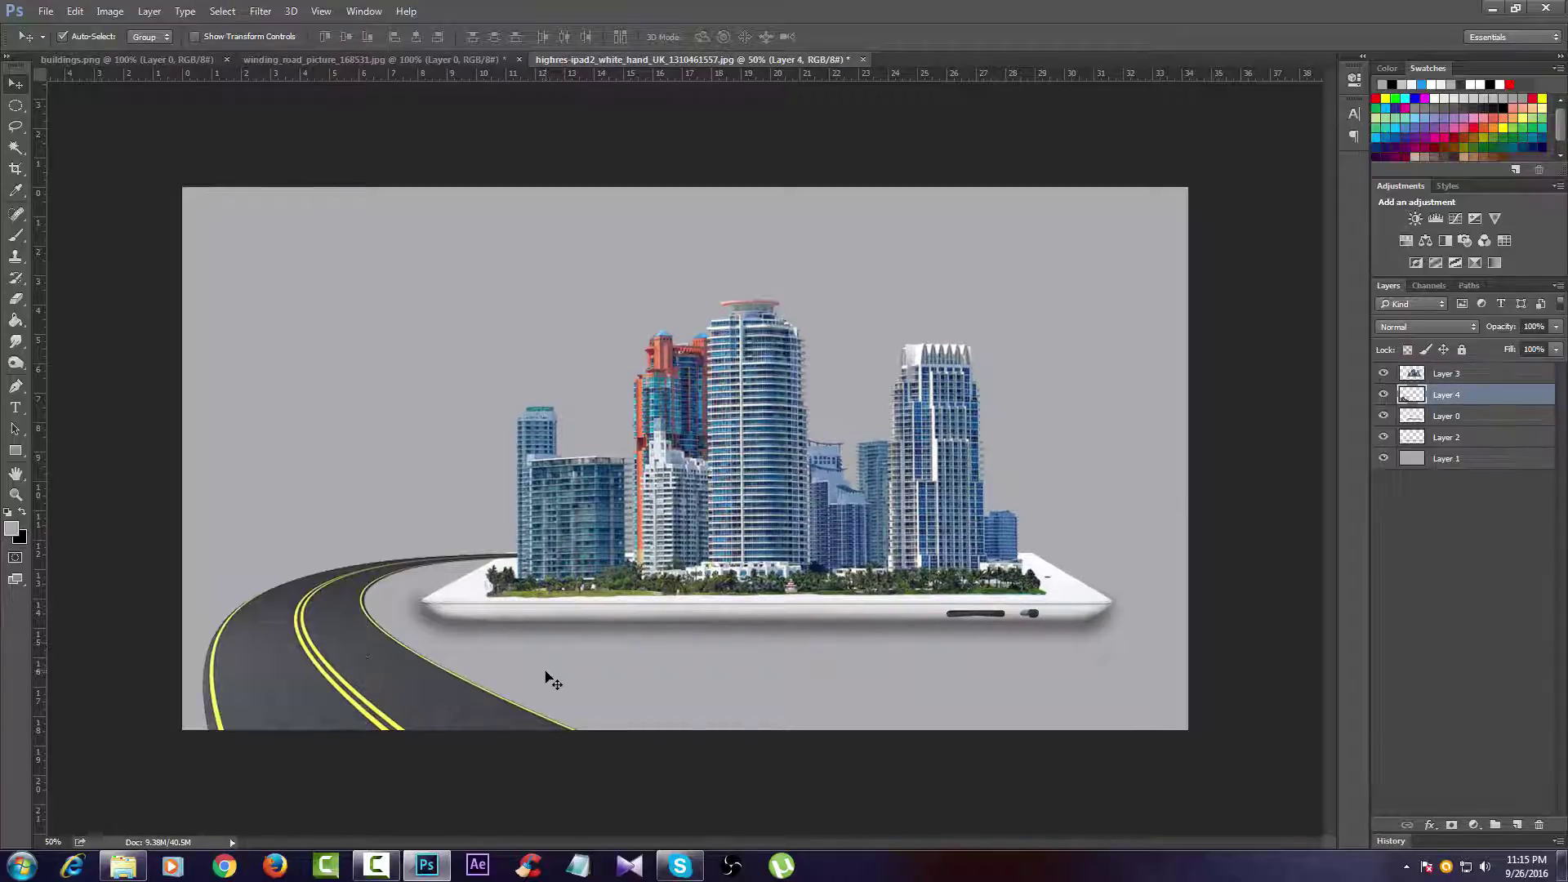
{"action": "key", "text": "Right"}
{"action": "key", "text": "Right"}
{"action": "key", "text": "Right"}
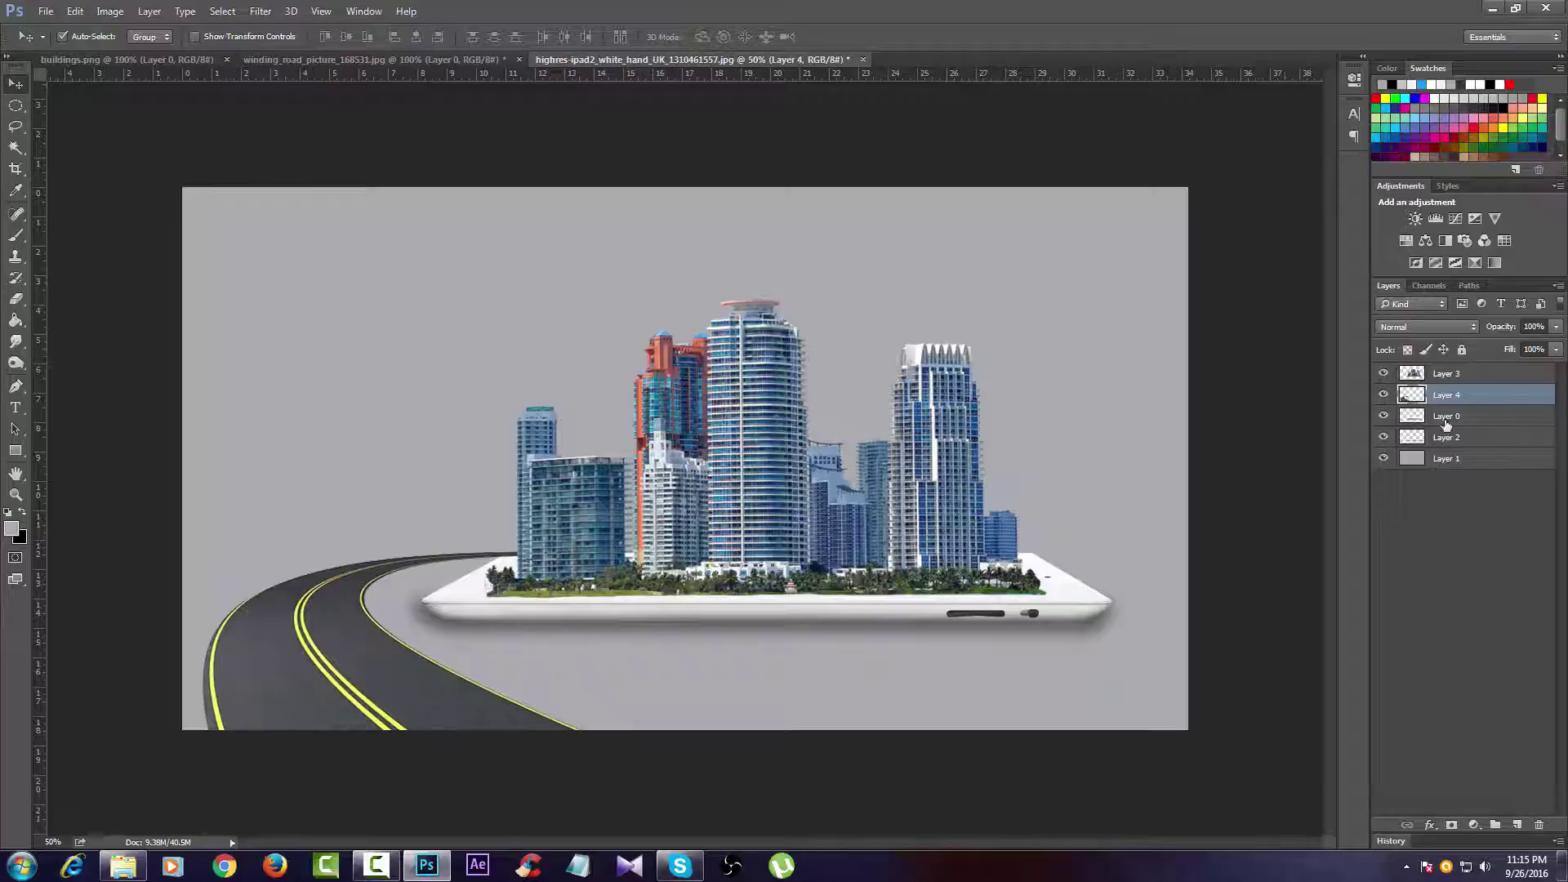
Step: Add a black-to-white Gradient Fill layer above background Layer 1
{"action": "left_click", "coordinate": [1474, 377]}
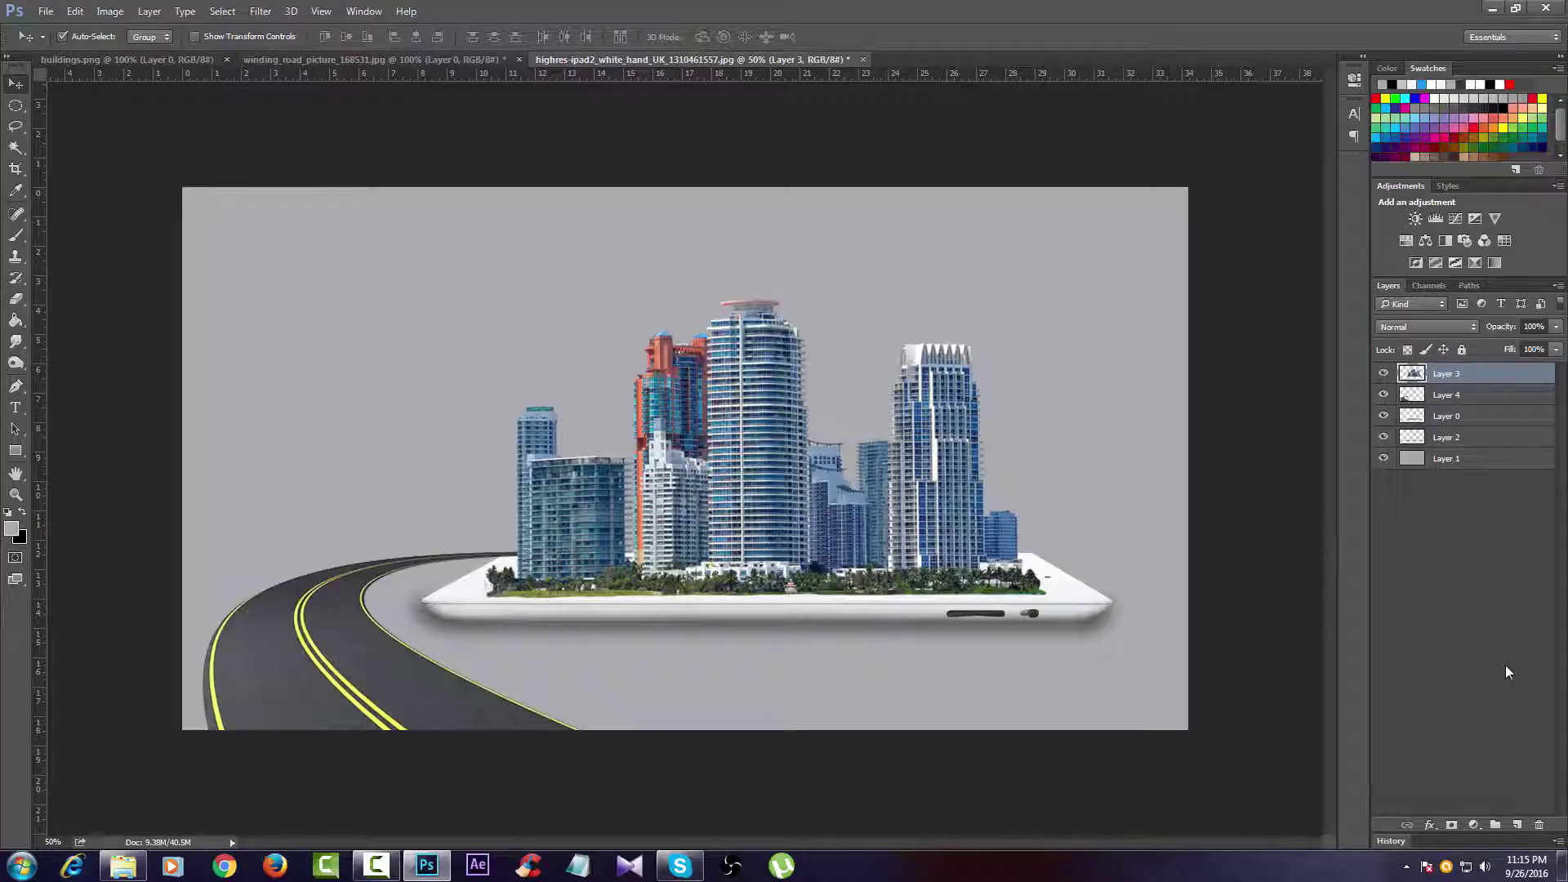
{"action": "left_click", "coordinate": [1466, 459]}
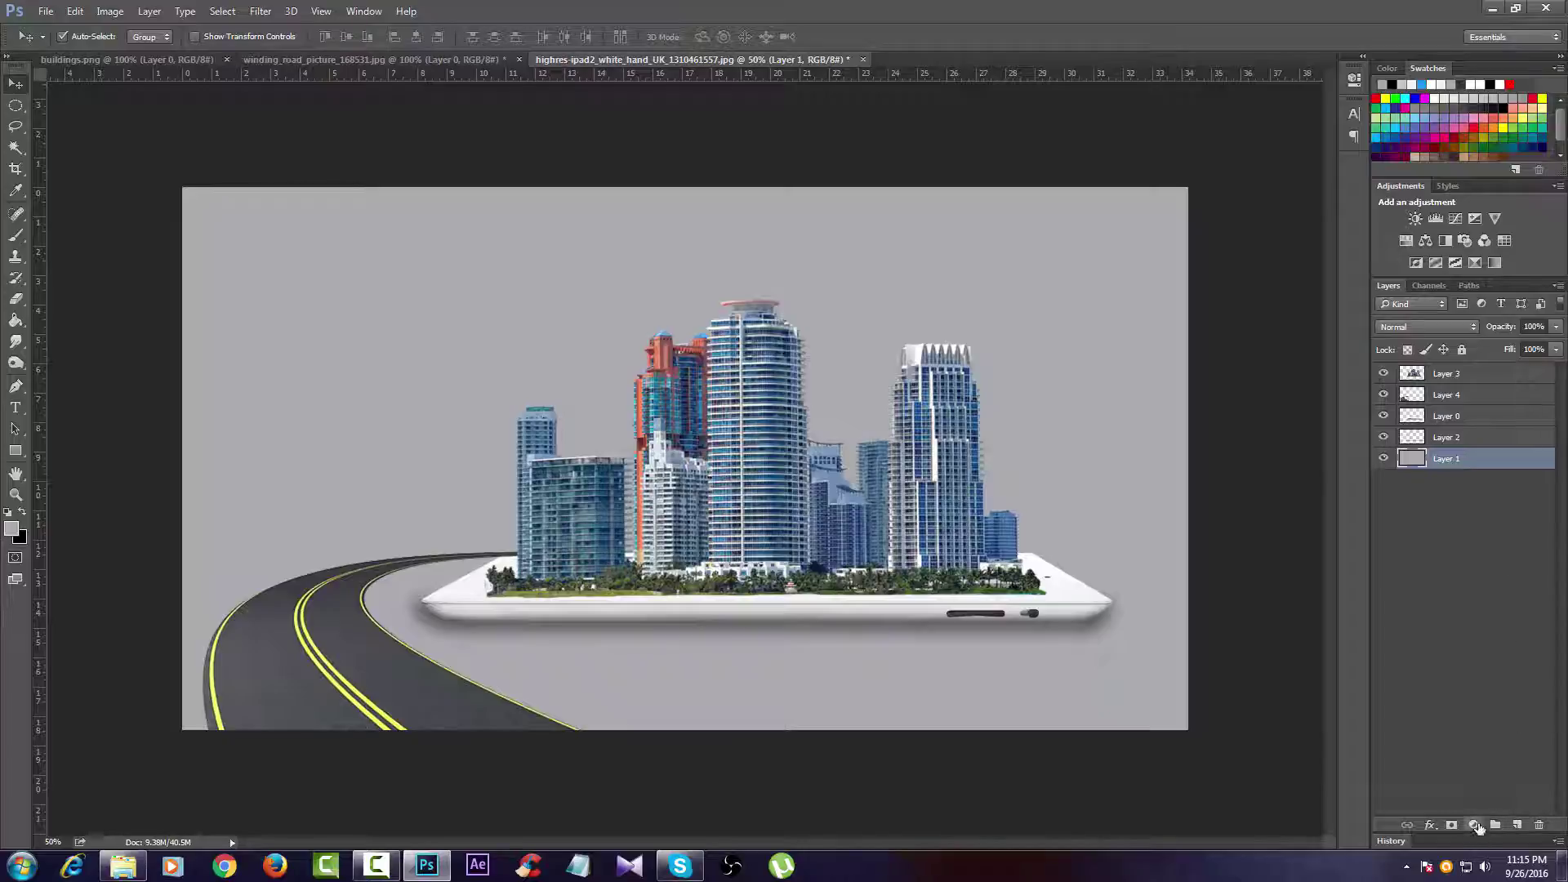
{"action": "left_click", "coordinate": [1473, 825]}
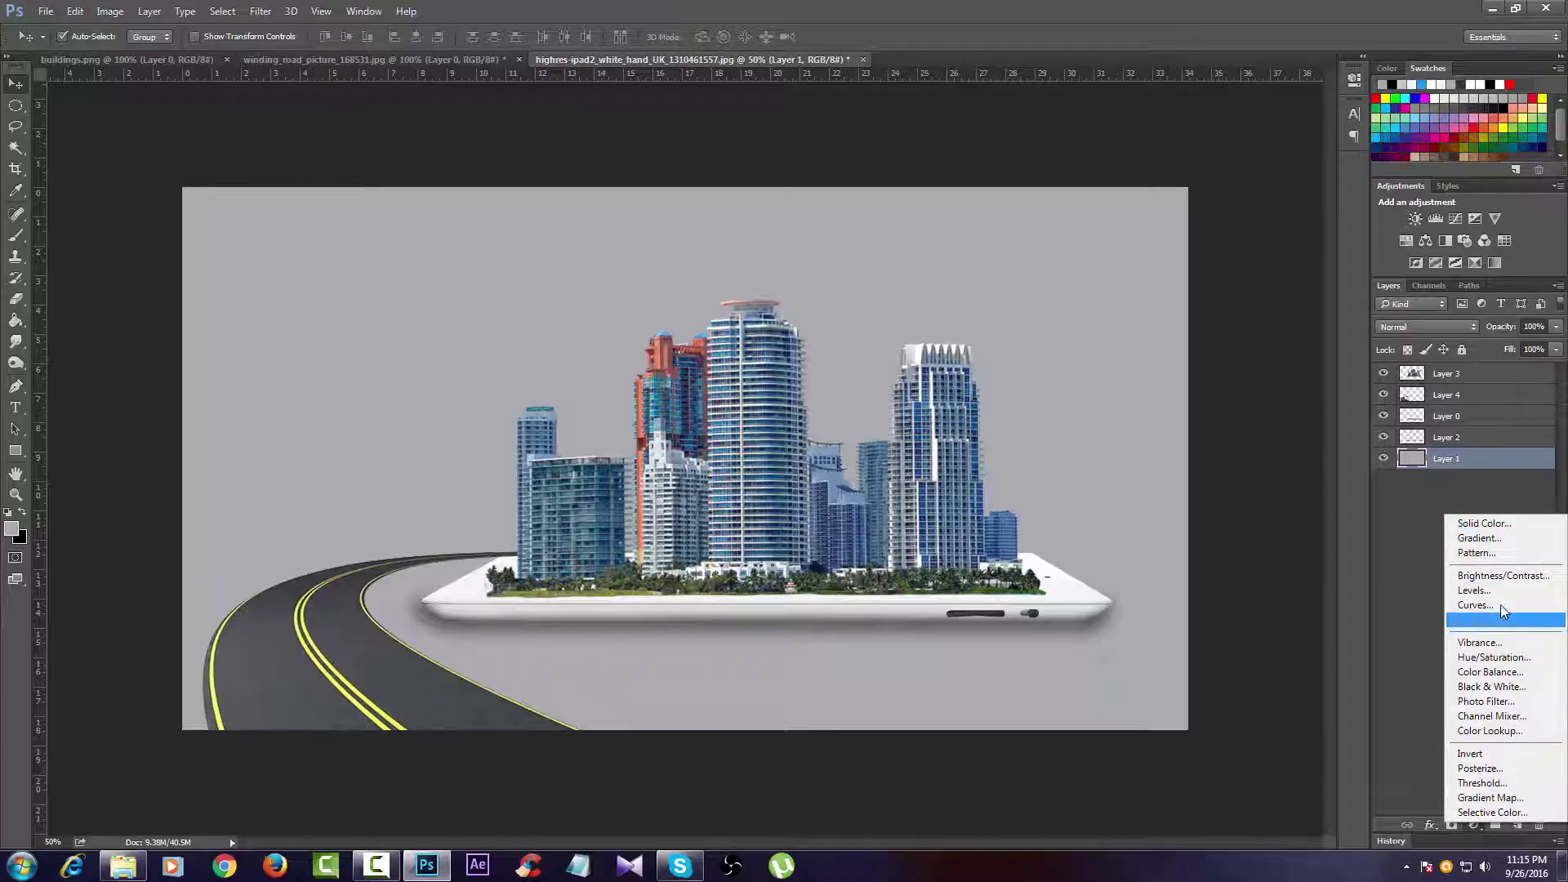
{"action": "left_click", "coordinate": [1482, 538]}
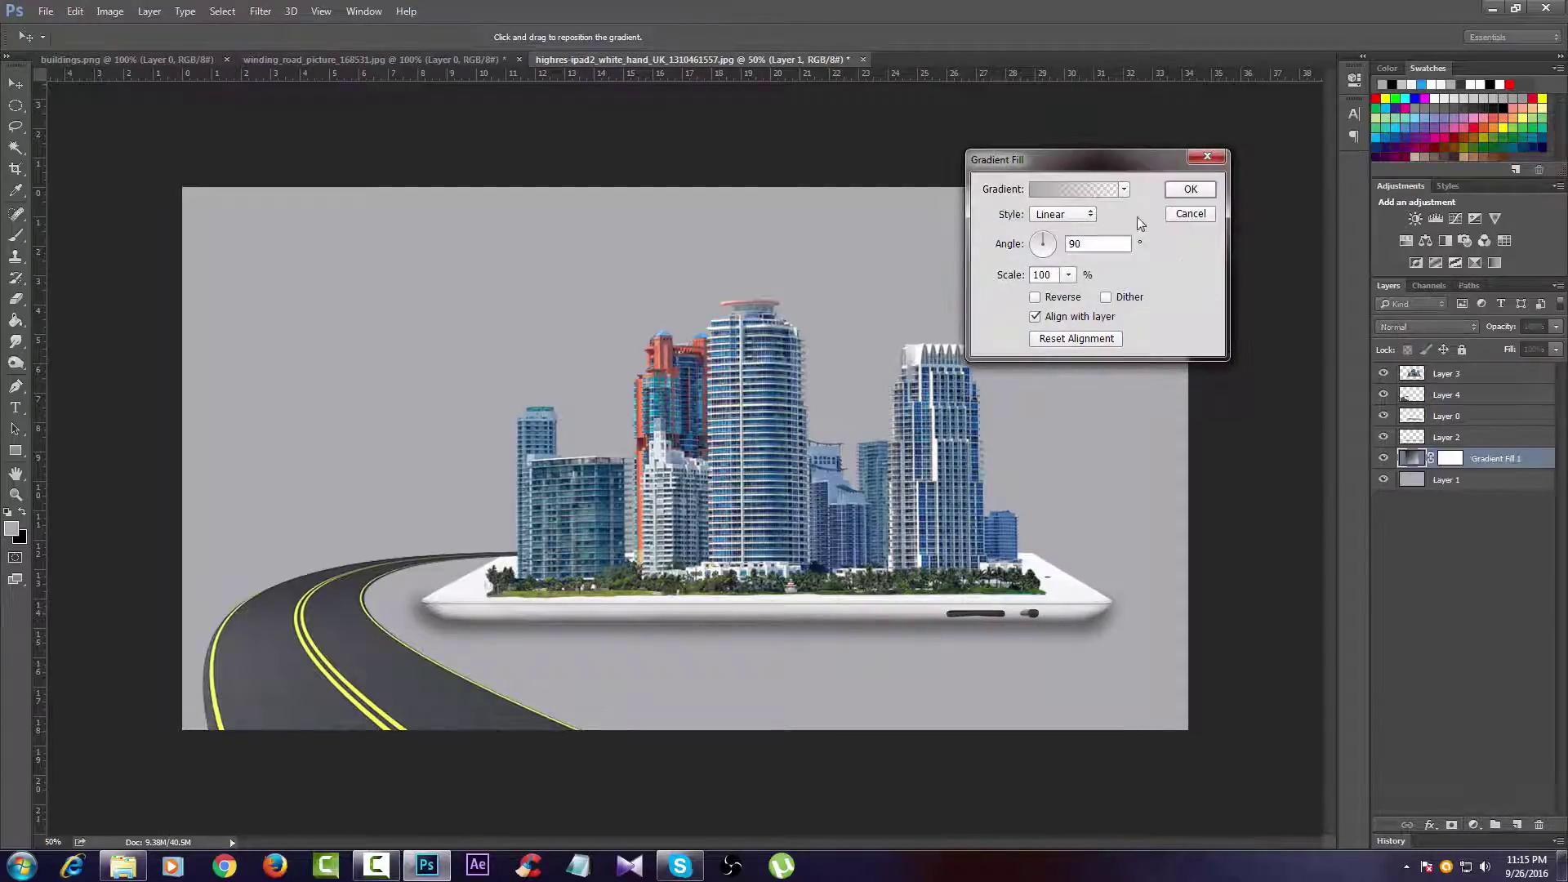
{"action": "left_click", "coordinate": [1123, 190]}
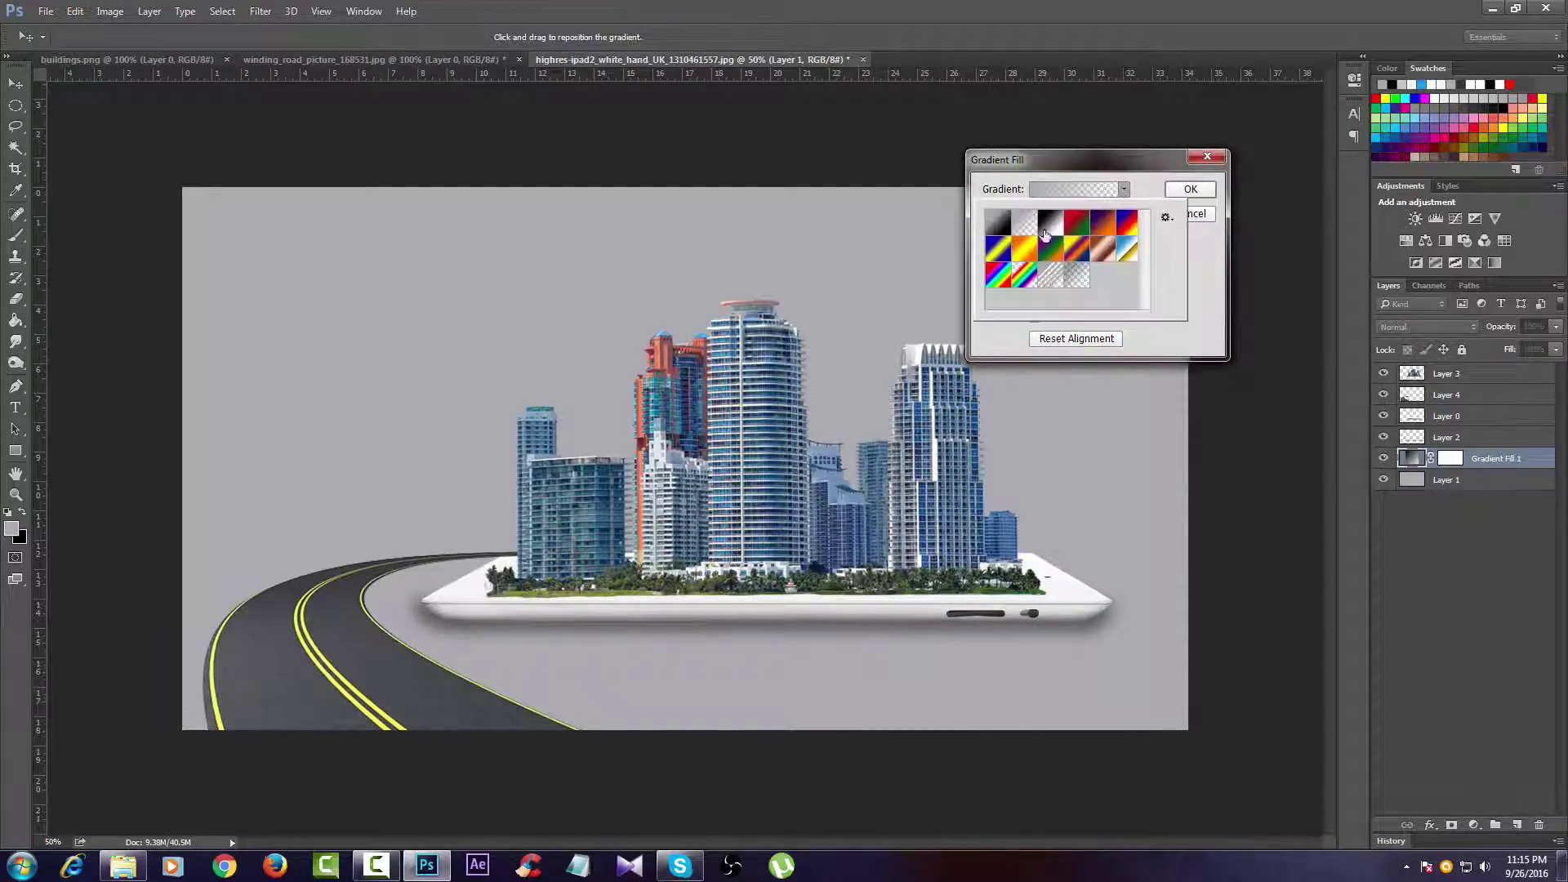
{"action": "left_click", "coordinate": [1044, 233]}
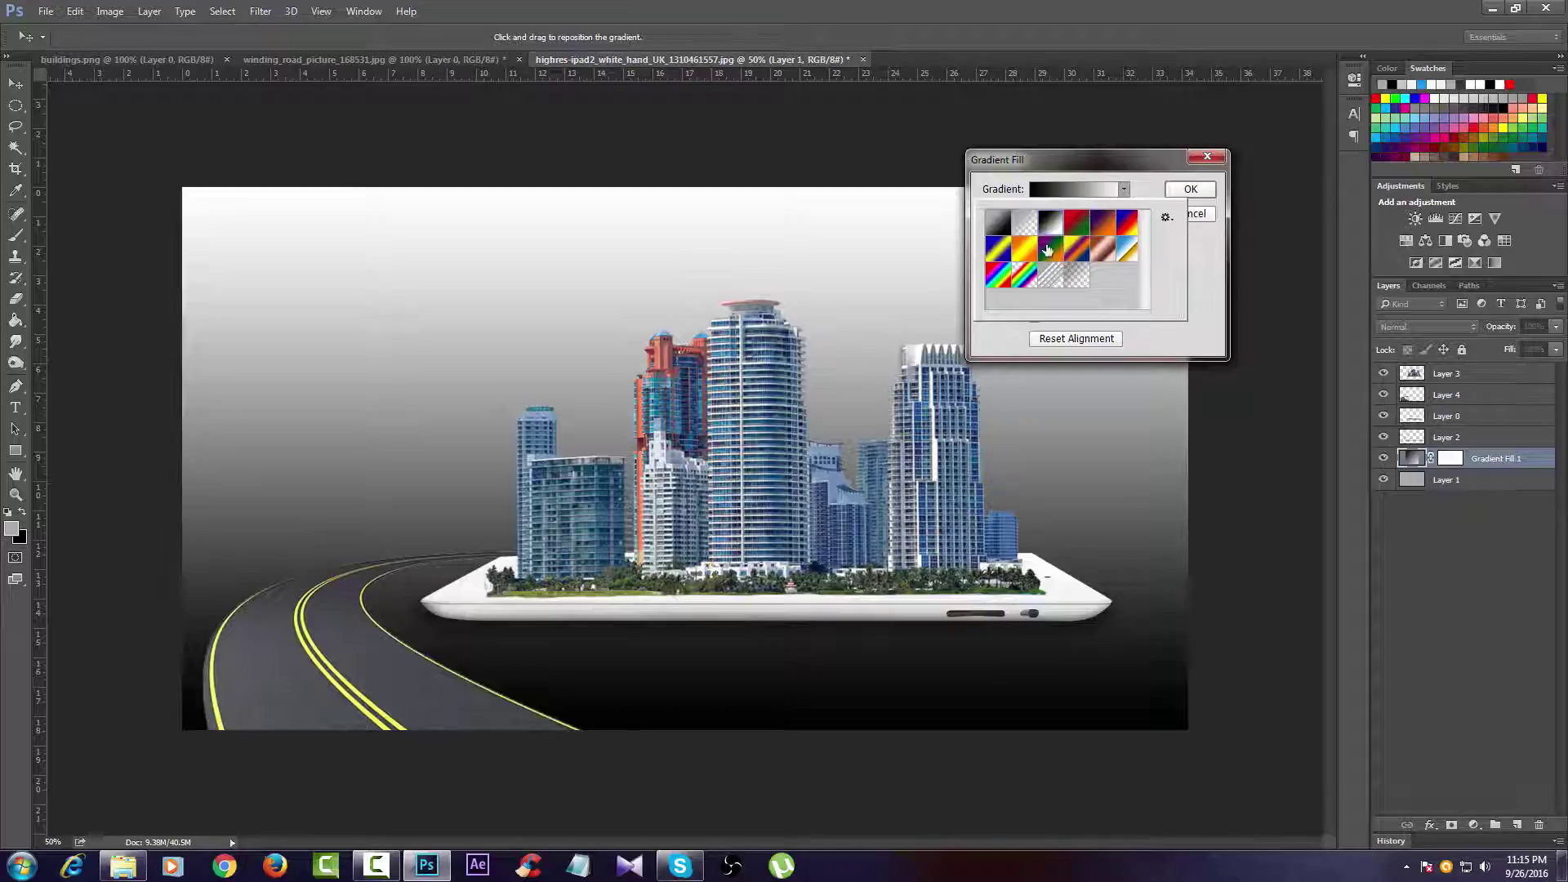
{"action": "left_click", "coordinate": [1189, 191]}
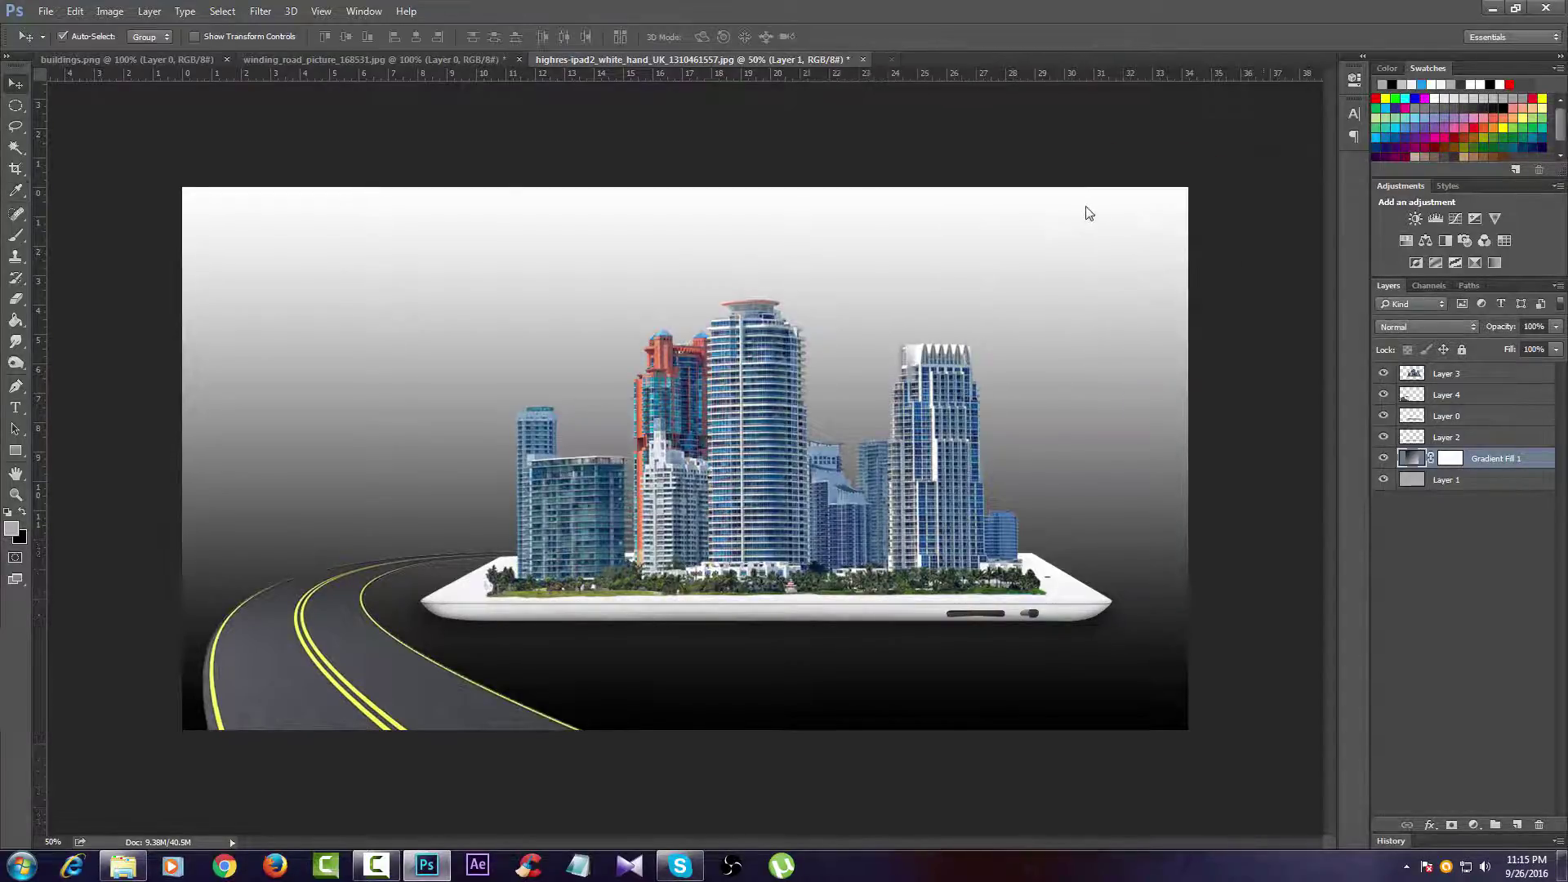
Step: Make the gradient fill Radial, Reversed, at 318% scale
{"action": "double_click", "coordinate": [1418, 458]}
{"action": "left_click", "coordinate": [1076, 219]}
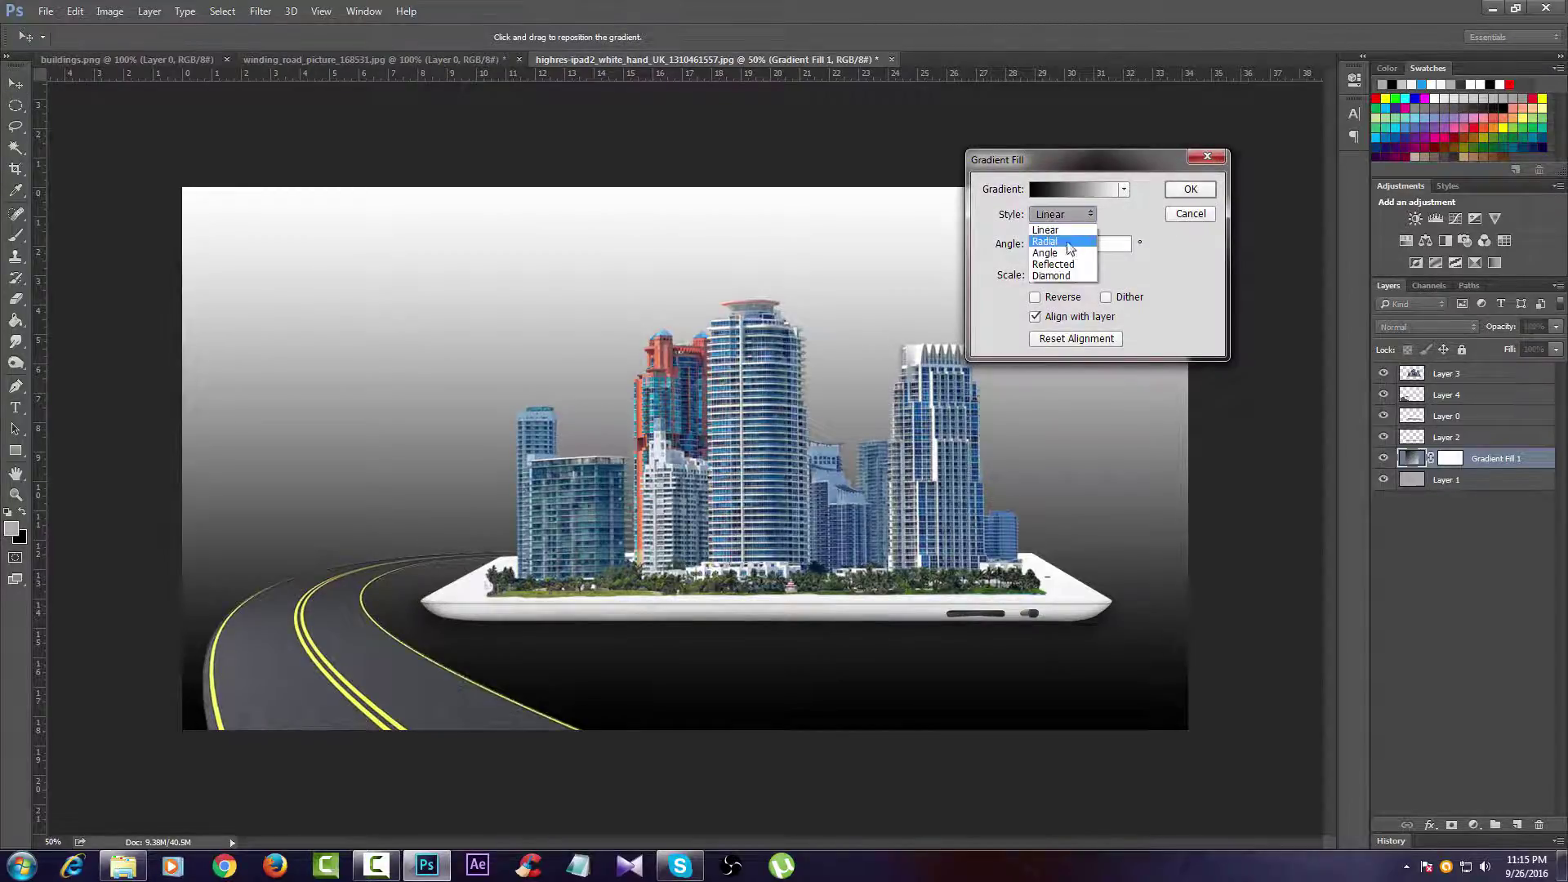
{"action": "left_click", "coordinate": [1062, 239]}
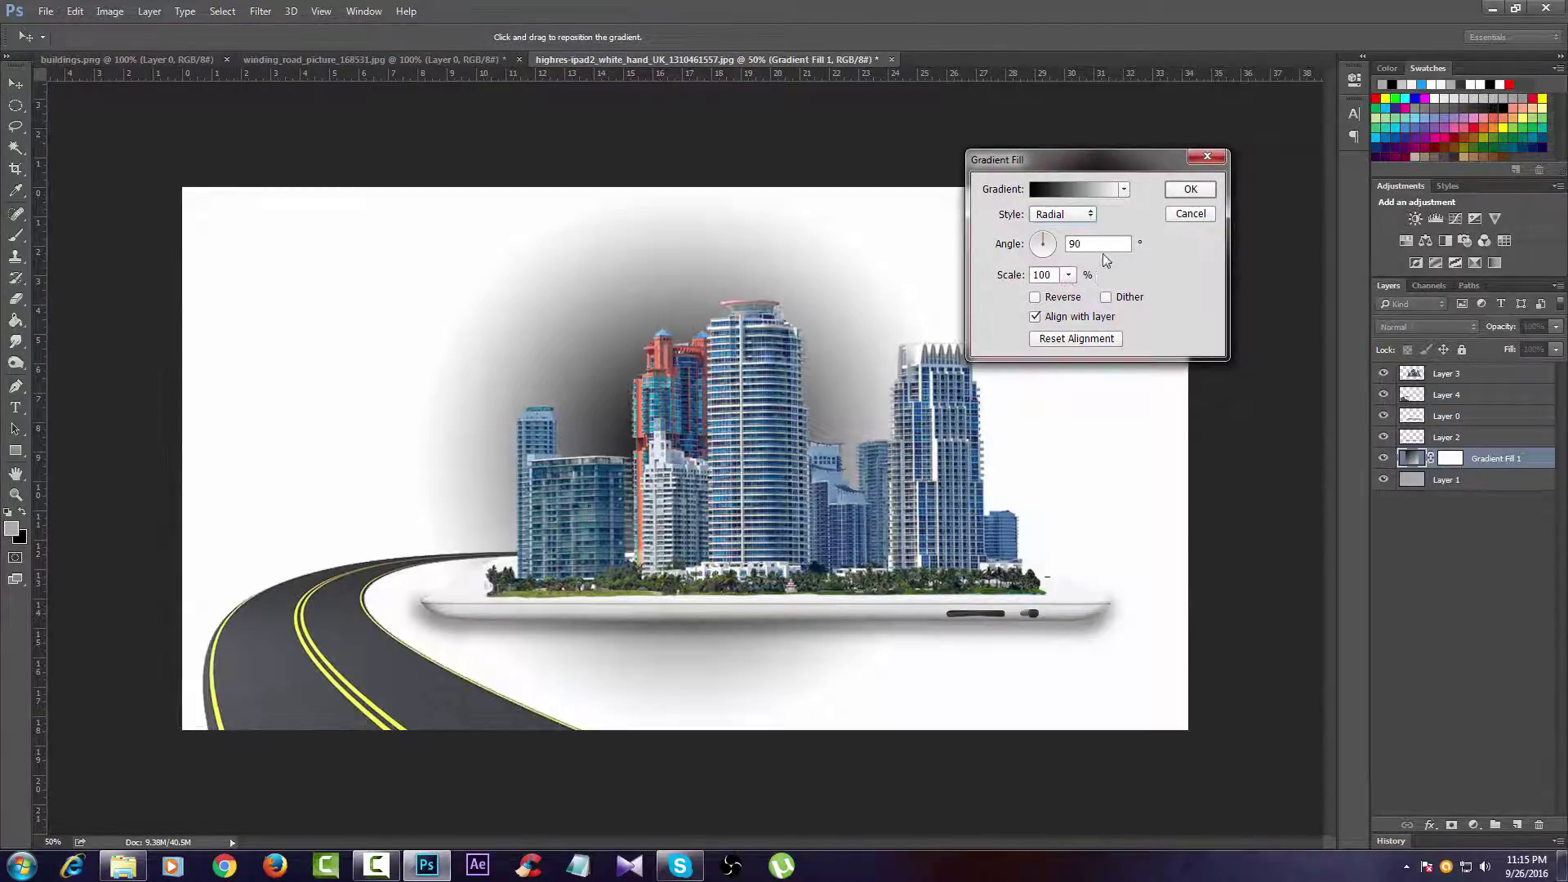
{"action": "left_click", "coordinate": [1044, 298]}
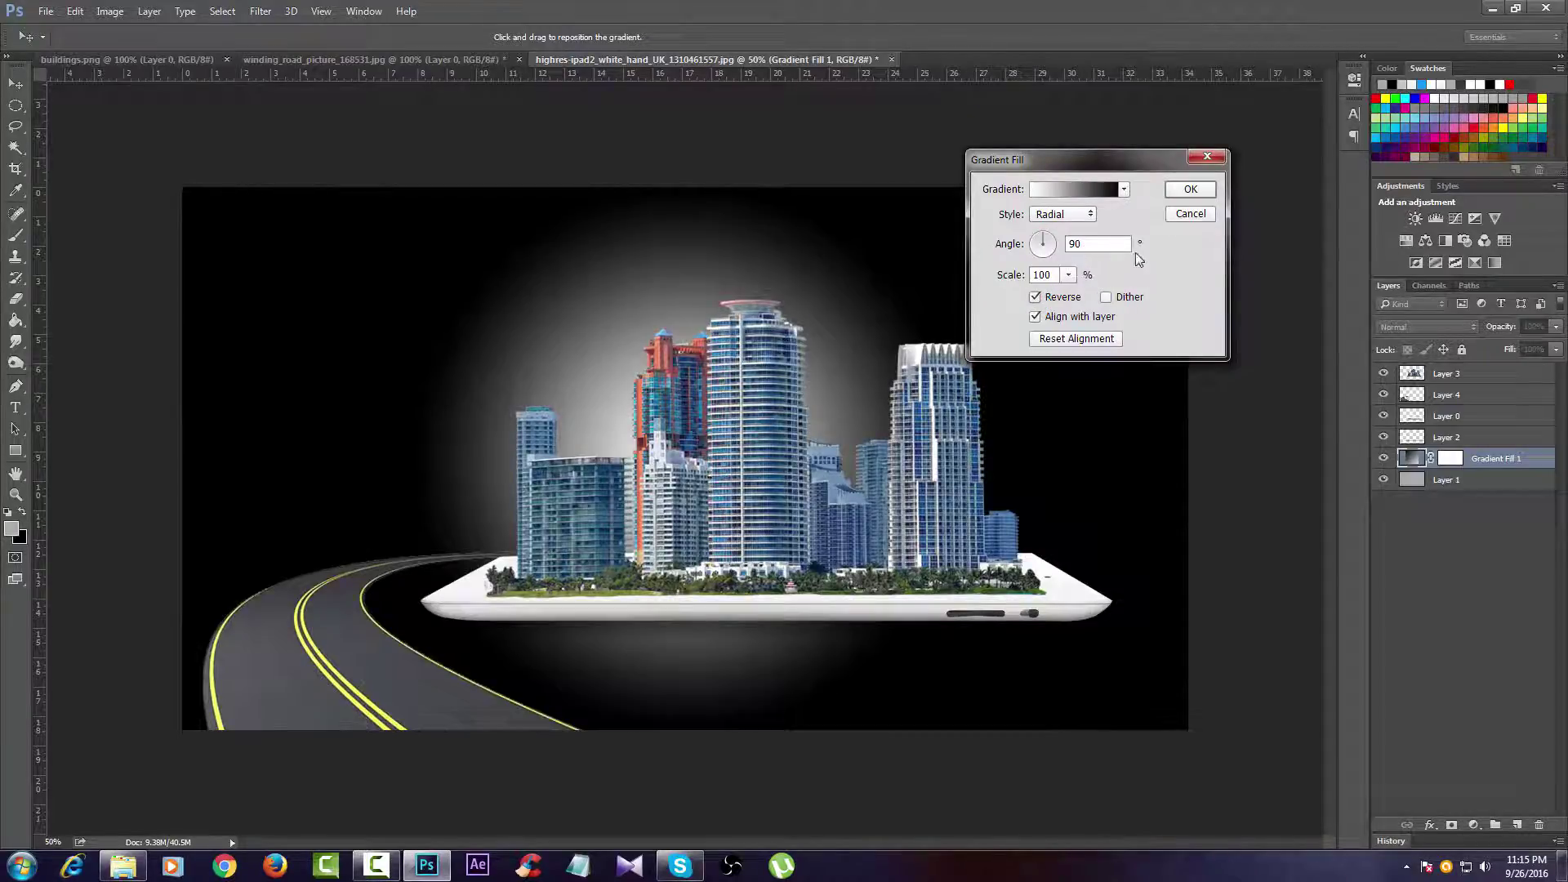
{"action": "left_click_drag", "start_coordinate": [1071, 280], "coordinate": [1124, 306]}
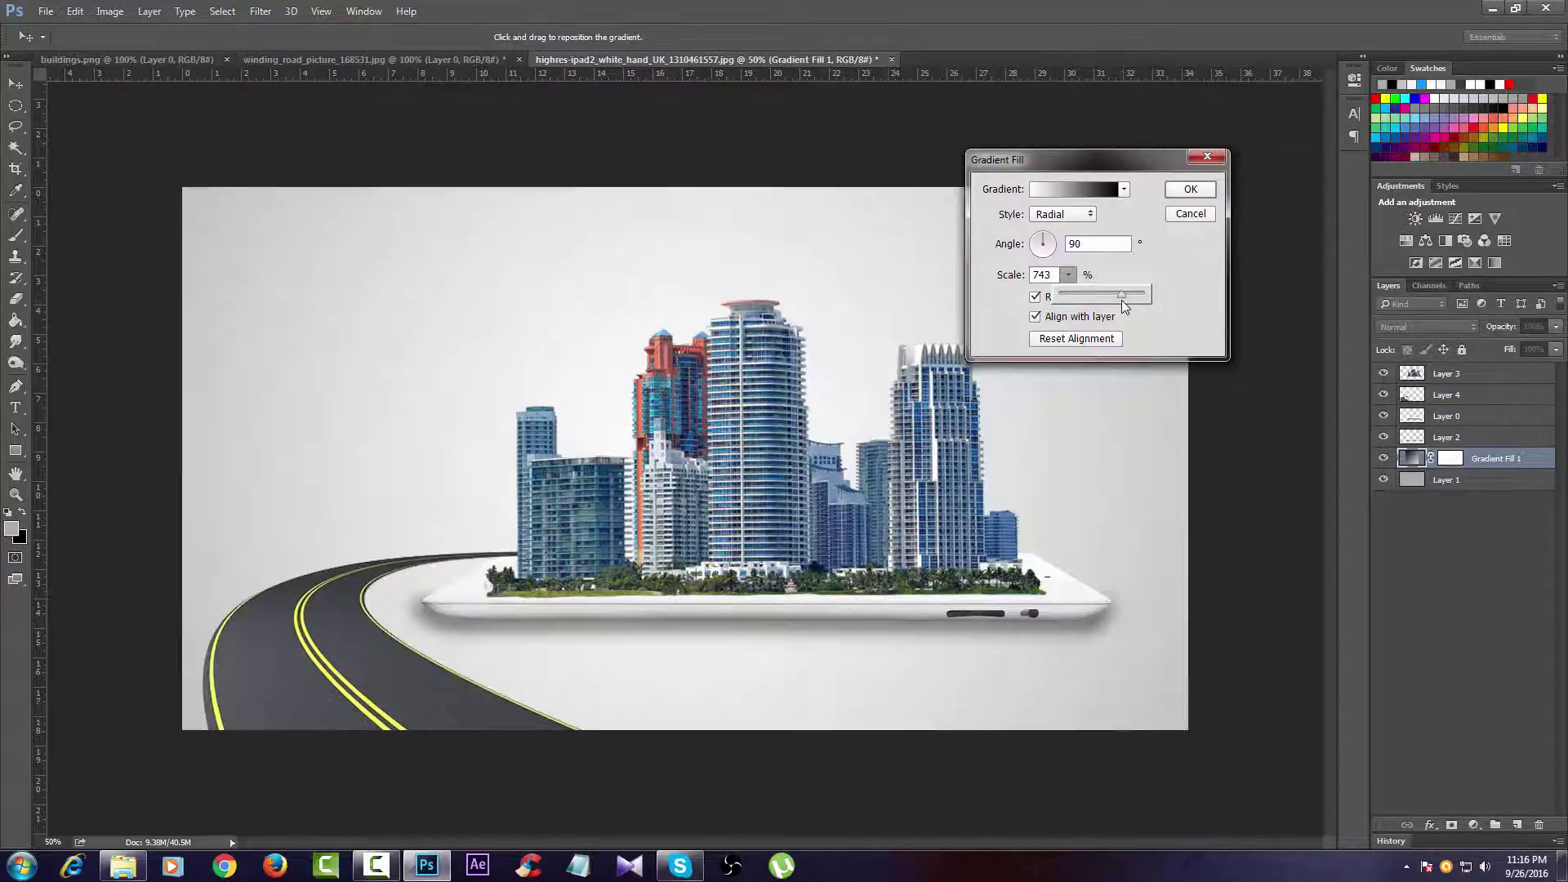
{"action": "left_click_drag", "start_coordinate": [1120, 300], "coordinate": [1086, 300]}
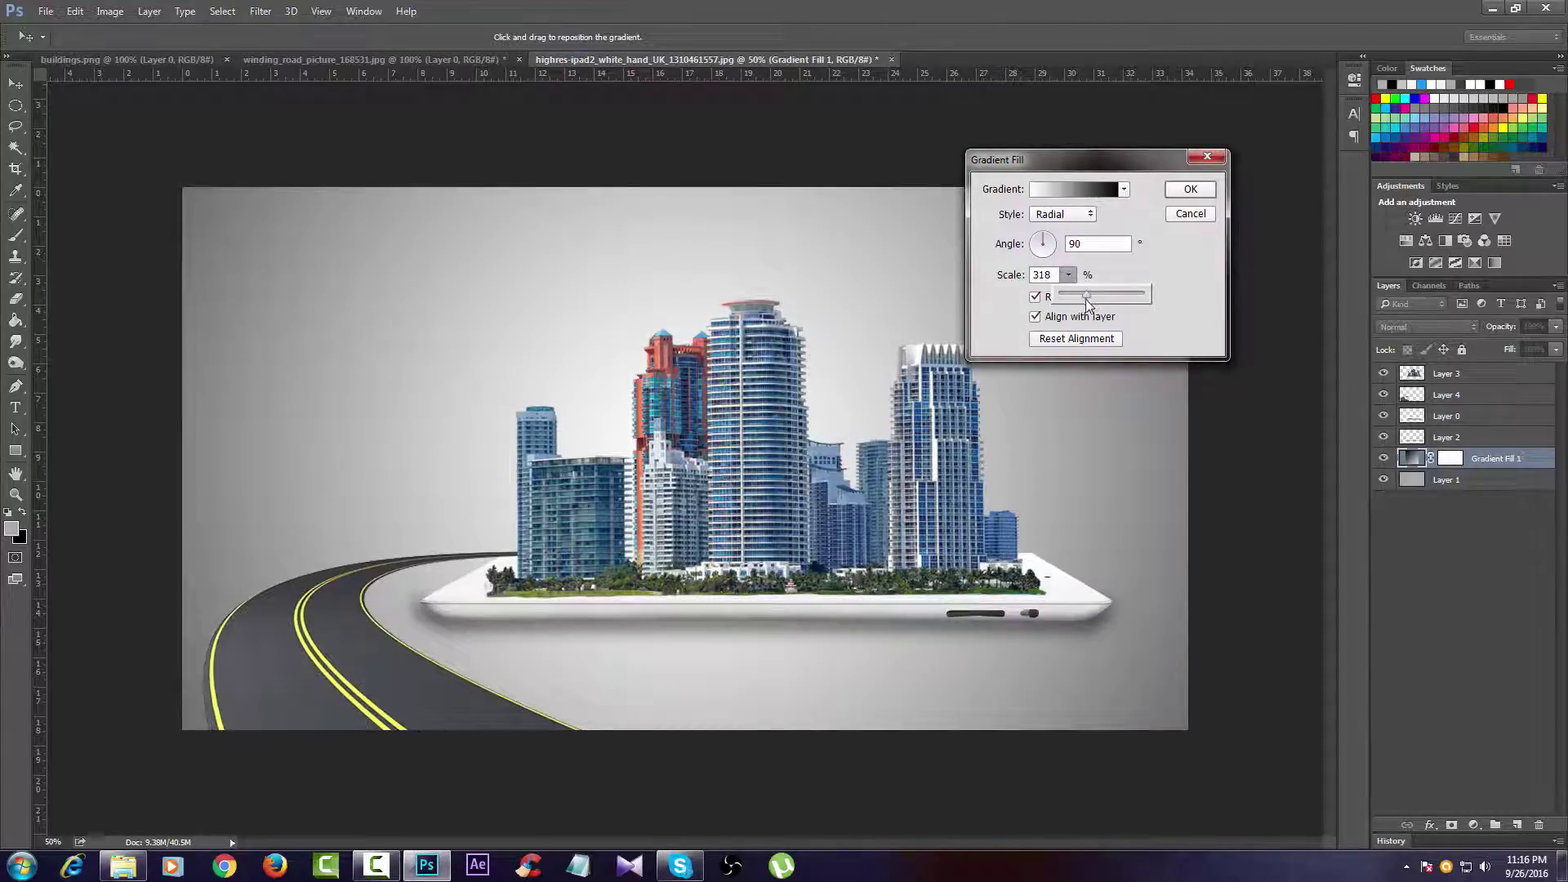
{"action": "left_click", "coordinate": [1193, 190]}
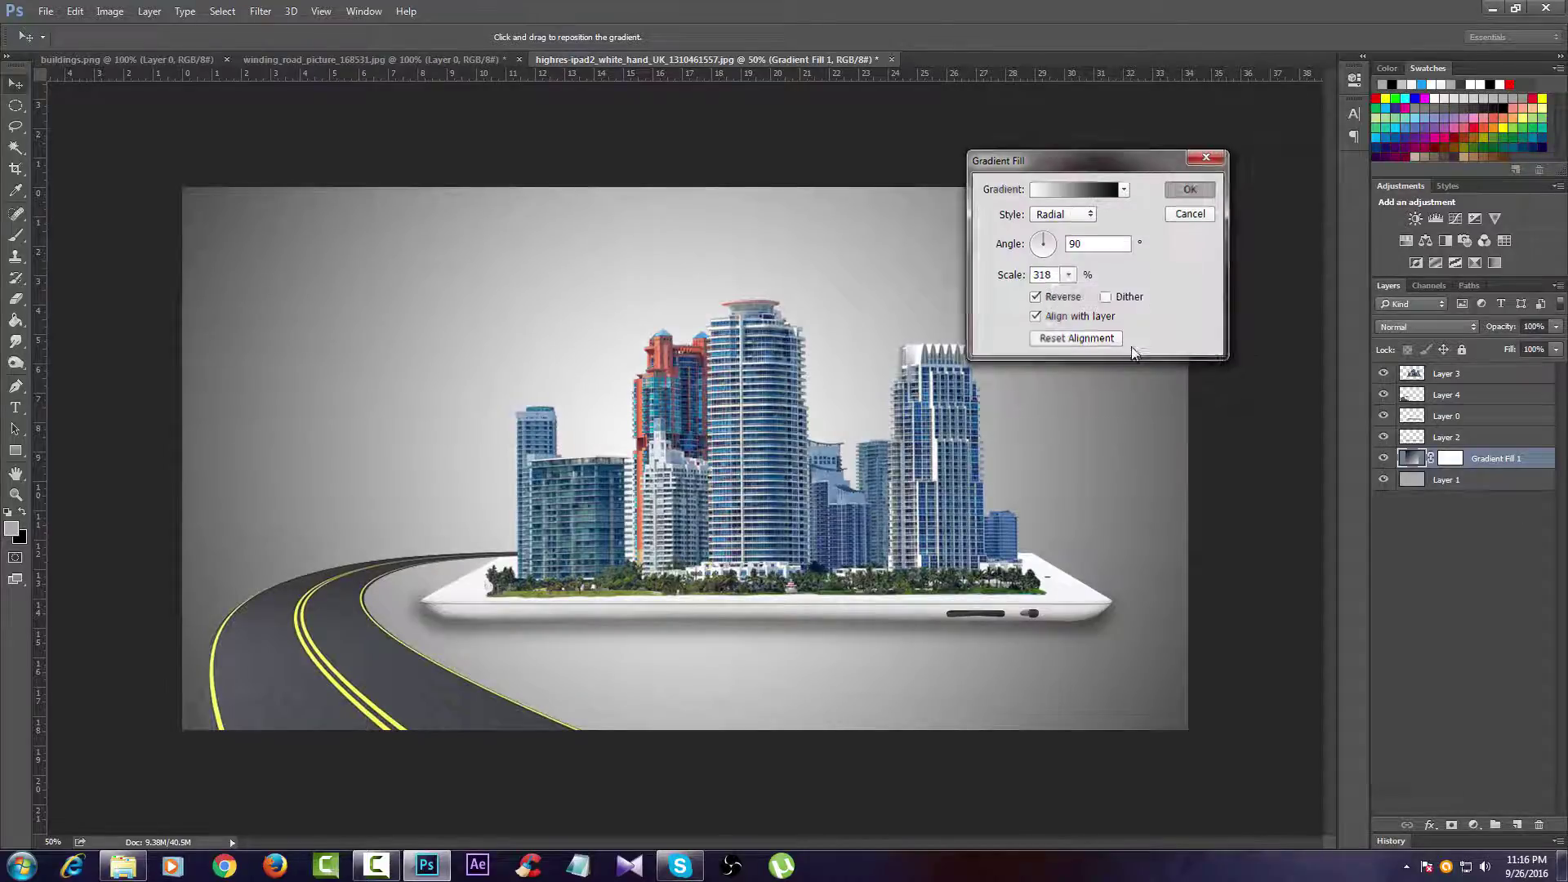
{"action": "left_click", "coordinate": [1420, 604]}
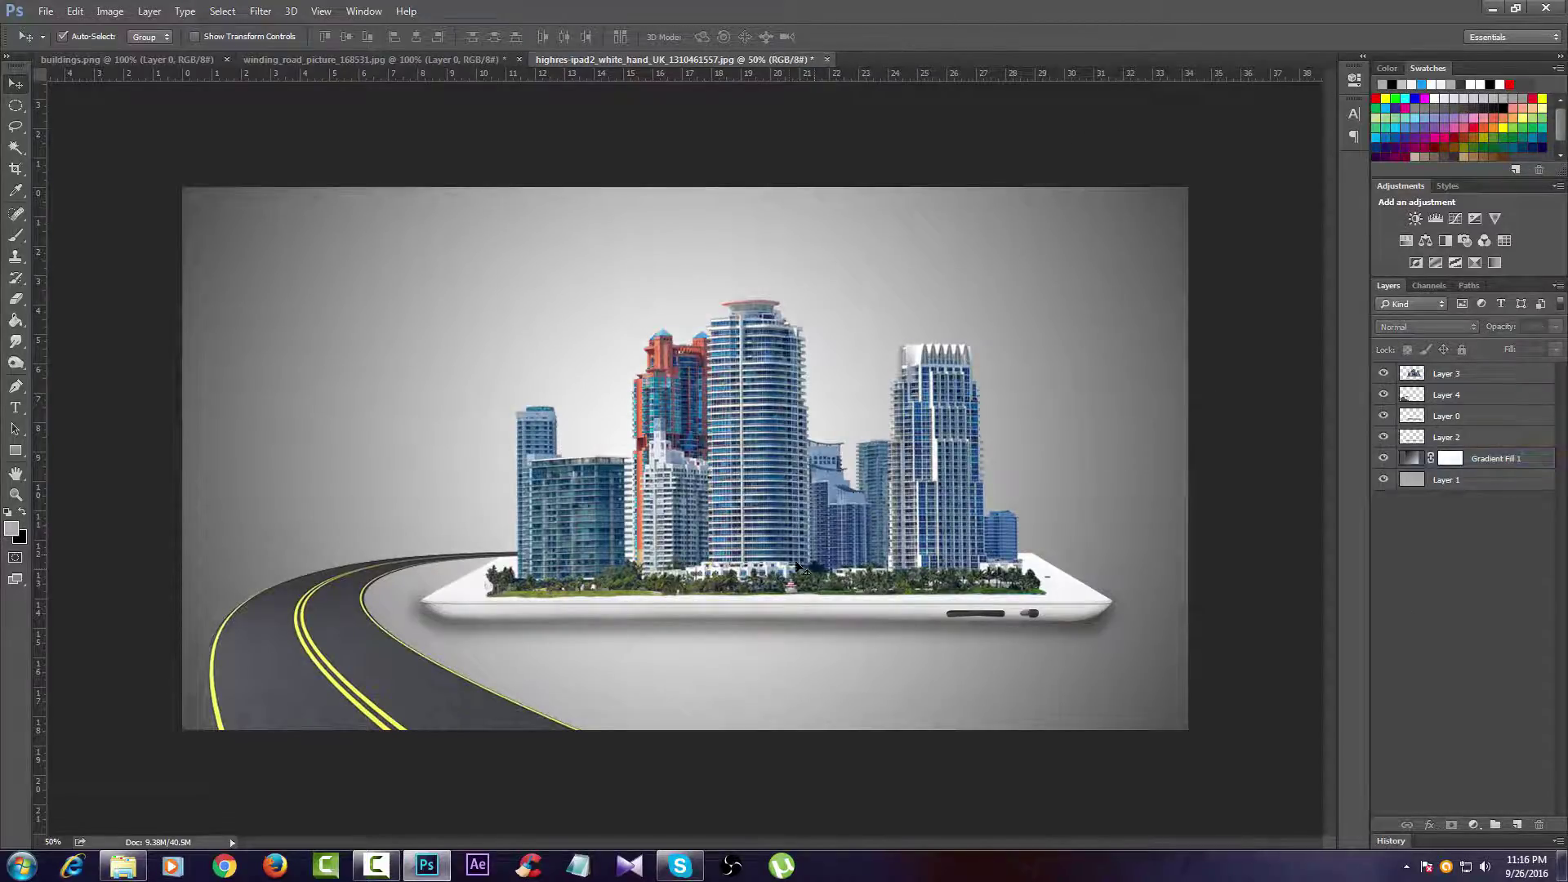
Step: Add an empty Layer 5 above Gradient Fill 1 and set up a rotated cloud brush
{"action": "left_click", "coordinate": [1482, 375]}
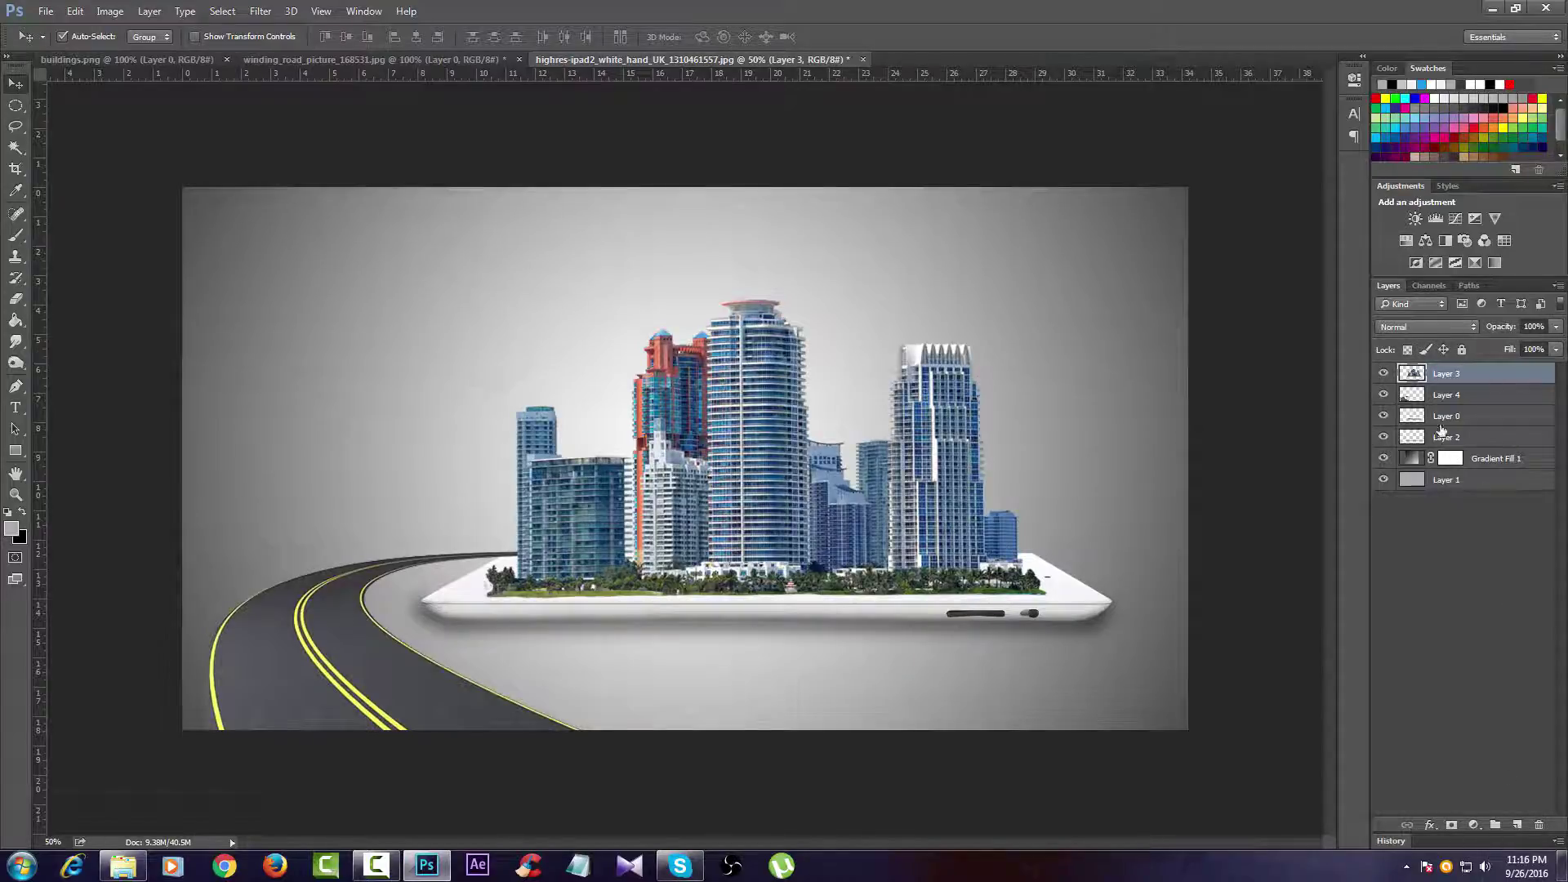
{"action": "left_click", "coordinate": [1496, 459]}
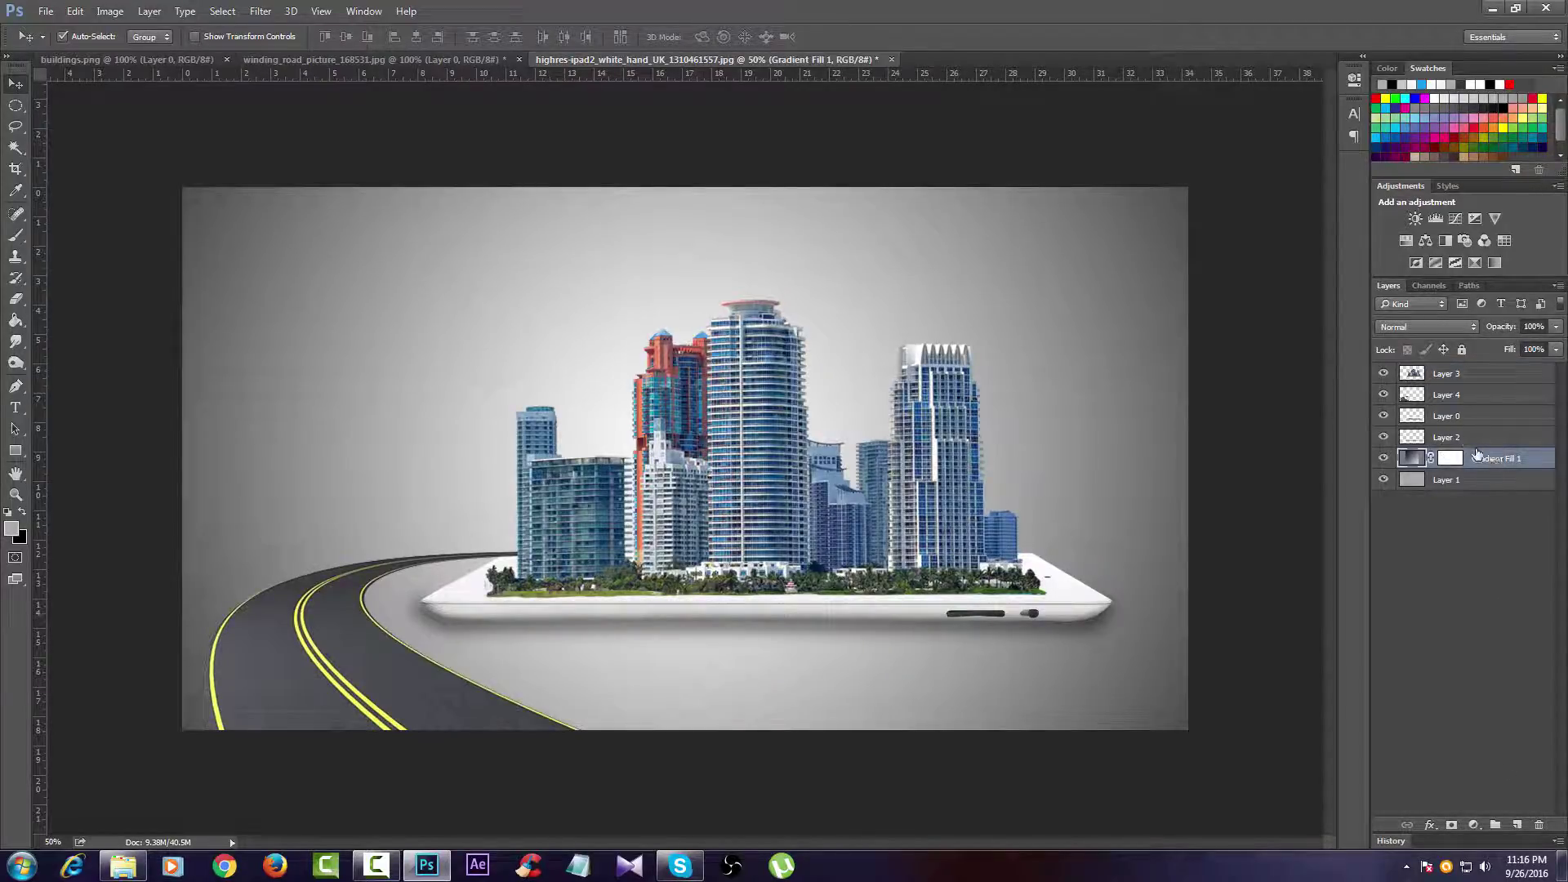
{"action": "left_click", "coordinate": [1513, 826]}
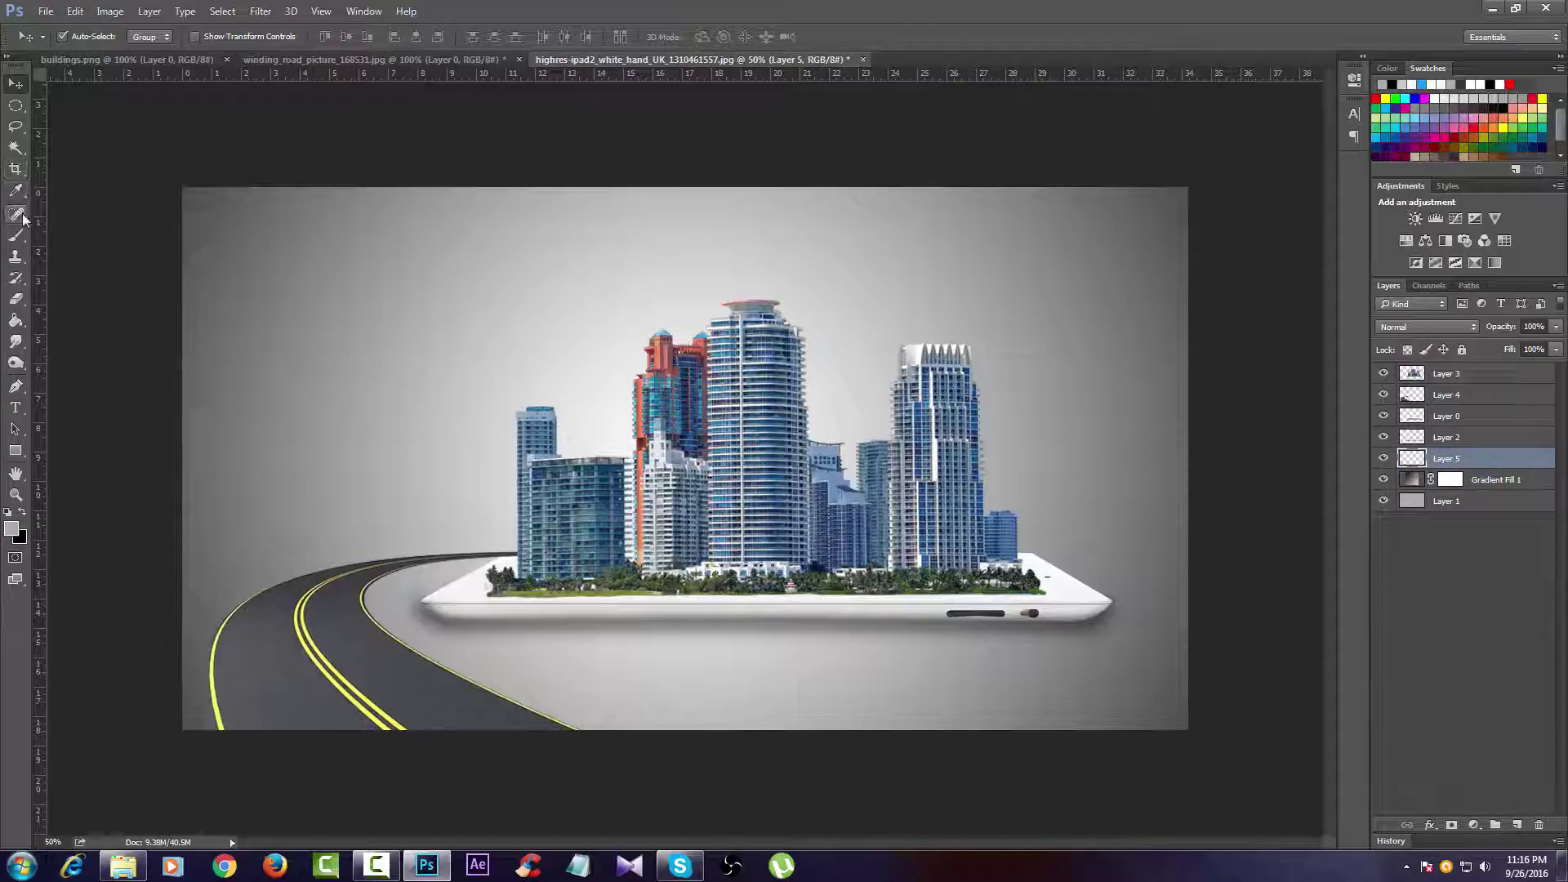
{"action": "left_click", "coordinate": [15, 235]}
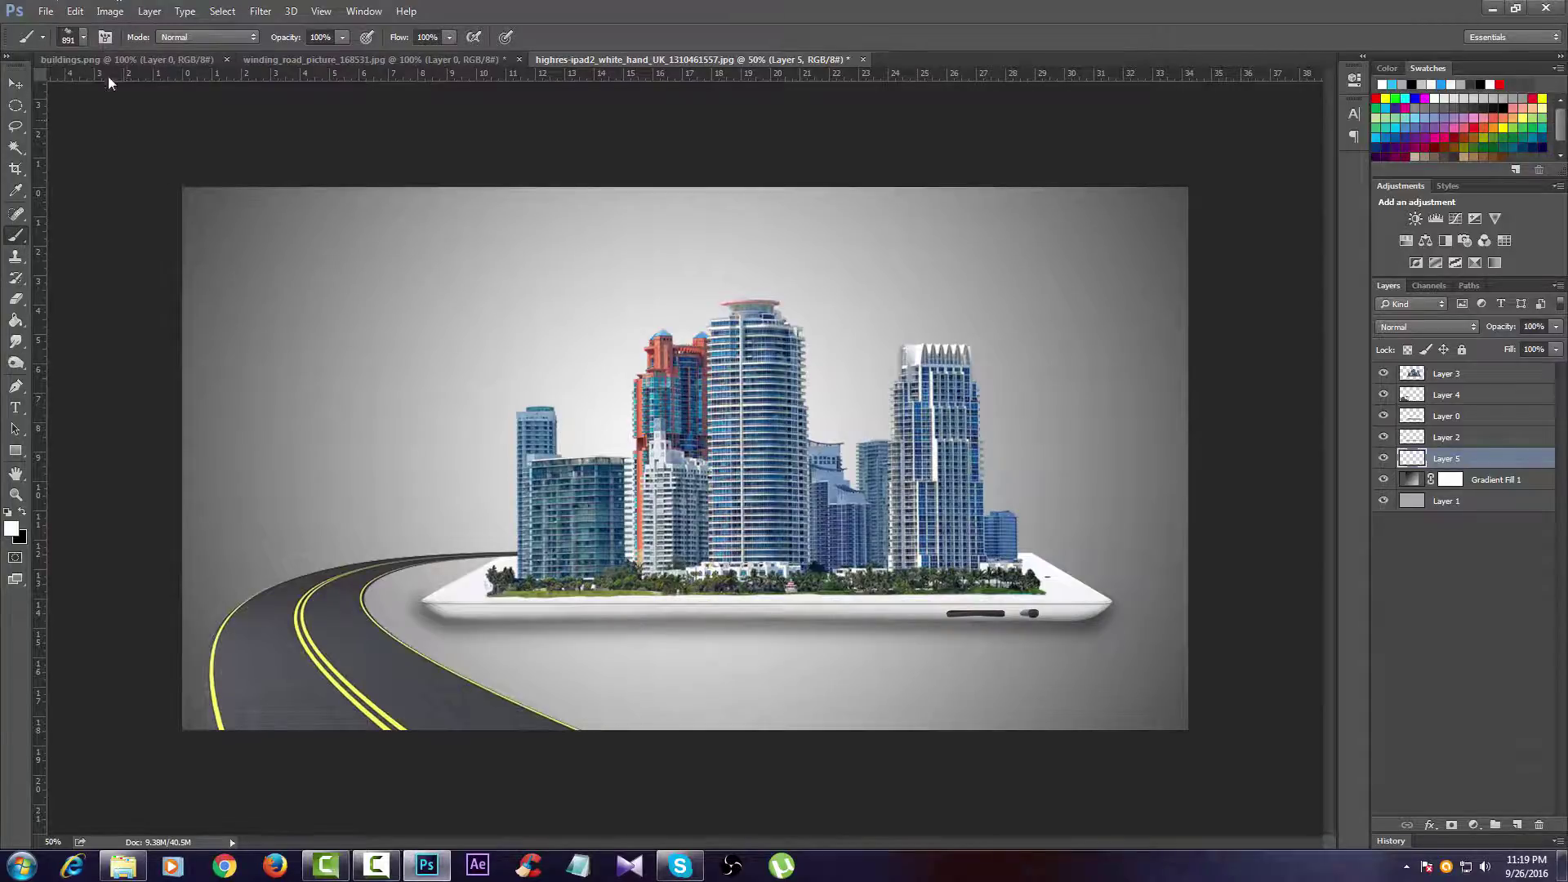
{"action": "left_click", "coordinate": [81, 38]}
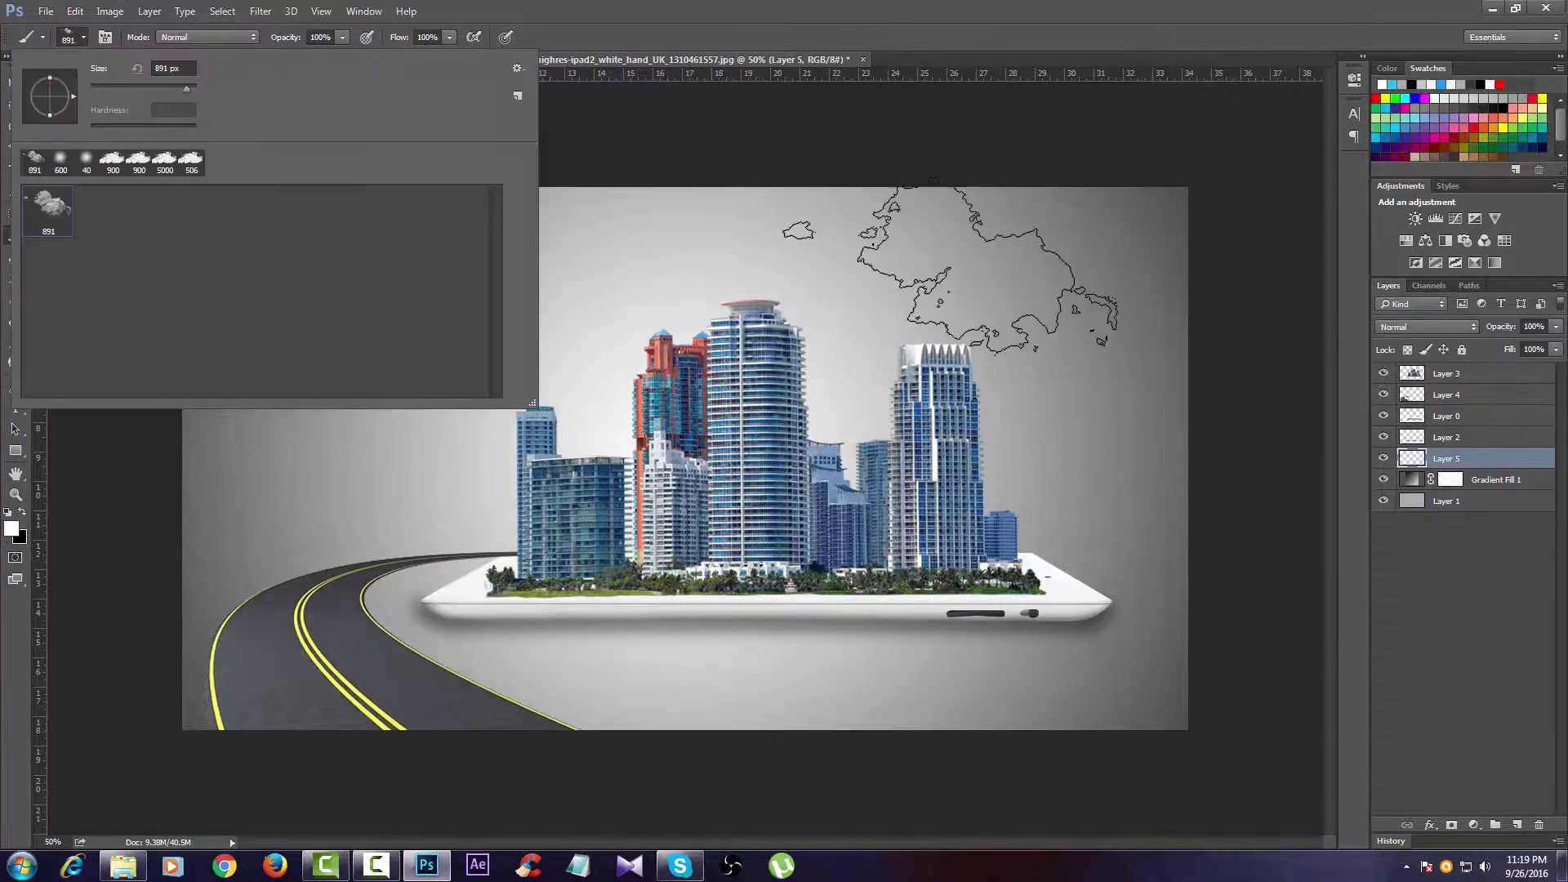
{"action": "mouse_move", "coordinate": [75, 95]}
{"action": "left_mouse_down"}
{"action": "mouse_move", "coordinate": [12, 119]}
{"action": "mouse_move", "coordinate": [38, 118]}
{"action": "mouse_move", "coordinate": [26, 94]}
{"action": "left_mouse_up"}
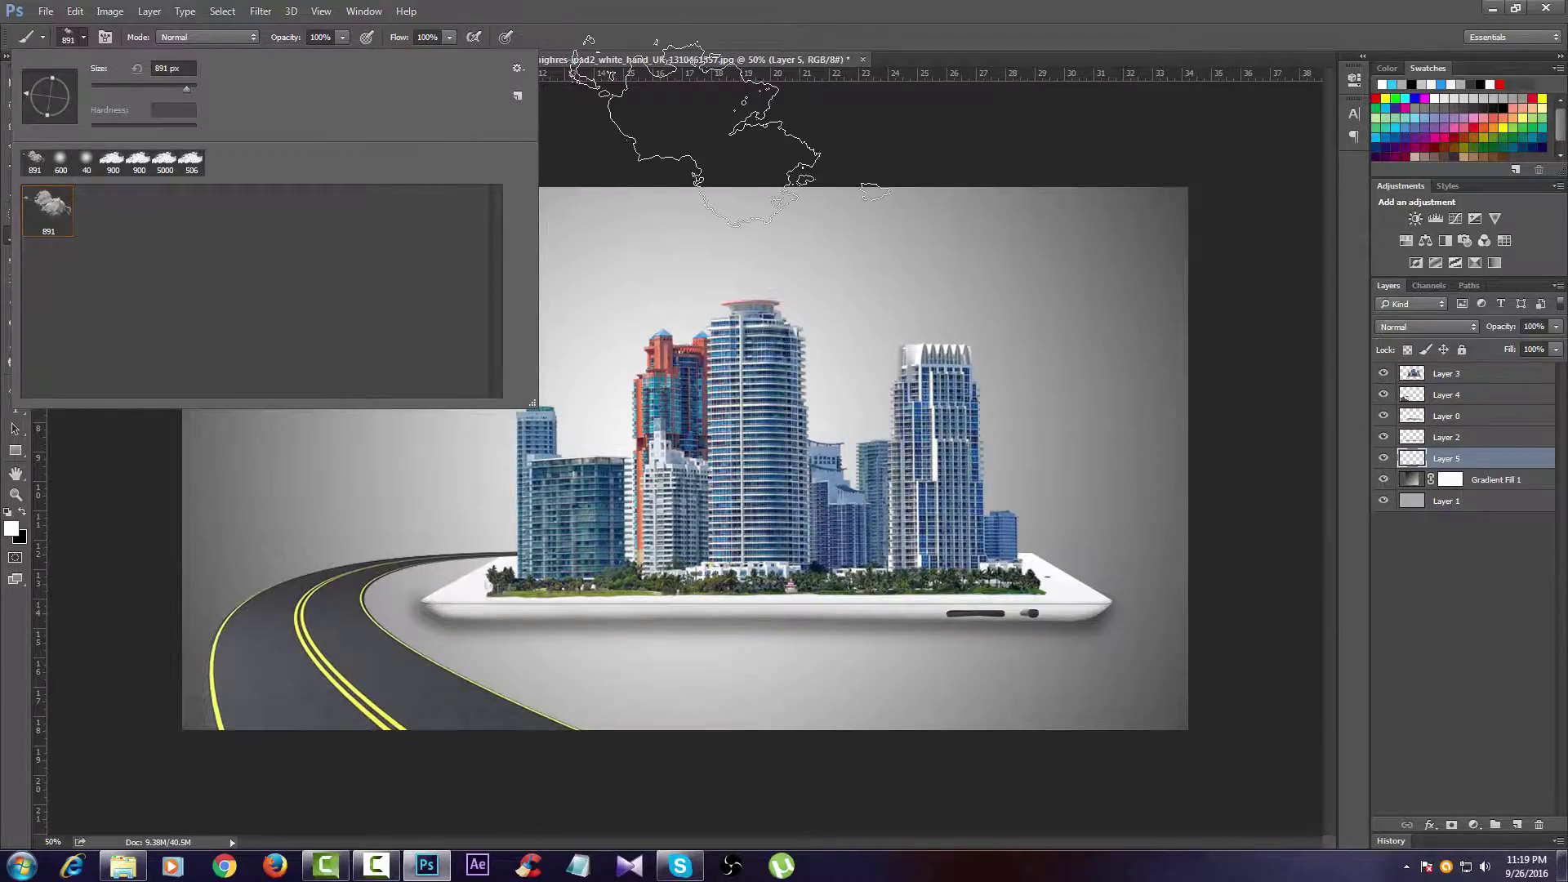
Step: Stamp white clouds across the sky around and above the buildings
{"action": "left_click", "coordinate": [939, 327]}
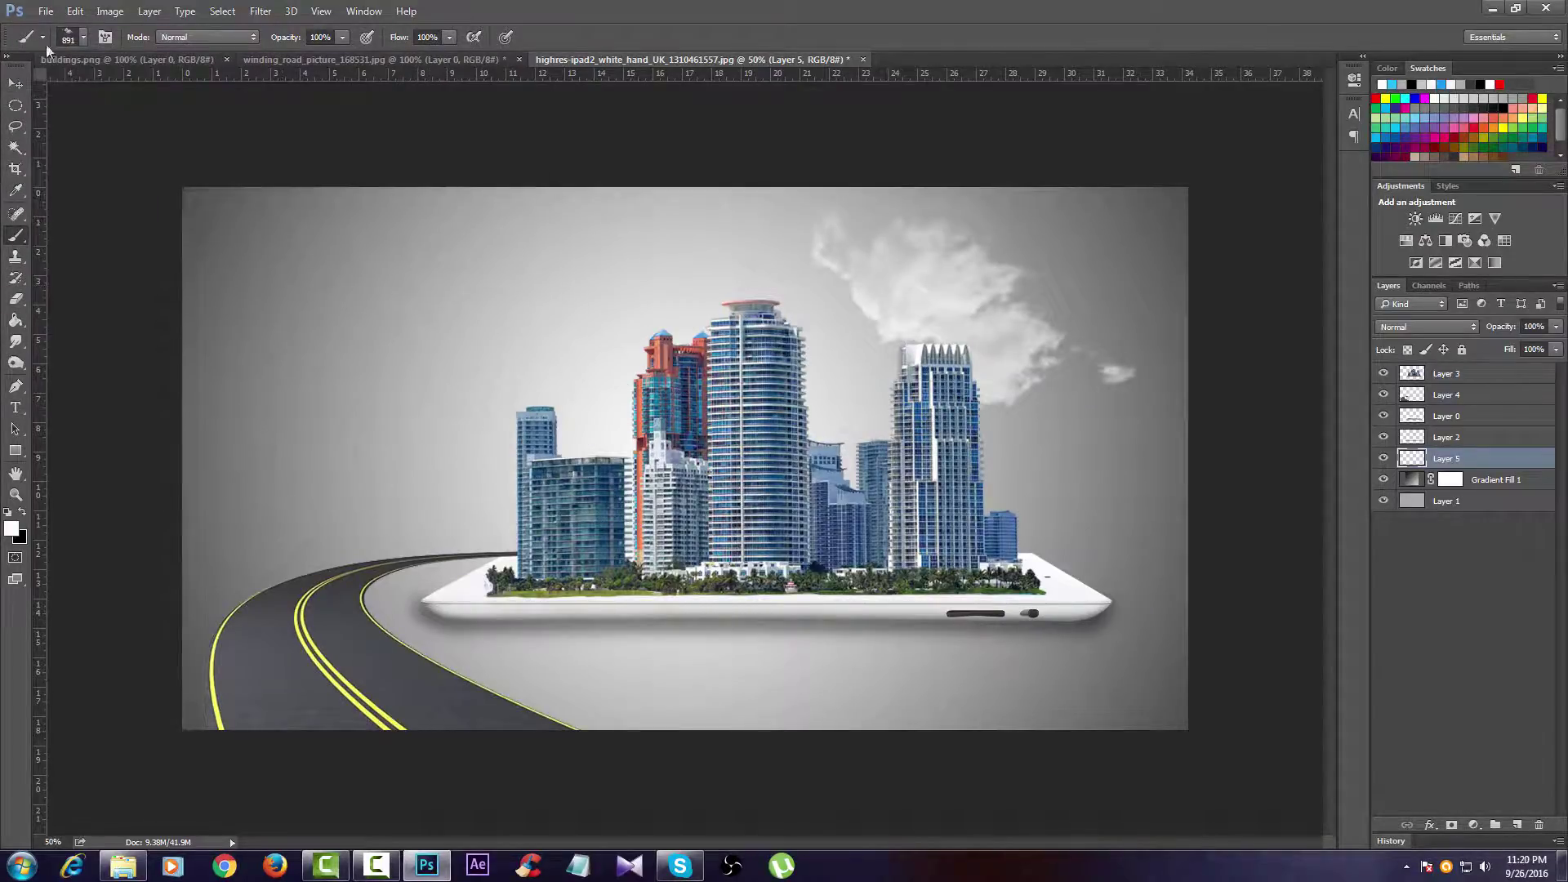
{"action": "left_click", "coordinate": [81, 38]}
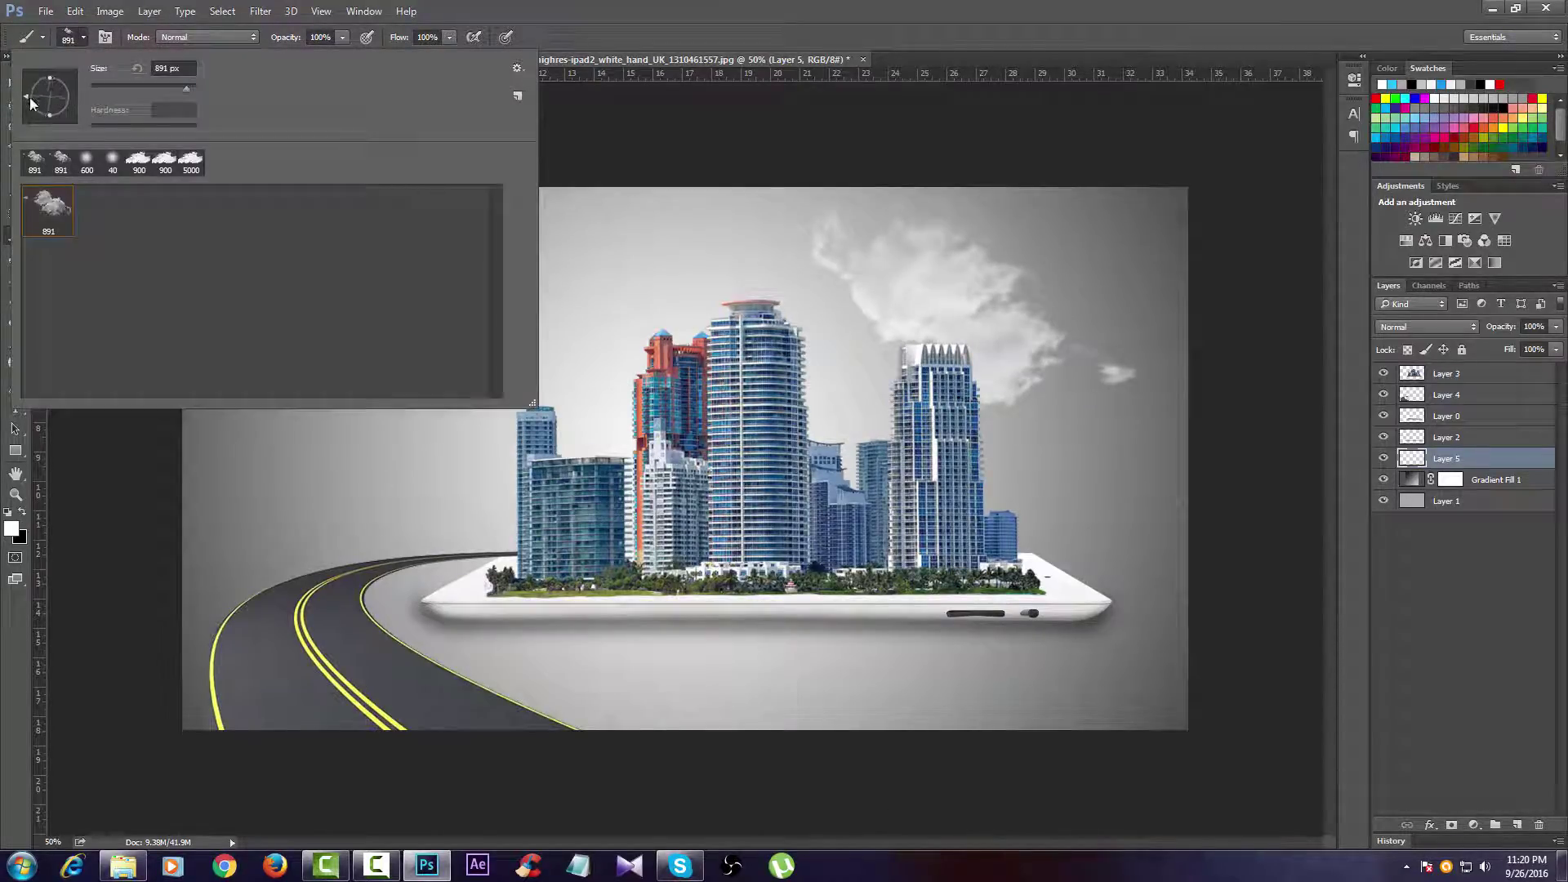
{"action": "left_click", "coordinate": [788, 353]}
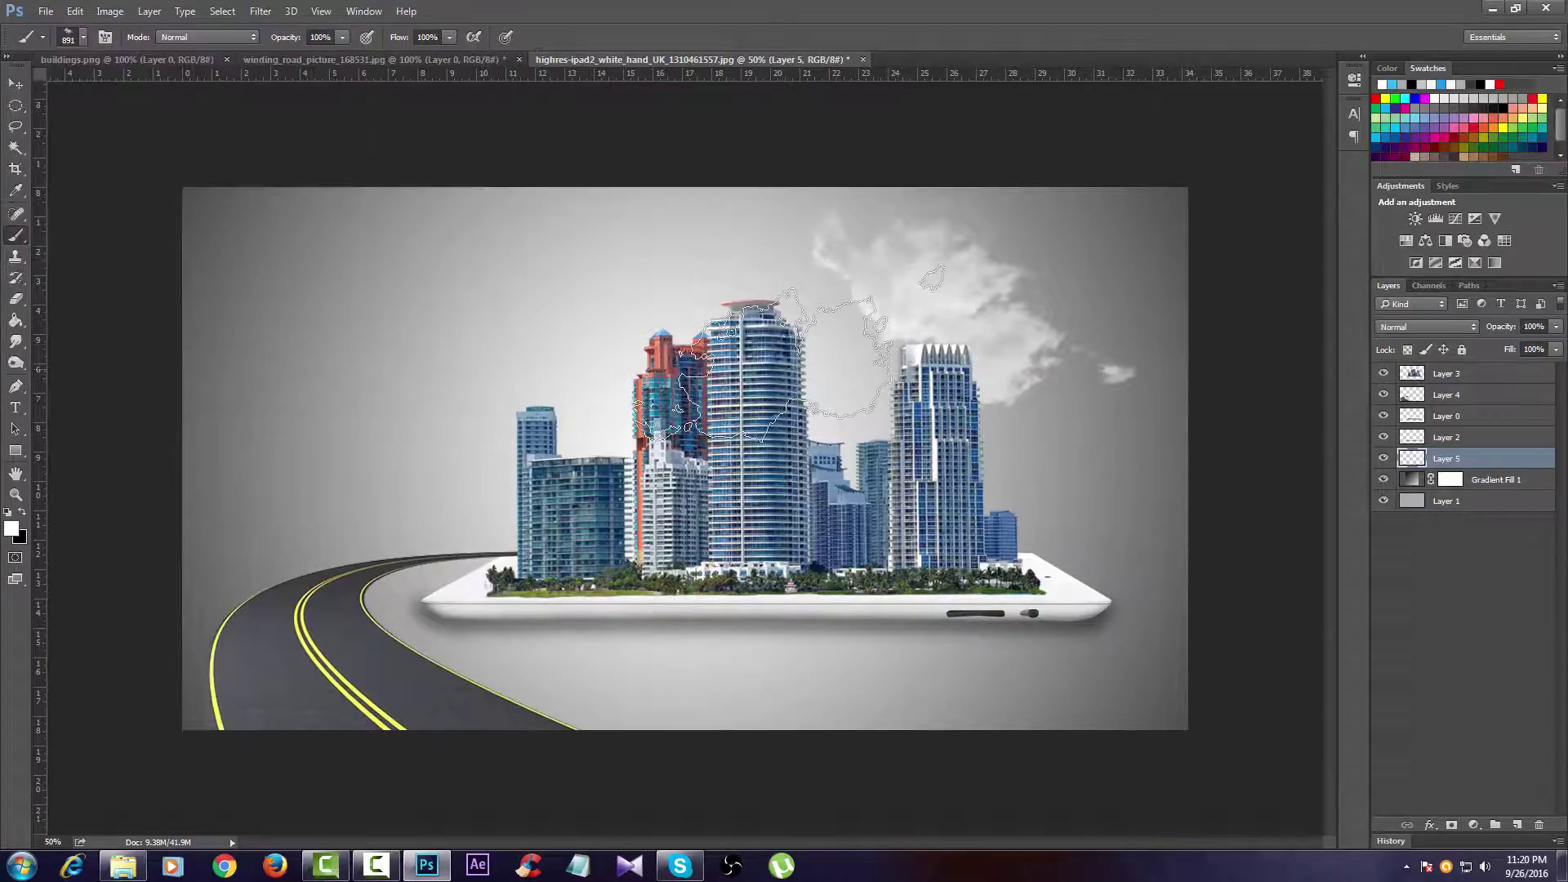
{"action": "left_click", "coordinate": [645, 270]}
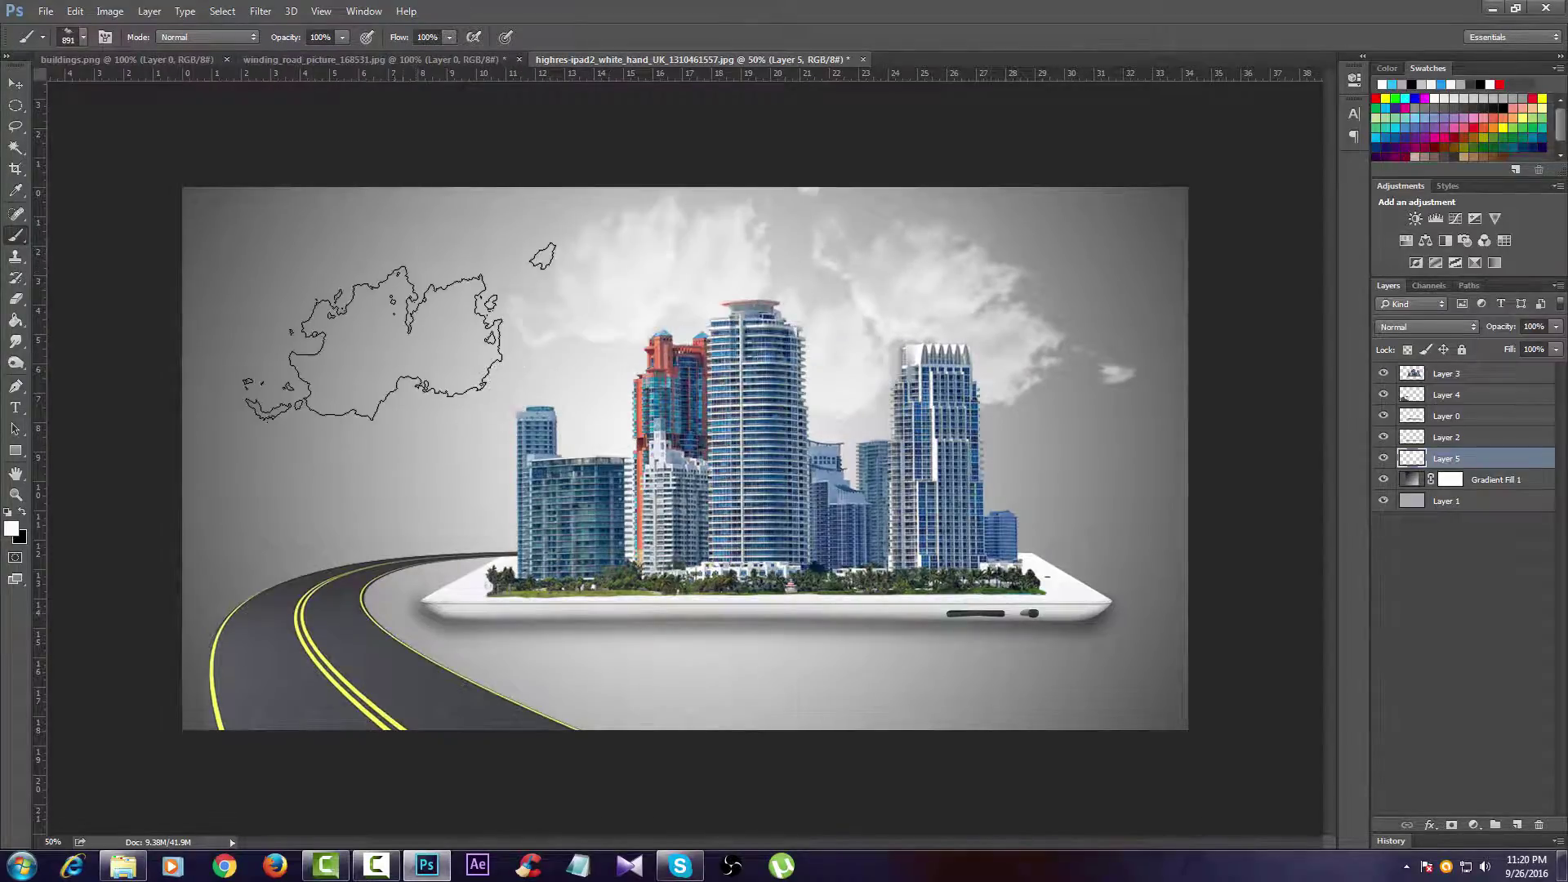
{"action": "left_click", "coordinate": [83, 38]}
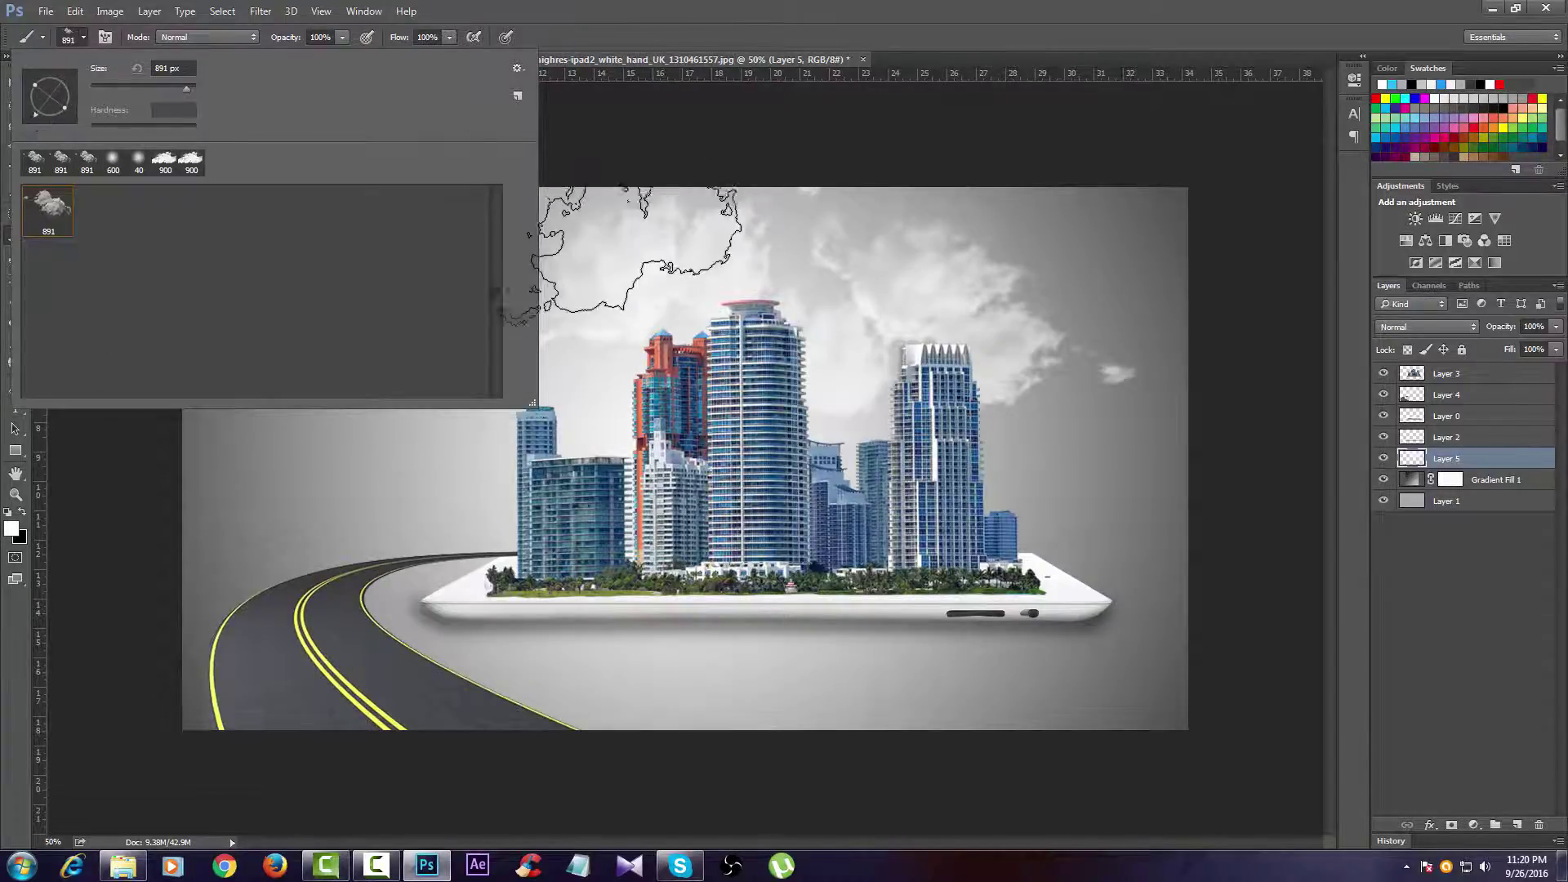
{"action": "left_click", "coordinate": [616, 155]}
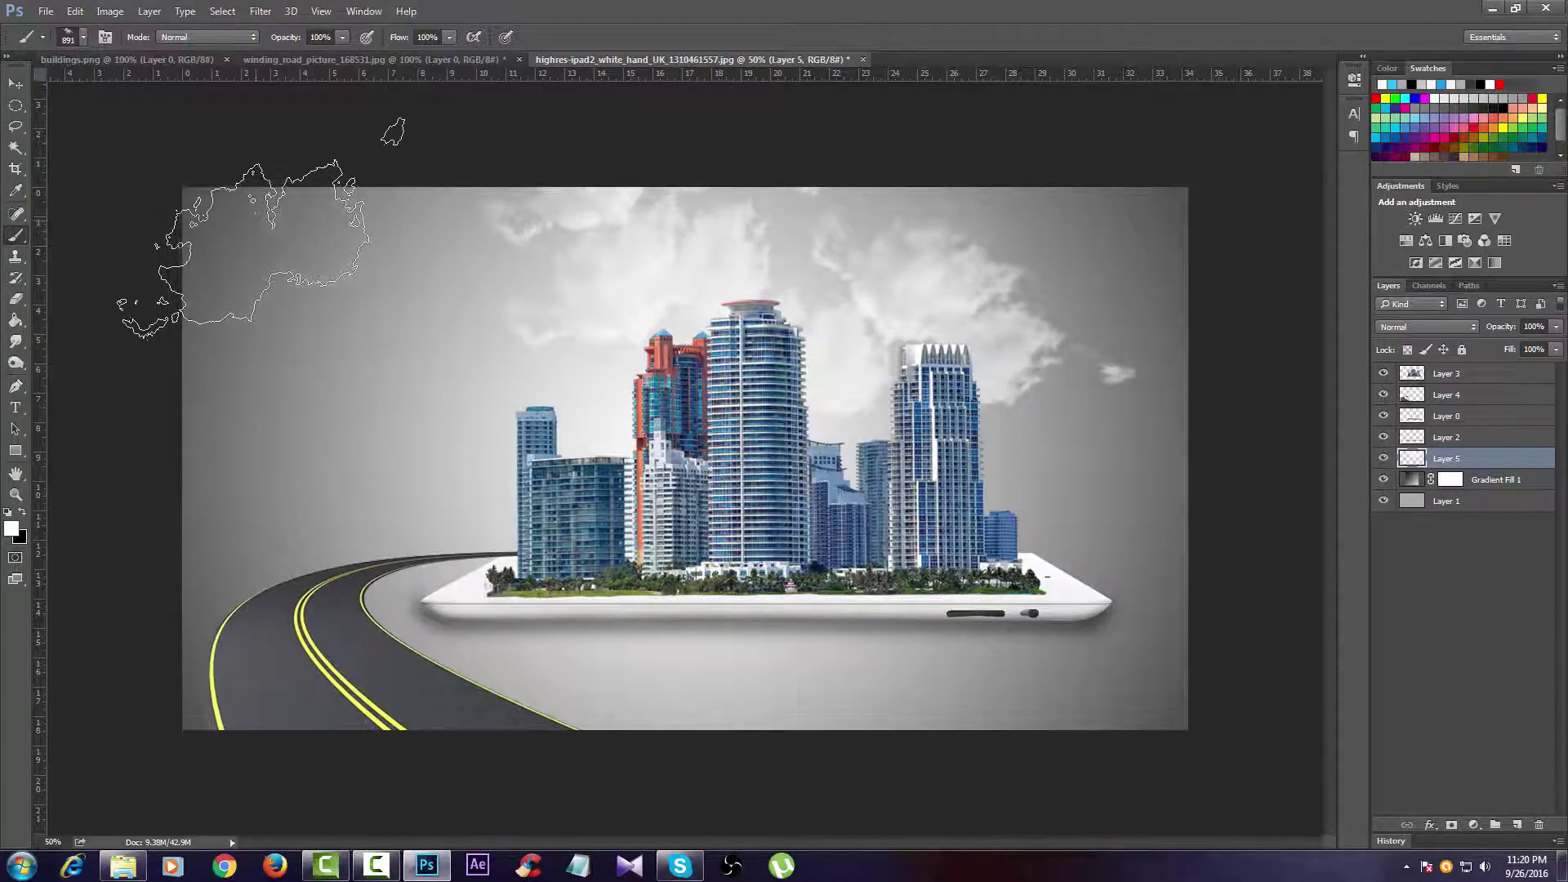
{"action": "left_click", "coordinate": [270, 242]}
{"action": "left_click", "coordinate": [347, 396]}
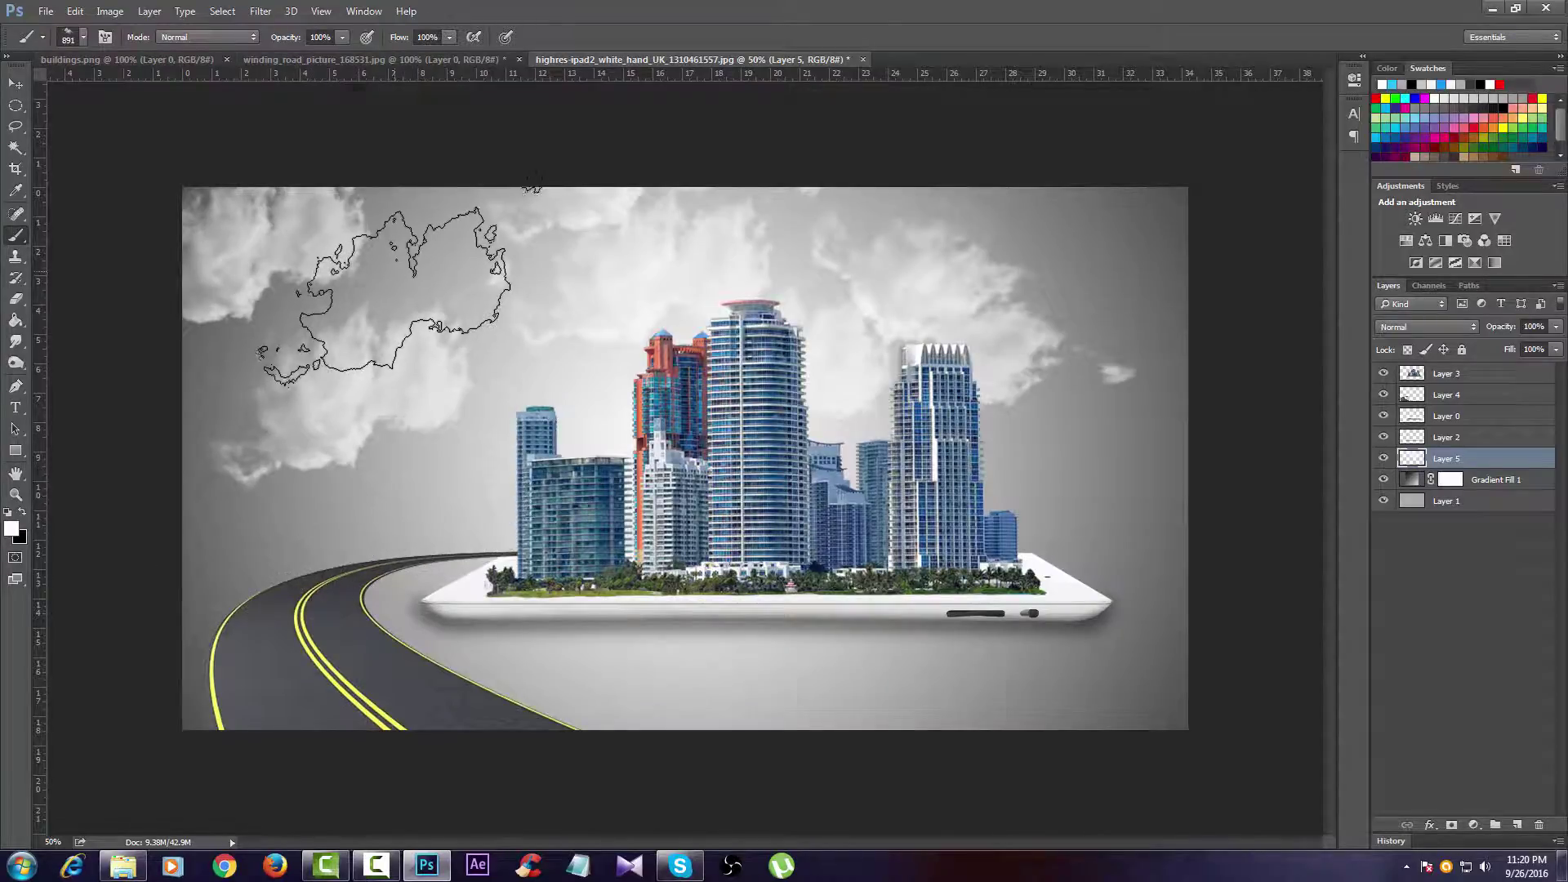
{"action": "left_click", "coordinate": [374, 316]}
{"action": "left_click", "coordinate": [486, 428]}
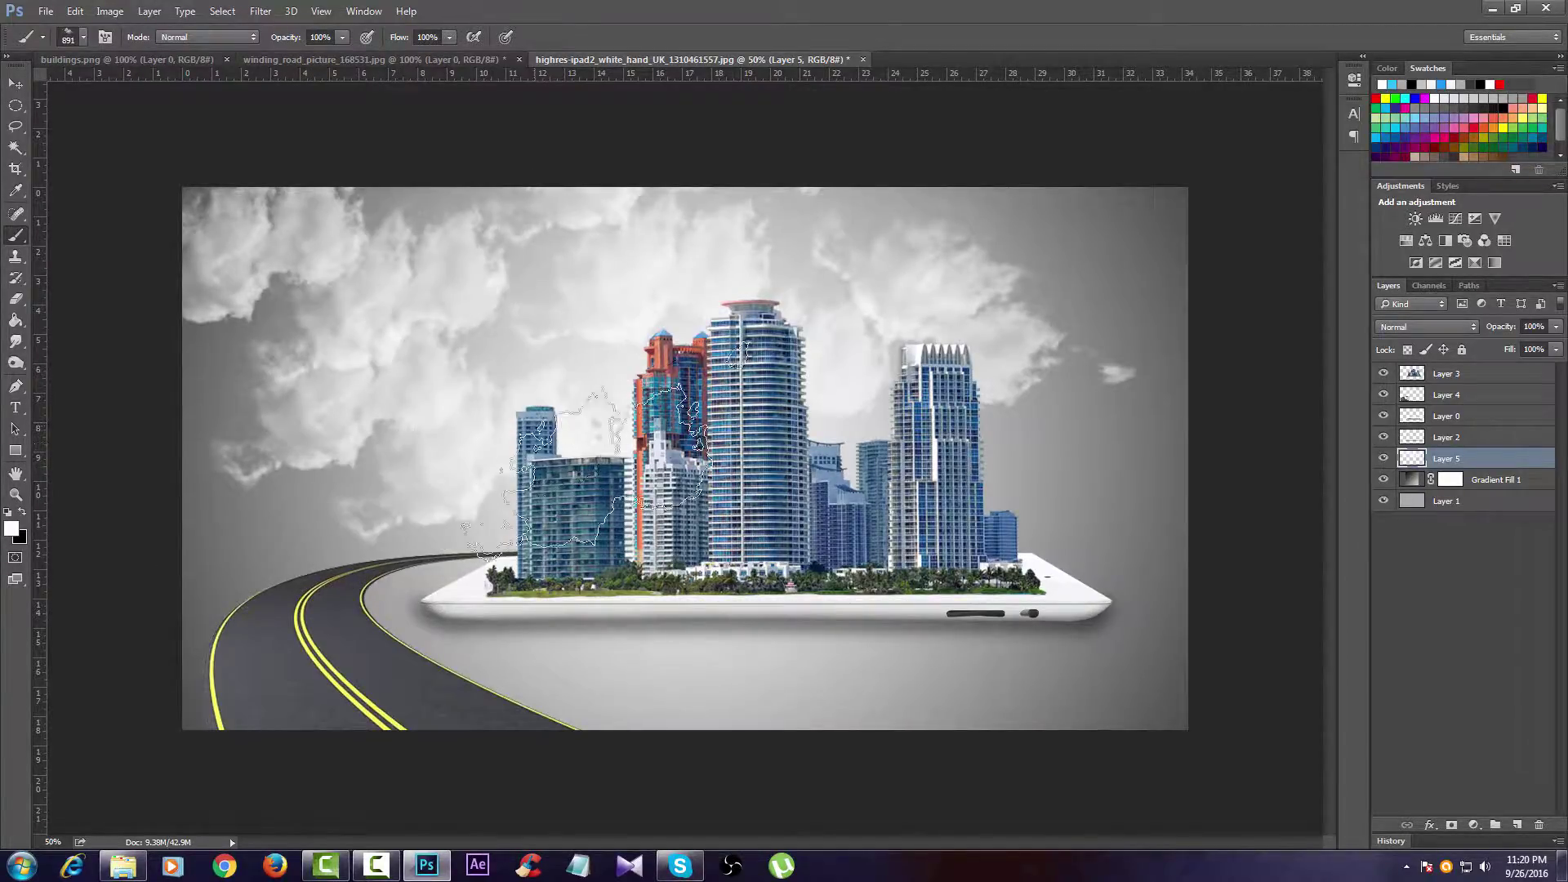
{"action": "left_click", "coordinate": [1061, 418]}
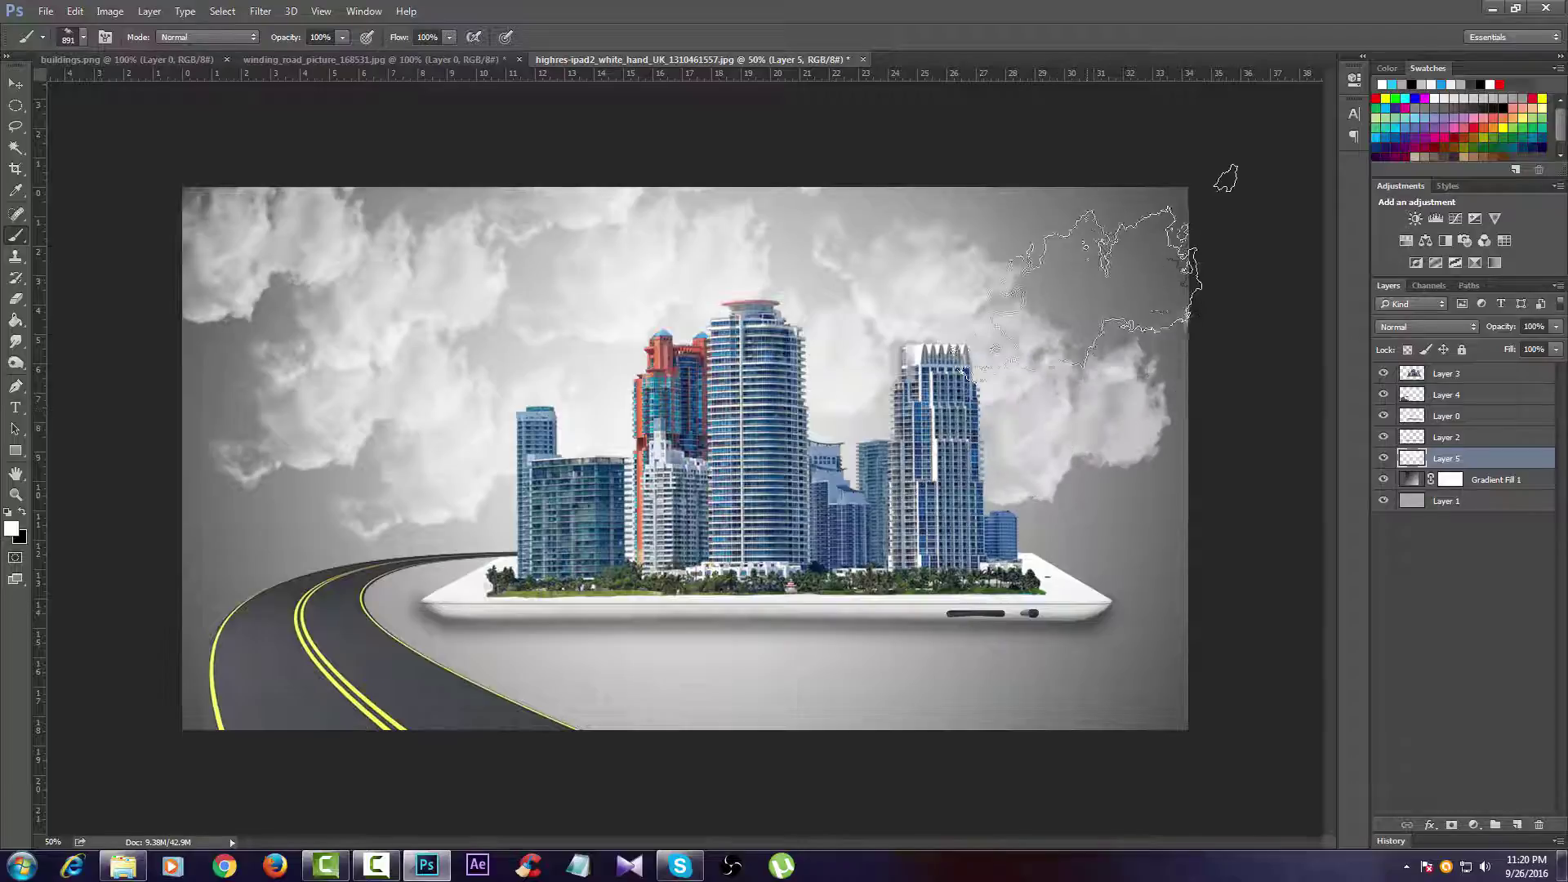
{"action": "left_click", "coordinate": [1086, 275]}
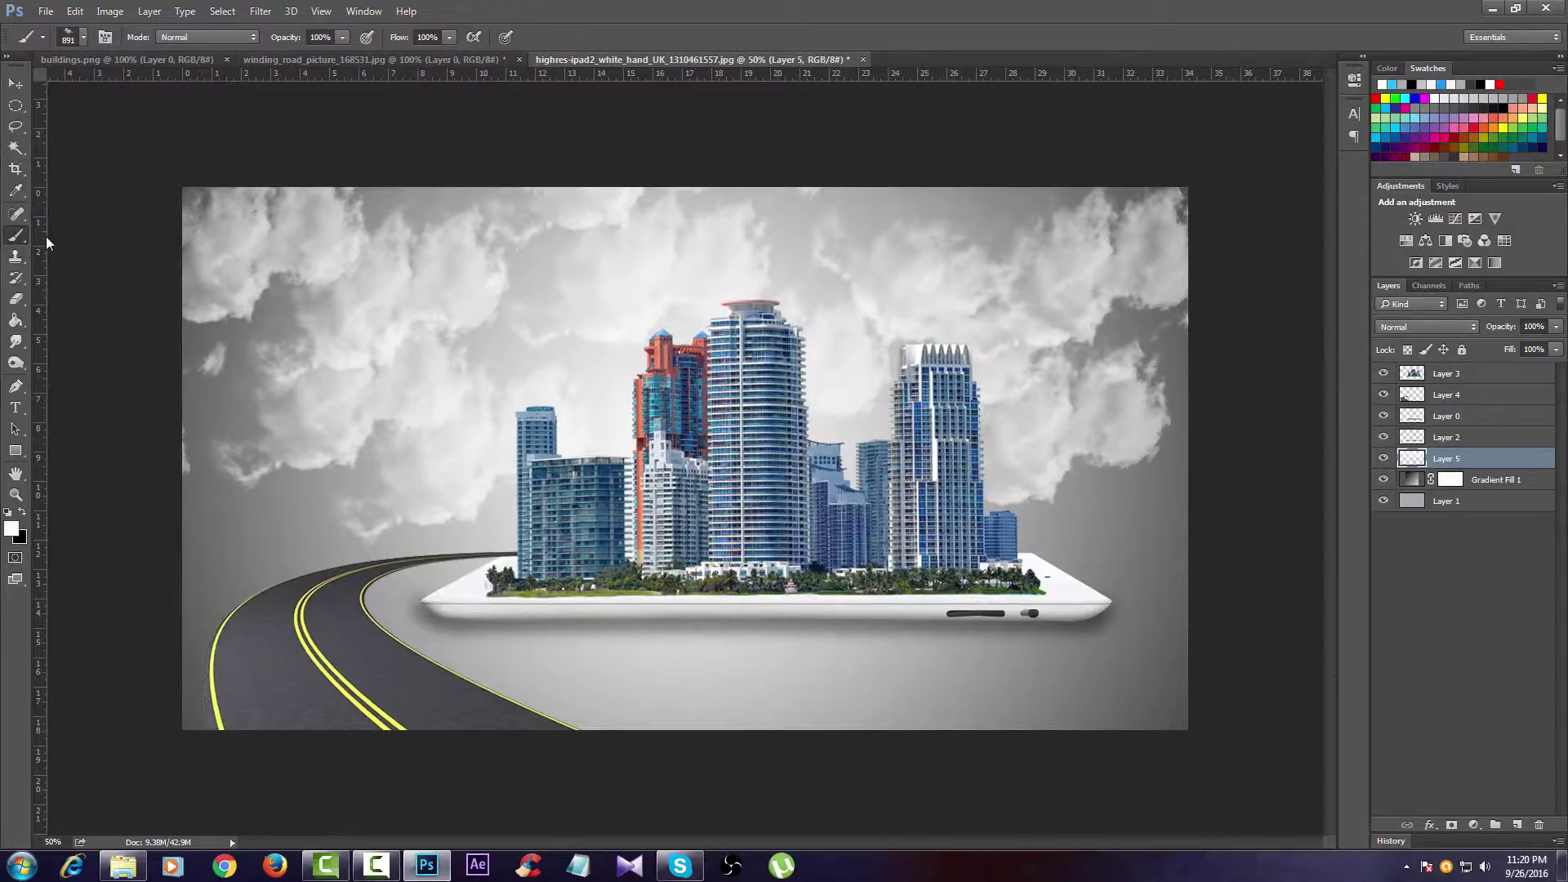
Step: Lower cloud Layer 5's opacity to 55%
{"action": "left_click", "coordinate": [14, 82]}
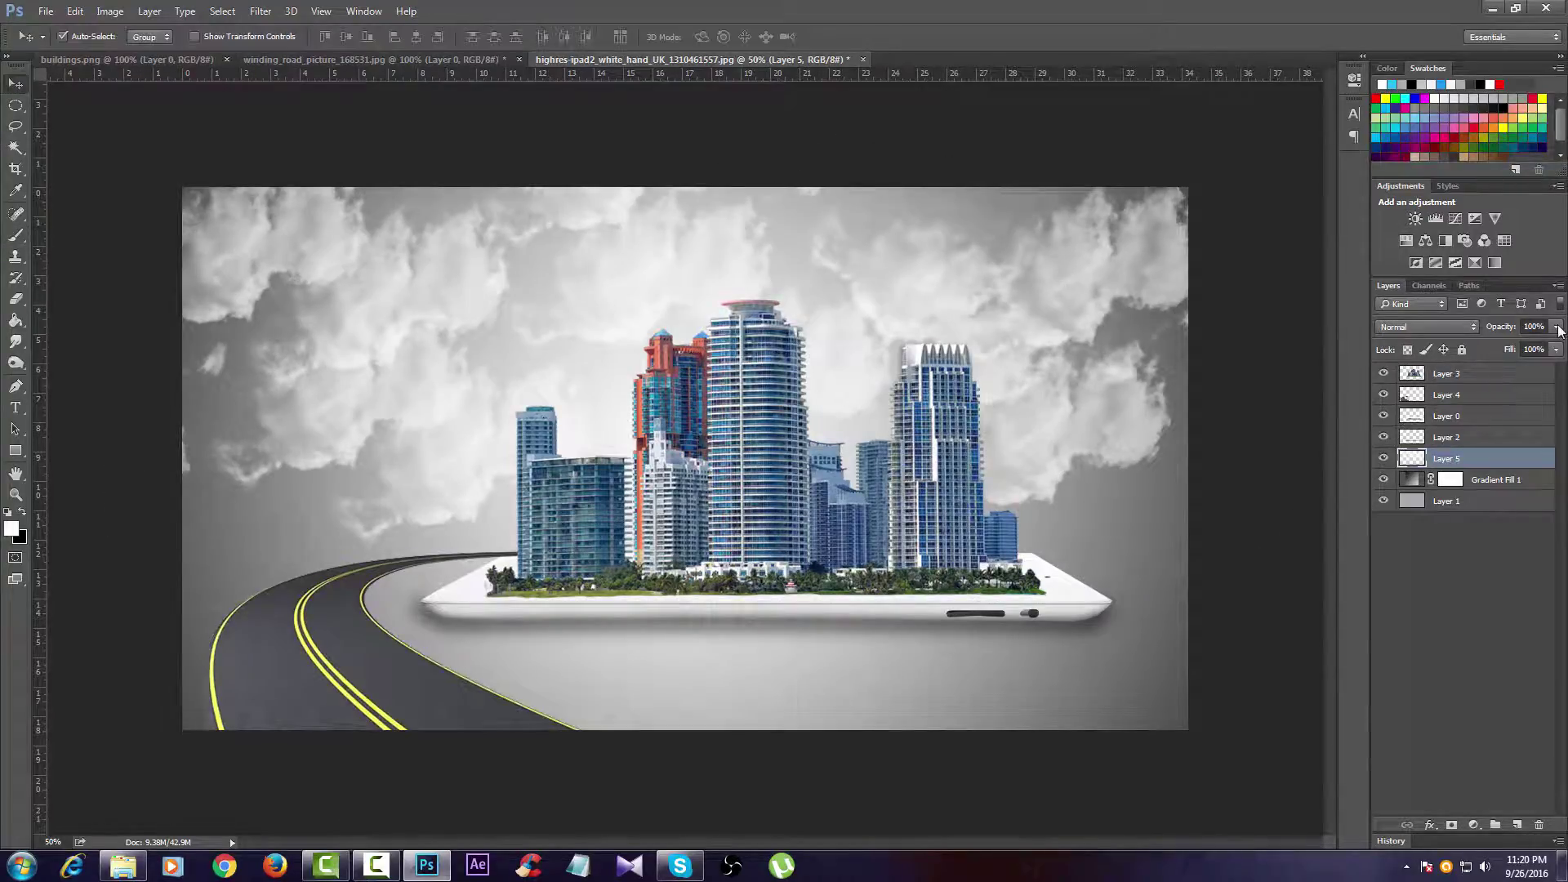
{"action": "left_click", "coordinate": [1557, 327]}
{"action": "left_click", "coordinate": [1531, 348]}
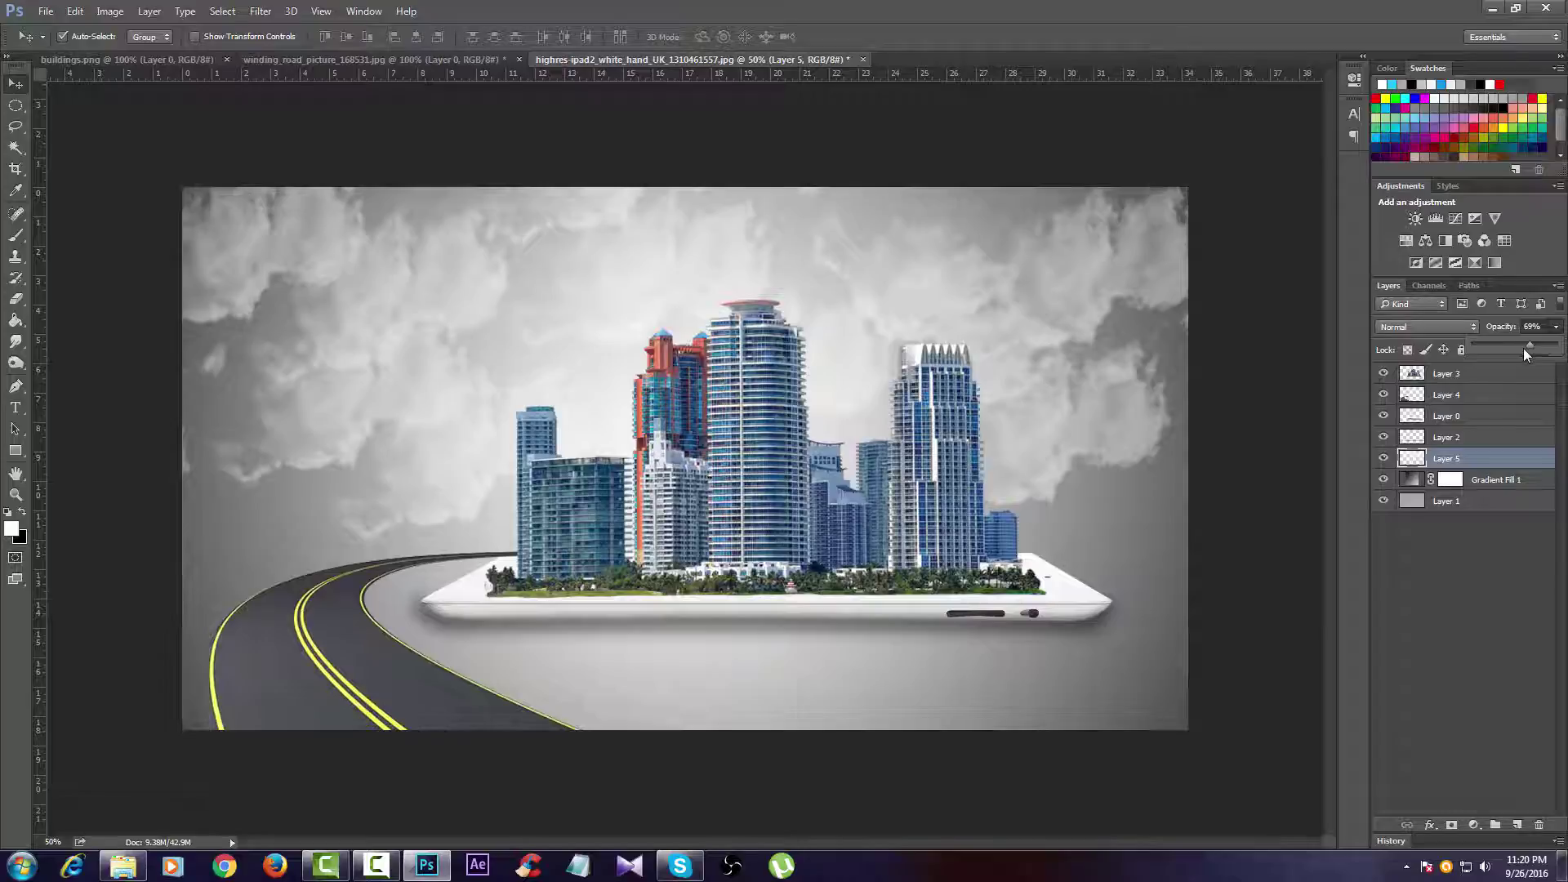
{"action": "left_click_drag", "start_coordinate": [1521, 352], "coordinate": [1518, 353]}
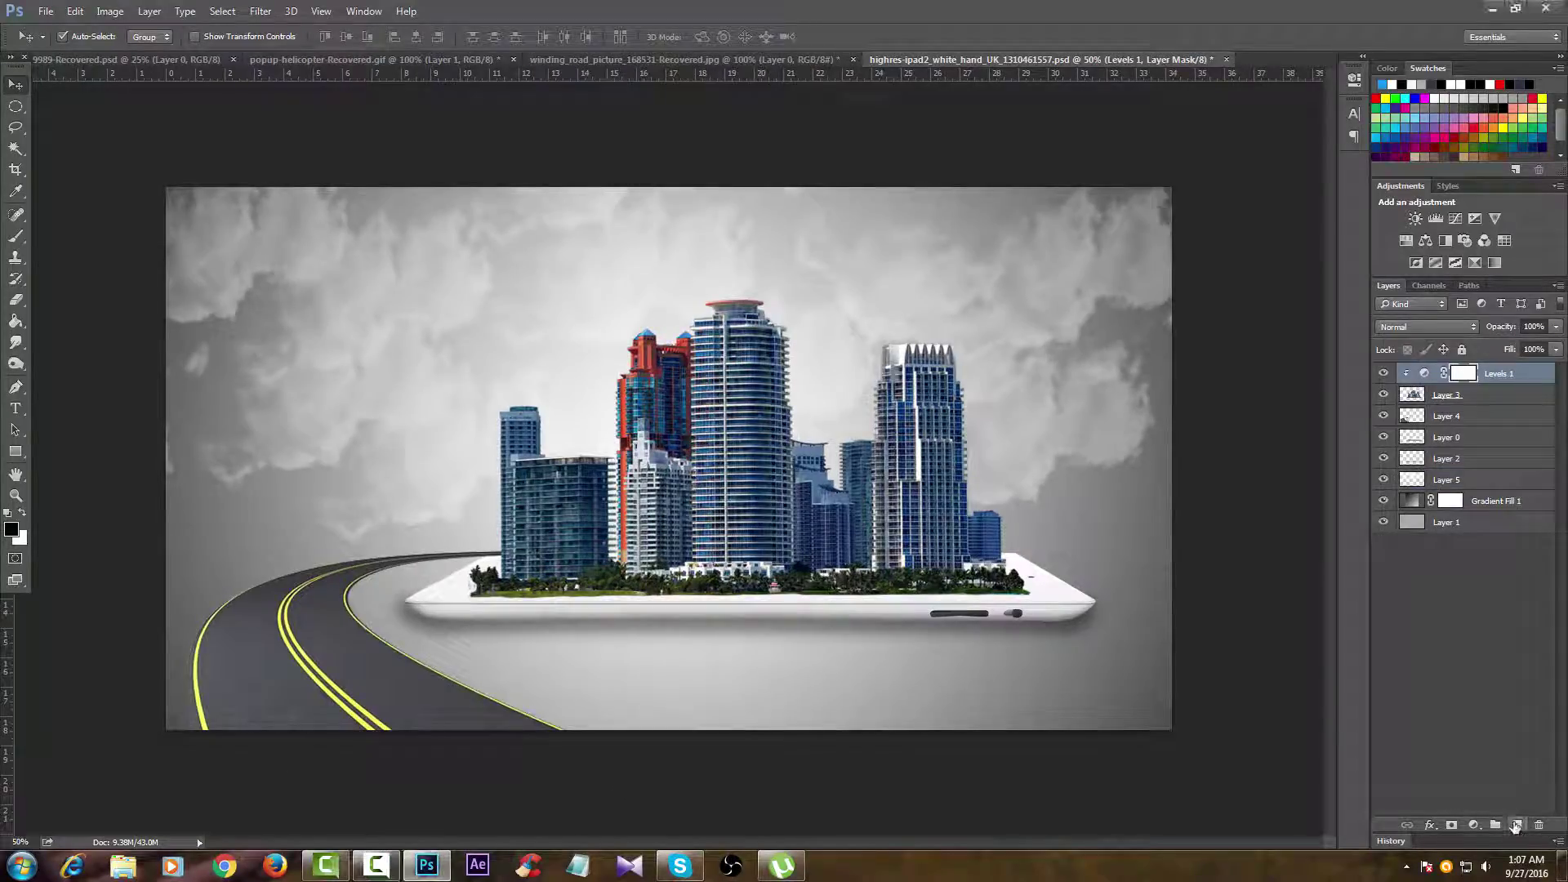
Step: Add new Layer 6 and fill it via Apply Image with the merged composite in Multiply mode
{"action": "left_click", "coordinate": [1516, 825]}
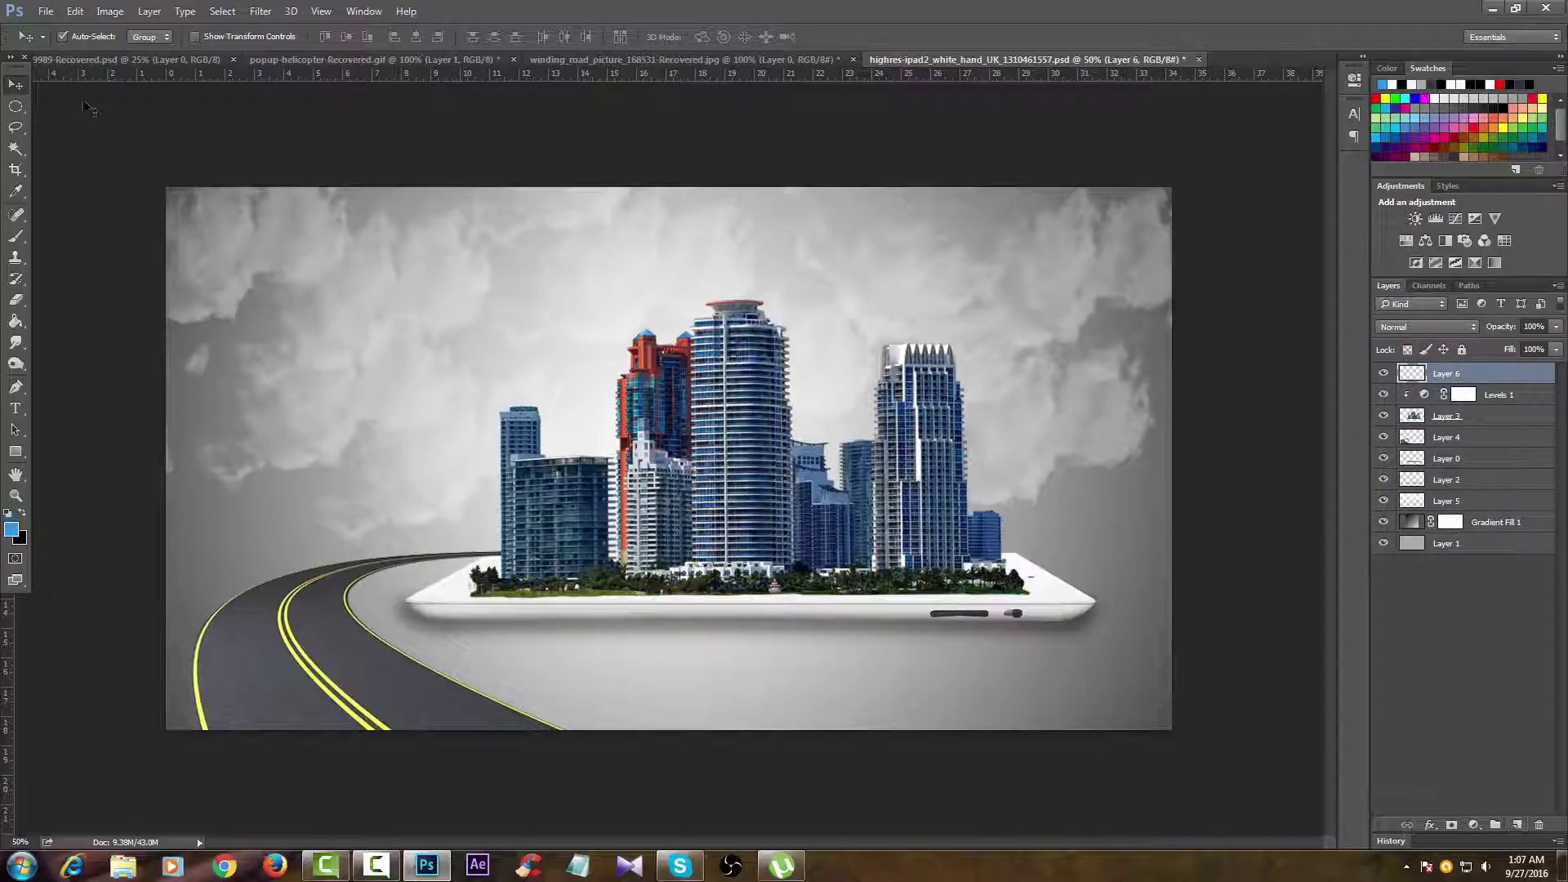
{"action": "left_click", "coordinate": [110, 11]}
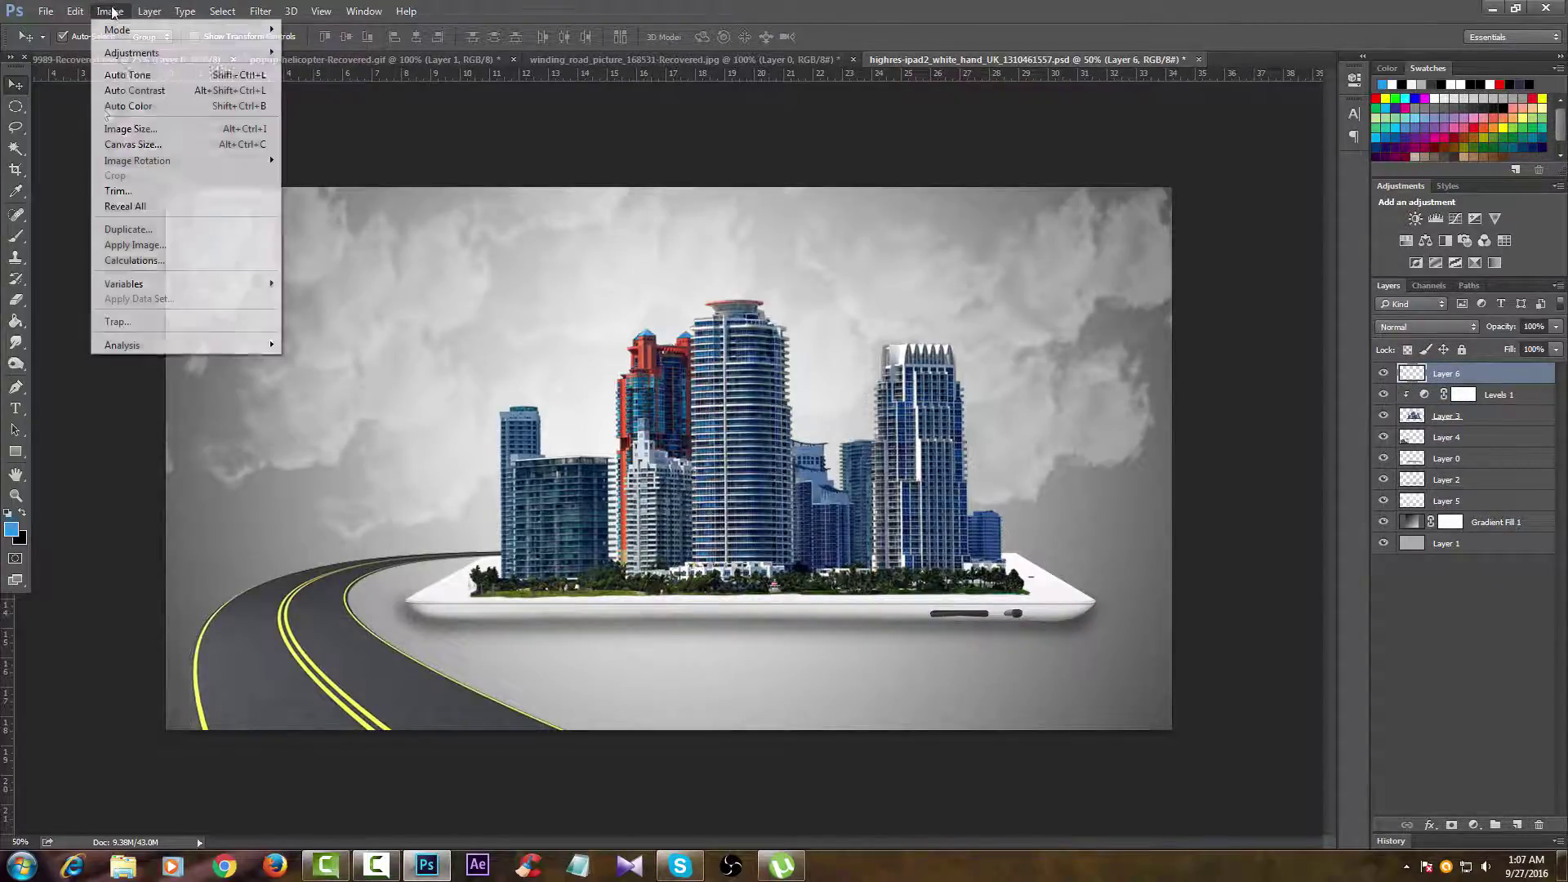
{"action": "left_click", "coordinate": [131, 245]}
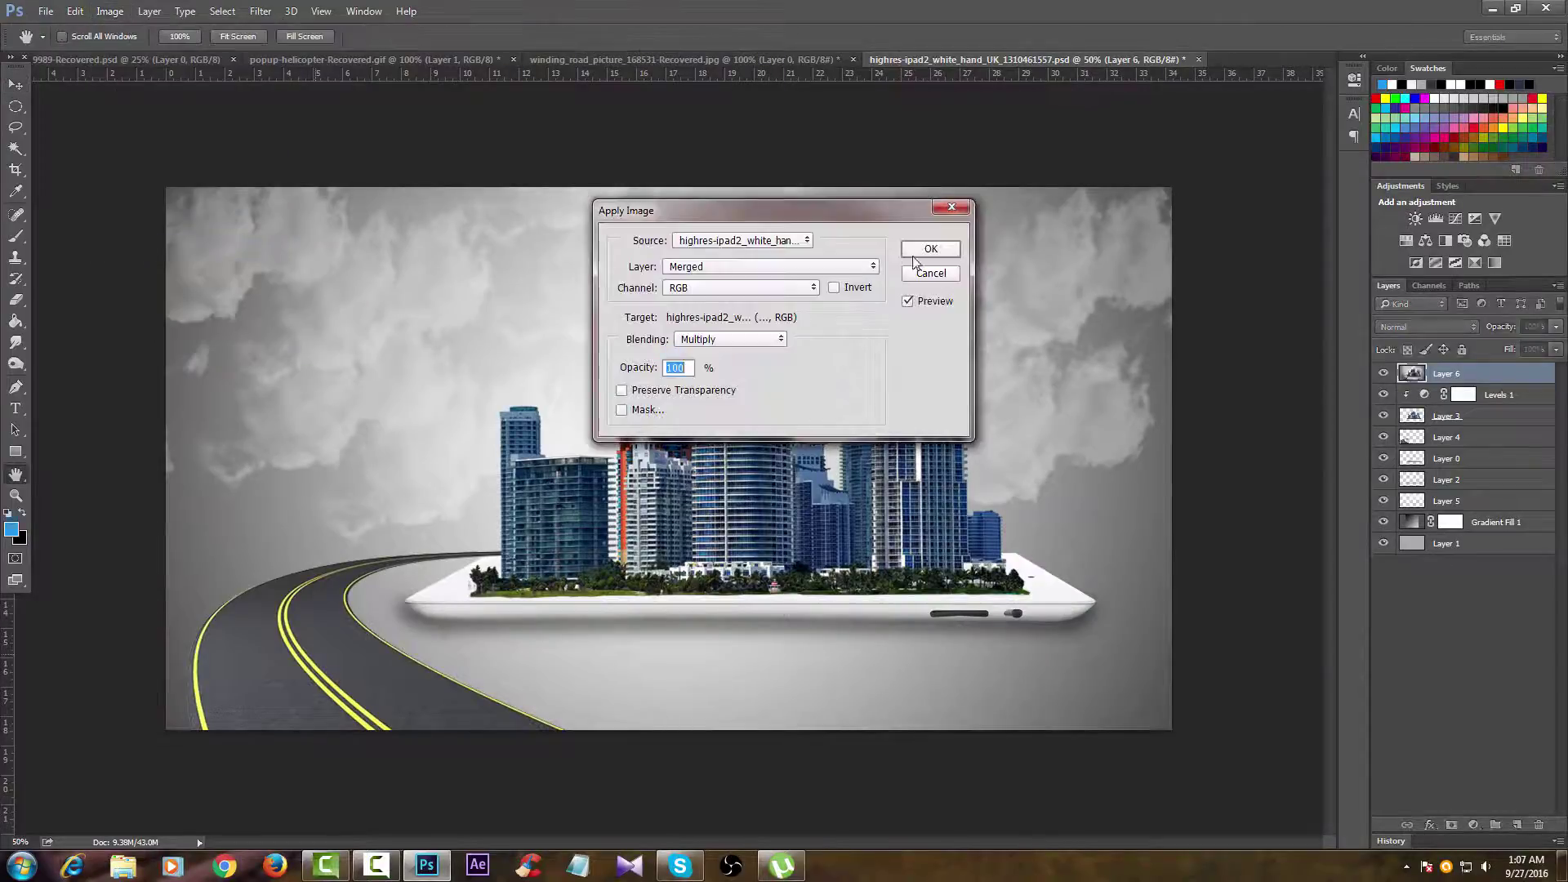
{"action": "left_click", "coordinate": [941, 253]}
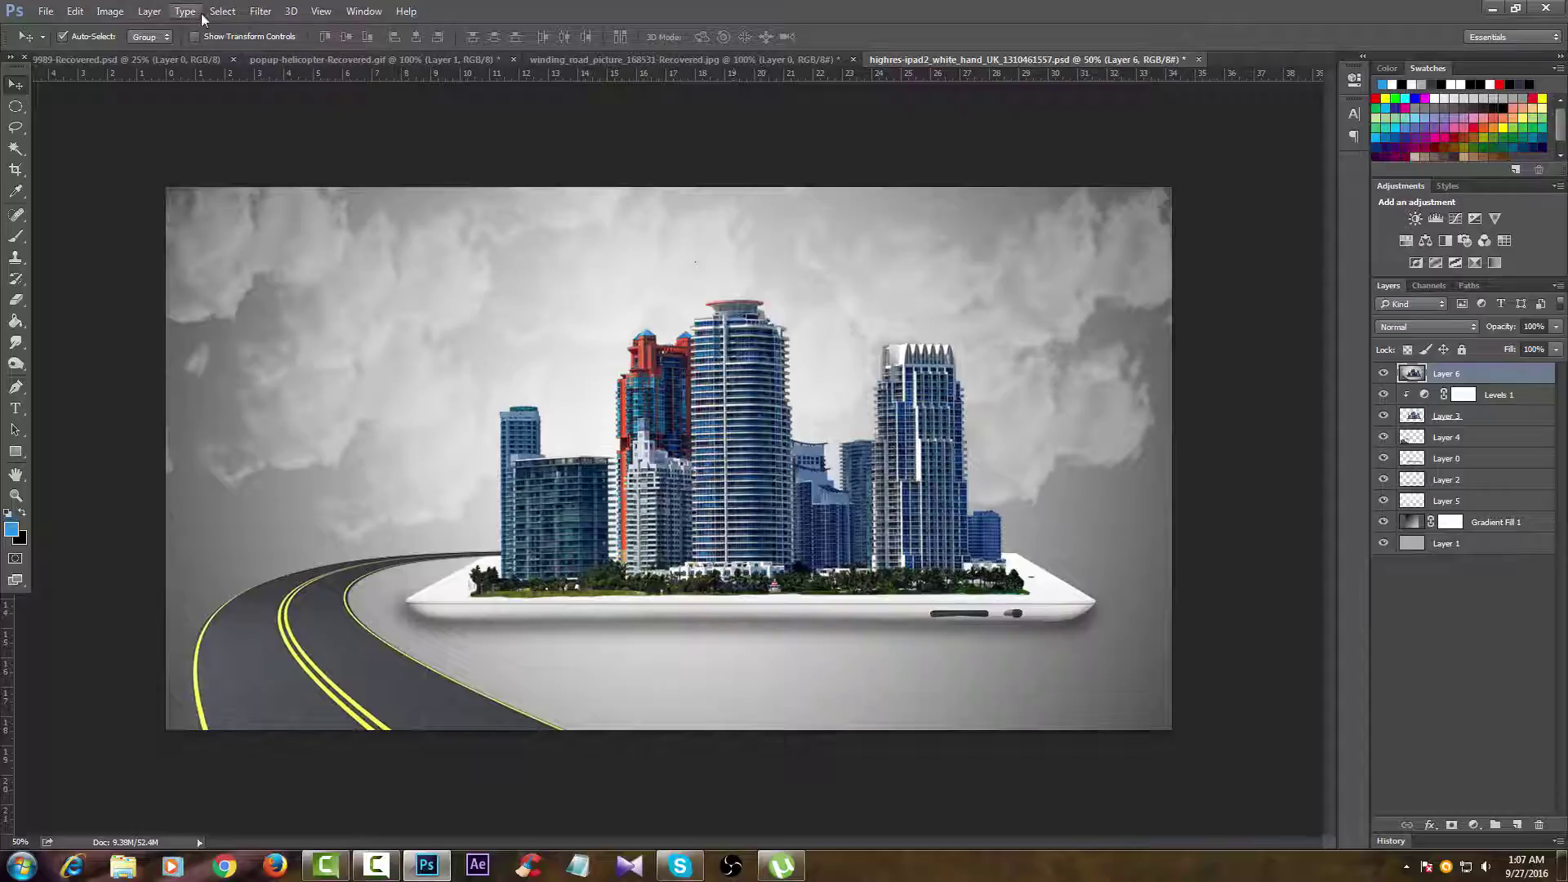
{"action": "left_click", "coordinate": [261, 12]}
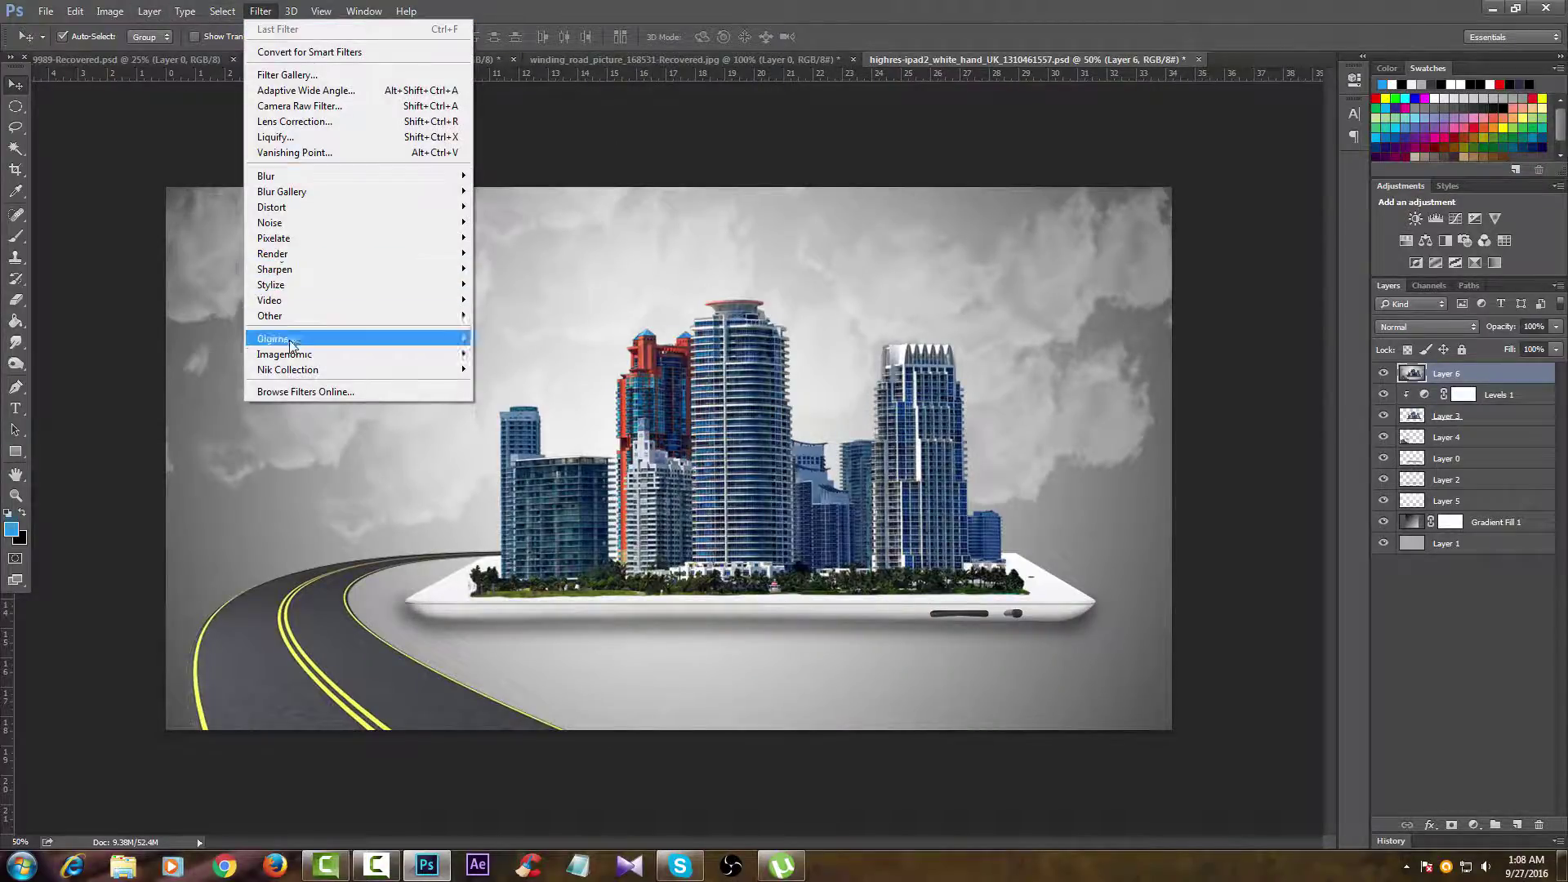
{"action": "mouse_move", "coordinate": [288, 369]}
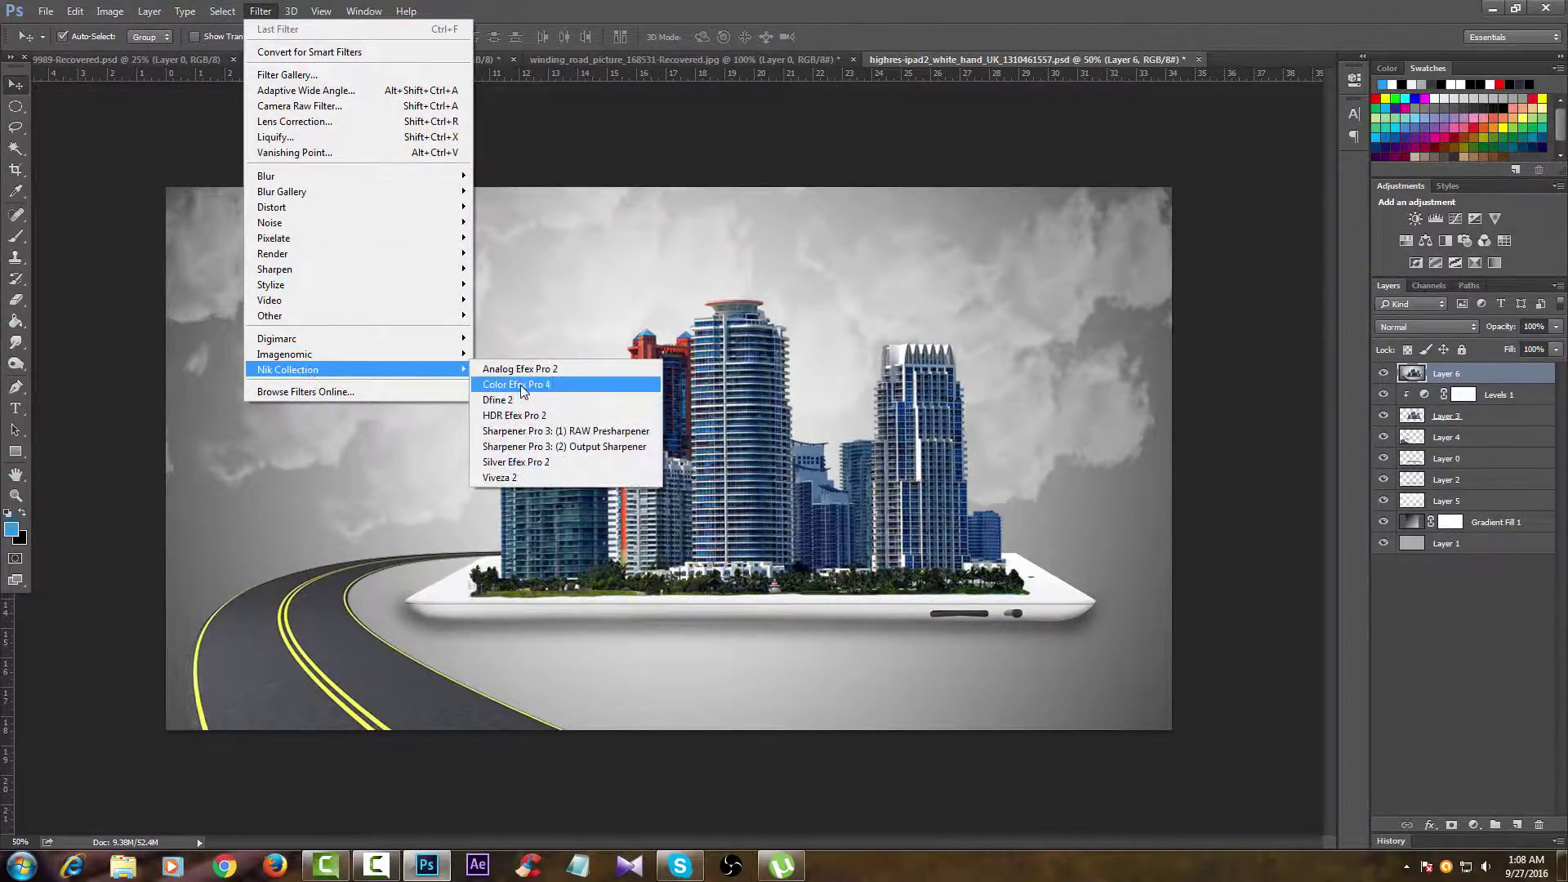
Step: Apply Color Efex Pro 4's Cross Processing filter for a cool blue-grey tint
{"action": "left_click", "coordinate": [520, 384]}
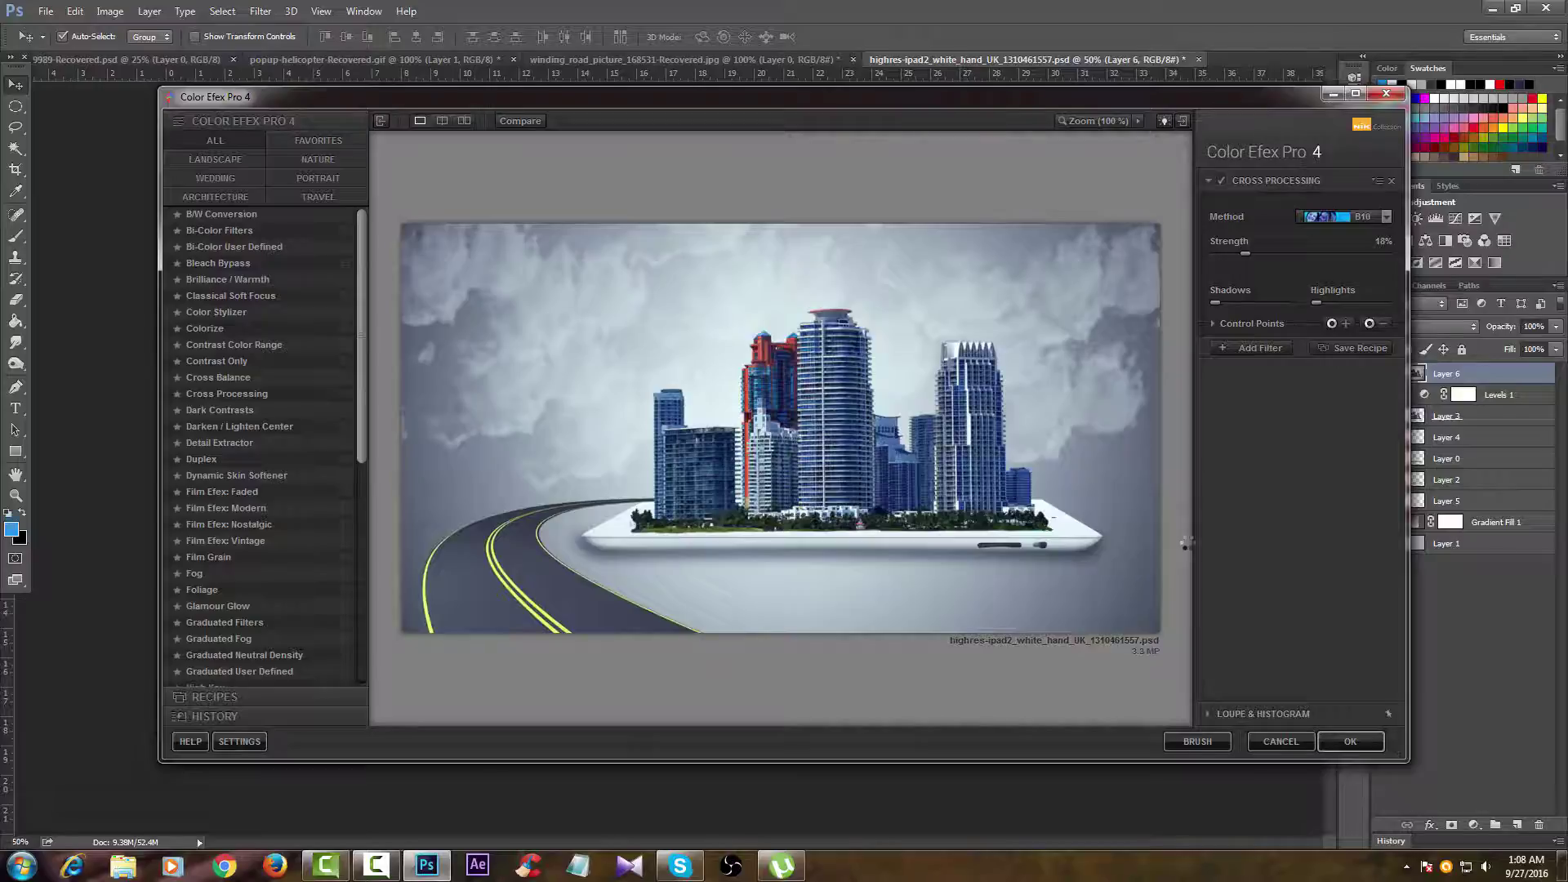
{"action": "left_click", "coordinate": [1351, 741]}
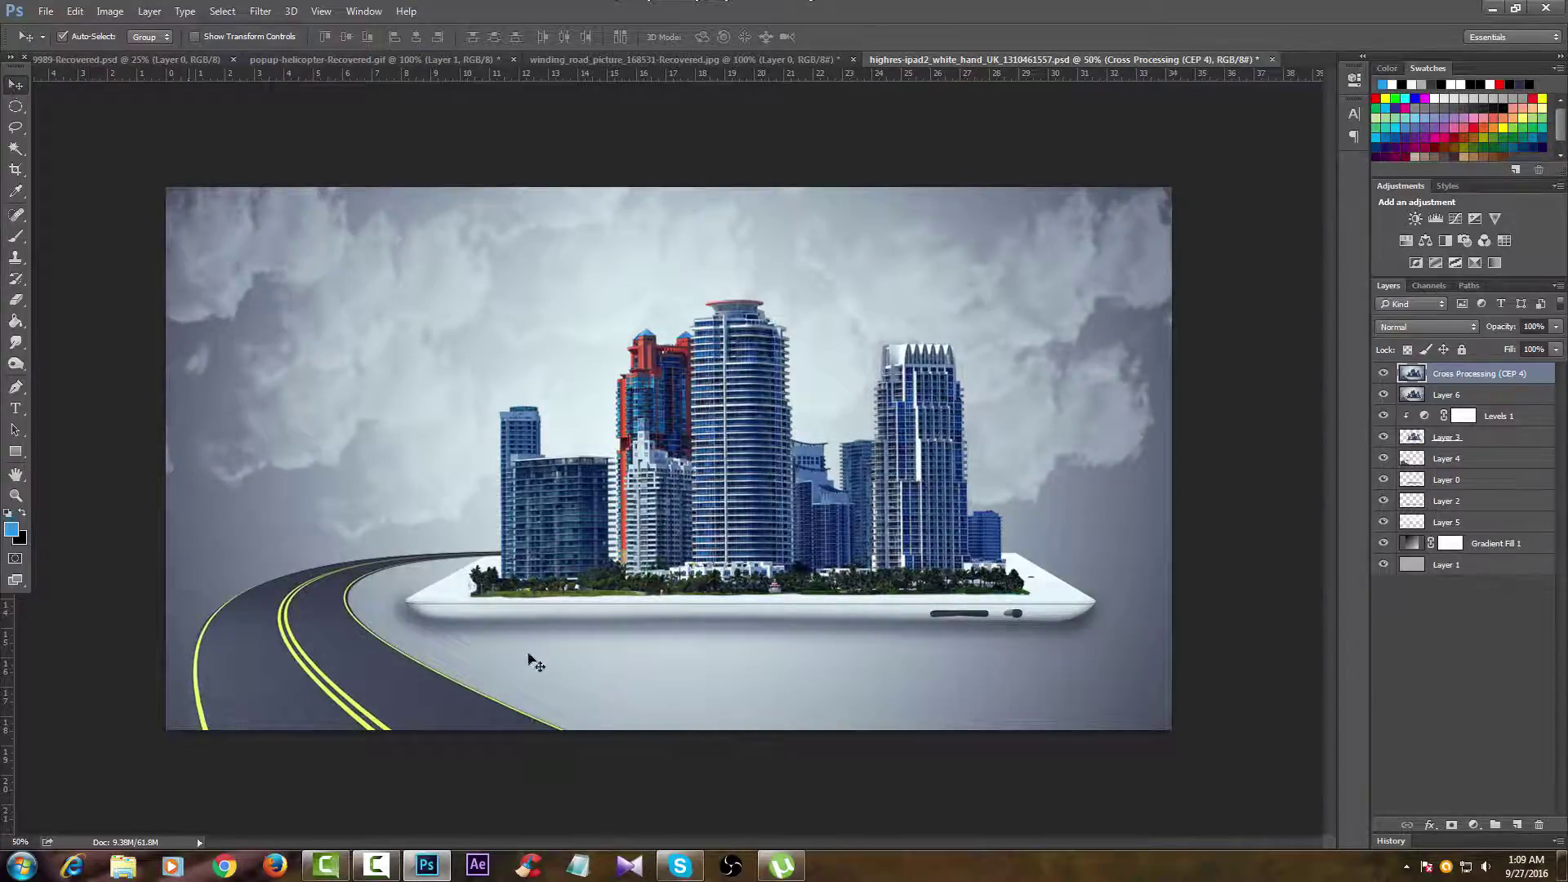
{"action": "left_click", "coordinate": [377, 865]}
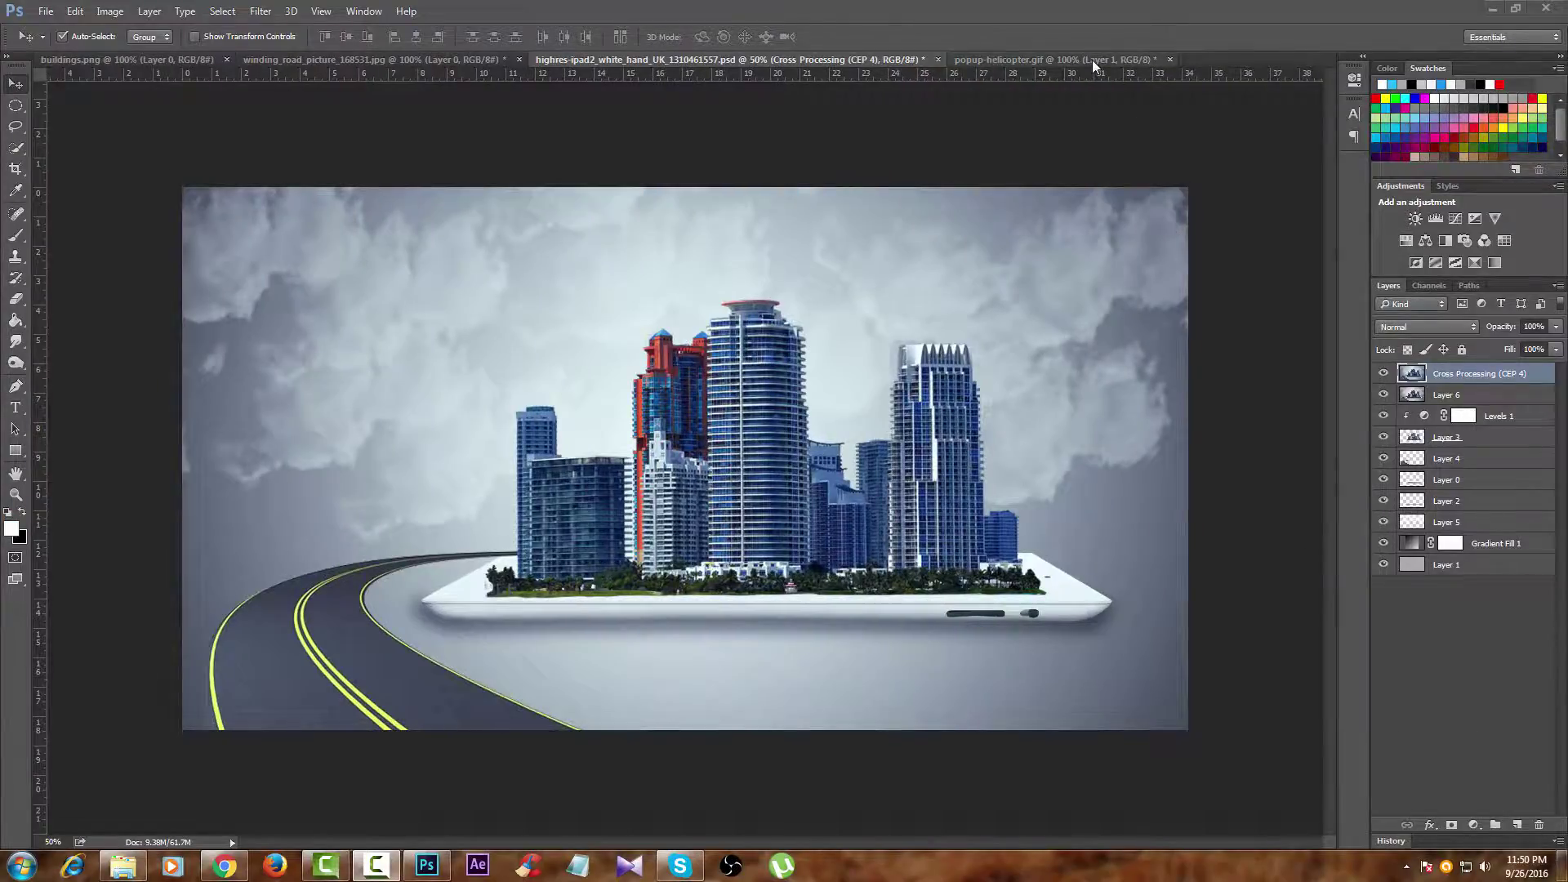
Step: Bring in the helicopter from popup-helicopter.gif, scale it to about 24%, and place it above the tallest tower
{"action": "left_click", "coordinate": [1091, 60]}
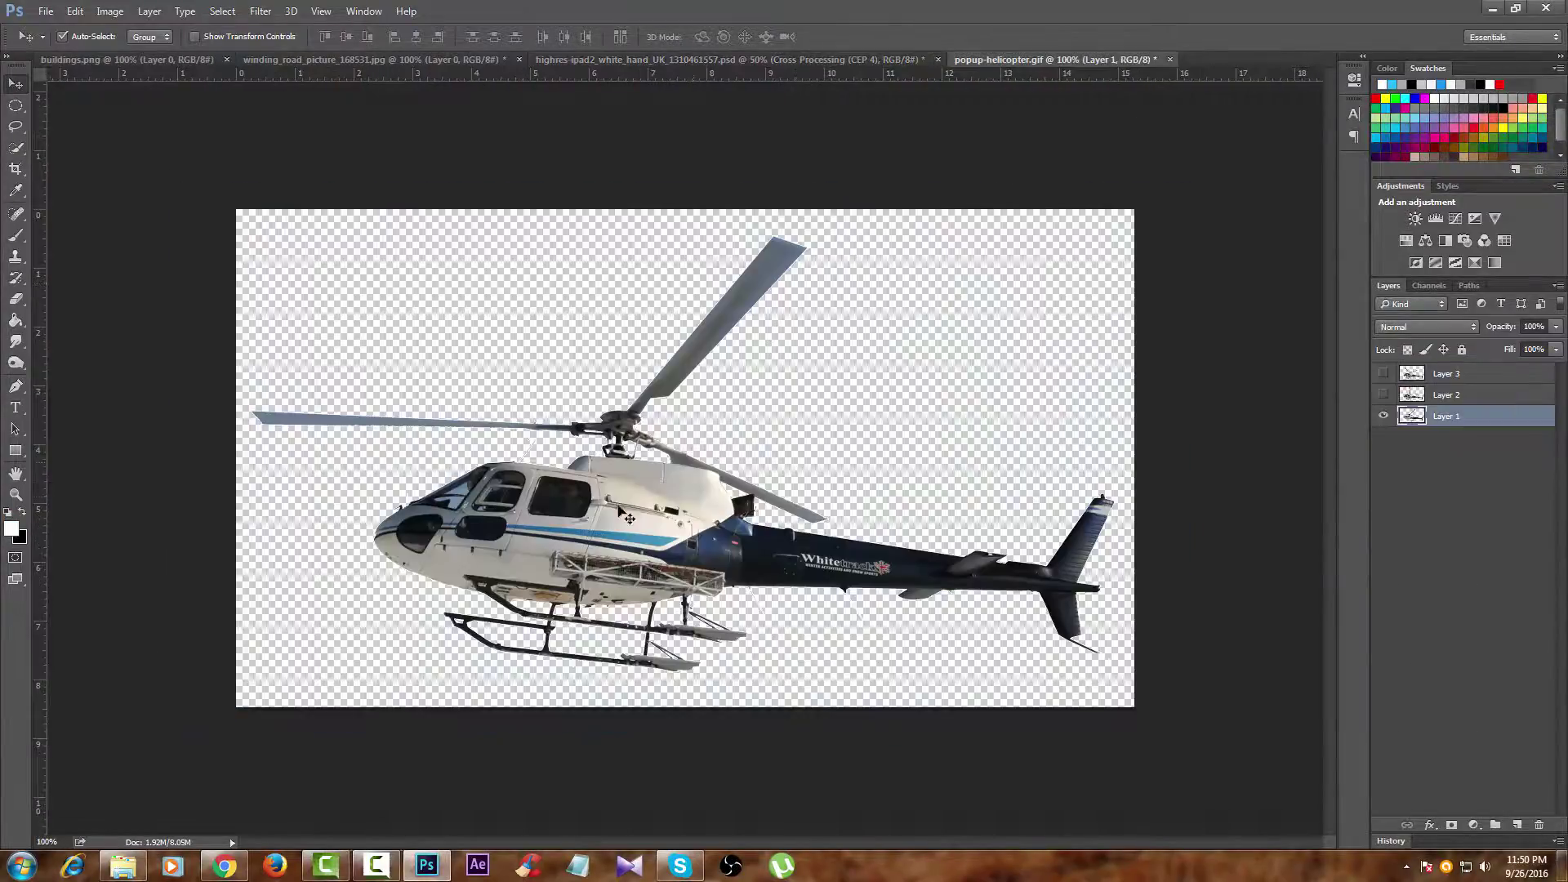
{"action": "left_click_drag", "start_coordinate": [757, 361], "coordinate": [783, 58]}
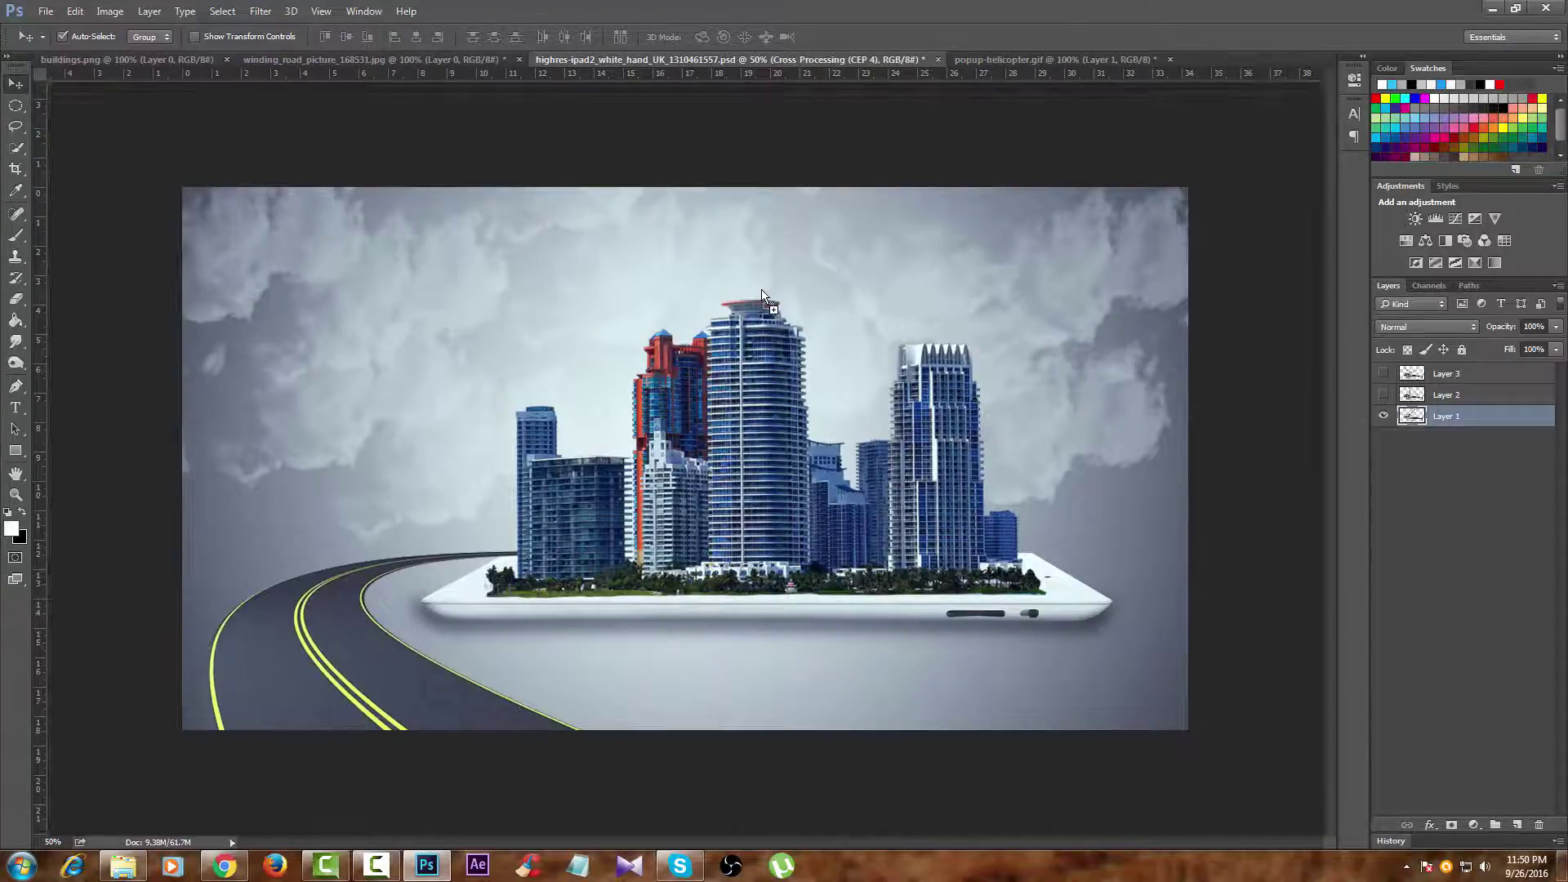
{"action": "left_click_drag", "start_coordinate": [782, 59], "coordinate": [765, 304]}
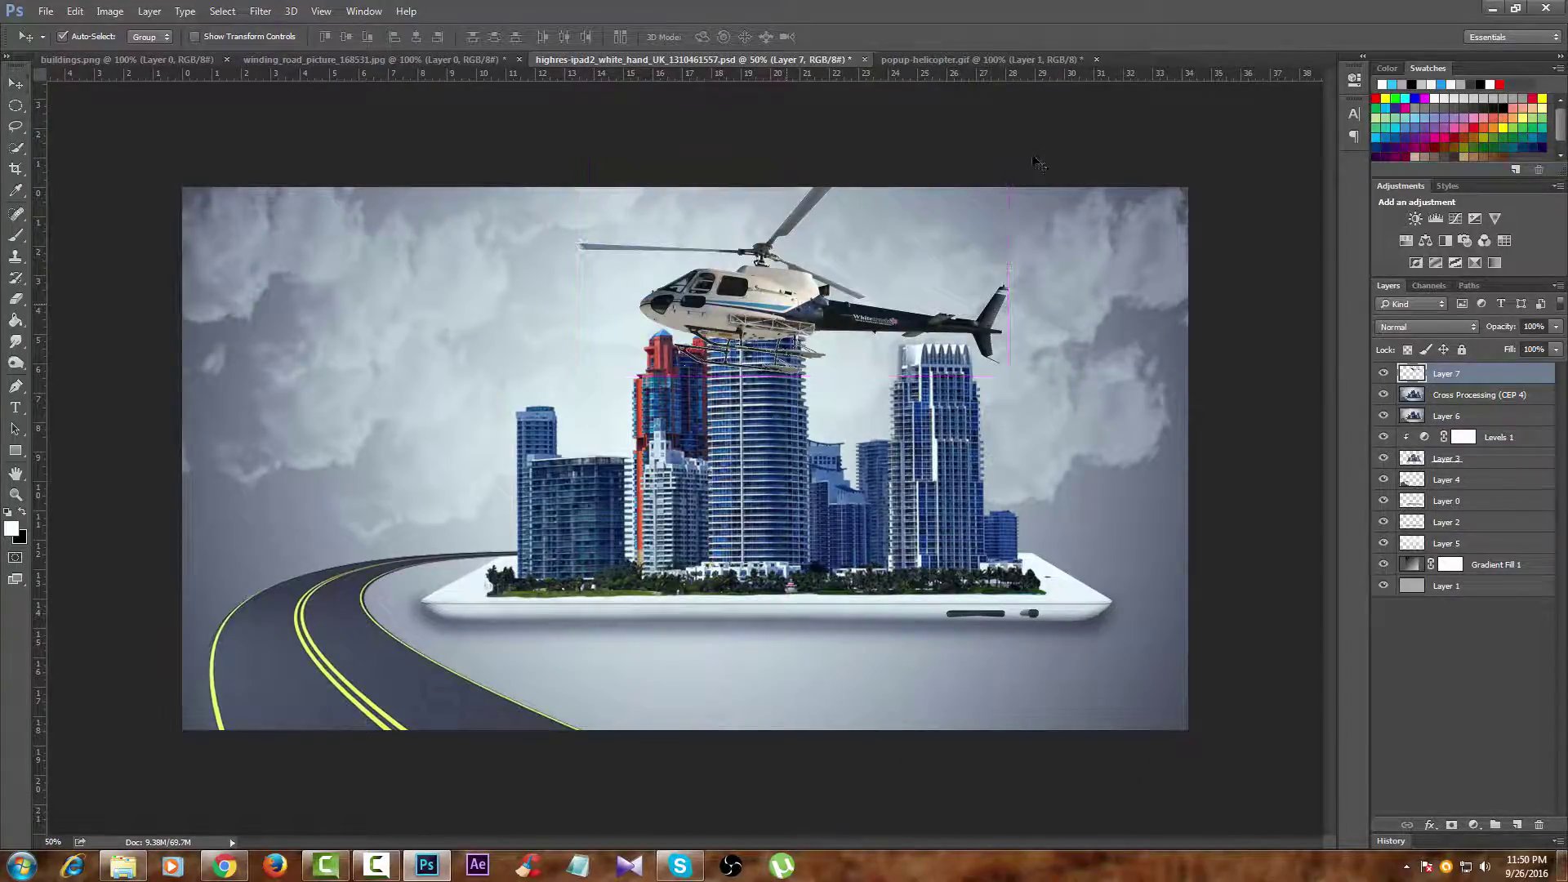
{"action": "key", "text": "ctrl+t"}
{"action": "left_click_drag", "start_coordinate": [1009, 155], "coordinate": [885, 325]}
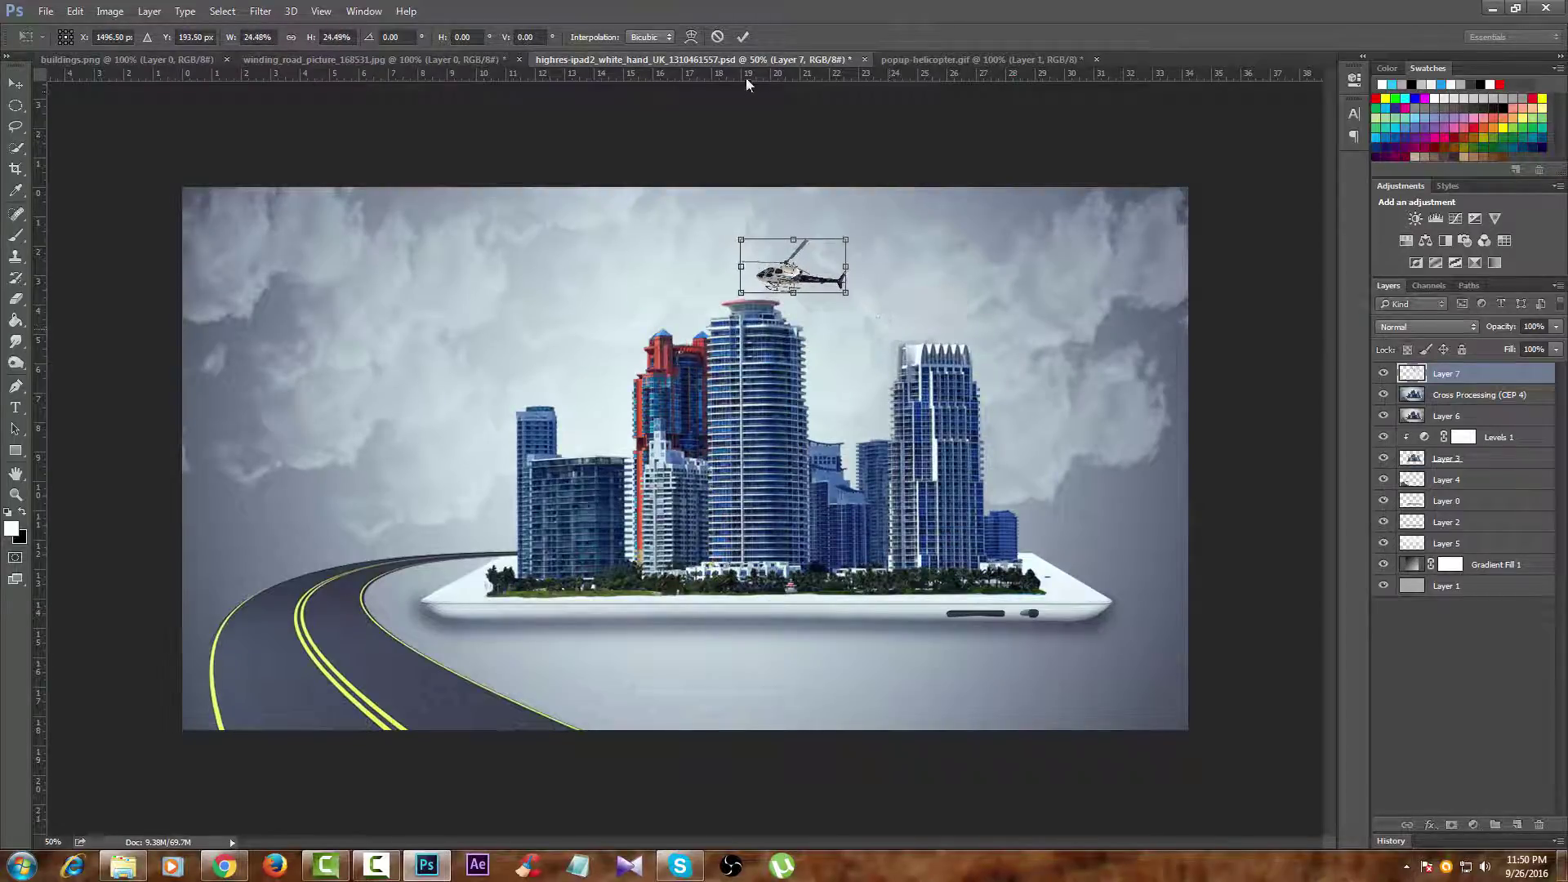
{"action": "left_click", "coordinate": [742, 36]}
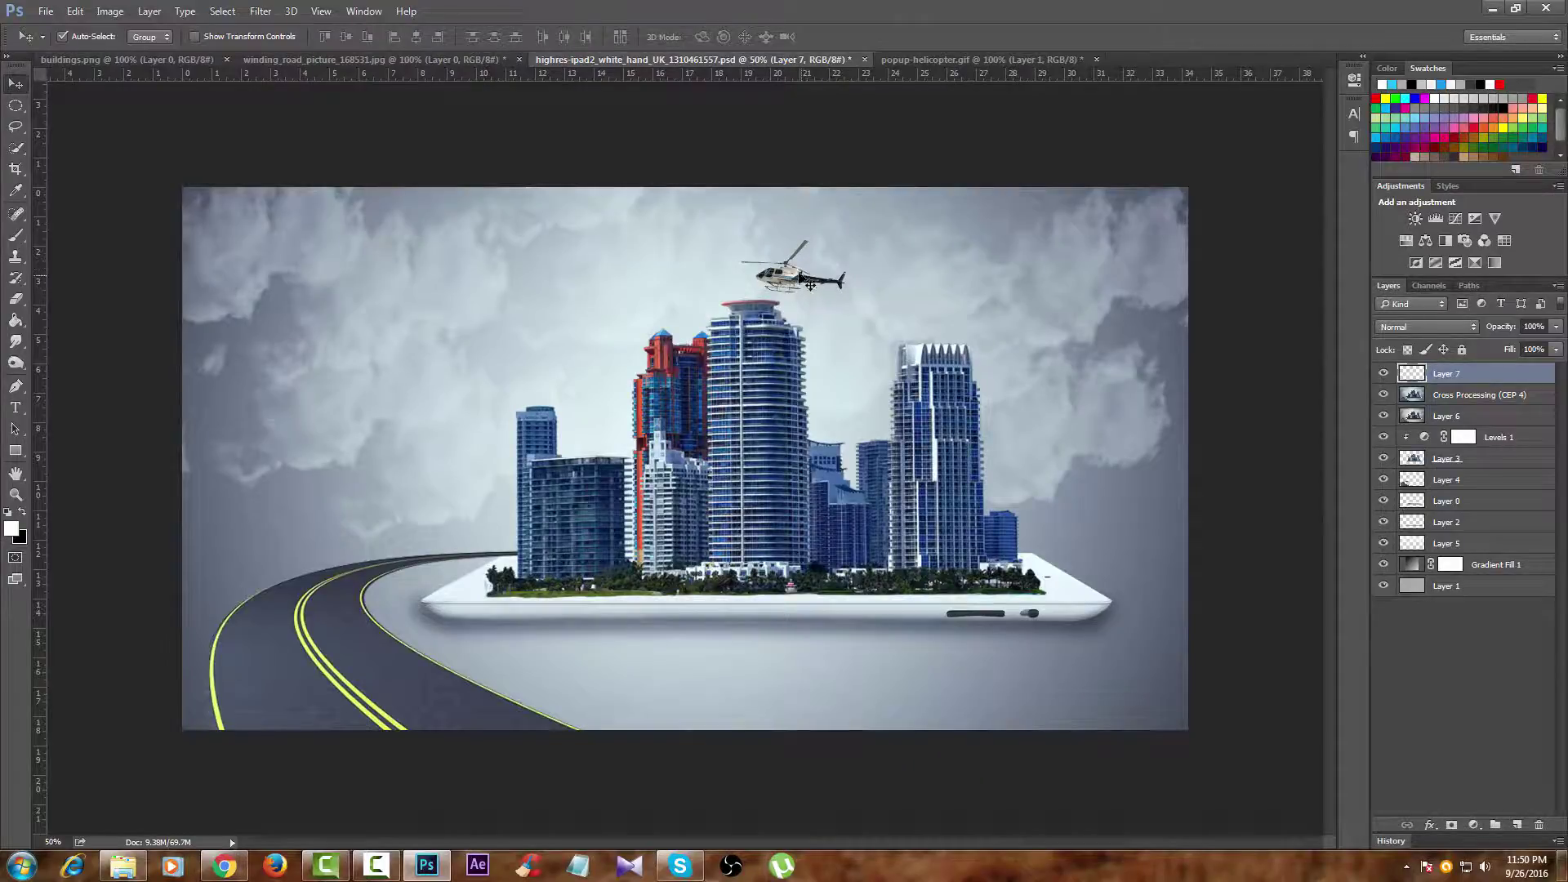
{"action": "left_click_drag", "start_coordinate": [792, 268], "coordinate": [791, 256]}
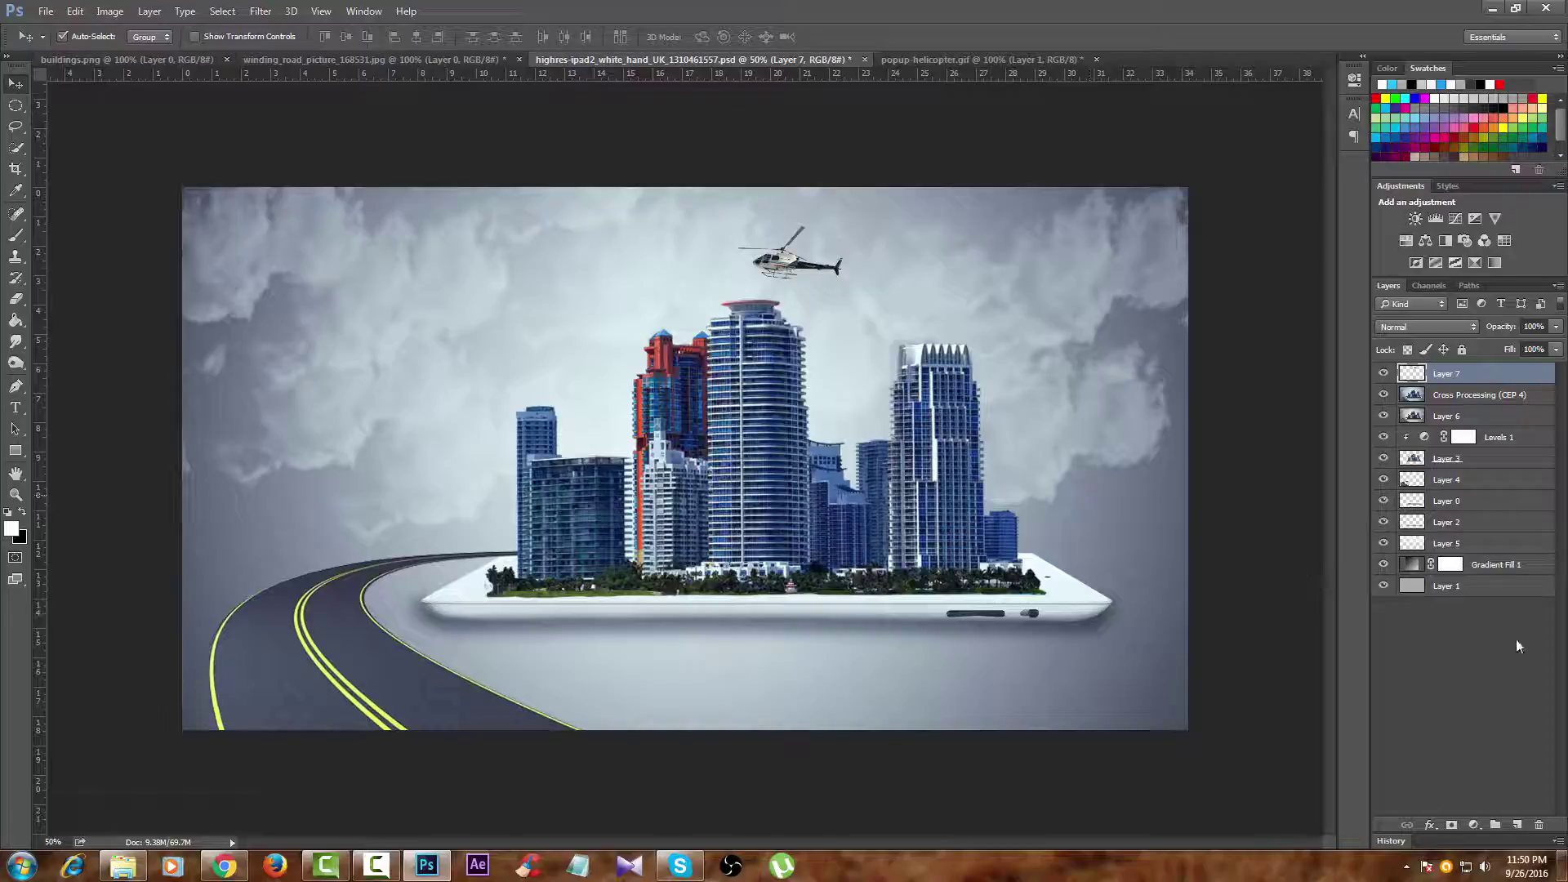
Step: Add a Curves layer clipped to the helicopter's Layer 7, lowering RGB slightly and raising Blue
{"action": "left_click", "coordinate": [1473, 825]}
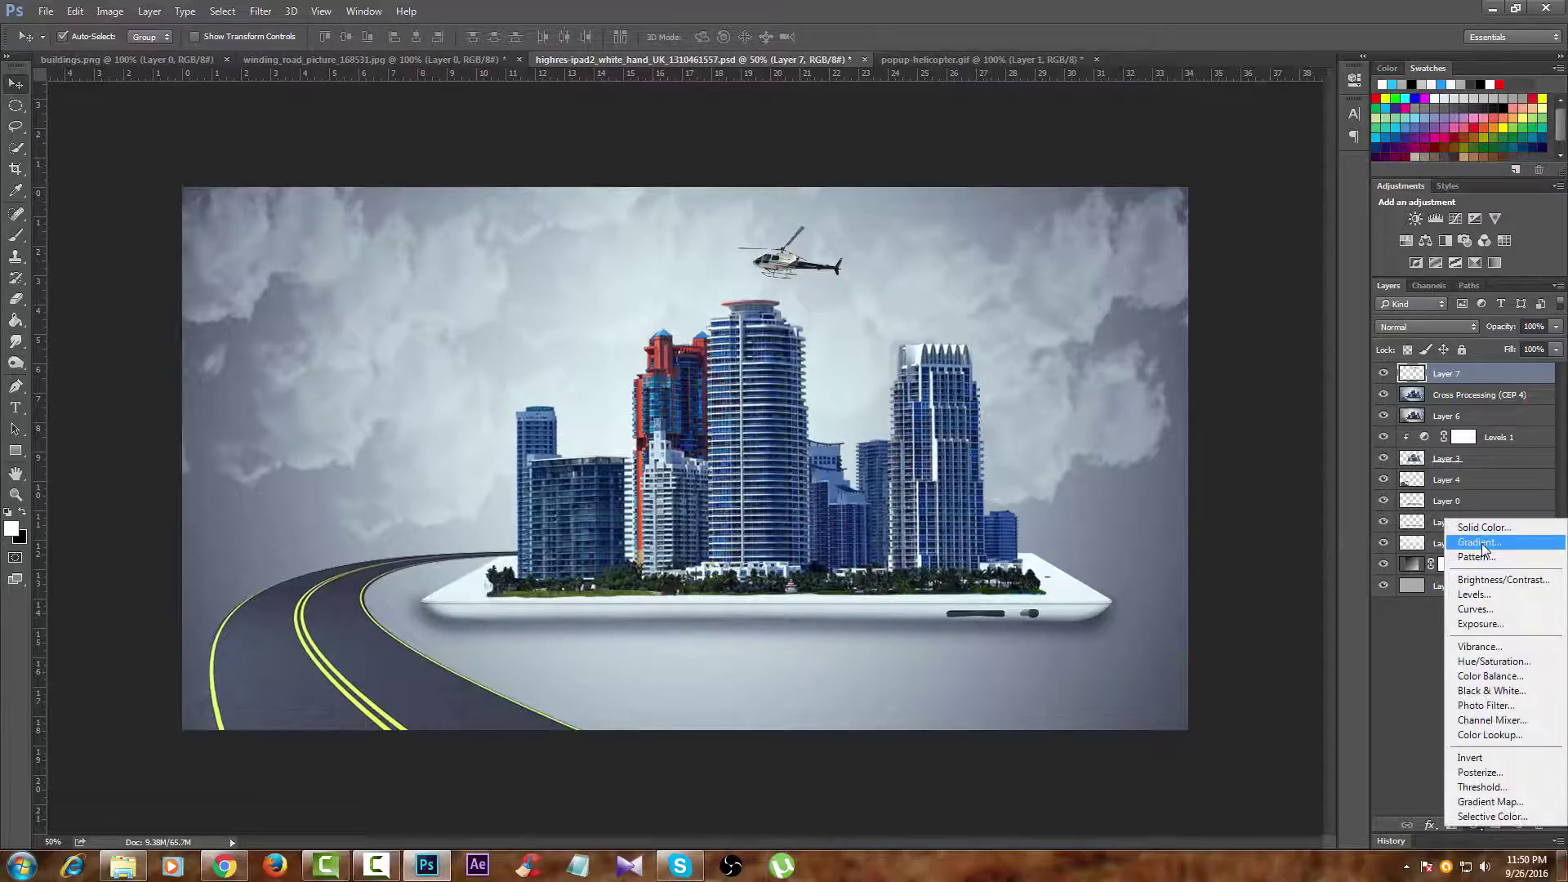
{"action": "left_click", "coordinate": [1485, 606]}
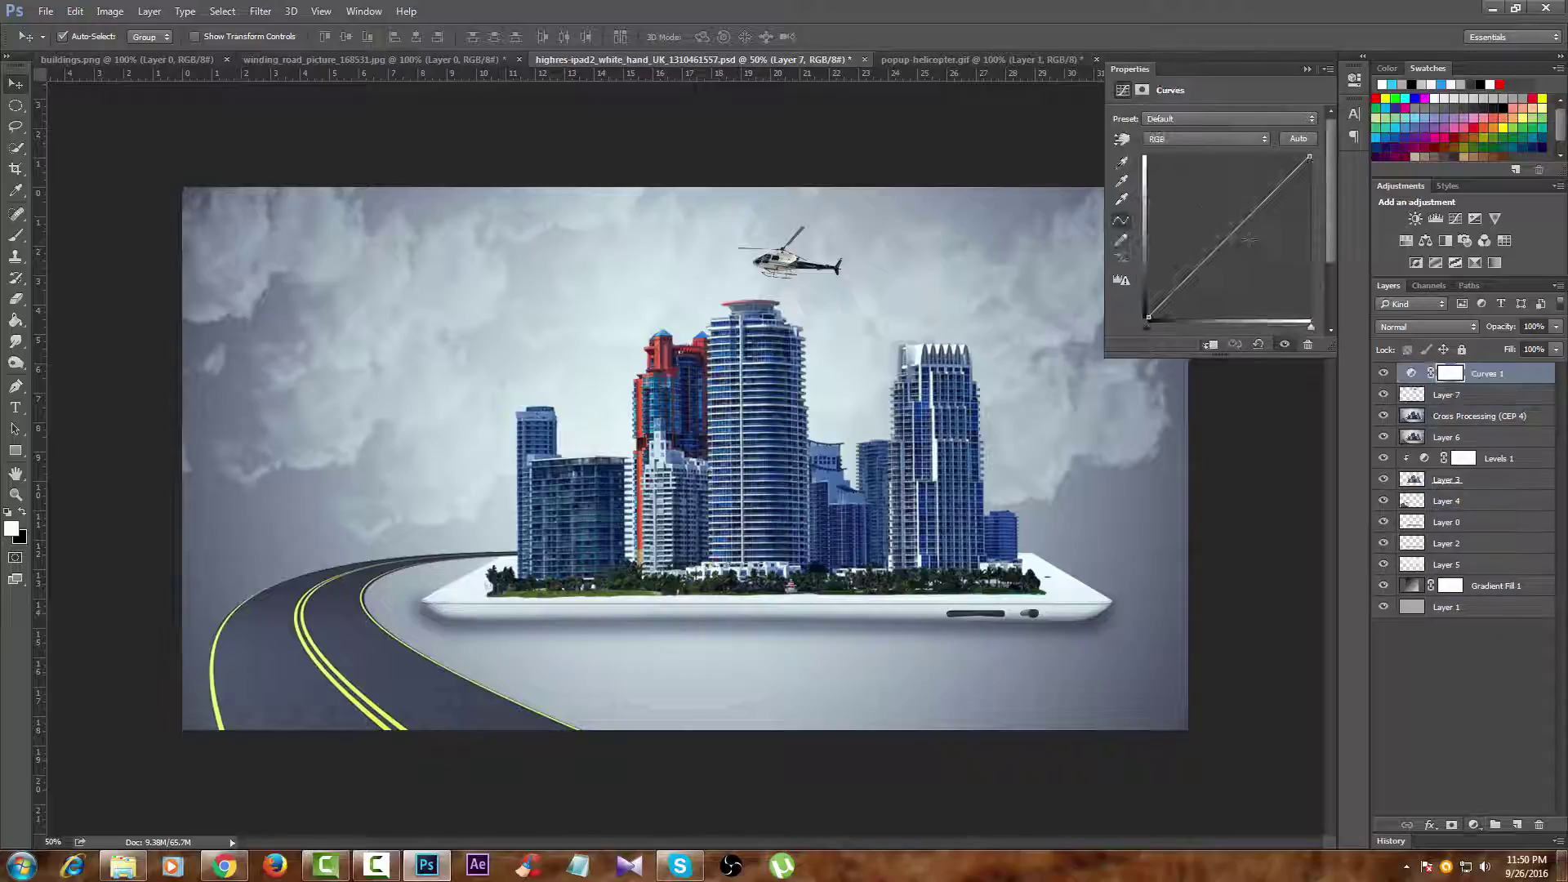
{"action": "left_click", "coordinate": [1211, 344]}
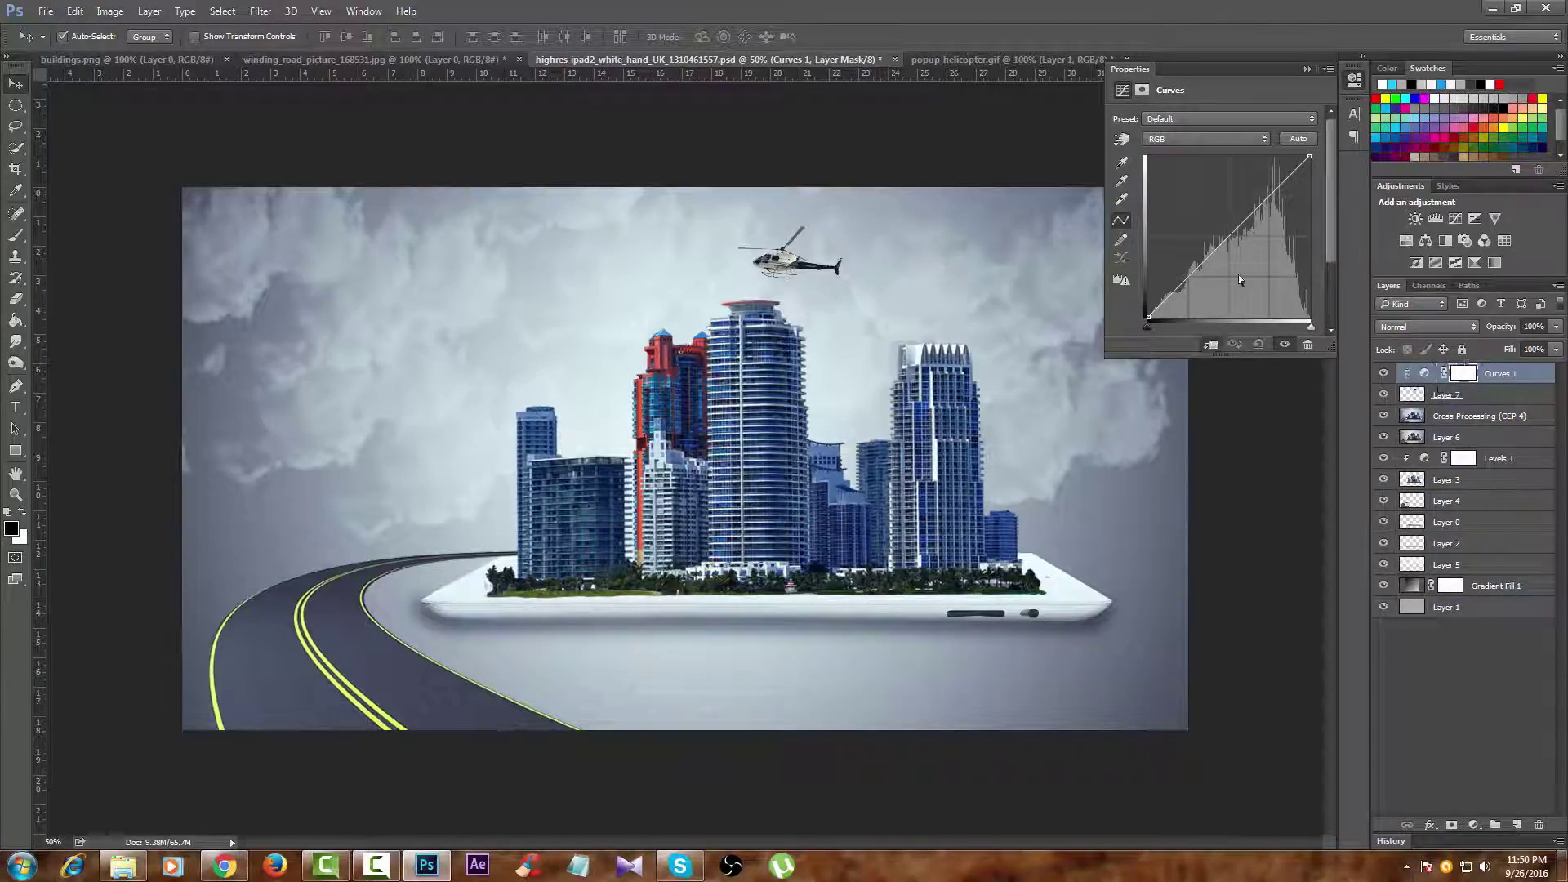
{"action": "left_click_drag", "start_coordinate": [1240, 227], "coordinate": [1253, 238]}
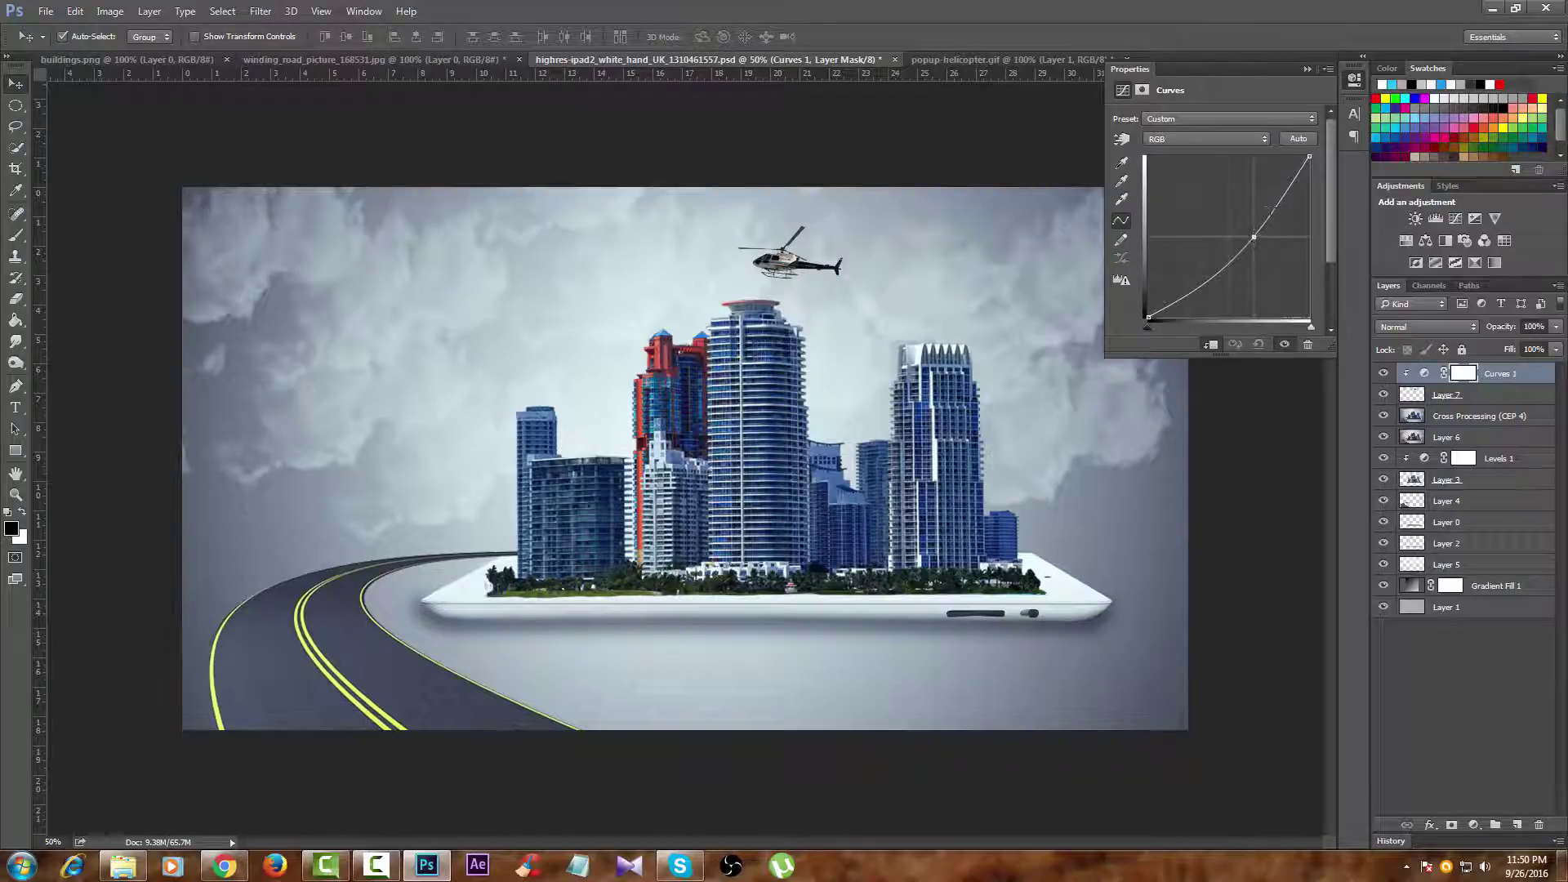
{"action": "left_click", "coordinate": [1205, 140]}
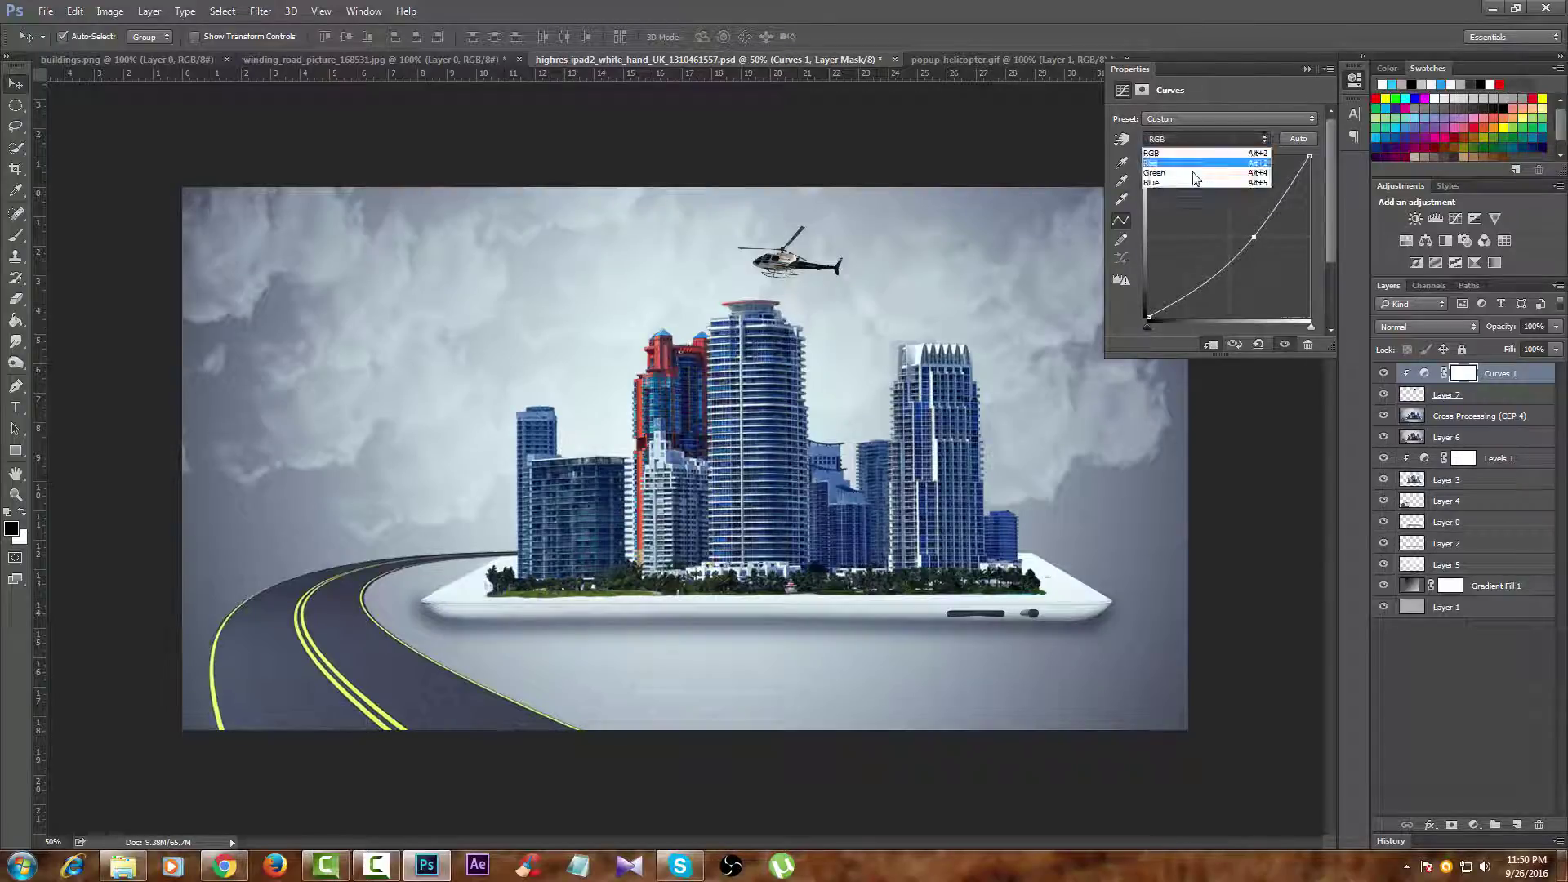
{"action": "left_click", "coordinate": [1188, 182]}
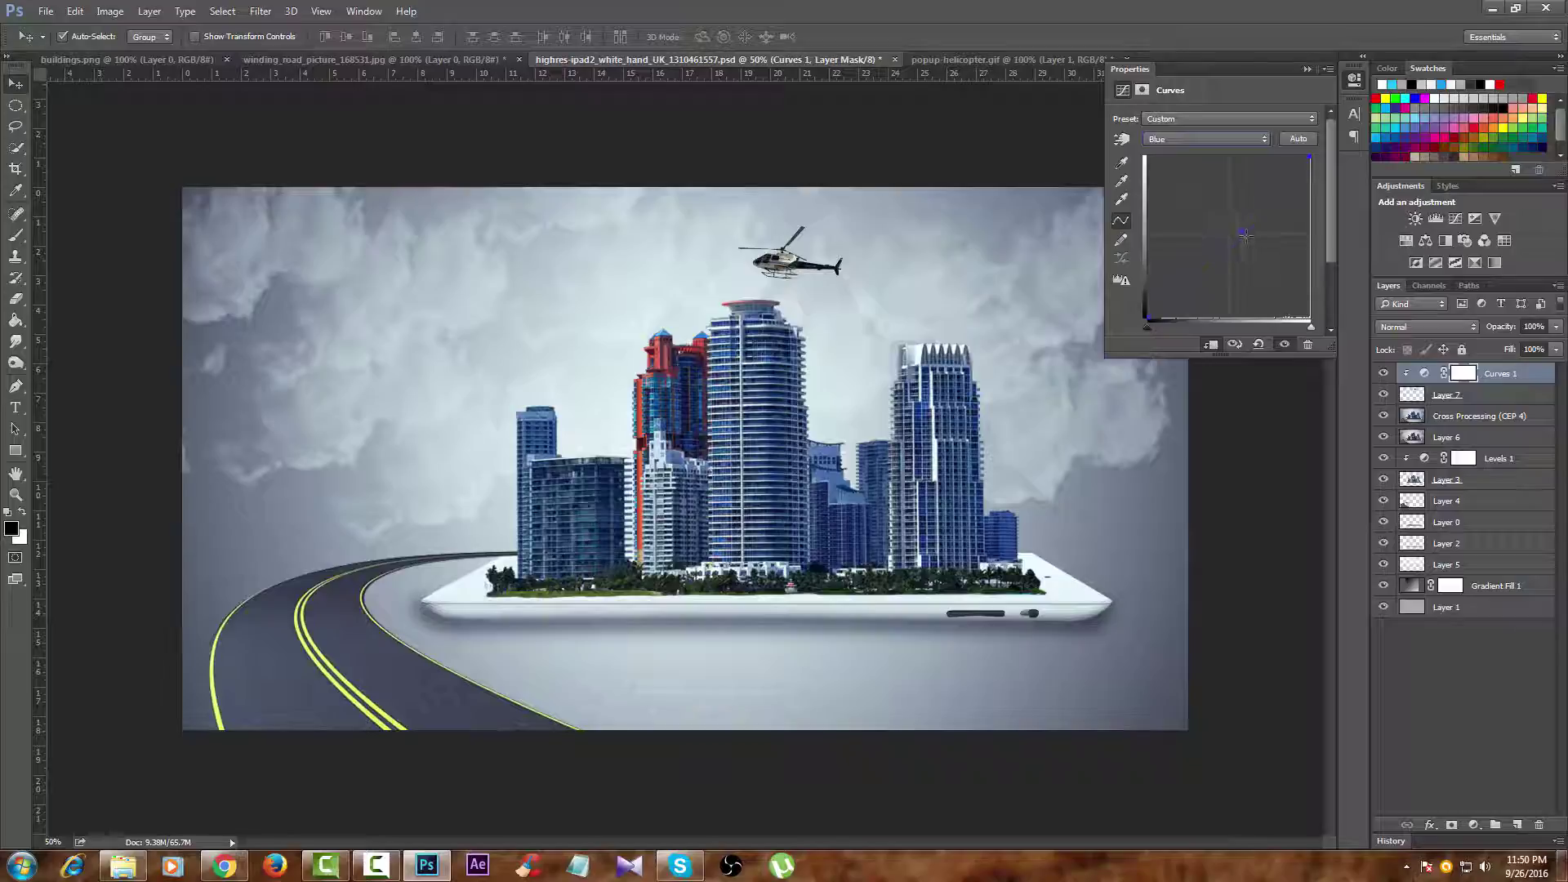
{"action": "left_click_drag", "start_coordinate": [1252, 239], "coordinate": [1226, 227]}
{"action": "left_click", "coordinate": [1307, 68]}
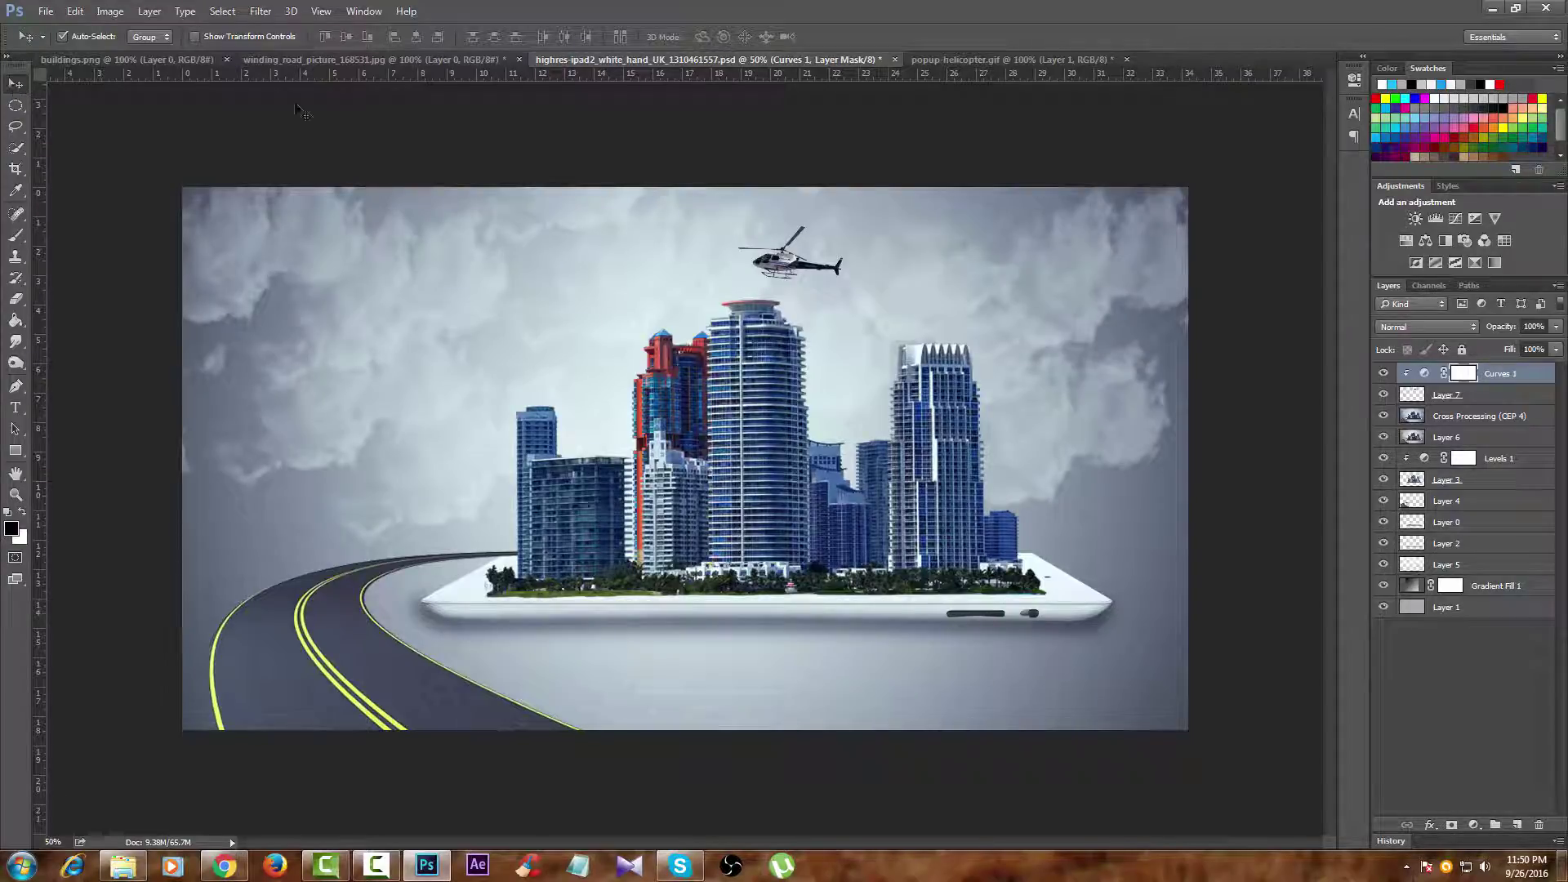
{"action": "left_click", "coordinate": [366, 112]}
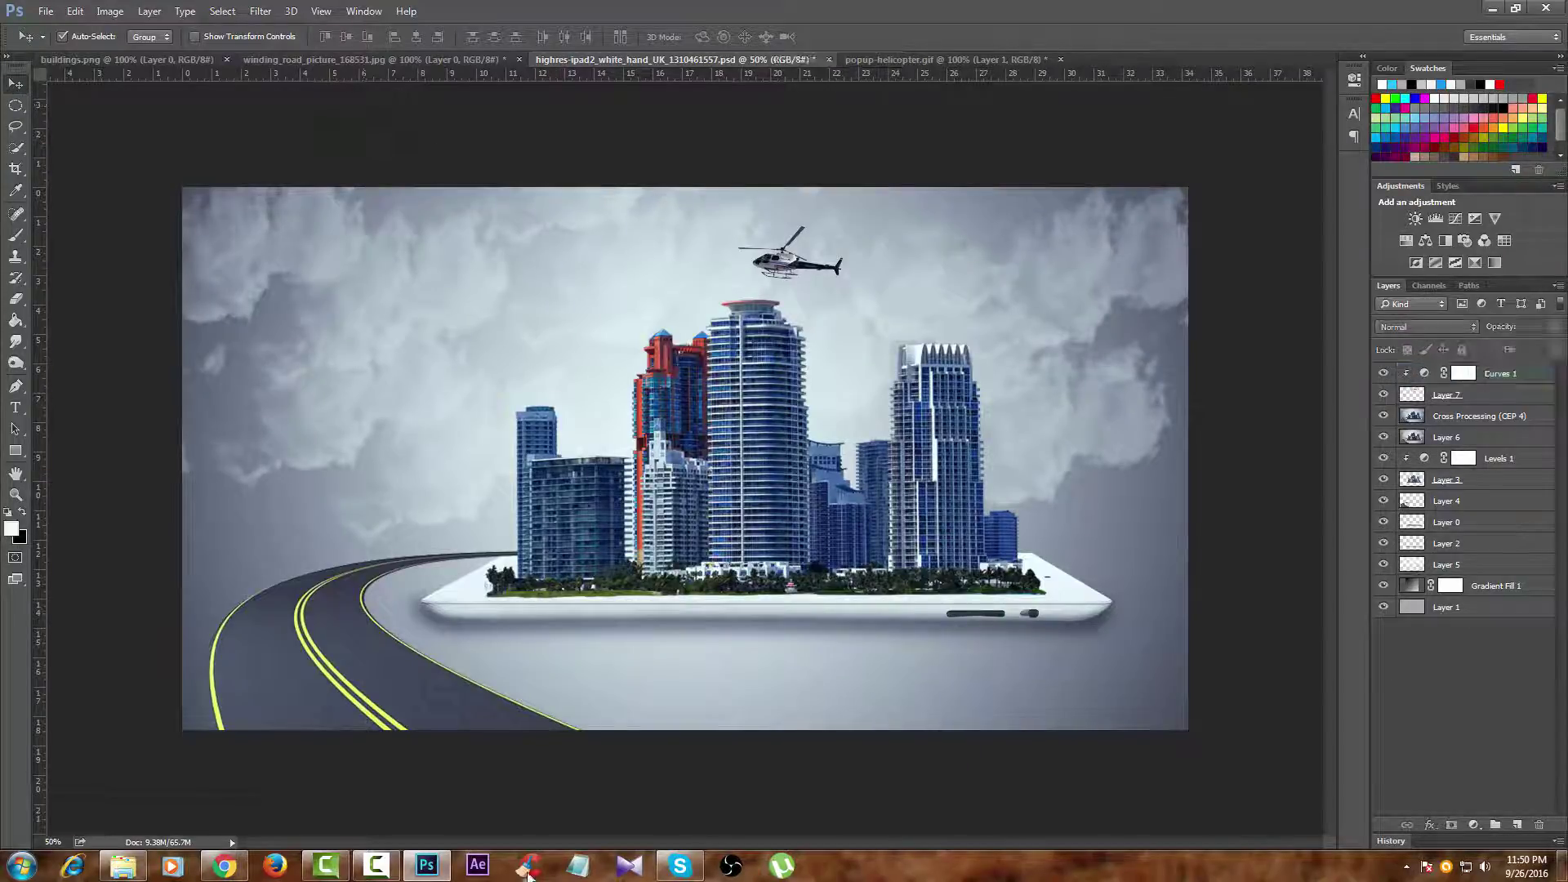